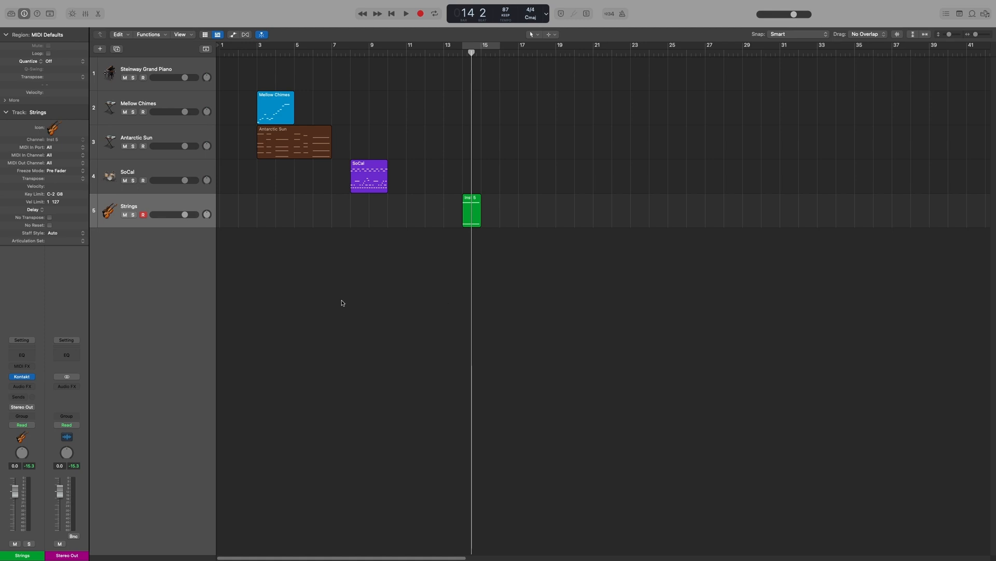
# Step: Open the Antarctic Sun region in the Piano Roll editor and toggle the editor area closed and open
pyautogui.doubleClick(299, 156)
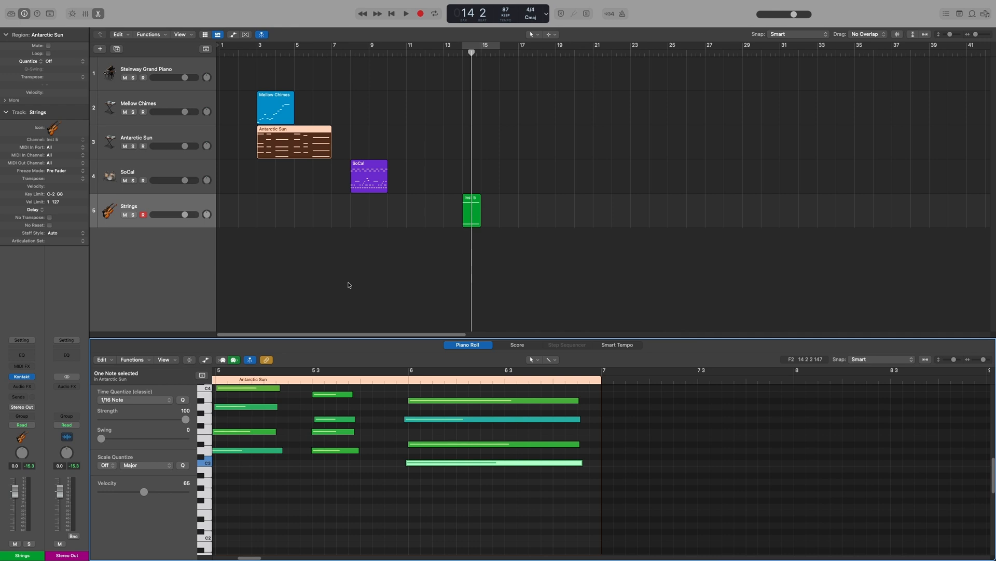
pyautogui.press('e')
pyautogui.press('e')
pyautogui.press('e')
pyautogui.press('e')
# Step: Compare the Score and Piano Roll views of the Antarctic Sun region, closing the editor area when finished
pyautogui.click(518, 346)
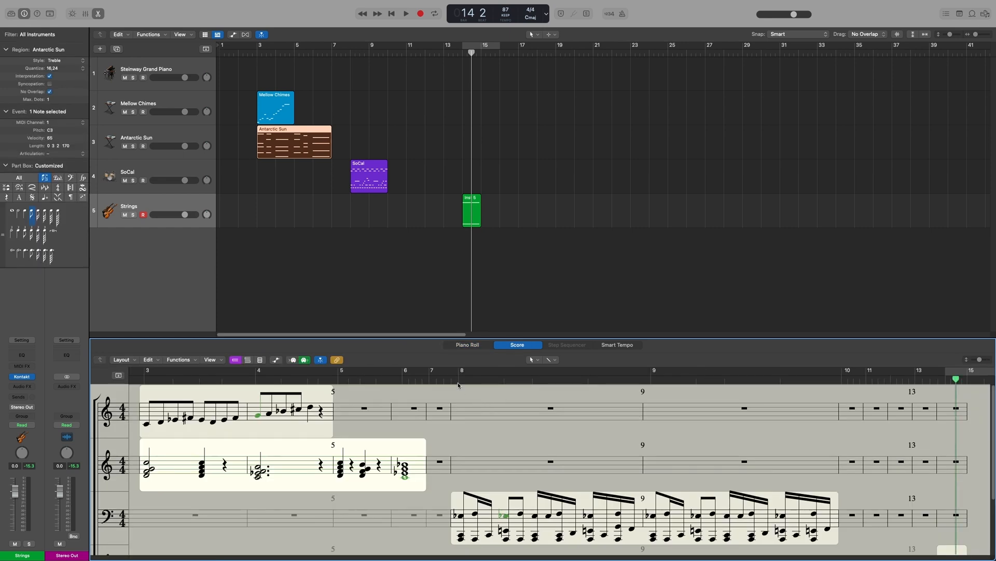
pyautogui.click(465, 347)
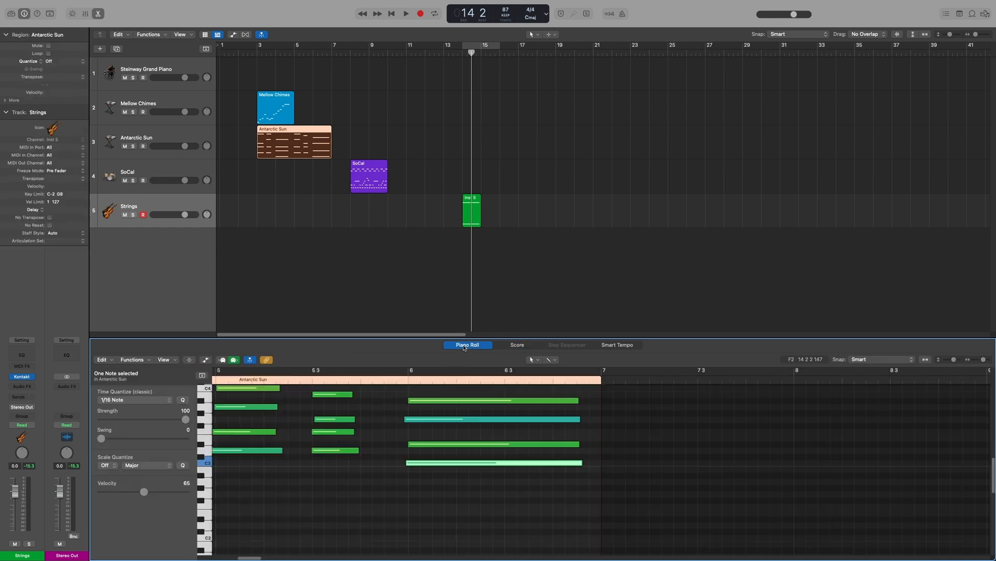
pyautogui.click(403, 305)
pyautogui.press('e')
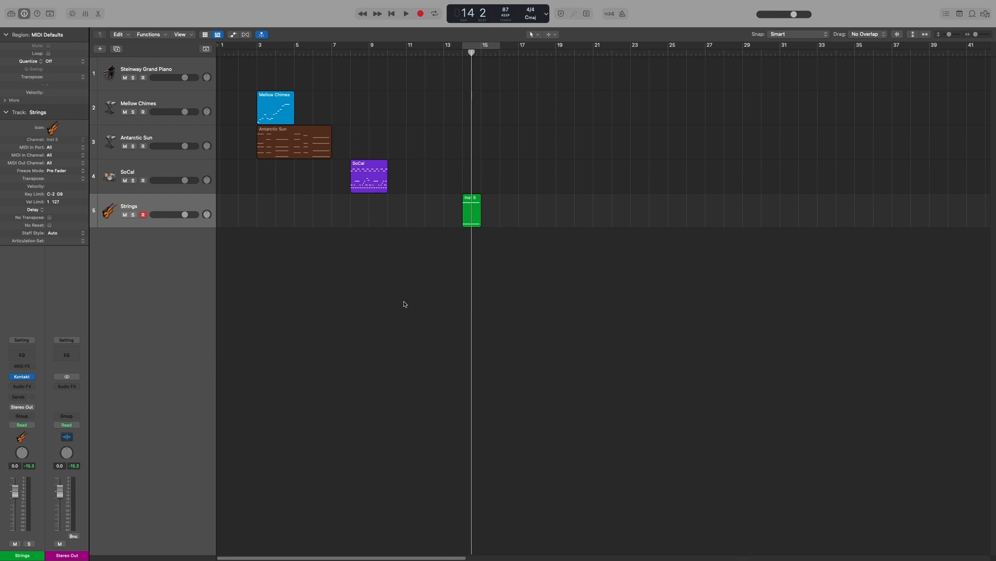
# Step: Select the Antarctic Sun region and show its notes in the Piano Roll beneath the tracks
pyautogui.click(296, 145)
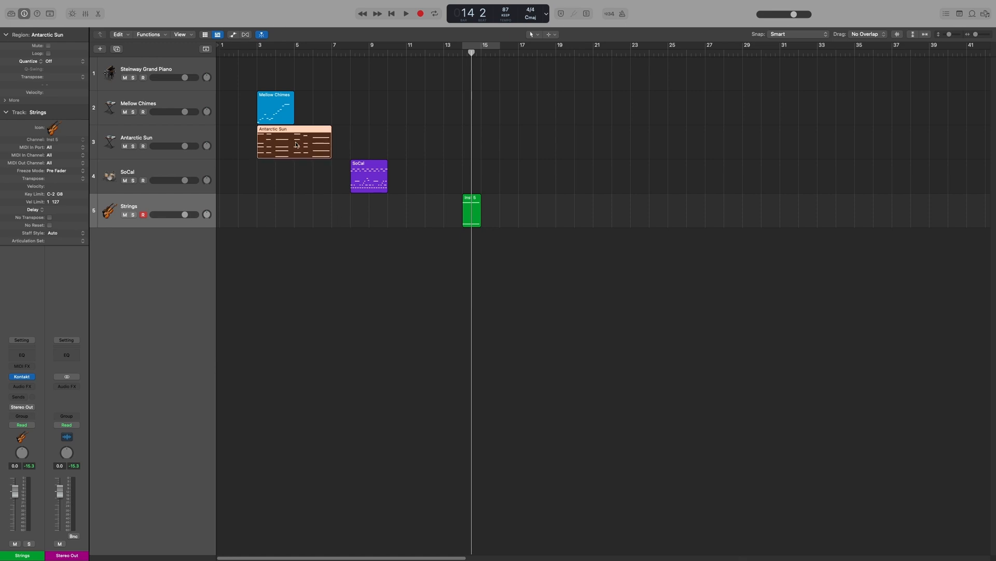
pyautogui.press('e')
pyautogui.press('e')
pyautogui.press('e')
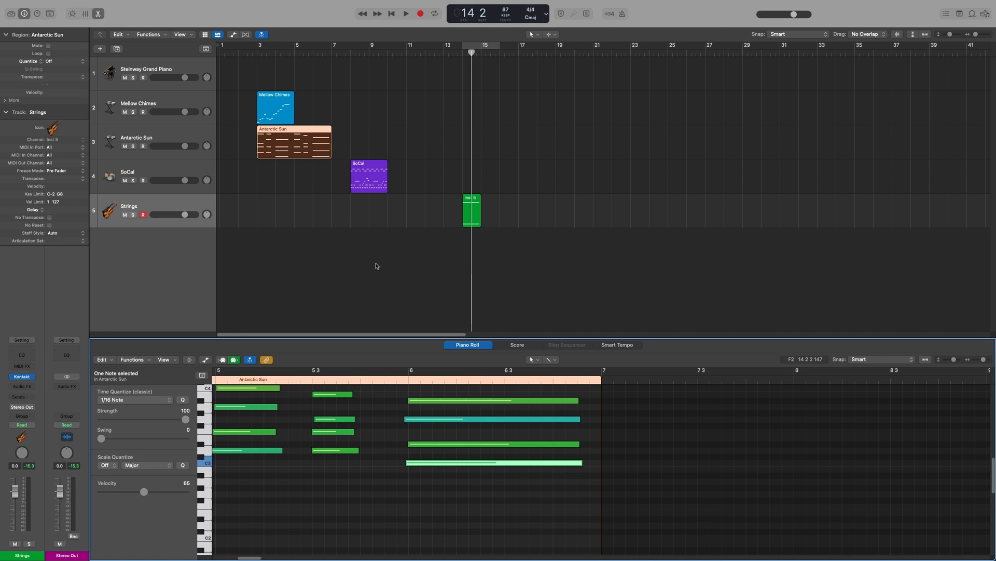
pyautogui.click(314, 195)
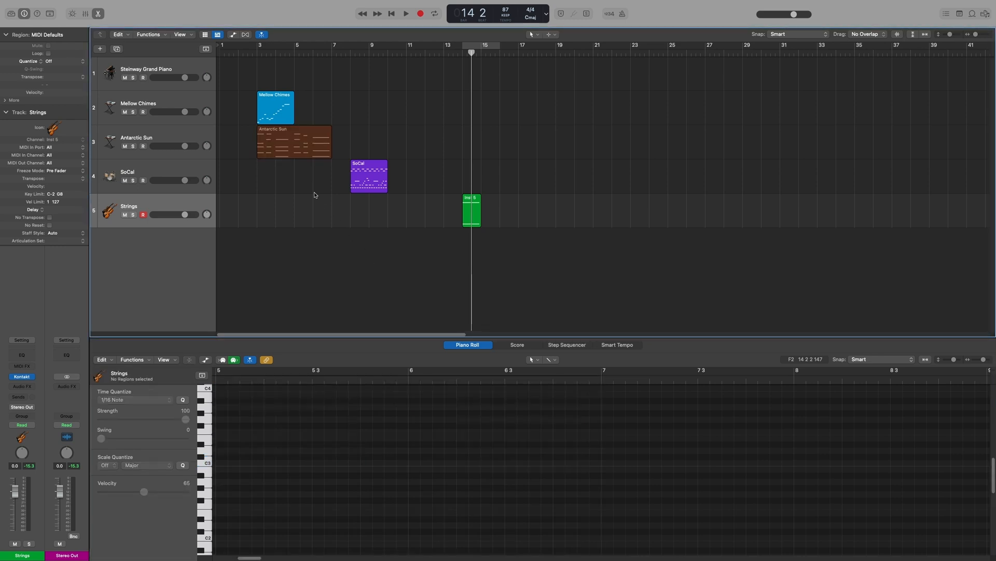
pyautogui.click(297, 150)
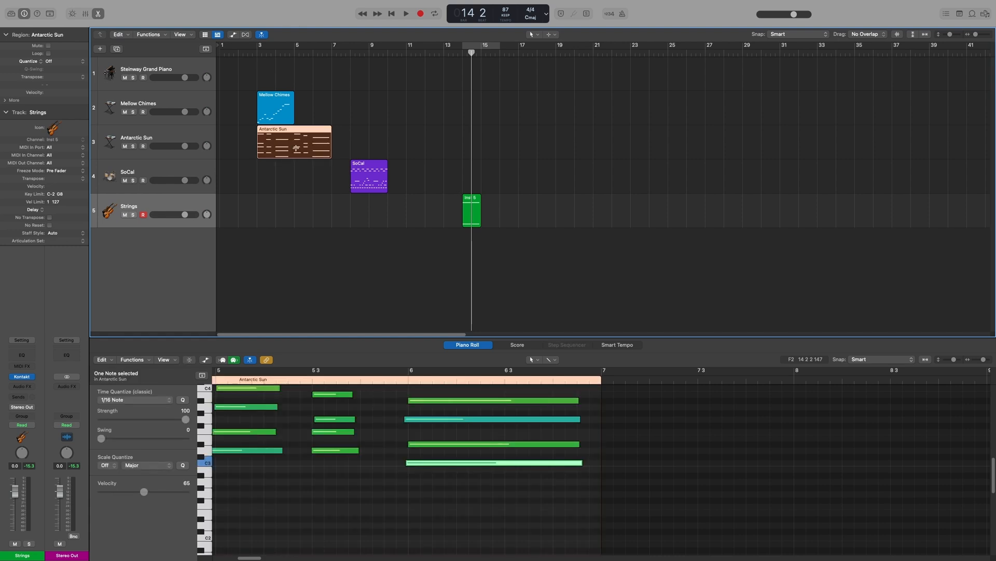
# Step: Open the Piano Roll in a separate, resized window and close that window again
pyautogui.press('super+4')
pyautogui.moveTo(595, 344); pyautogui.dragTo(555, 359)
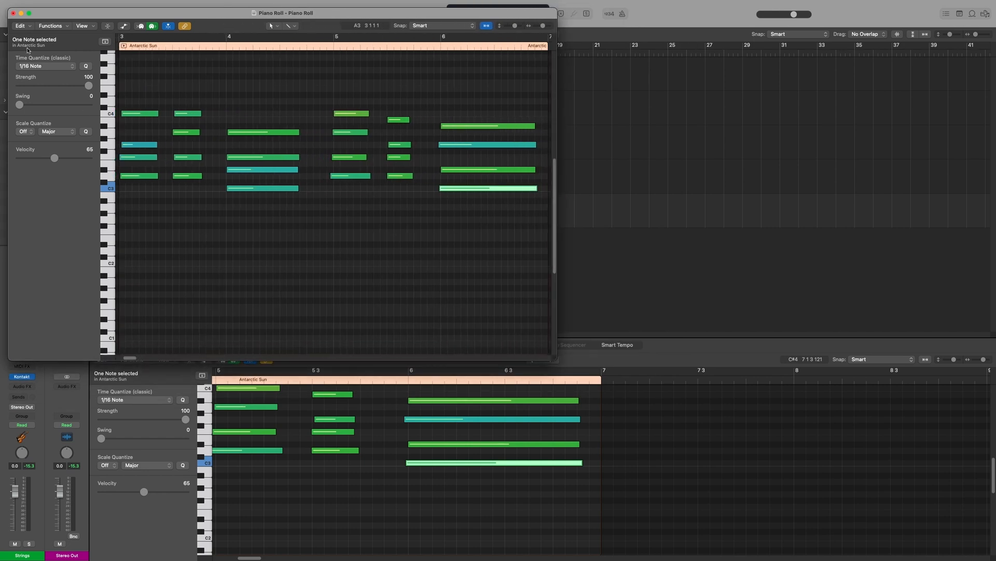
pyautogui.click(13, 14)
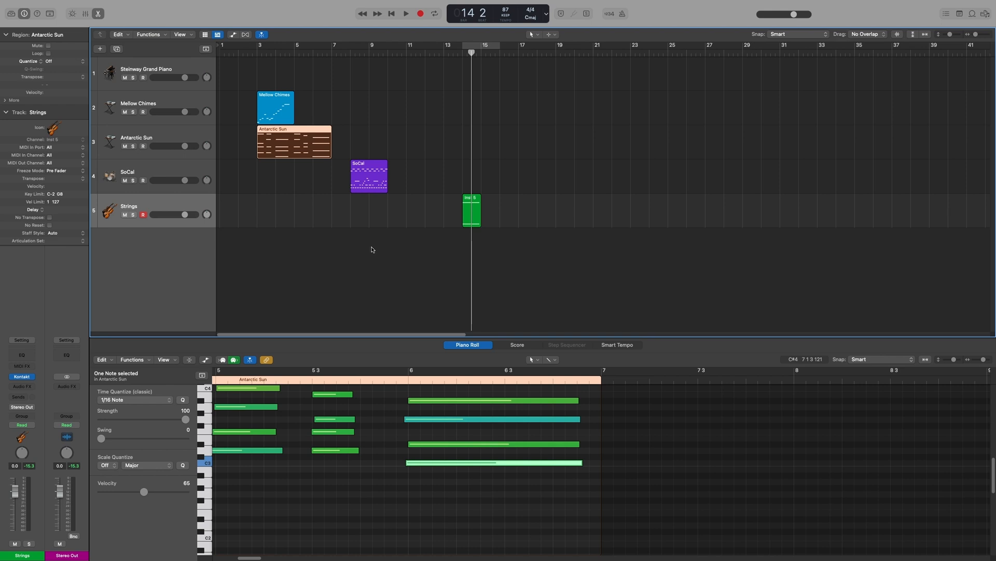
# Step: Review the General Editing preference for which editor double-clicking a MIDI region opens, keeping Piano Roll Editor
pyautogui.click(383, 276)
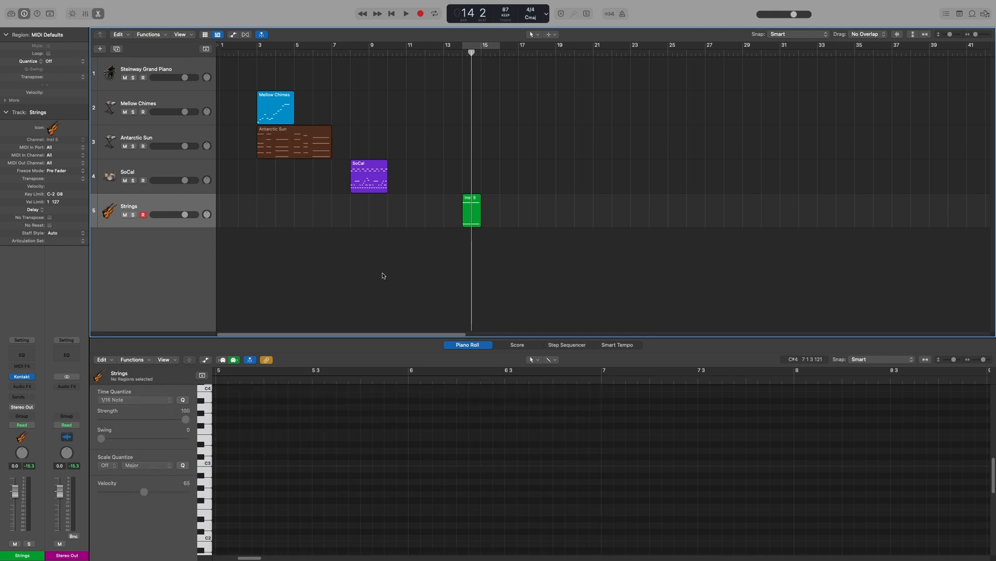
pyautogui.press('super+comma')
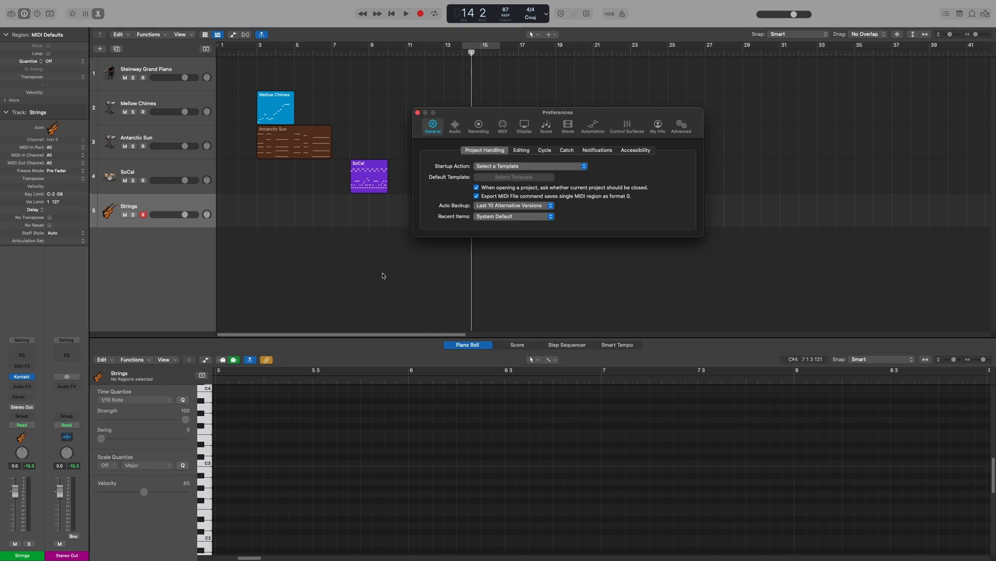
pyautogui.click(522, 150)
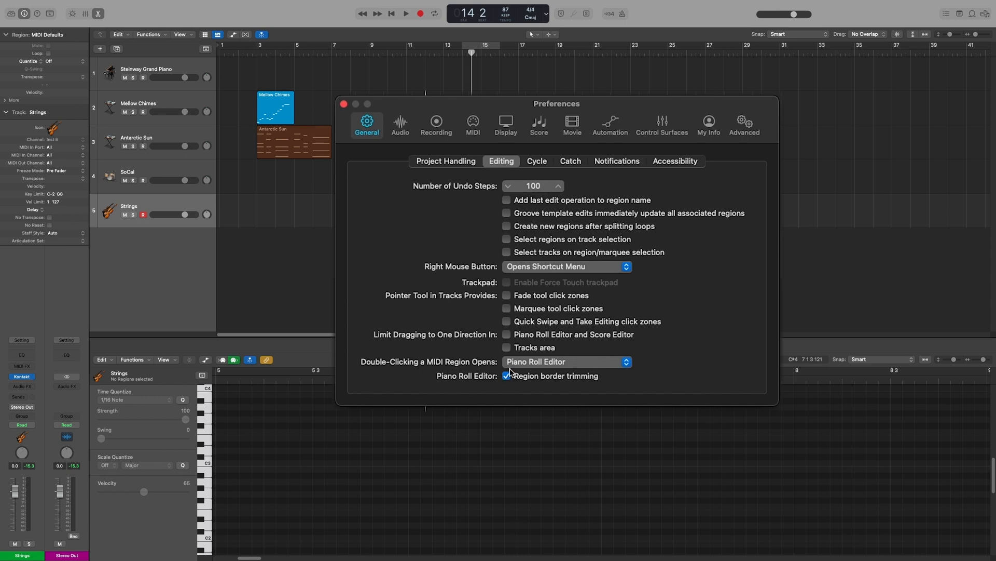
pyautogui.click(533, 362)
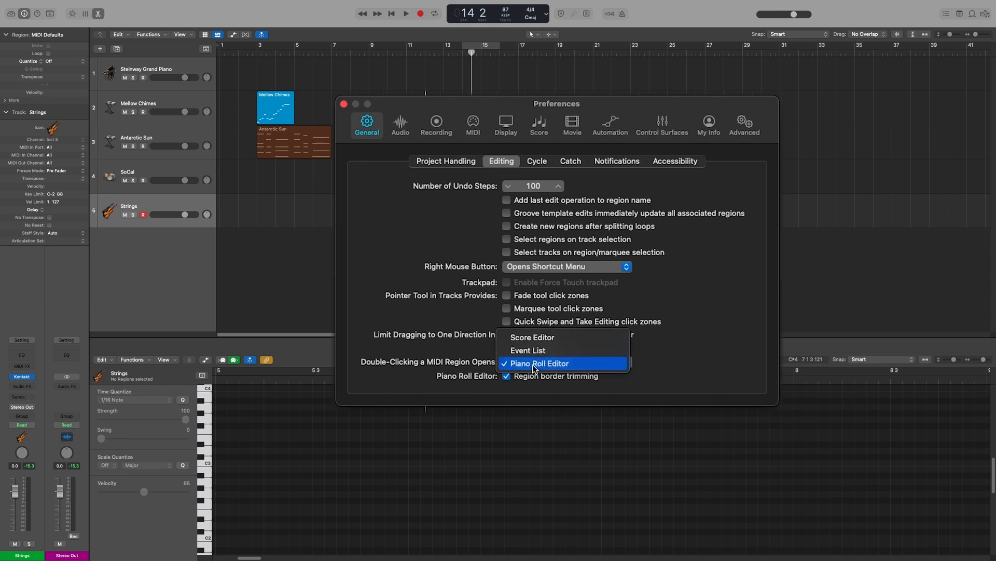
pyautogui.click(574, 362)
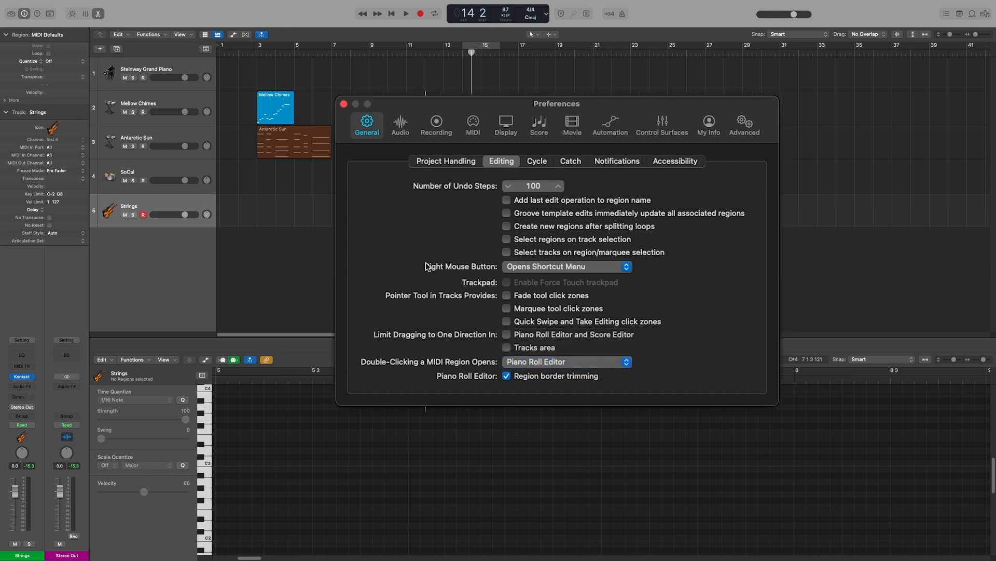
pyautogui.click(344, 104)
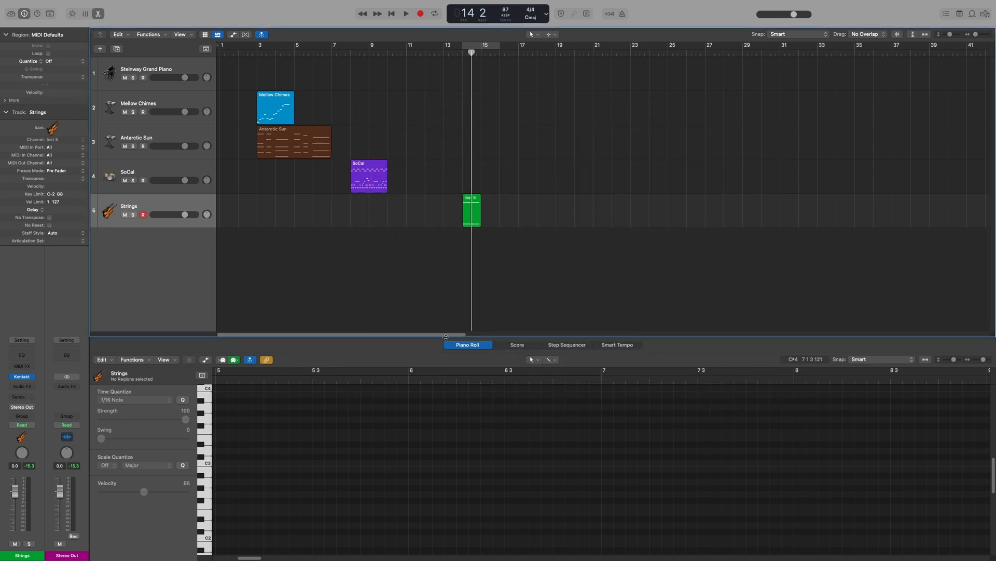
# Step: Enlarge the Piano Roll area upward over most of the tracks area and display the Antarctic Sun region in it
pyautogui.moveTo(446, 337); pyautogui.dragTo(484, 154)
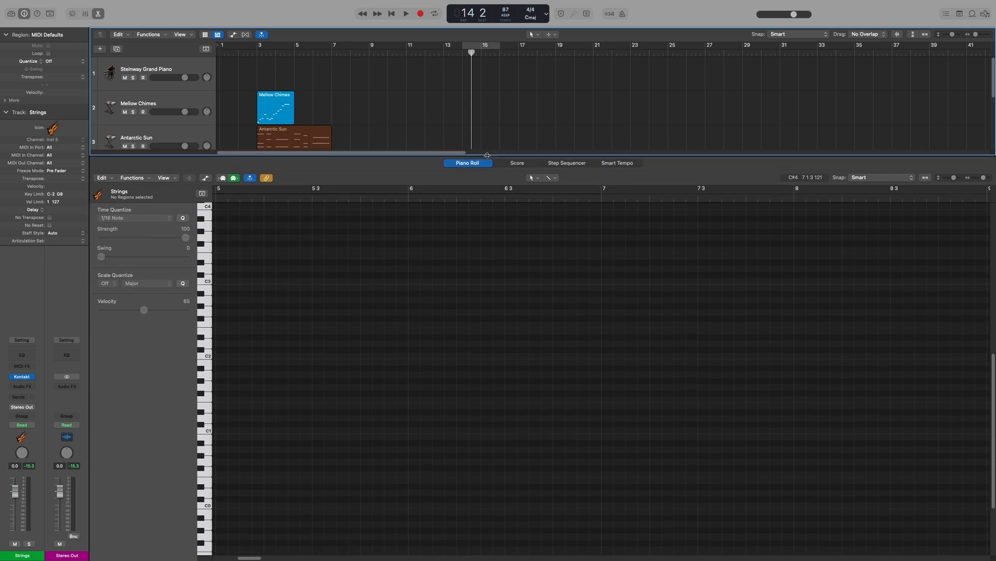
pyautogui.scroll(-4, 362, 124)
pyautogui.scroll(3, 336, 125)
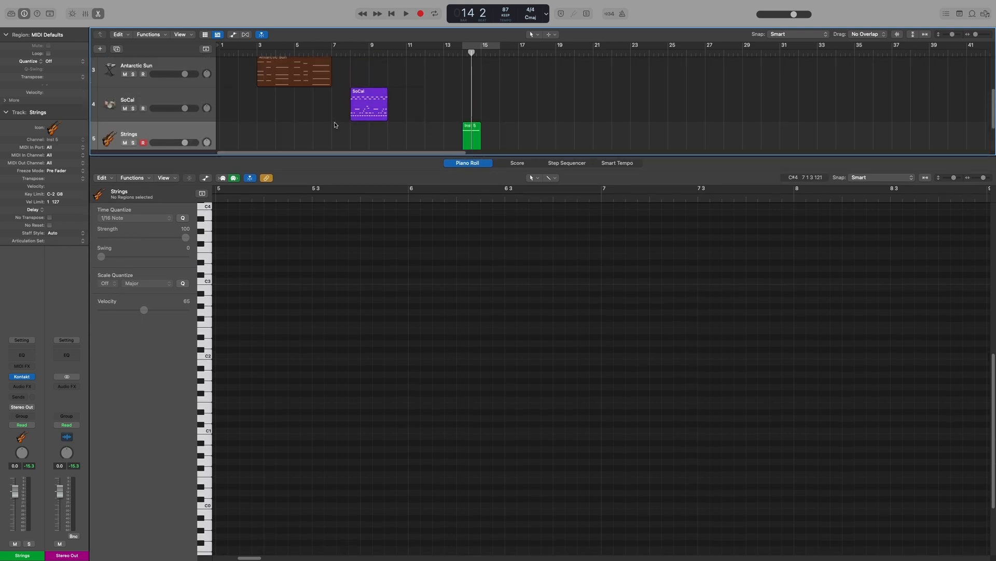
pyautogui.click(294, 79)
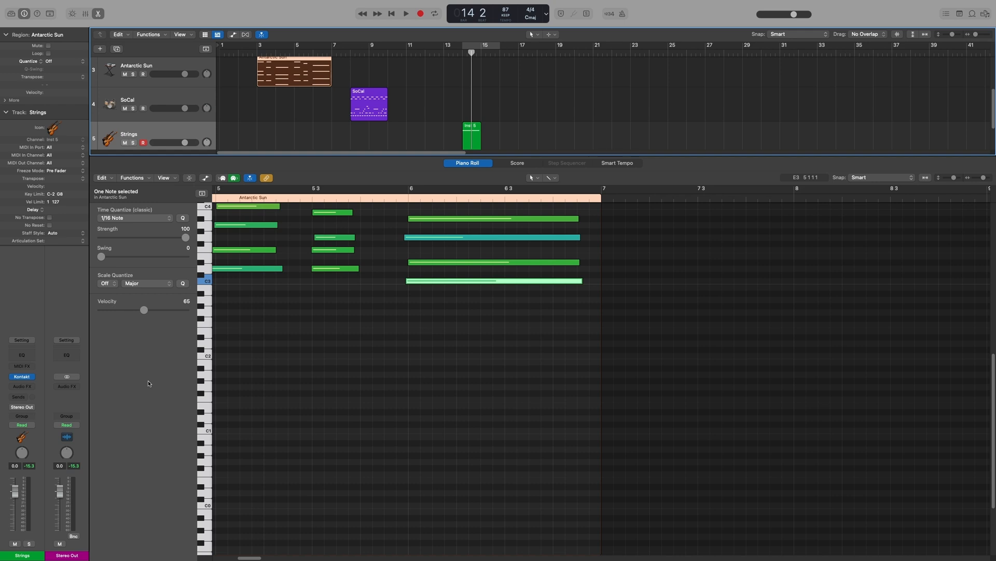
# Step: Hide the Piano Roll's local inspector and show it again
pyautogui.click(164, 178)
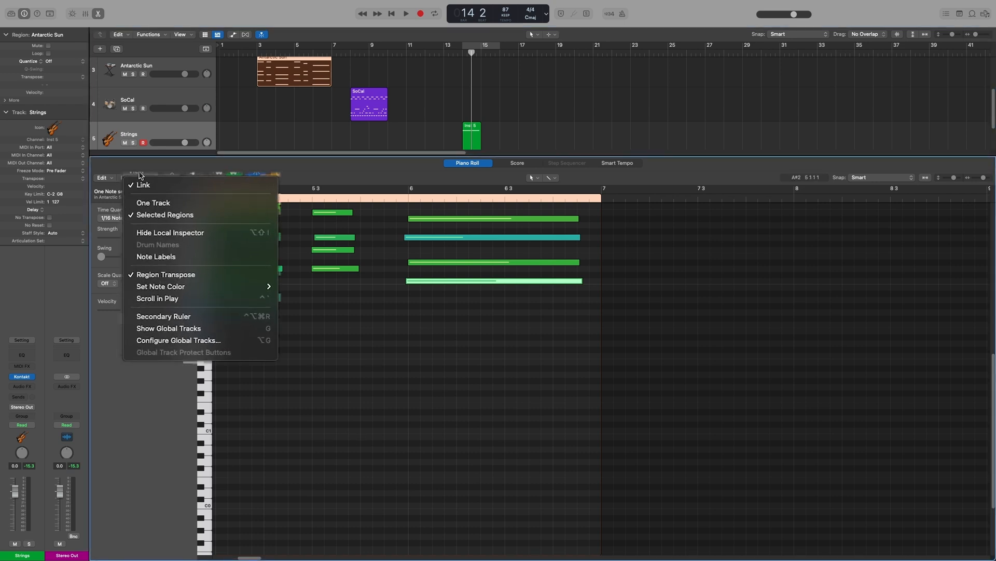
pyautogui.click(156, 238)
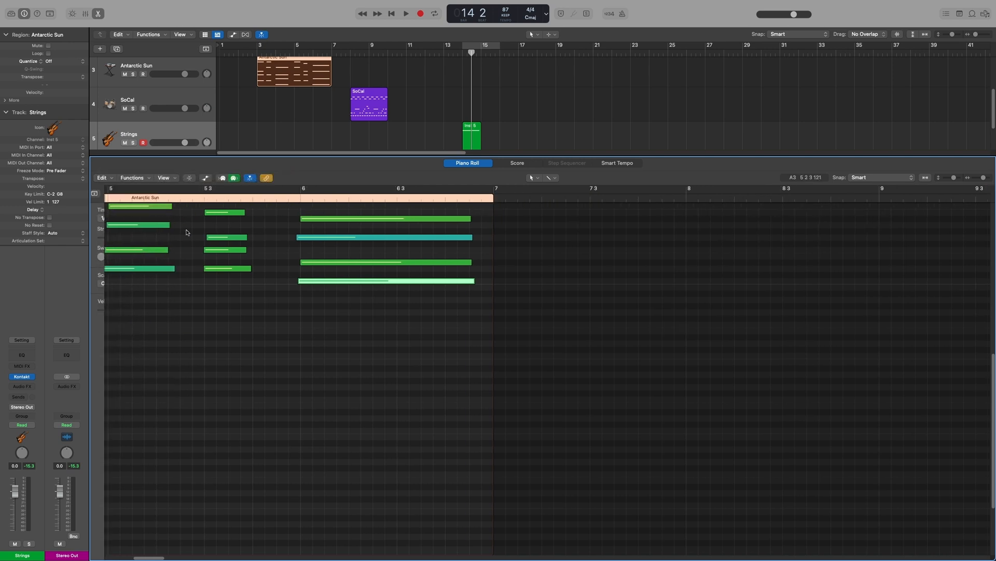
pyautogui.click(165, 178)
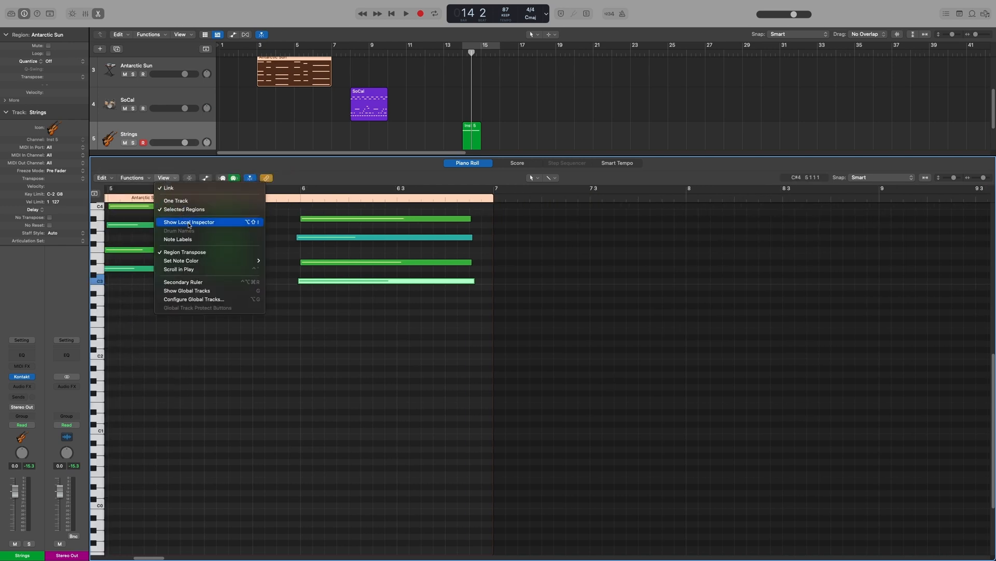
pyautogui.click(189, 222)
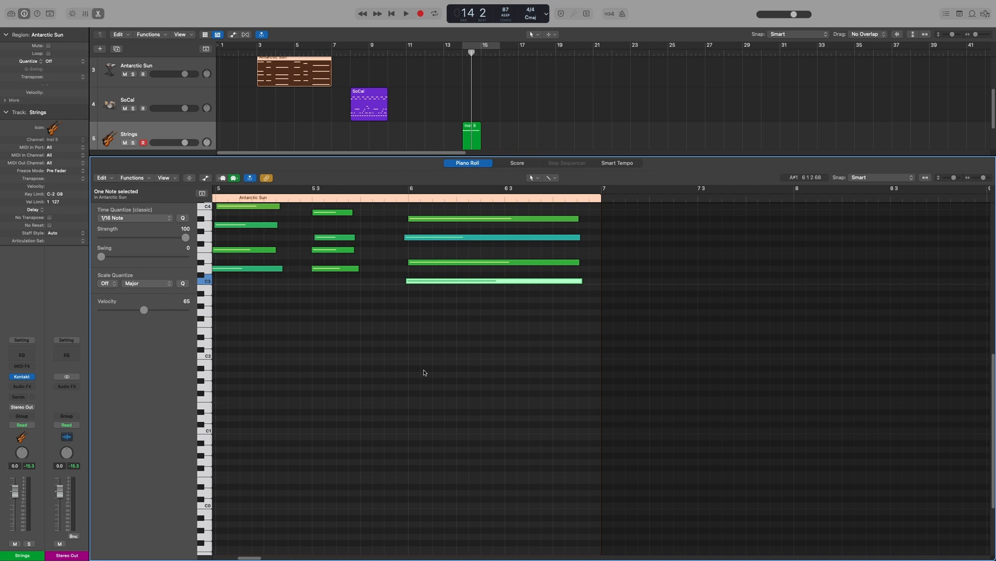
# Step: Turn on the Piano Roll's bright background in the Display preferences for editors, and turn it back off
pyautogui.click(450, 347)
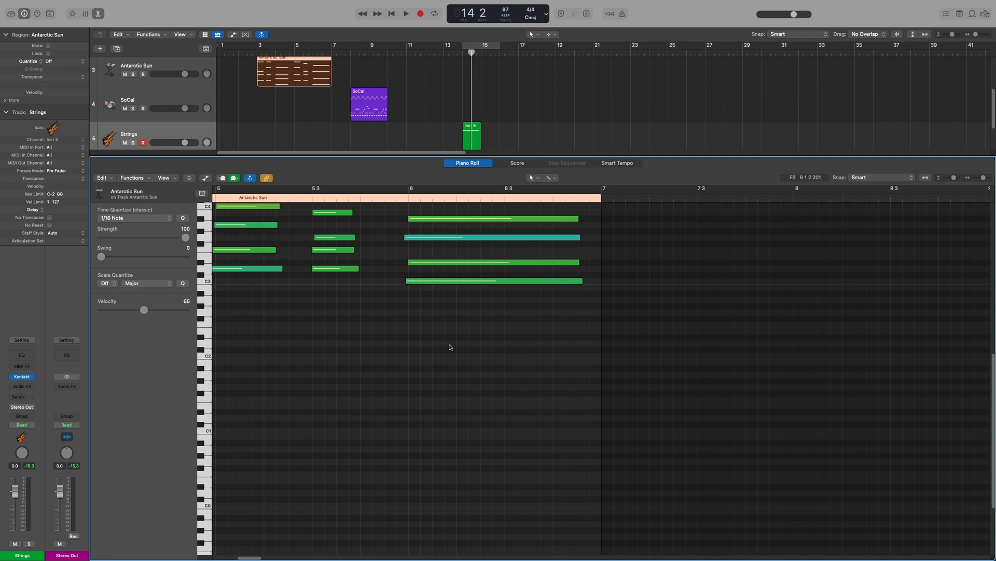
pyautogui.press('super+comma')
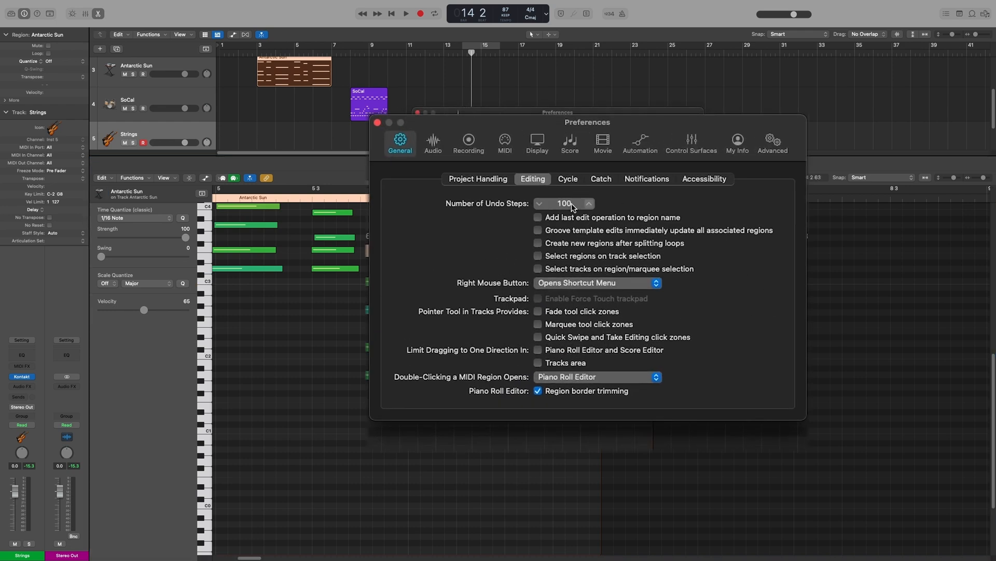
pyautogui.click(537, 143)
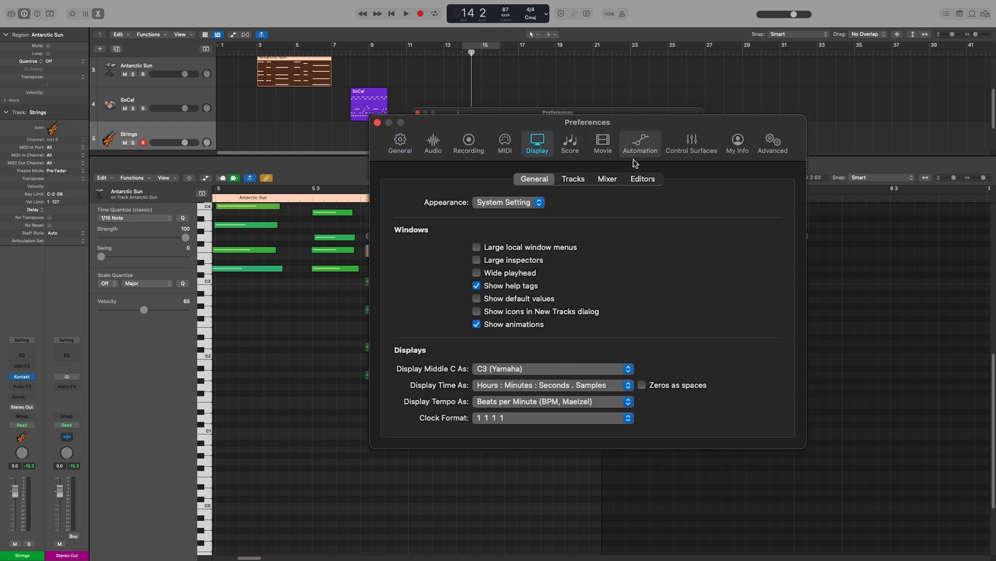
pyautogui.click(647, 180)
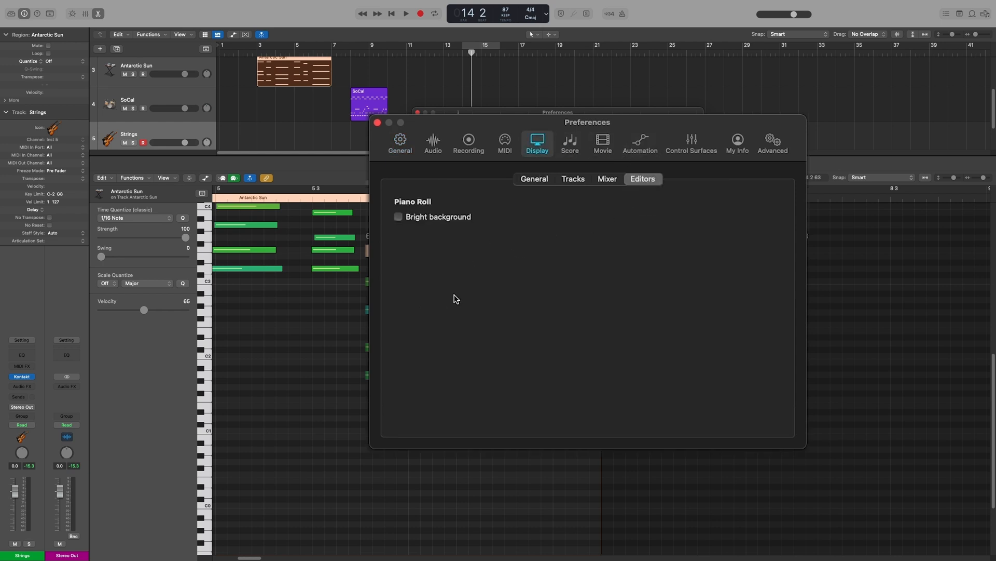
pyautogui.click(400, 217)
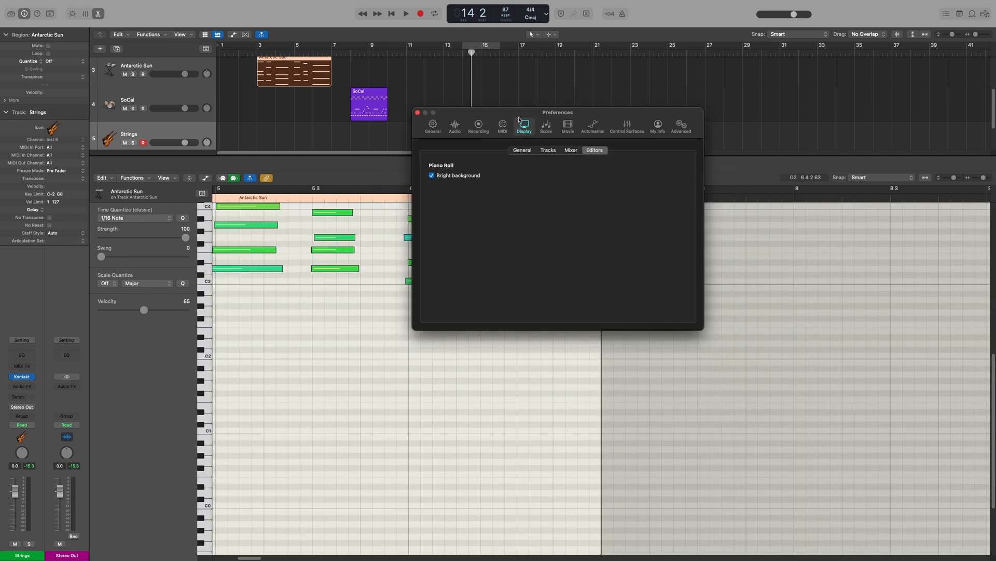
pyautogui.moveTo(518, 118); pyautogui.dragTo(560, 129)
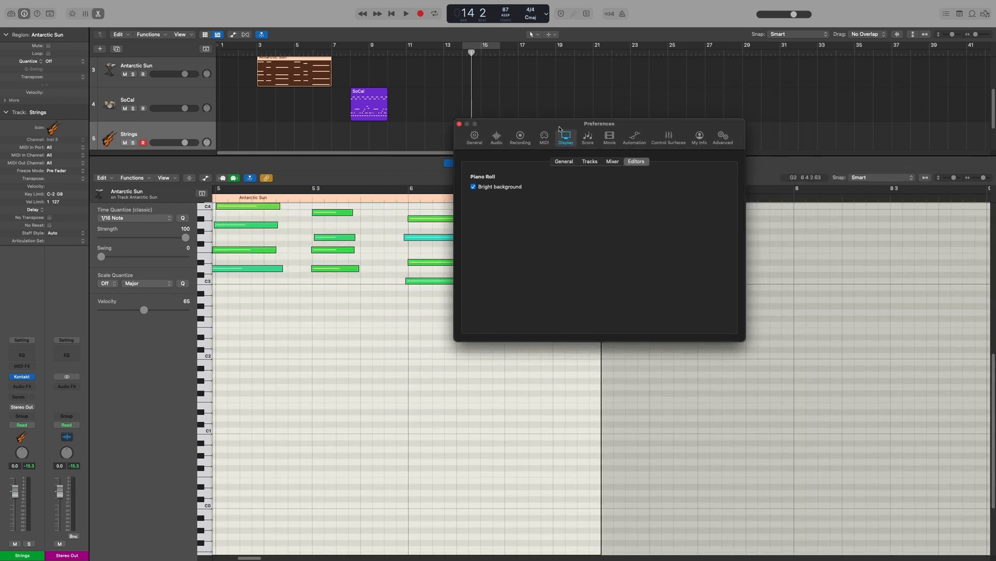
pyautogui.click(473, 188)
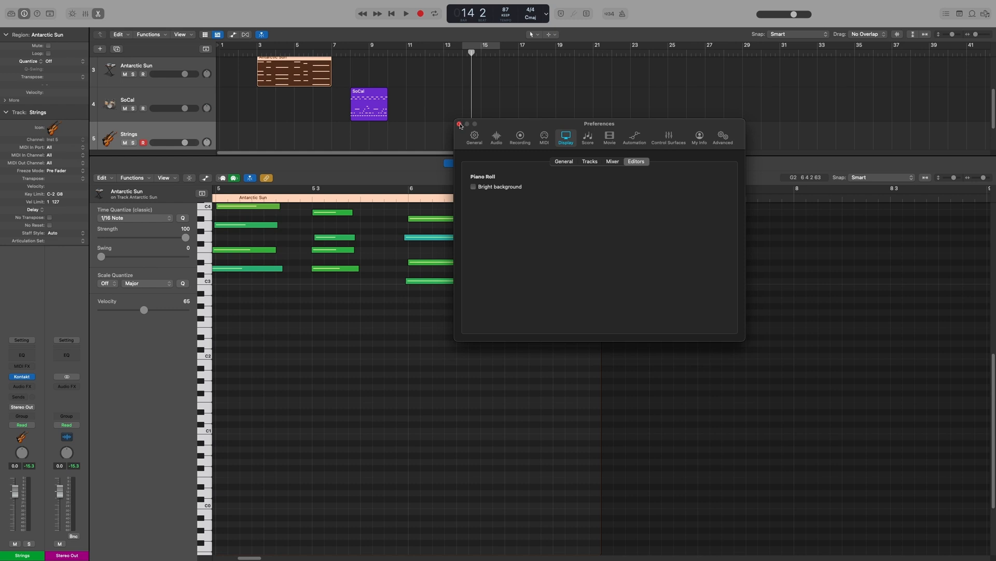
pyautogui.click(460, 124)
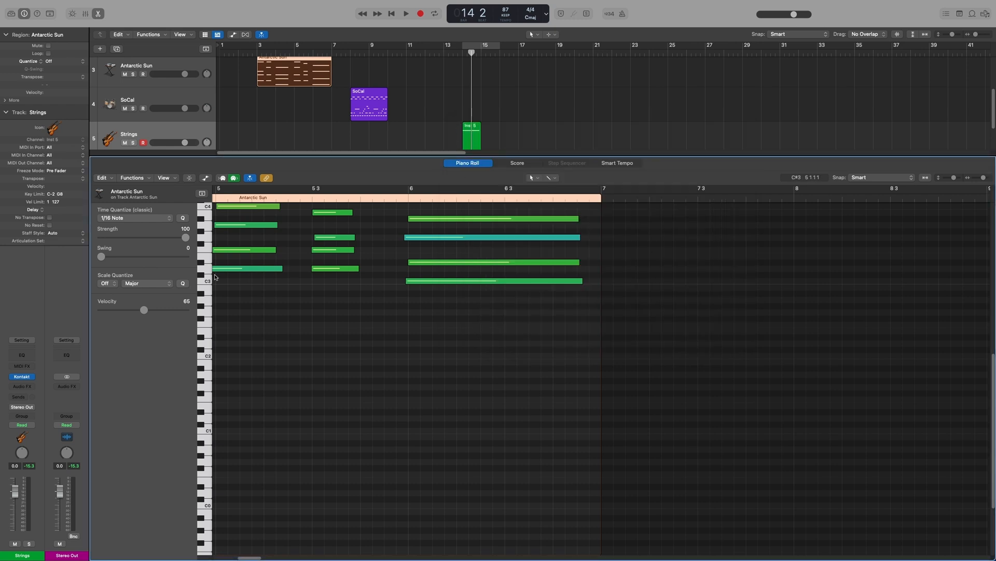
# Step: Keep the Piano Roll's Link option on and alternate between the SoCal and Antarctic Sun regions, ending on SoCal
pyautogui.click(163, 178)
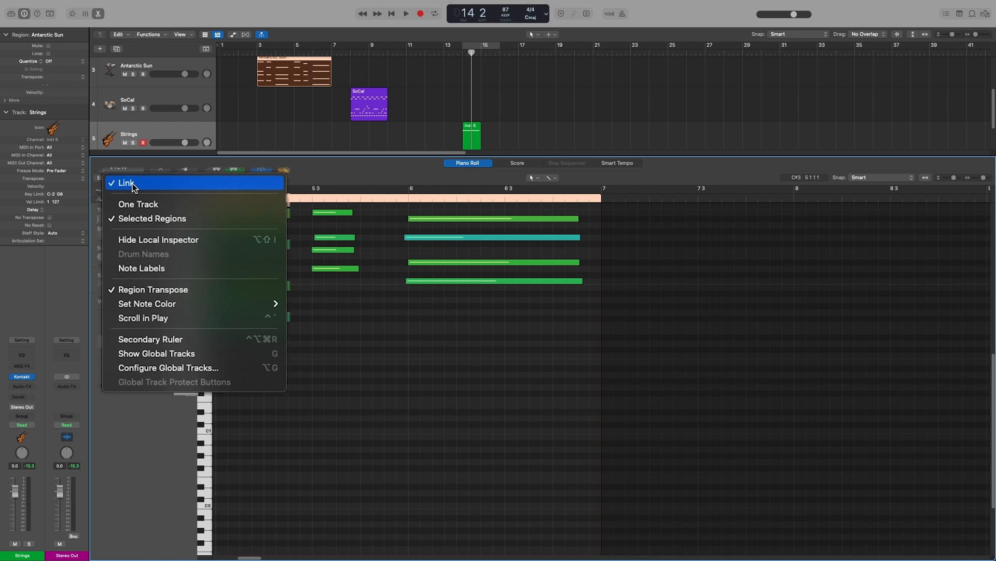
pyautogui.click(259, 181)
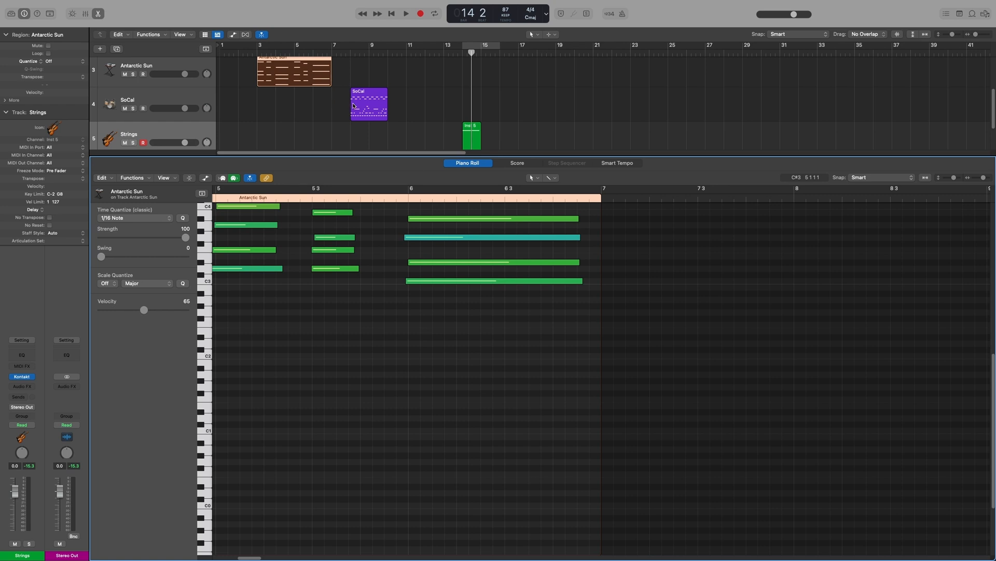
pyautogui.click(368, 109)
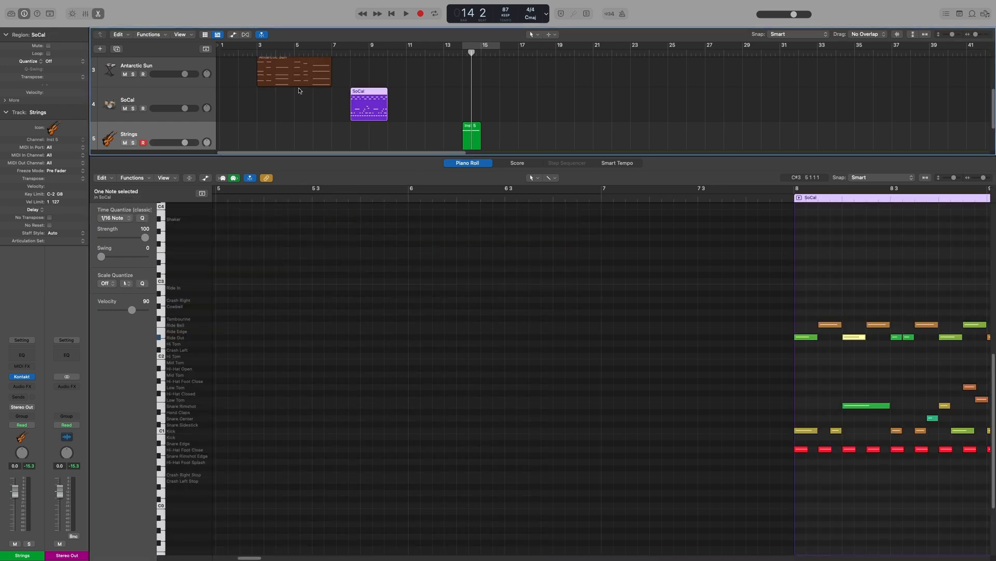
pyautogui.click(291, 72)
pyautogui.click(367, 106)
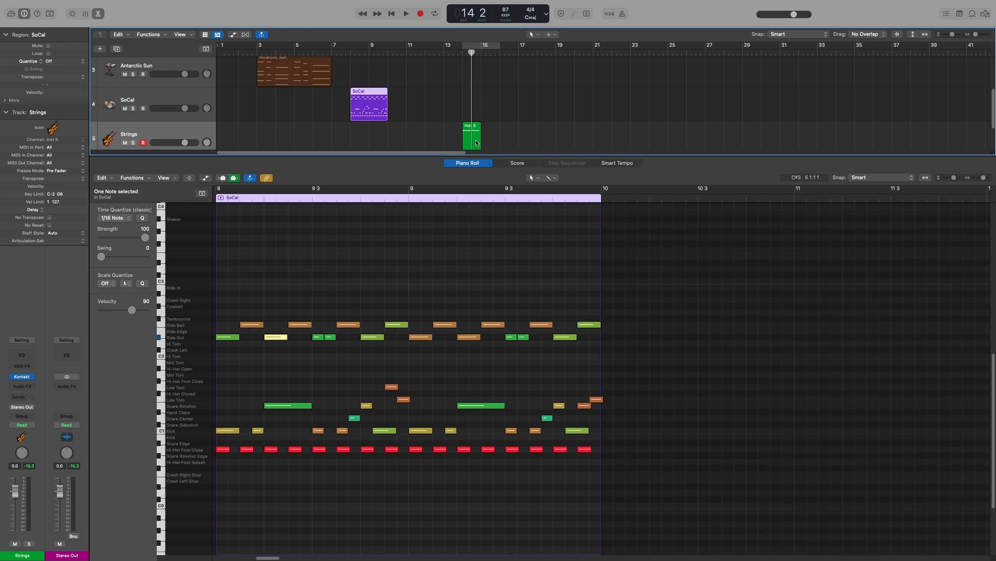
# Step: With Link on, display the Strings, SoCal and Antarctic Sun regions one after another in the Piano Roll
pyautogui.click(475, 139)
pyautogui.click(374, 114)
pyautogui.click(304, 80)
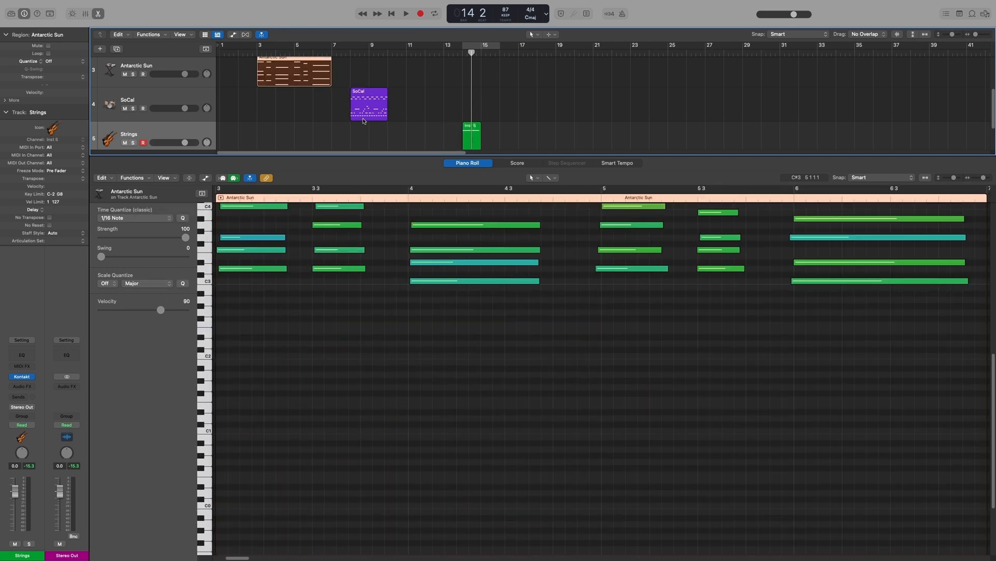
# Step: Turn off the Piano Roll's Link option, alternate between the SoCal and Antarctic Sun regions, and turn Link back on
pyautogui.click(266, 178)
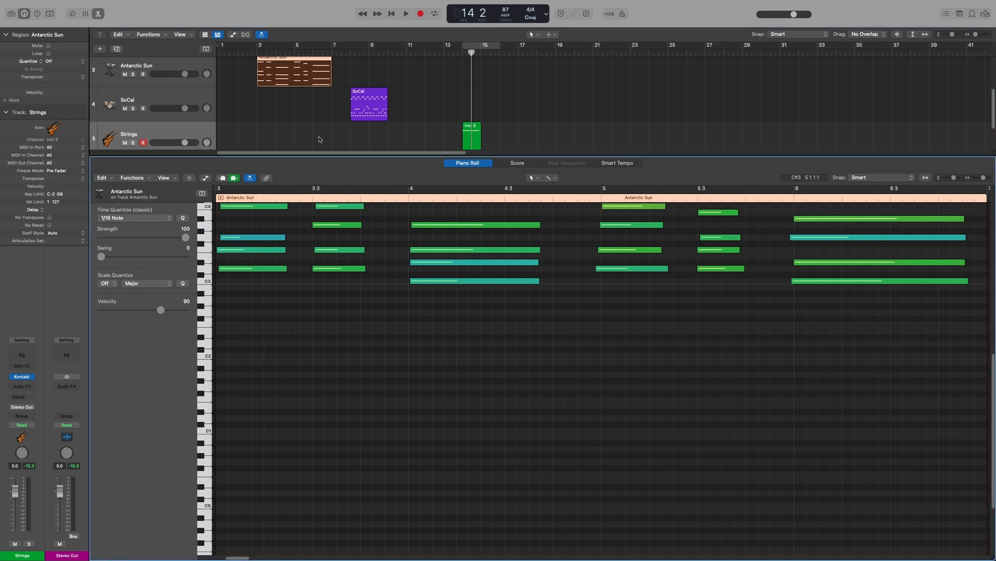
pyautogui.click(360, 111)
pyautogui.click(323, 83)
pyautogui.click(366, 111)
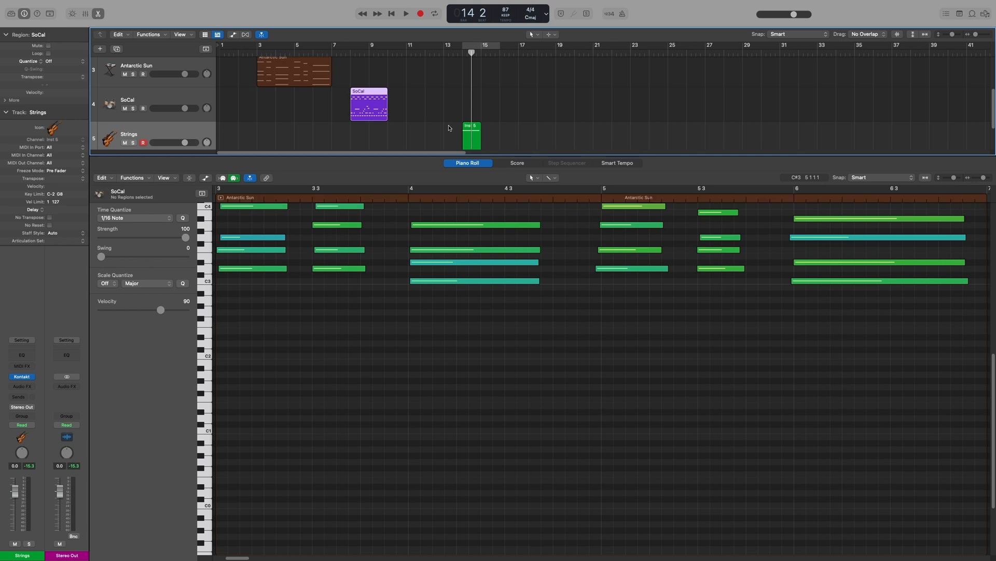
pyautogui.click(299, 79)
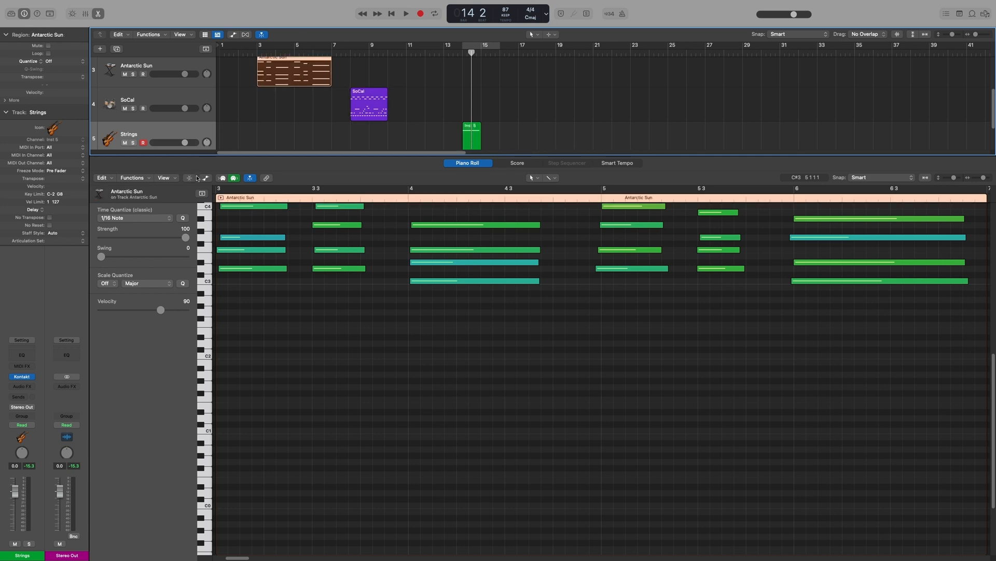
pyautogui.click(266, 178)
# Step: Keep the Piano Roll on Selected Regions and select the Mellow Chimes and Antarctic Sun regions together
pyautogui.click(174, 178)
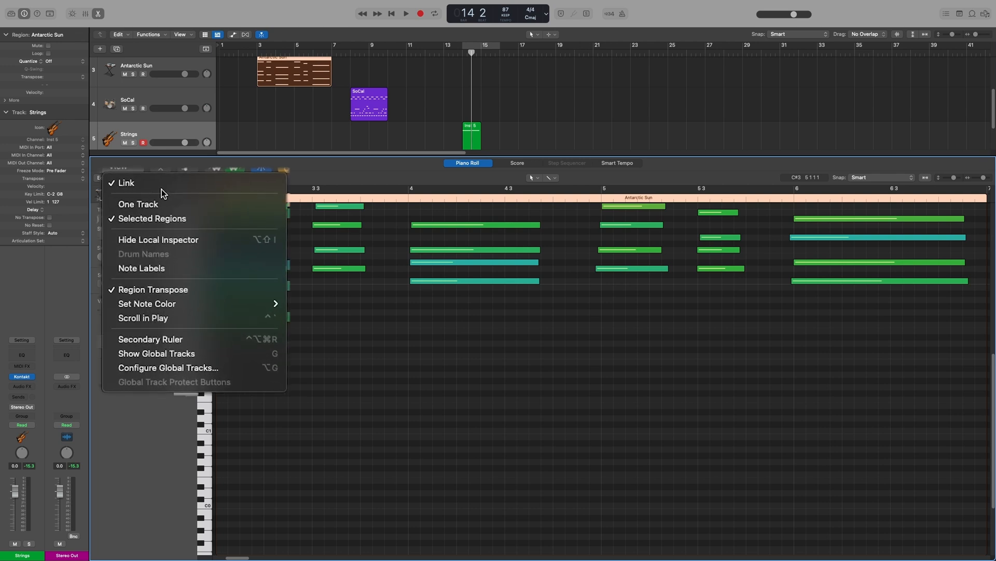
pyautogui.click(174, 218)
pyautogui.scroll(3, 360, 124)
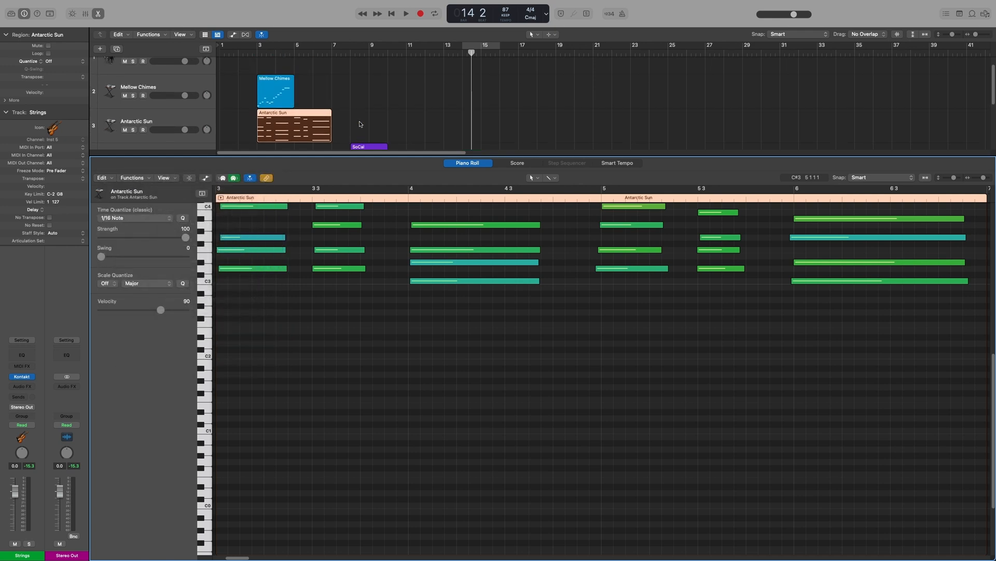
pyautogui.moveTo(350, 96); pyautogui.dragTo(266, 134)
pyautogui.scroll(2, 359, 386)
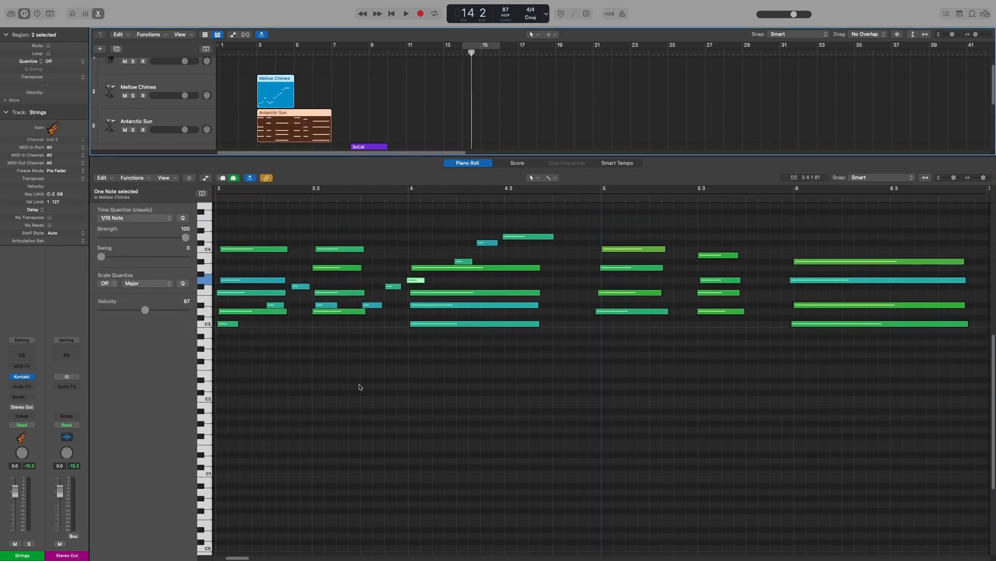
pyautogui.hscroll(-1, 357, 391)
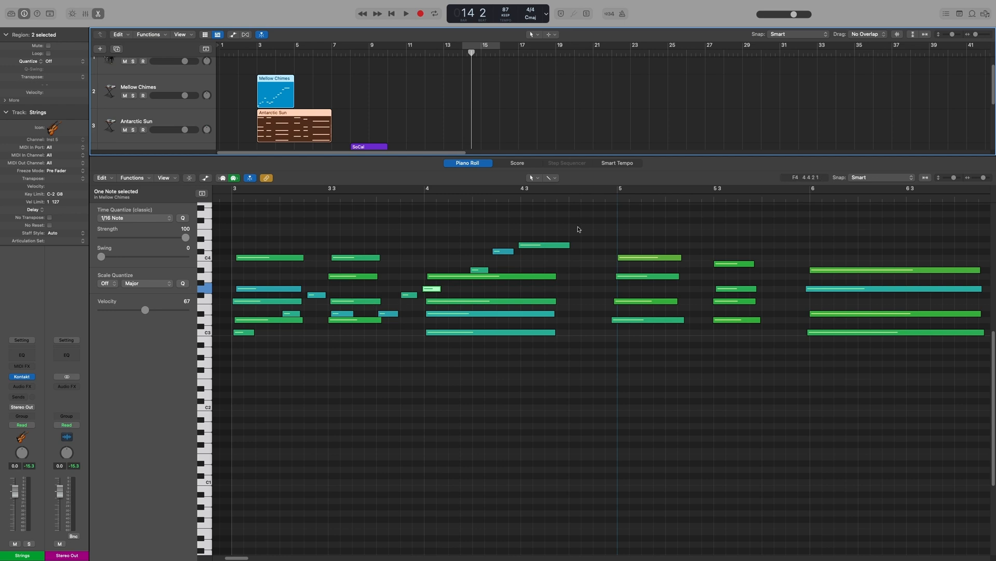
# Step: Isolate the Mellow Chimes region by selecting one of its notes, and return to the combined view of both regions
pyautogui.click(407, 296)
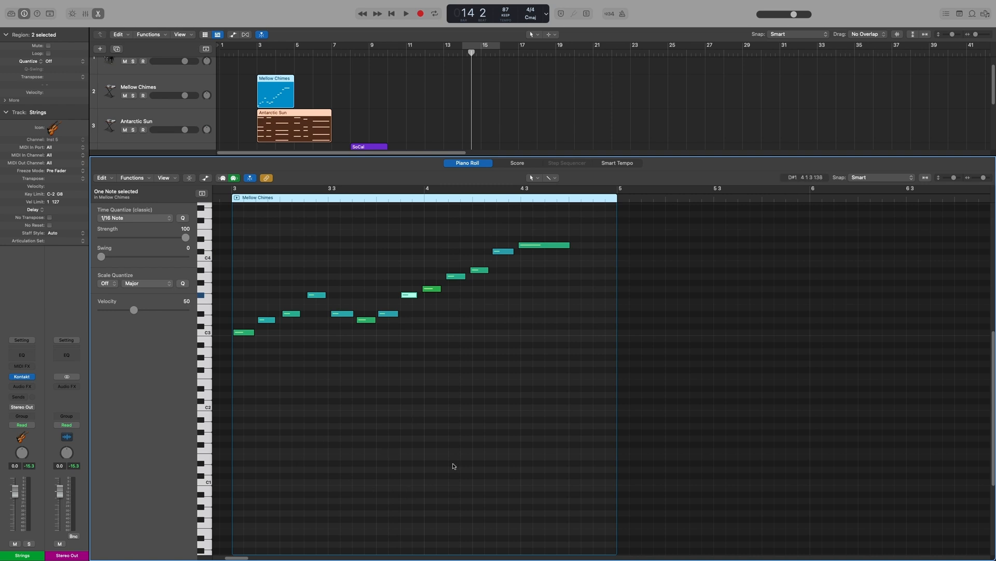
pyautogui.click(428, 462)
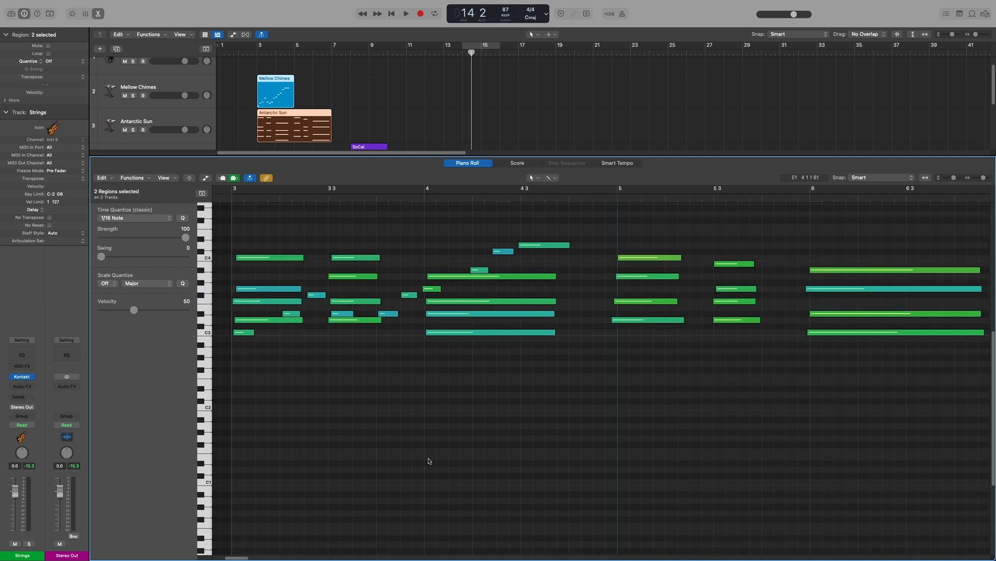
# Step: Switch the Piano Roll to One Track, try it with several regions and with Antarctic Sun alone, and restore Selected Regions
pyautogui.click(165, 178)
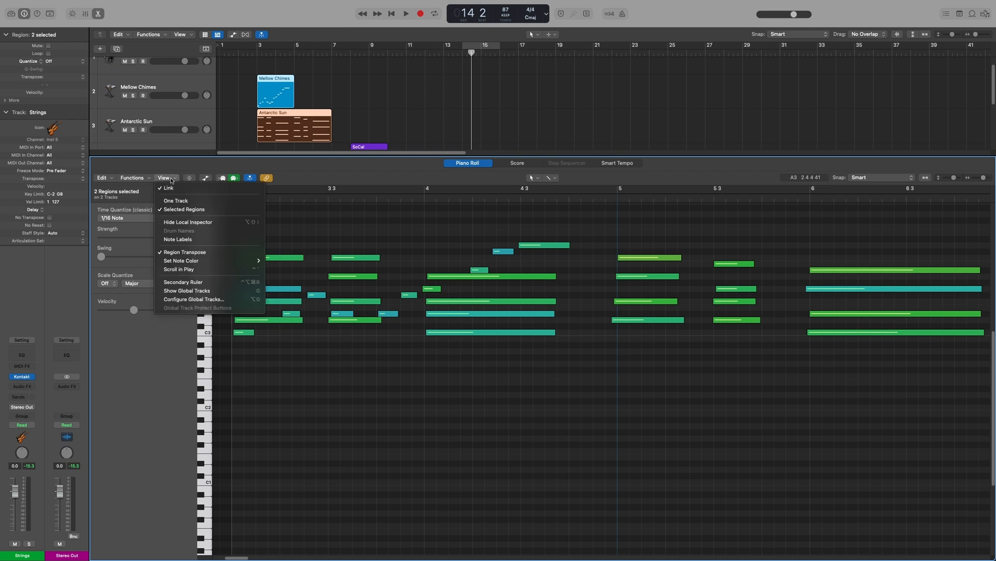
pyautogui.click(157, 204)
pyautogui.moveTo(360, 76); pyautogui.dragTo(278, 131)
pyautogui.moveTo(431, 85); pyautogui.dragTo(275, 135)
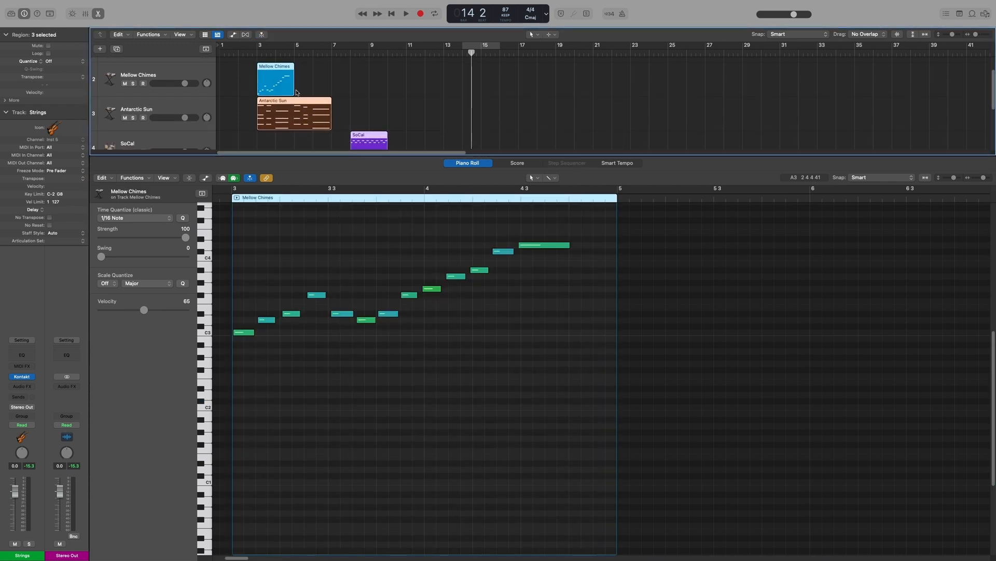
pyautogui.click(364, 71)
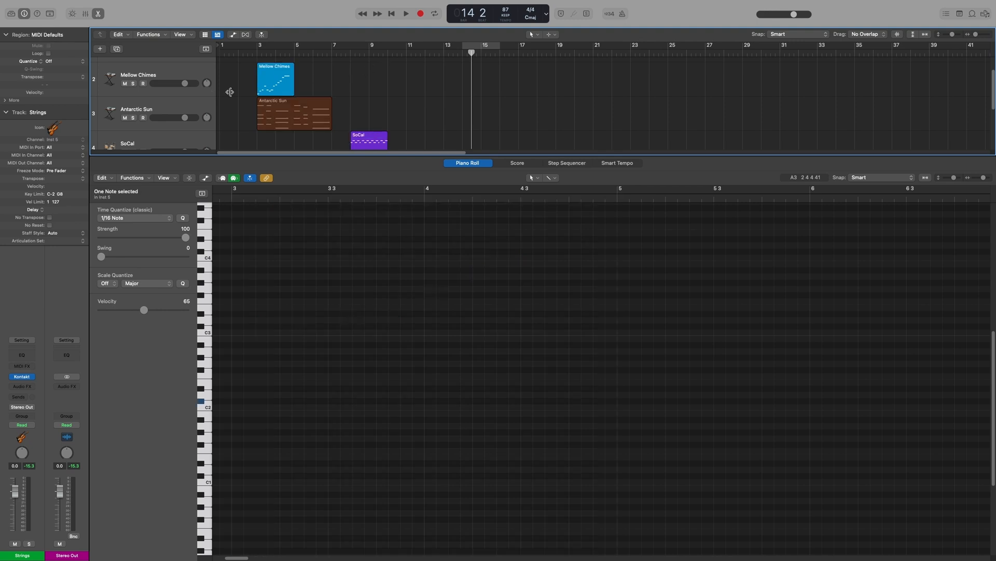
pyautogui.click(289, 117)
pyautogui.click(163, 178)
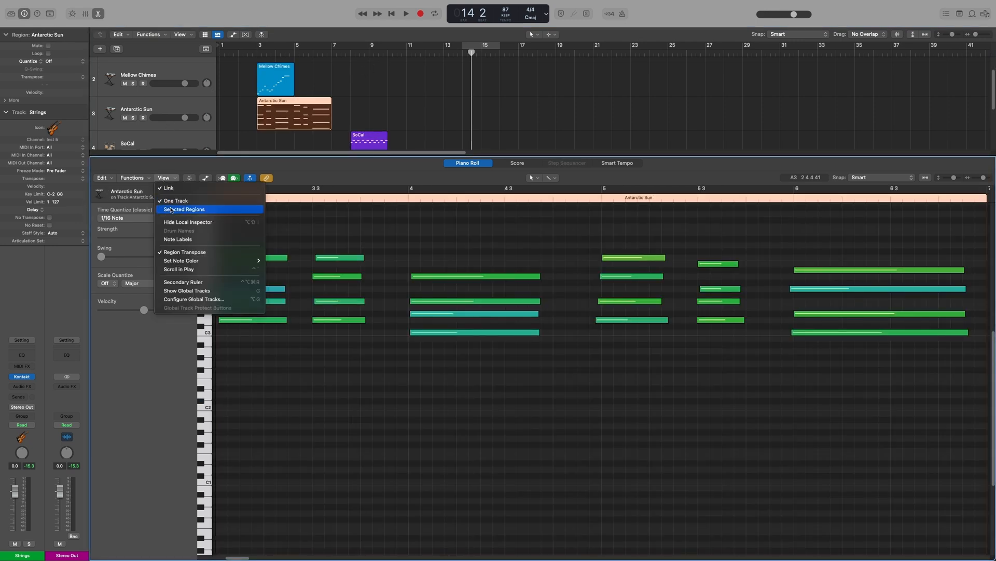
pyautogui.click(175, 209)
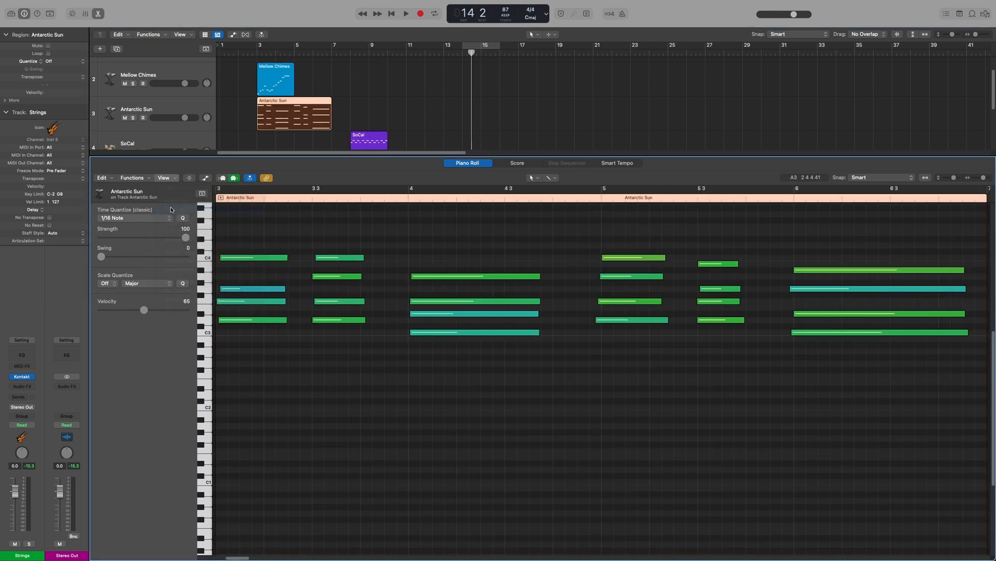
# Step: Check the explanation for the unavailable Drum Names option while the Antarctic Sun region is displayed
pyautogui.click(164, 178)
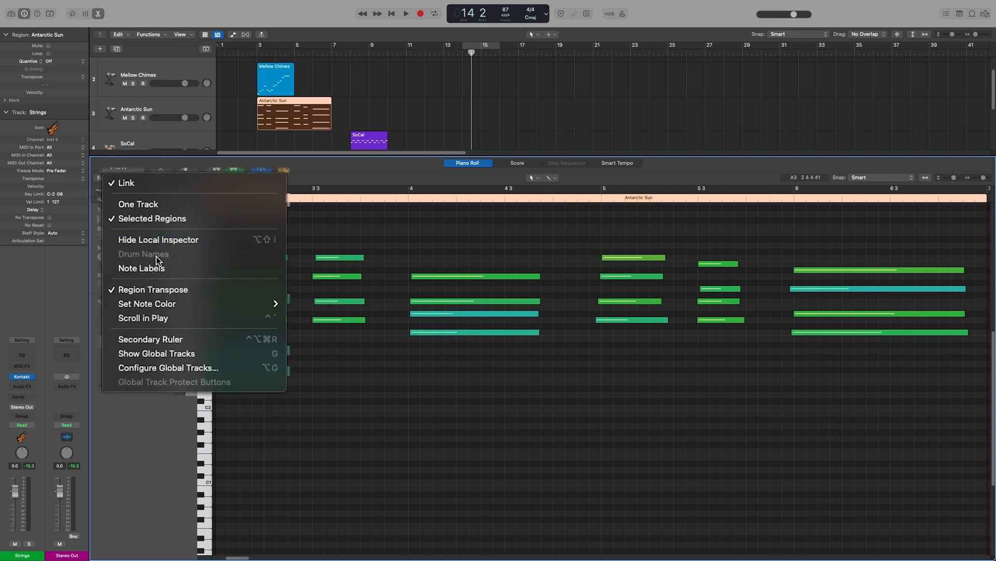
pyautogui.moveTo(157, 257)
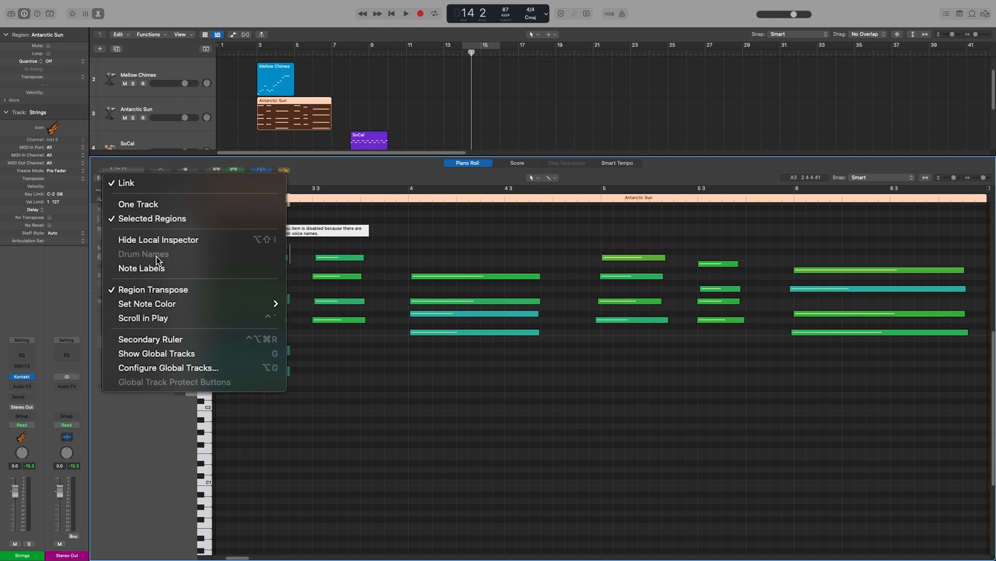
pyautogui.press('Escape')
# Step: Turn on Drum Names for the SoCal drum region in the Piano Roll, and turn the option back off
pyautogui.click(367, 133)
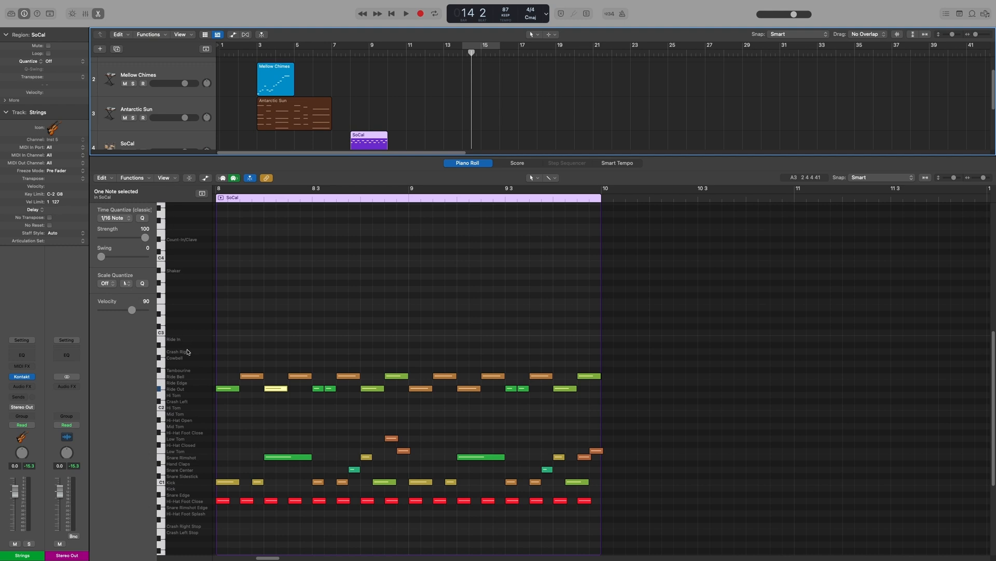
pyautogui.scroll(-2, 183, 385)
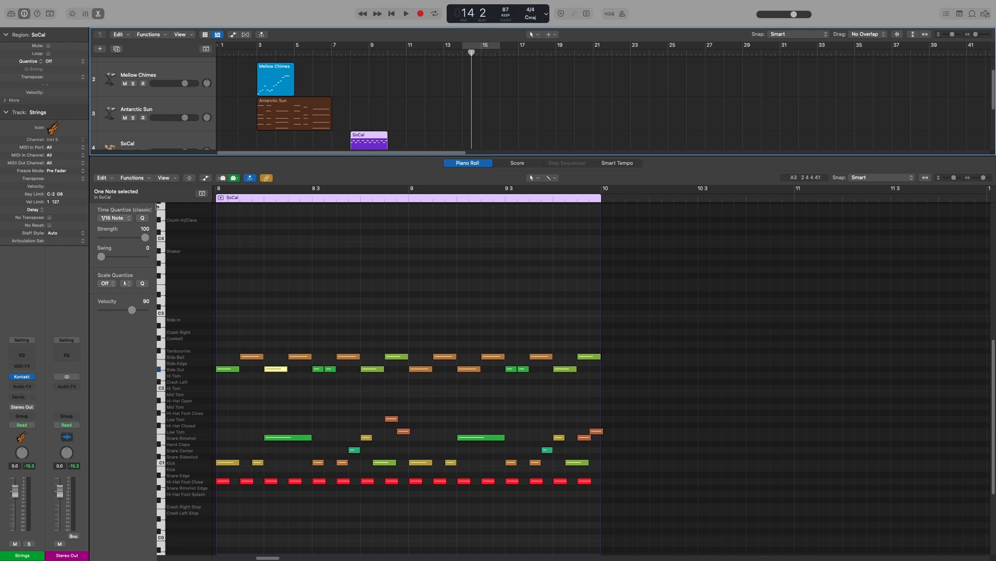
pyautogui.click(163, 178)
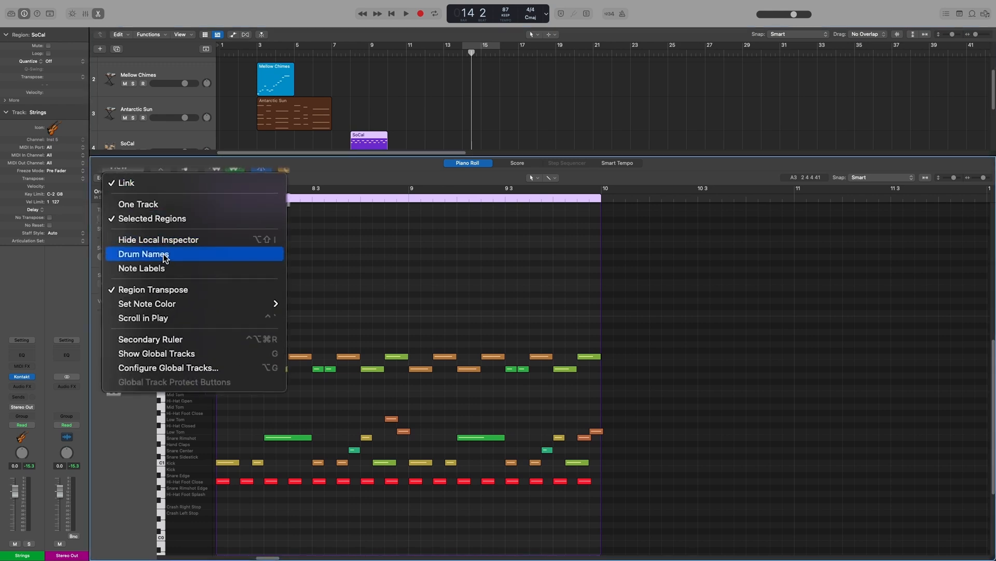
pyautogui.click(164, 255)
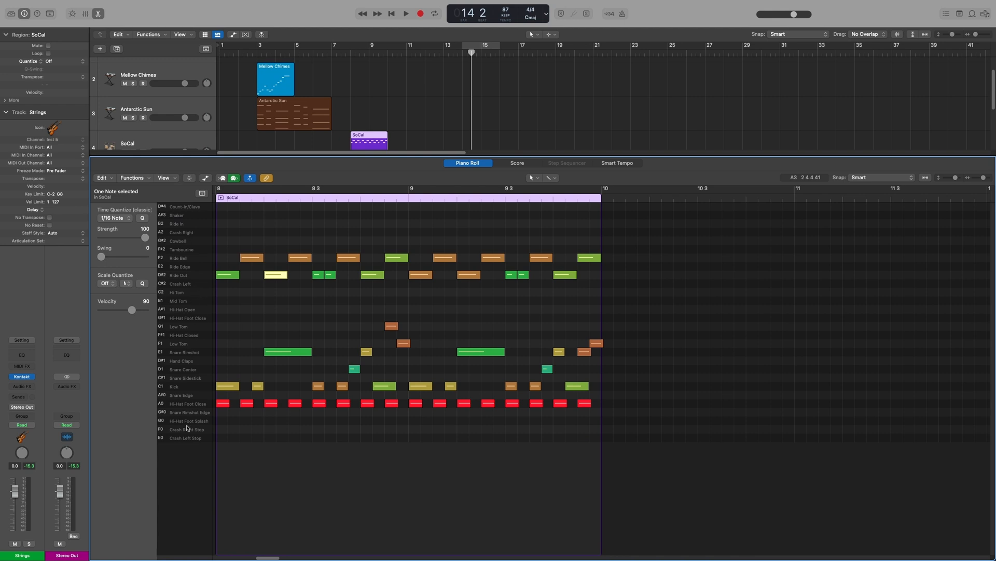
pyautogui.click(164, 177)
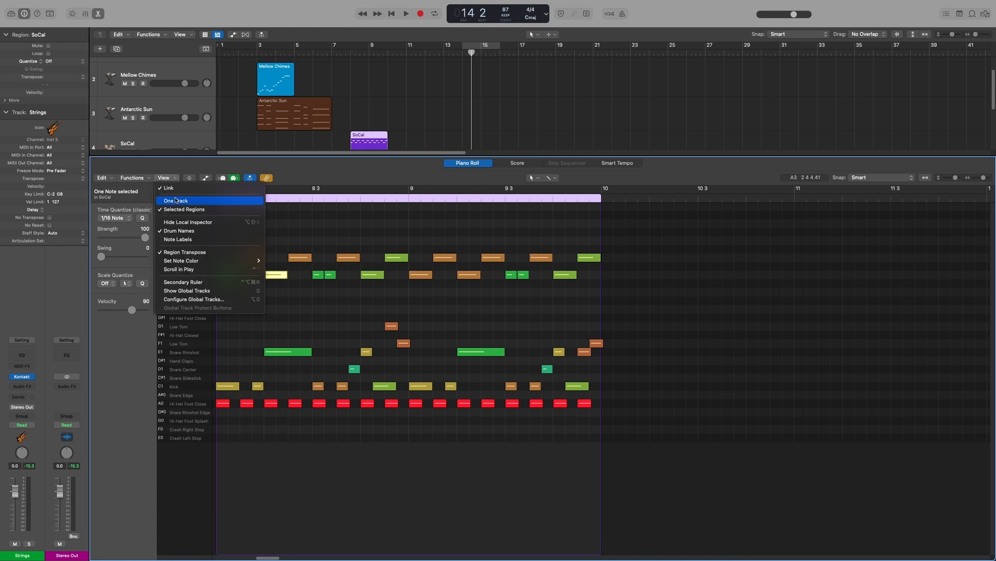
pyautogui.click(196, 233)
# Step: Display the Antarctic Sun region and turn on Note Labels for its notes in the Piano Roll
pyautogui.click(283, 114)
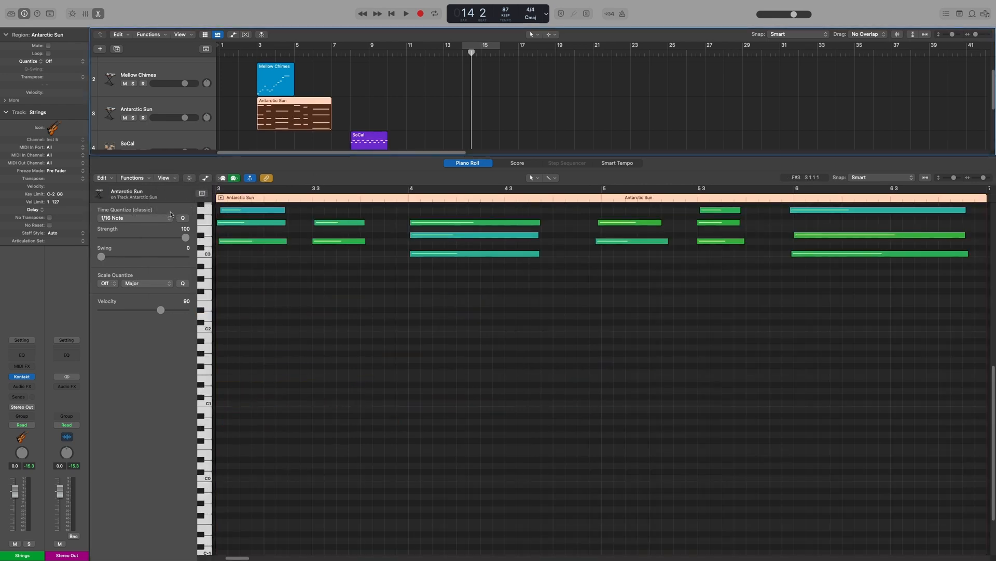
pyautogui.click(159, 180)
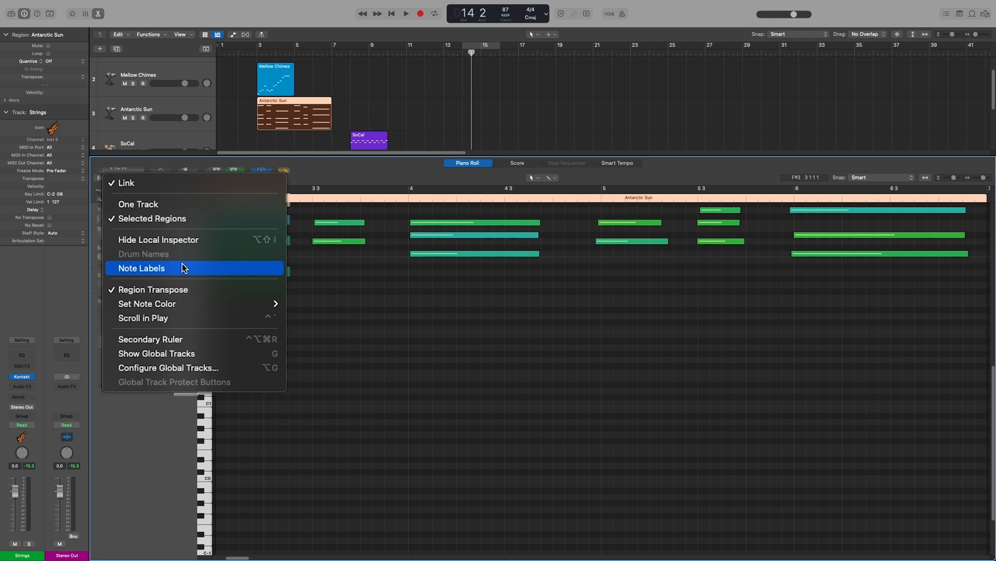
pyautogui.click(179, 241)
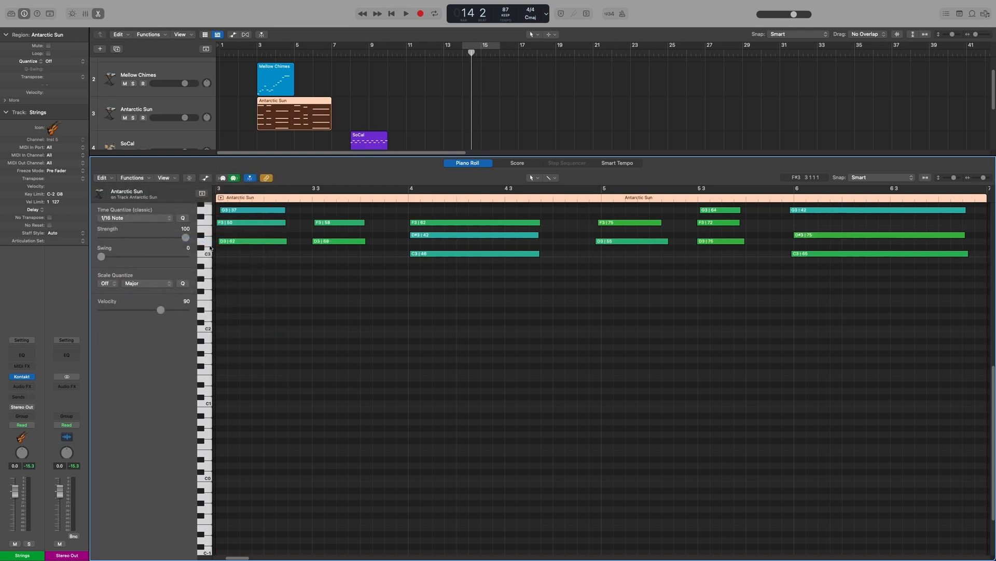
pyautogui.scroll(2, 395, 340)
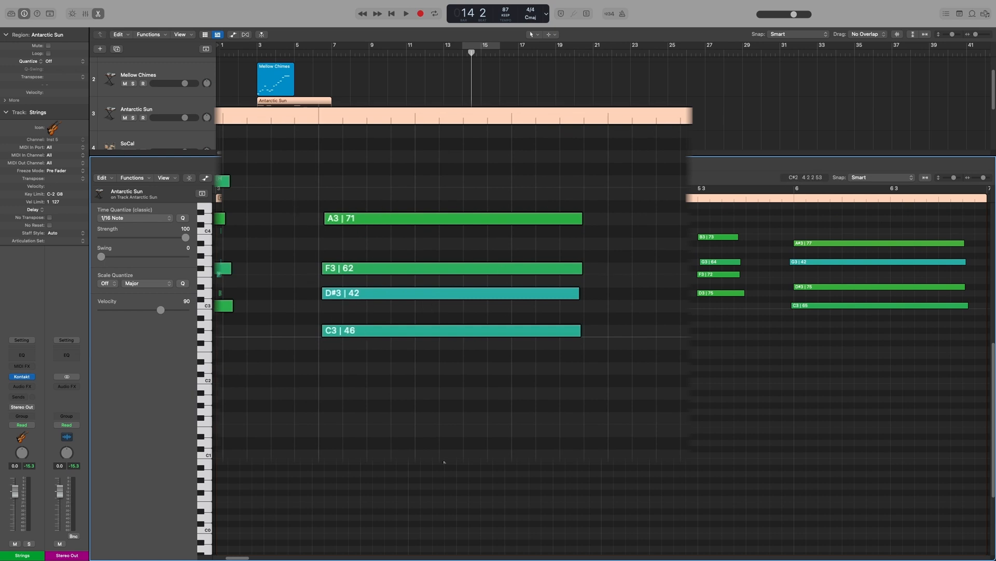
# Step: Solo the Antarctic Sun track and select all notes of its region in the Piano Roll
pyautogui.click(172, 179)
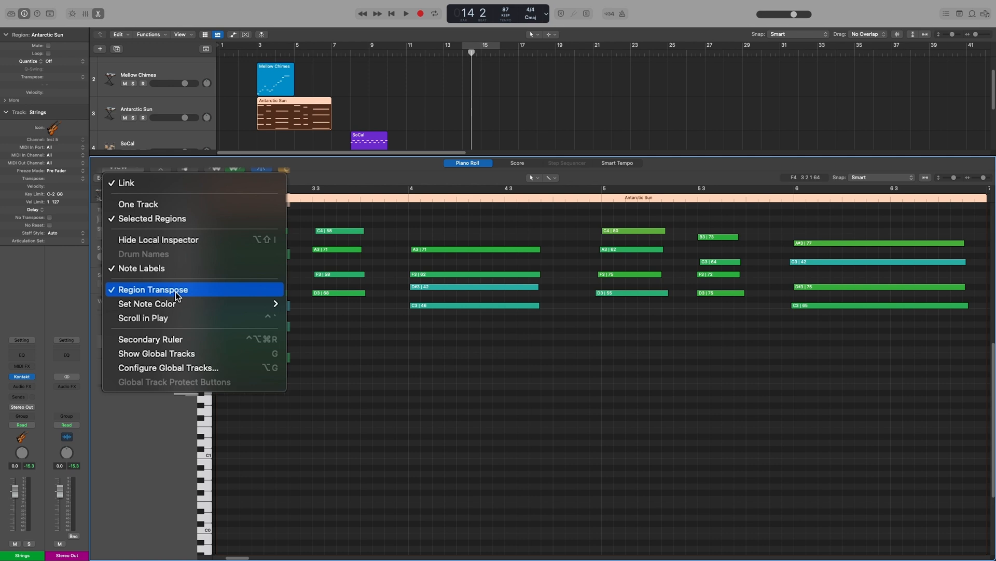
pyautogui.click(434, 368)
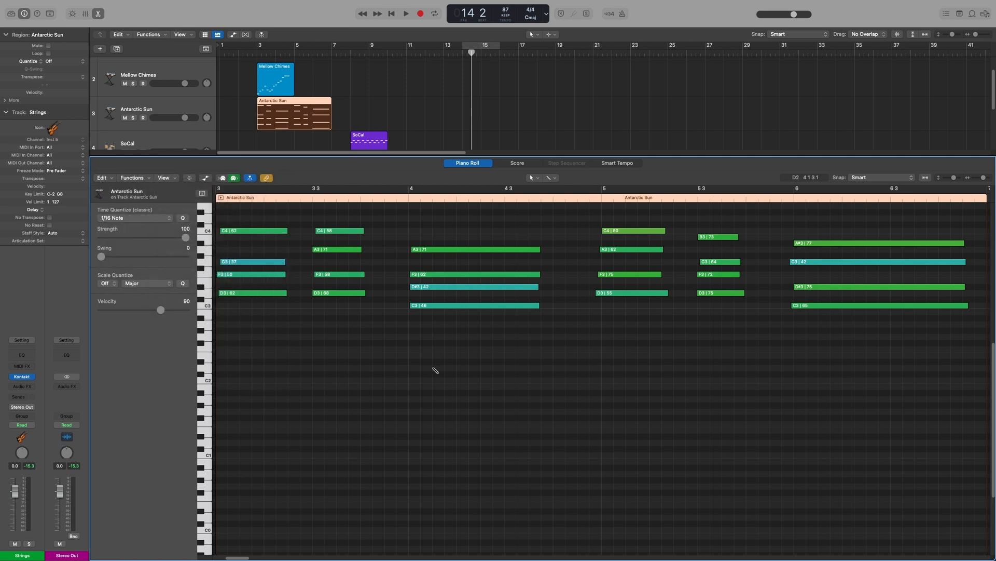
pyautogui.press('super+a')
pyautogui.click(133, 117)
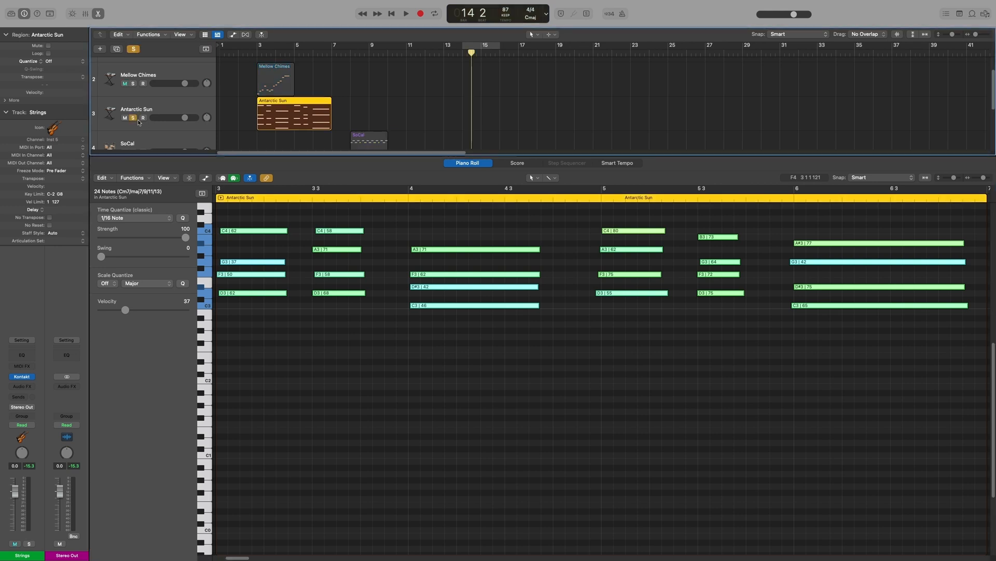
pyautogui.click(377, 354)
pyautogui.press('super+Left')
pyautogui.press('super+z')
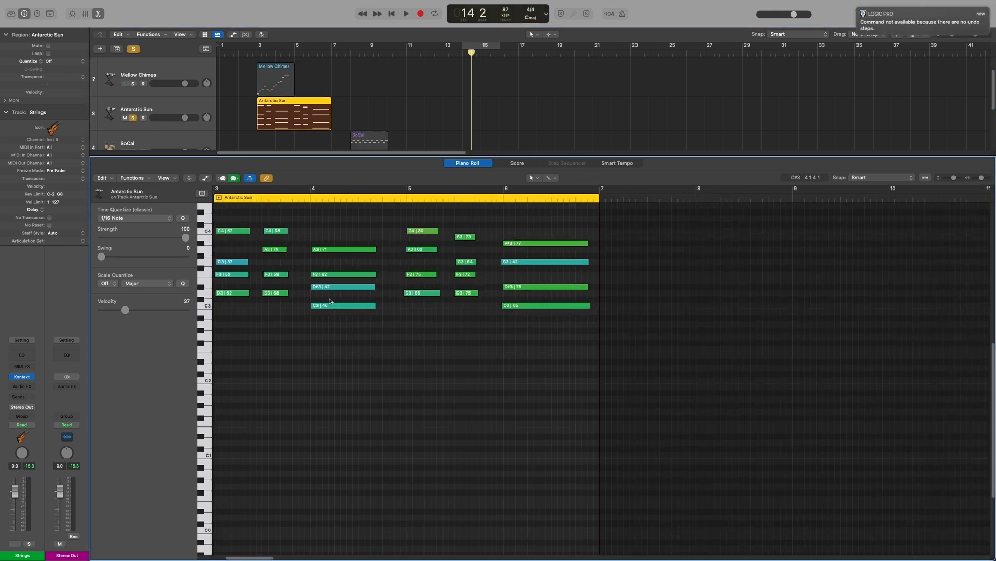
pyautogui.press('super+a')
pyautogui.hscroll(-3, 311, 249)
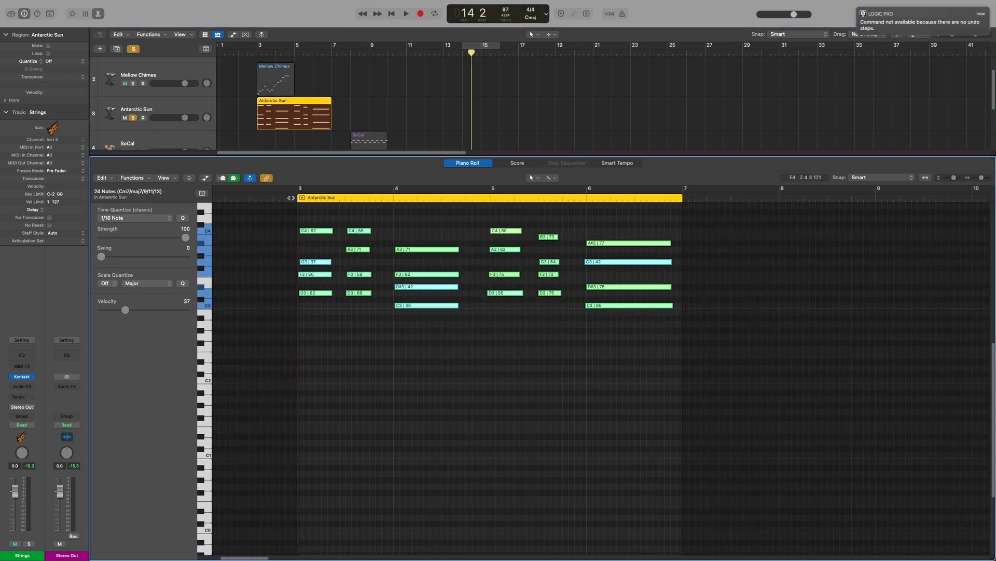
# Step: Place the playhead just before bar 3, play the soloed Antarctic Sun region briefly, and stop playback
pyautogui.click(291, 198)
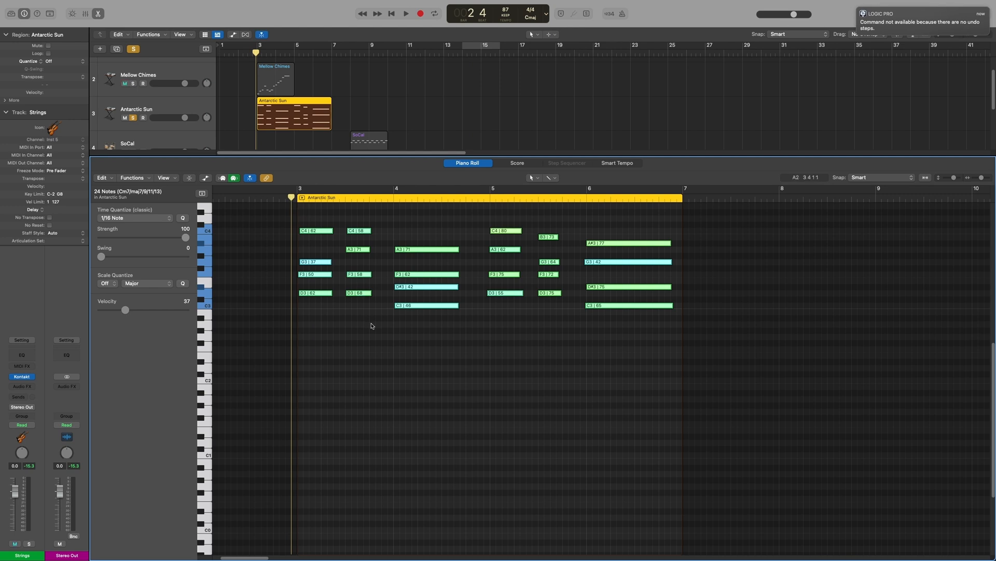
pyautogui.press('space')
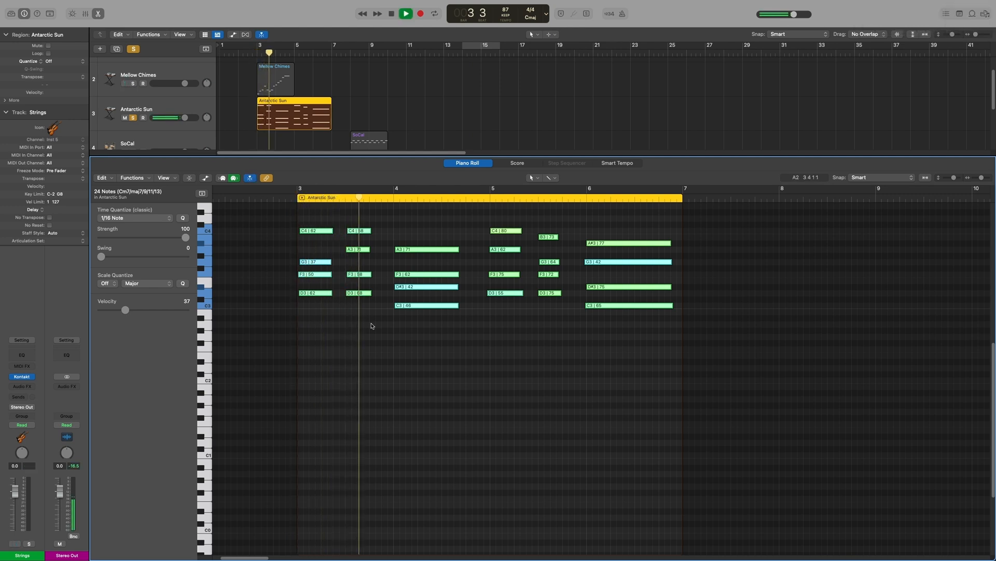
pyautogui.press('space')
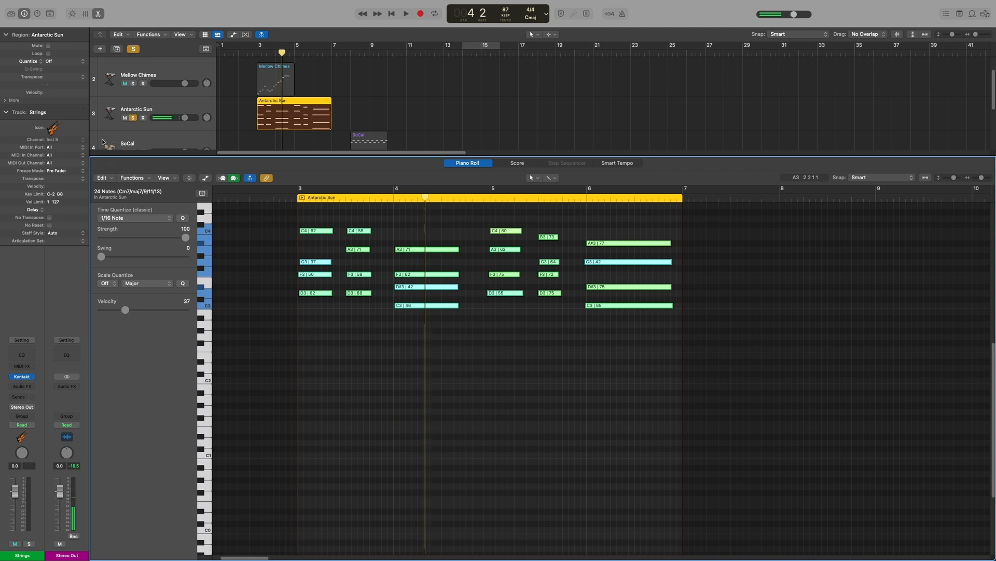
# Step: Set the Antarctic Sun region's Transpose parameter to +7
pyautogui.moveTo(57, 79); pyautogui.dragTo(56, 76)
pyautogui.scroll(5, 317, 308)
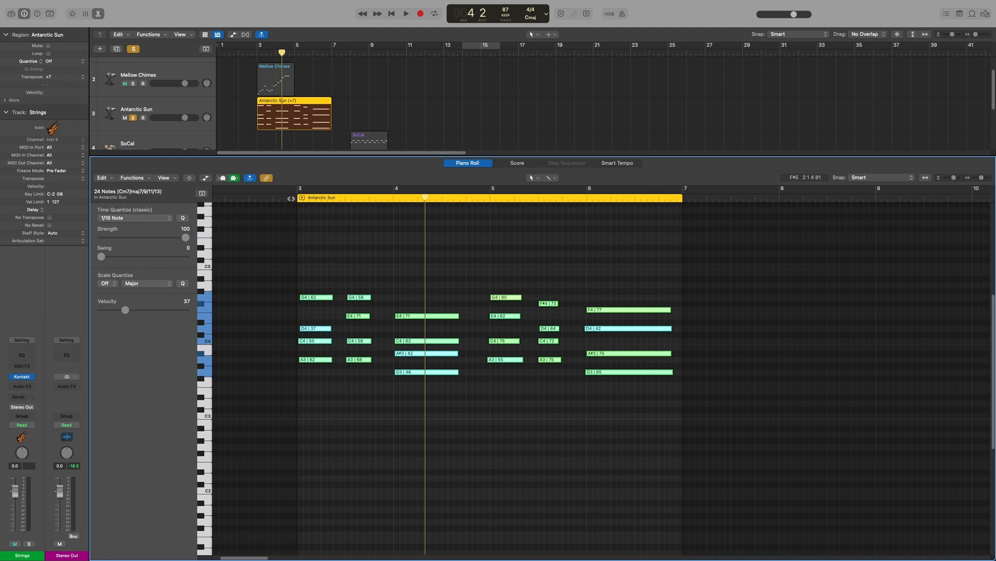
# Step: Play the transposed Antarctic Sun region briefly, stop playback, and undo the region's last Transpose change
pyautogui.press('space')
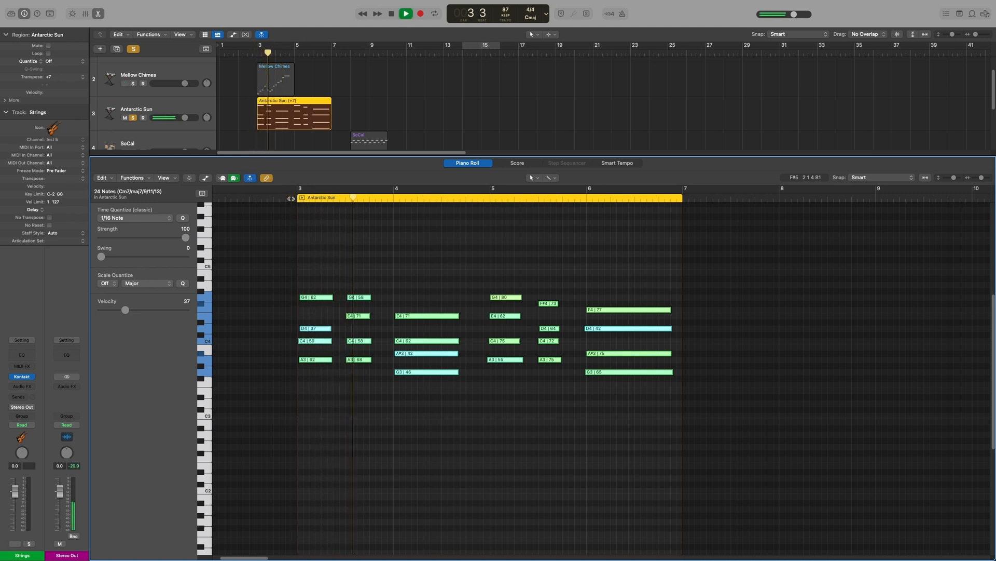
pyautogui.press('space')
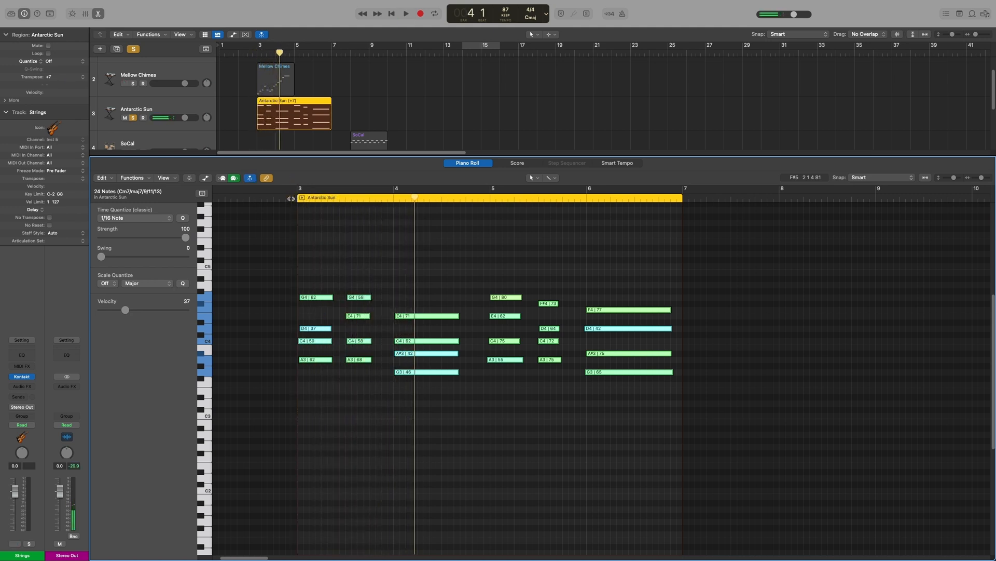
pyautogui.press('super+z')
# Step: Turn off Region Transpose in the Piano Roll, then set the Antarctic Sun region's Transpose to +8 and play it briefly
pyautogui.click(164, 178)
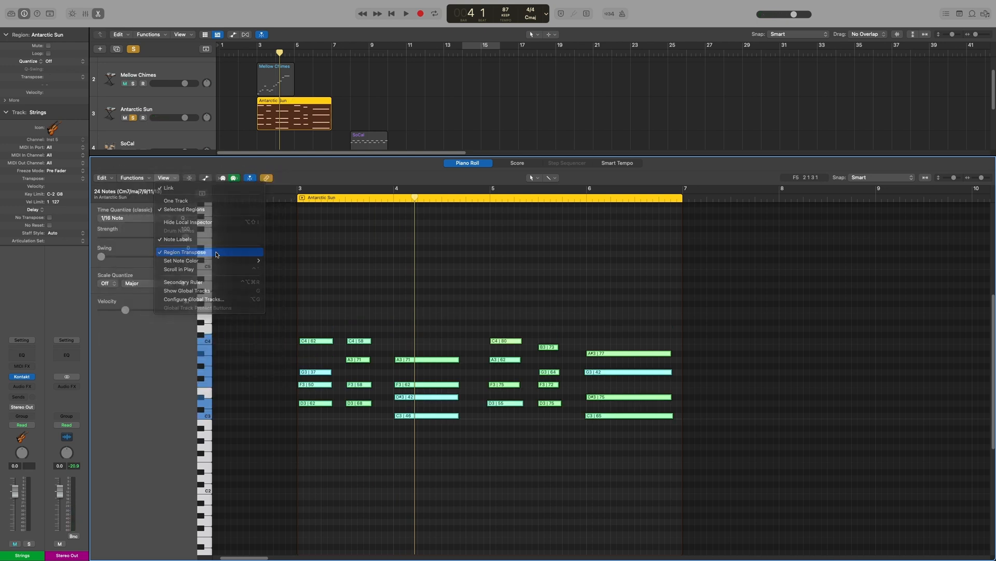
pyautogui.click(204, 290)
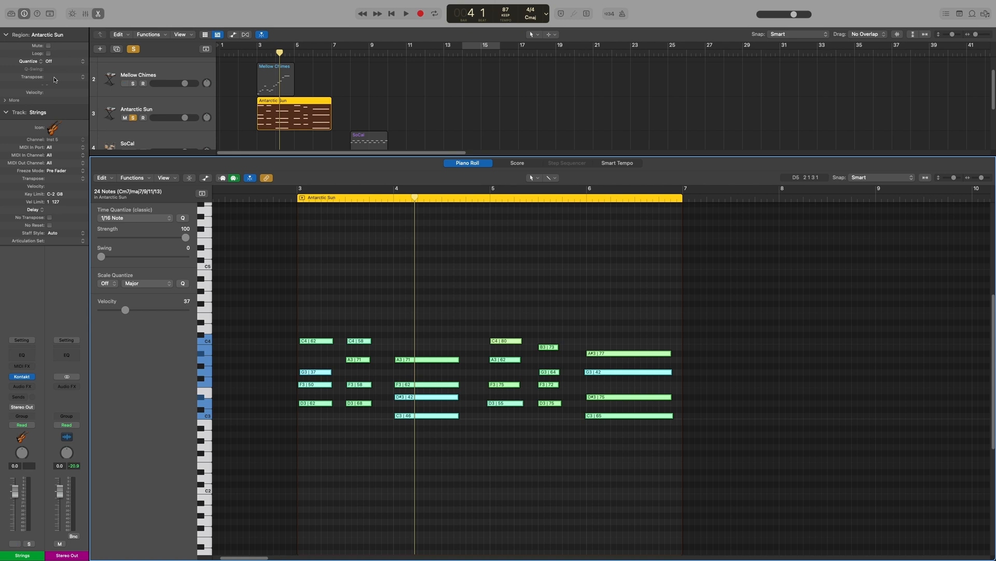
pyautogui.moveTo(55, 79); pyautogui.dragTo(54, 67)
pyautogui.hotkey('shift', 'Return')
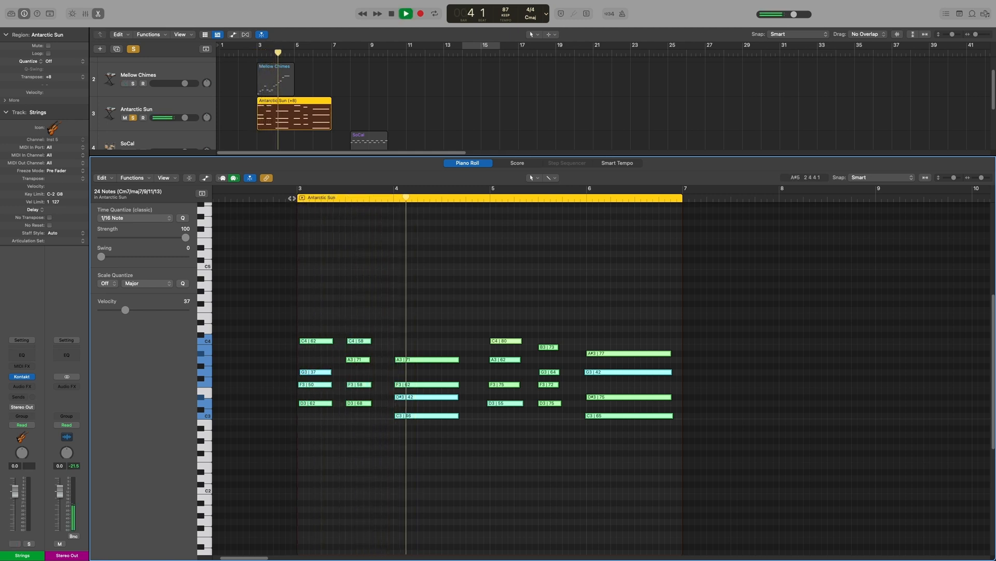
pyautogui.press('space')
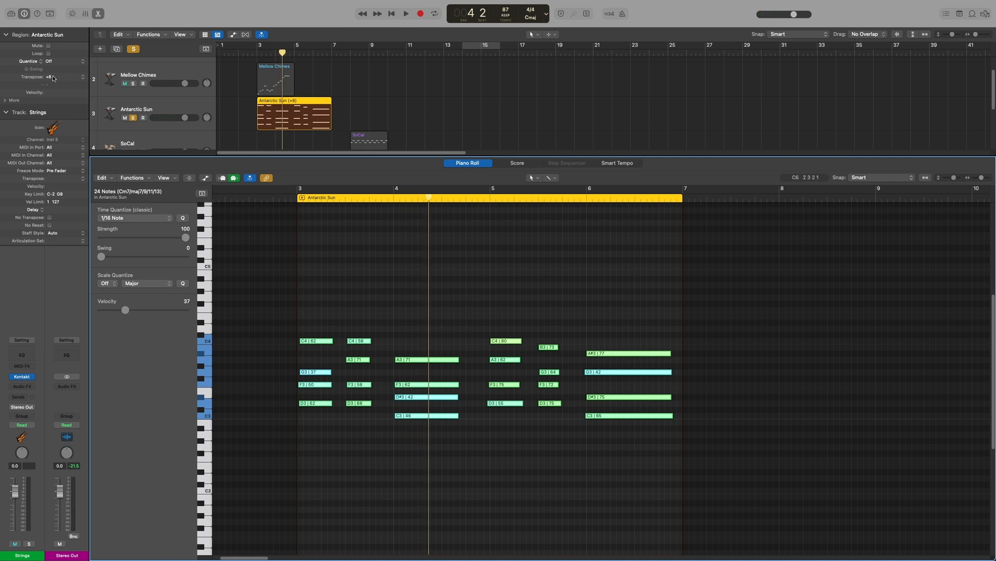
# Step: Undo the Antarctic Sun region's last transposition and turn Region Transpose back on in the Piano Roll
pyautogui.click(162, 177)
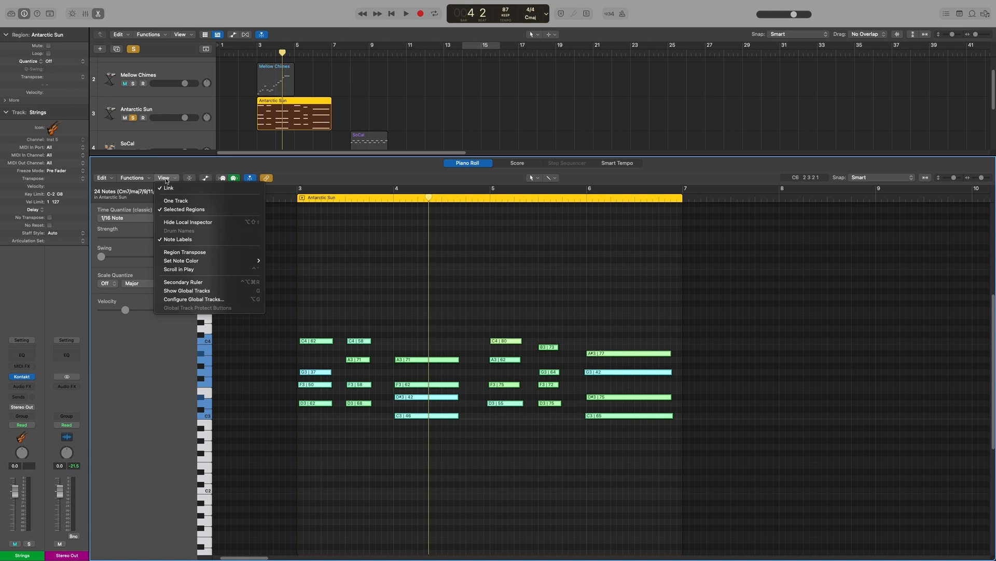
pyautogui.click(198, 252)
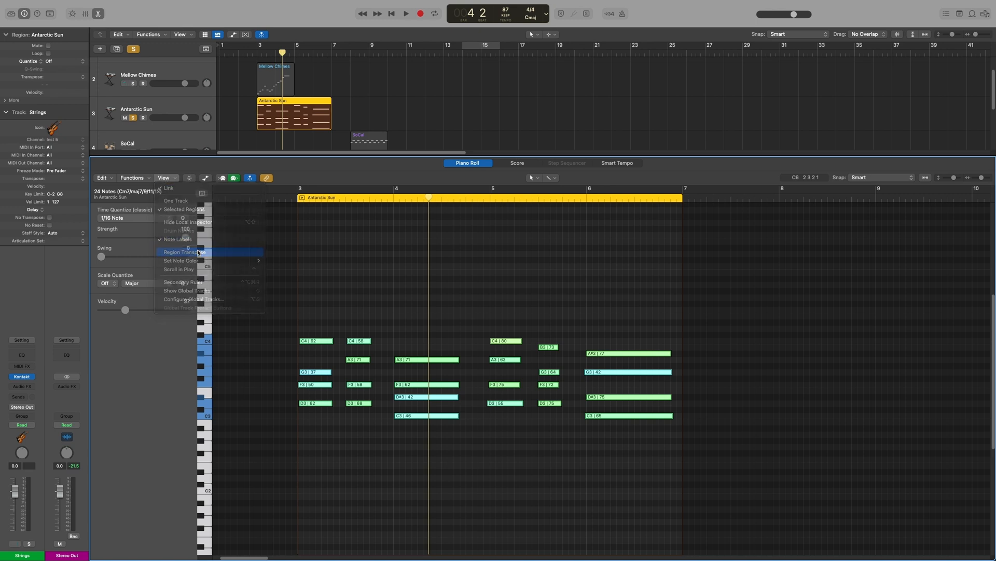
# Step: Look at the Set Note Color choices for the Piano Roll, then close them and deselect all notes
pyautogui.click(171, 179)
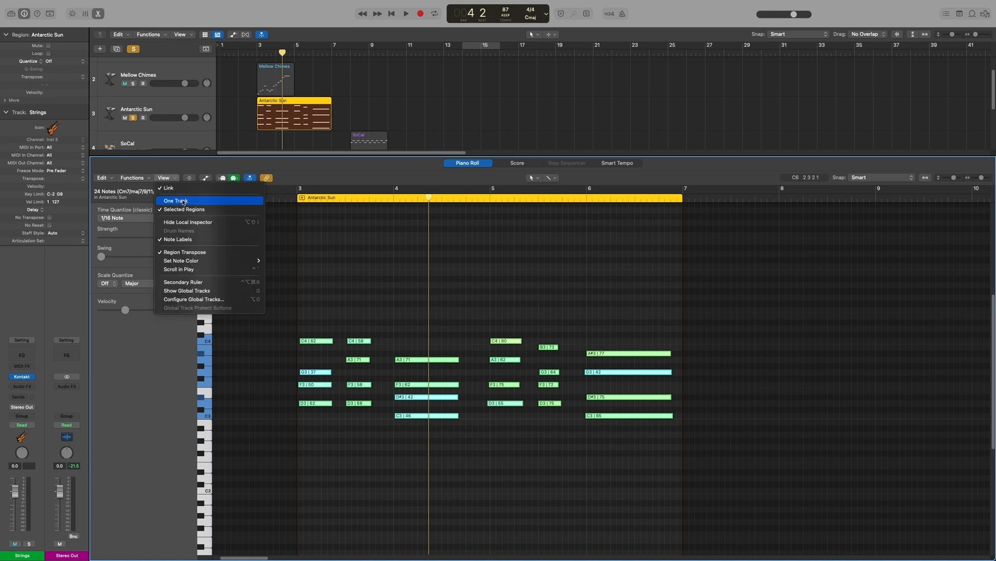
pyautogui.moveTo(232, 261)
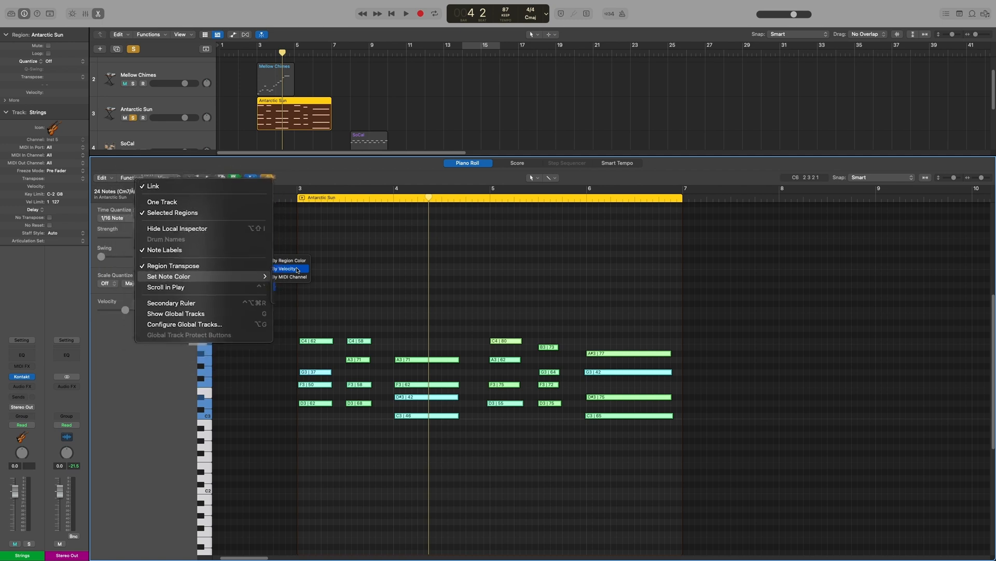
pyautogui.click(612, 266)
pyautogui.click(580, 293)
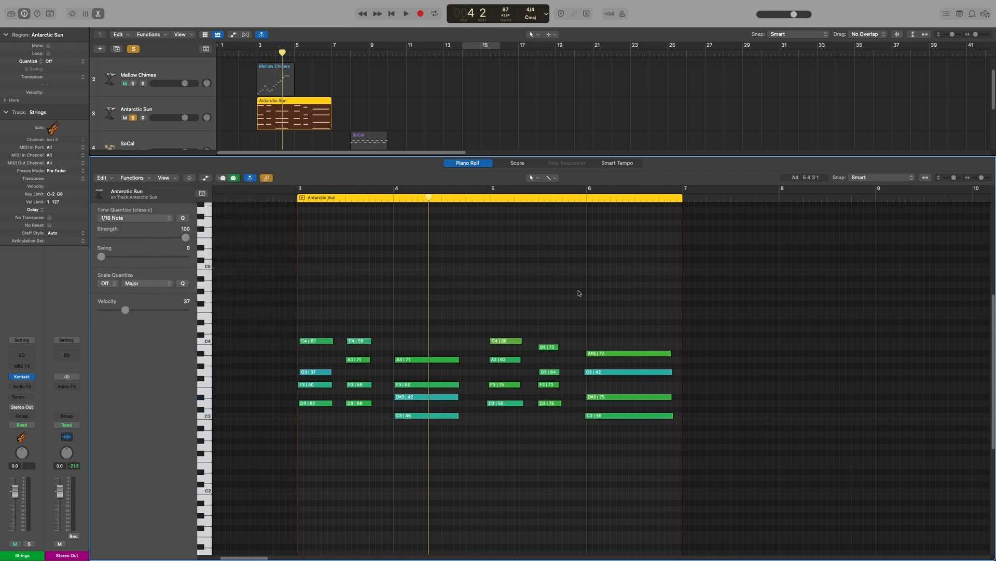
# Step: Set the velocity of the A#3 note at bar 6 to 1 and deselect the note to view its color
pyautogui.click(630, 353)
pyautogui.press('super+Right')
pyautogui.press('super+Down')
pyautogui.press('super+Down')
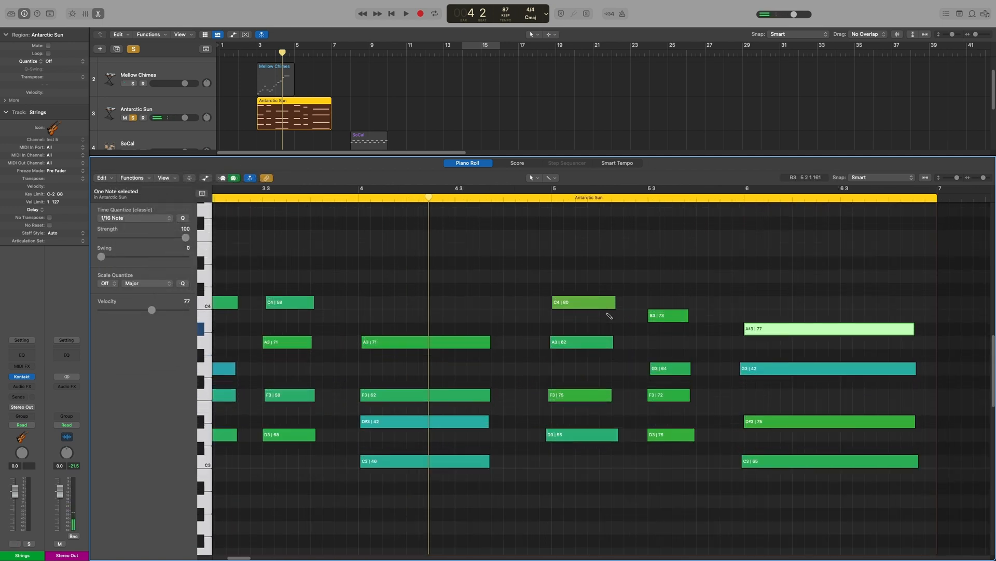
pyautogui.hscroll(1, 601, 321)
pyautogui.hscroll(5, 601, 324)
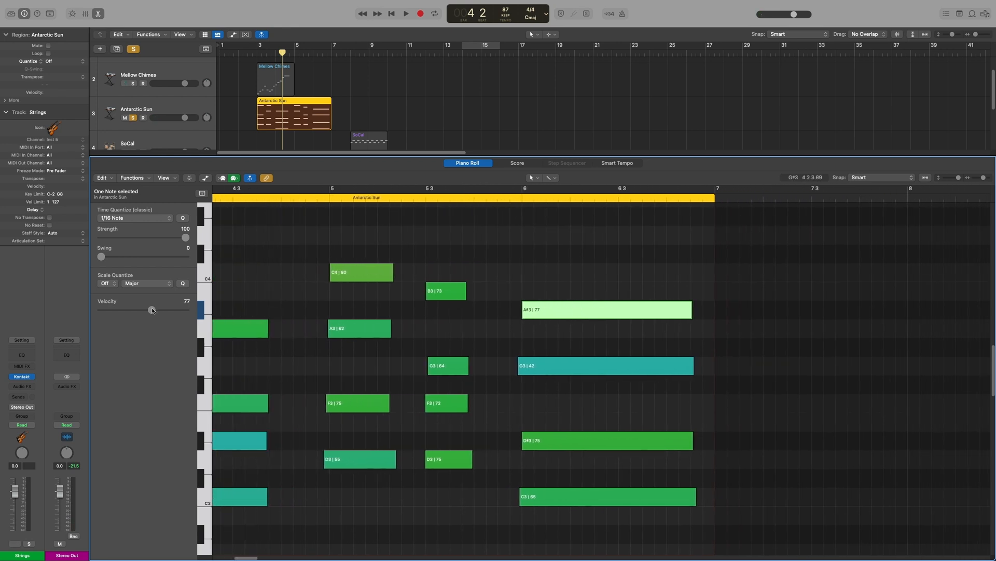
pyautogui.moveTo(152, 310); pyautogui.dragTo(101, 310)
pyautogui.click(547, 283)
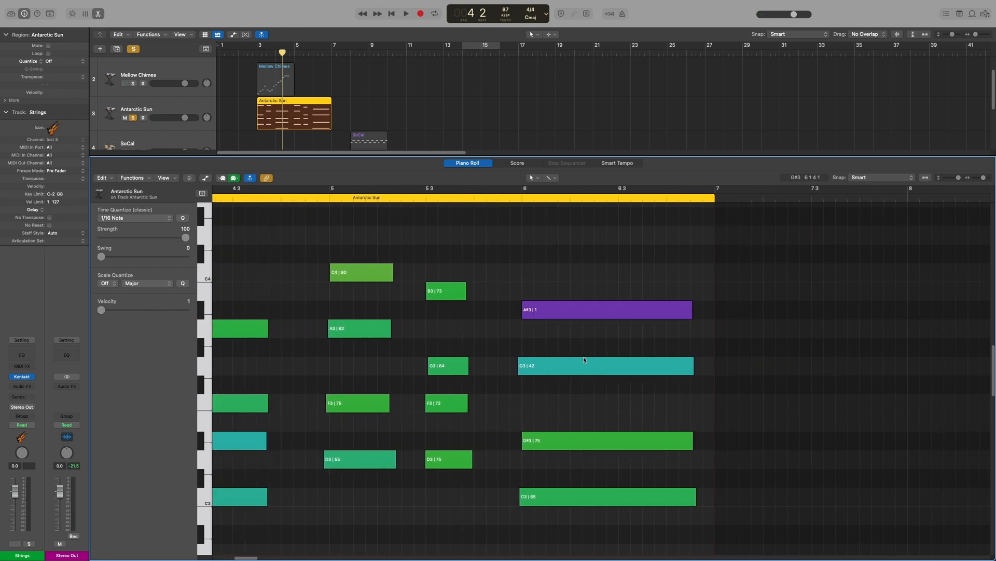
# Step: Raise the velocity of the A#3 note at bar 6 to 127 and deselect the note
pyautogui.click(584, 310)
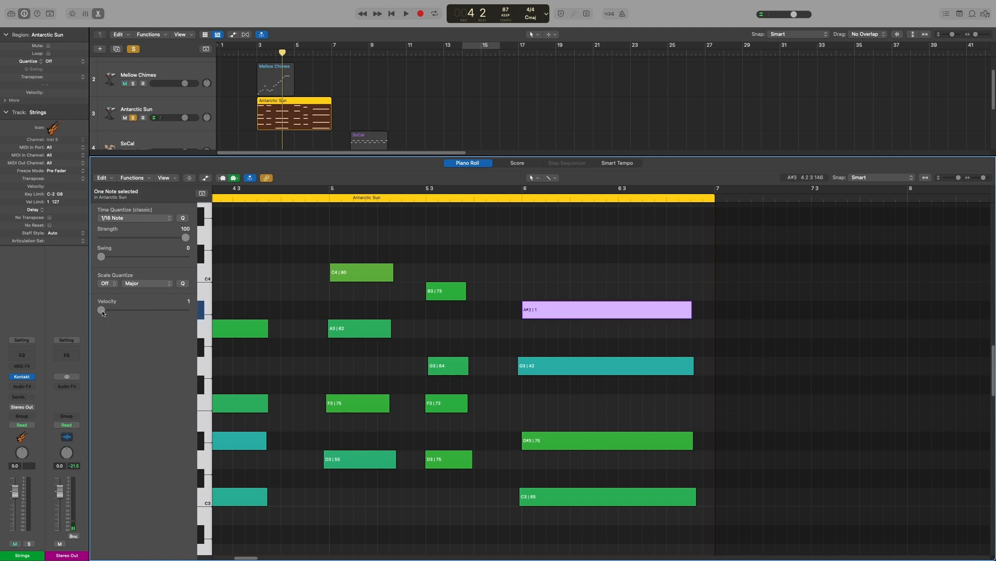
pyautogui.moveTo(102, 310); pyautogui.dragTo(212, 324)
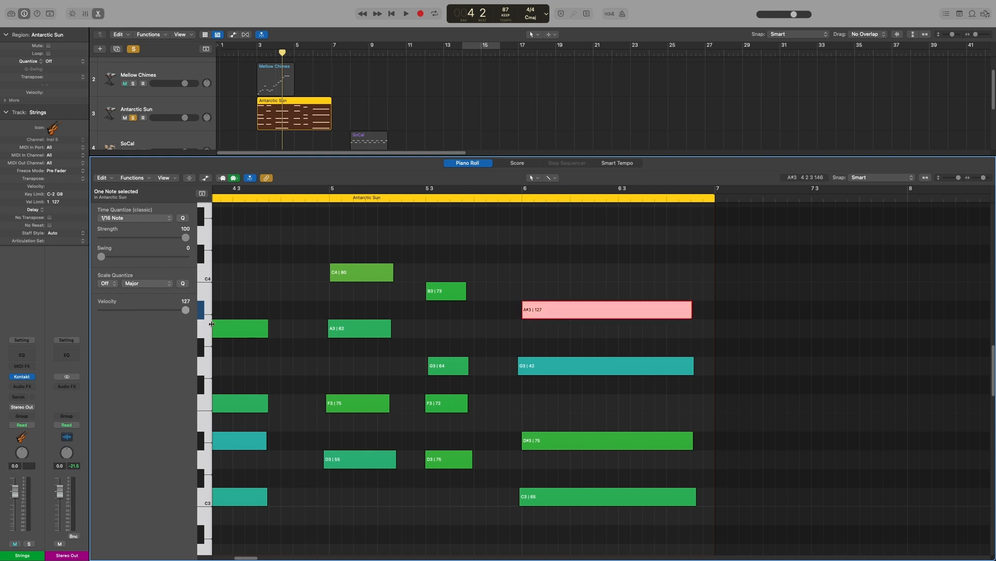
pyautogui.click(570, 332)
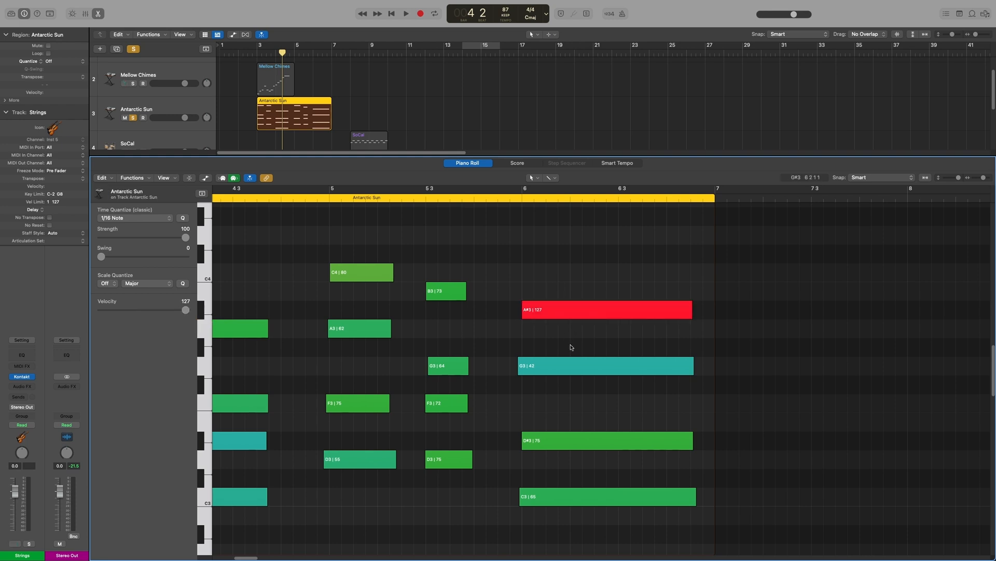
# Step: Lower the velocity of the A#3 note at bar 6 to 66 and deselect the note
pyautogui.click(568, 311)
pyautogui.click(147, 310)
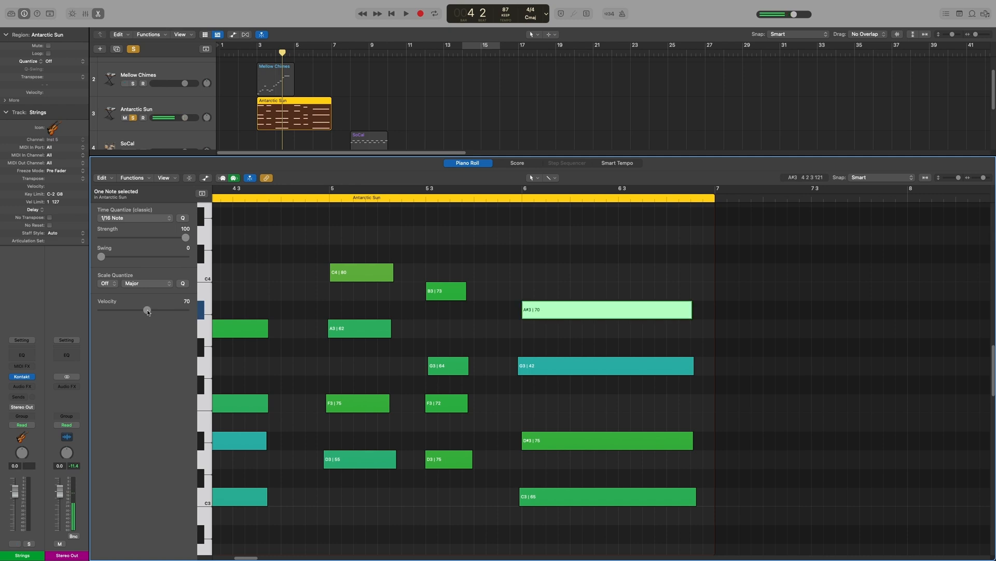
pyautogui.moveTo(147, 311); pyautogui.dragTo(145, 310)
pyautogui.click(576, 276)
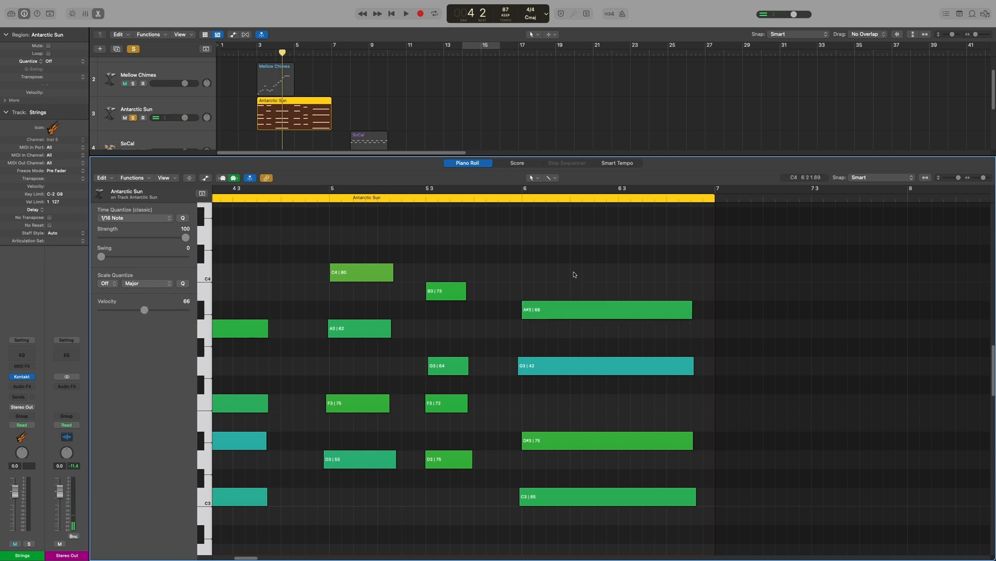
# Step: Play the Antarctic Sun region briefly with Scroll in Play turned on in the Piano Roll, then turn that option off
pyautogui.press('super+Down')
pyautogui.press('super+Left')
pyautogui.press('super+Down')
pyautogui.press('super+Left')
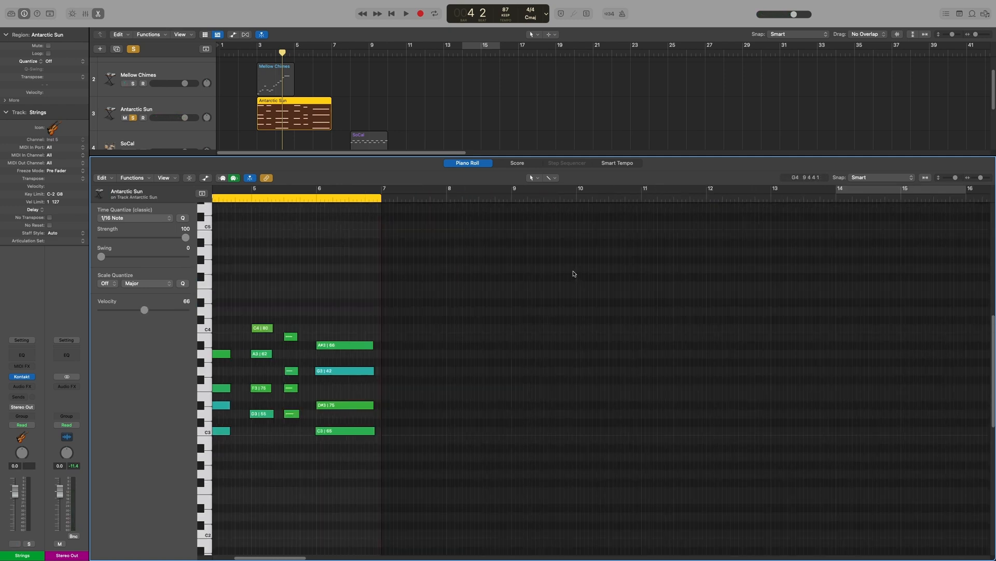
pyautogui.hscroll(-8, 526, 355)
pyautogui.hscroll(1, 525, 361)
pyautogui.press('super+Right')
pyautogui.press('super+Right')
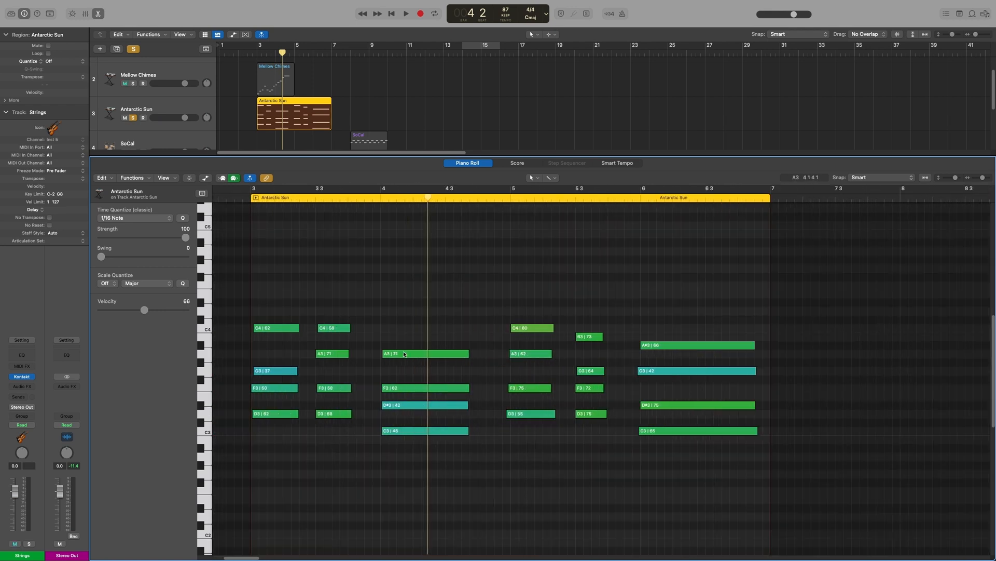
pyautogui.click(164, 178)
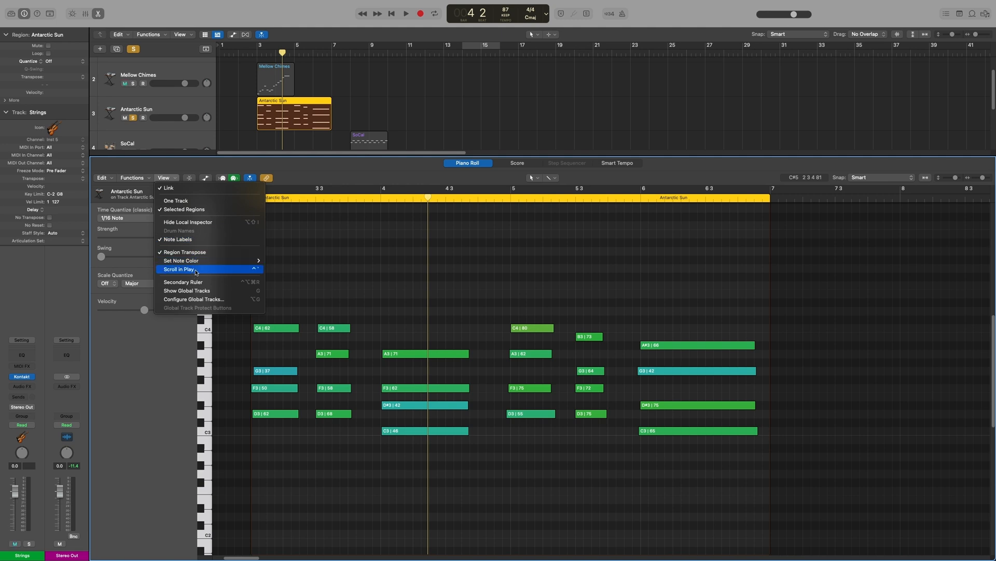
pyautogui.click(196, 270)
pyautogui.press('space')
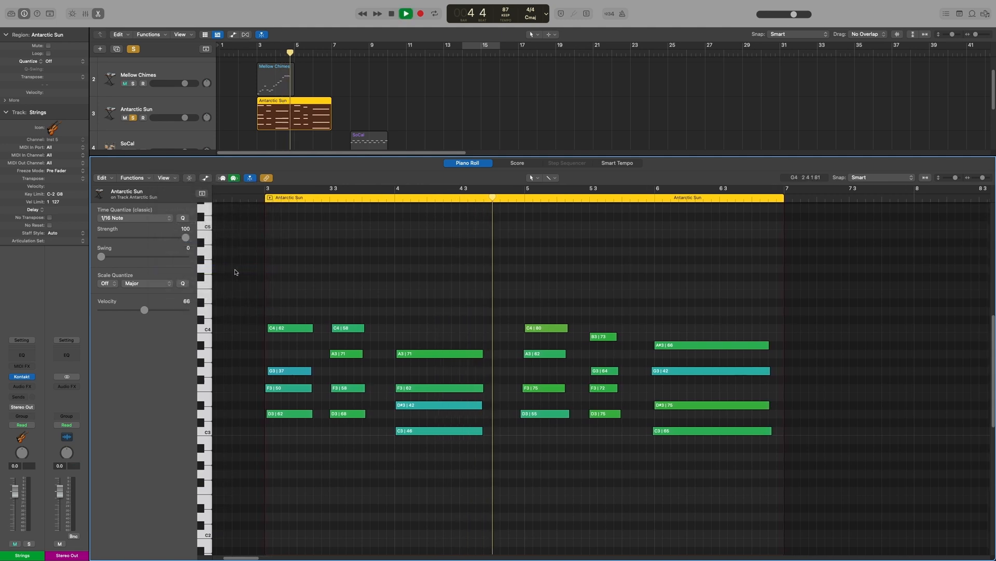
pyautogui.press('space')
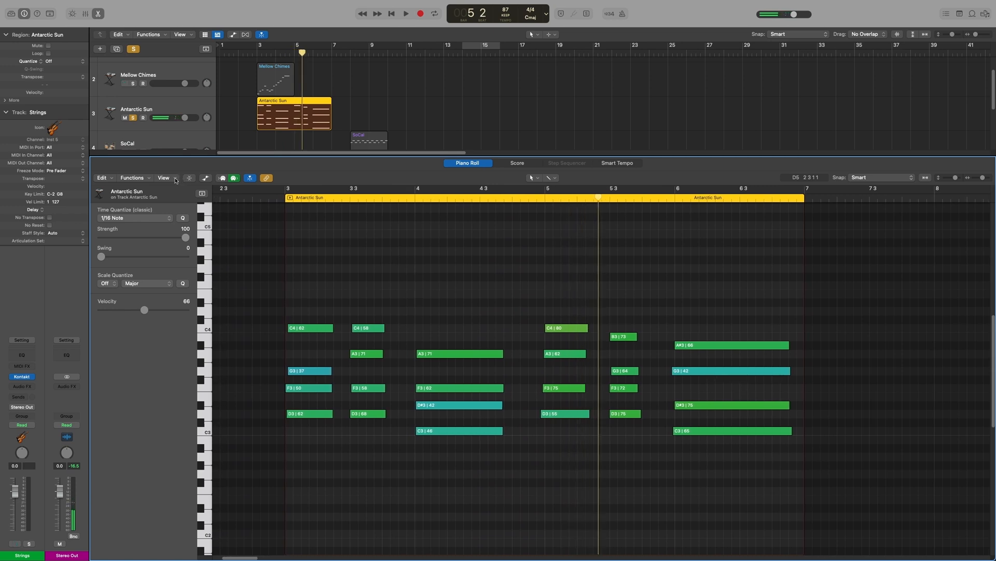
pyautogui.click(176, 179)
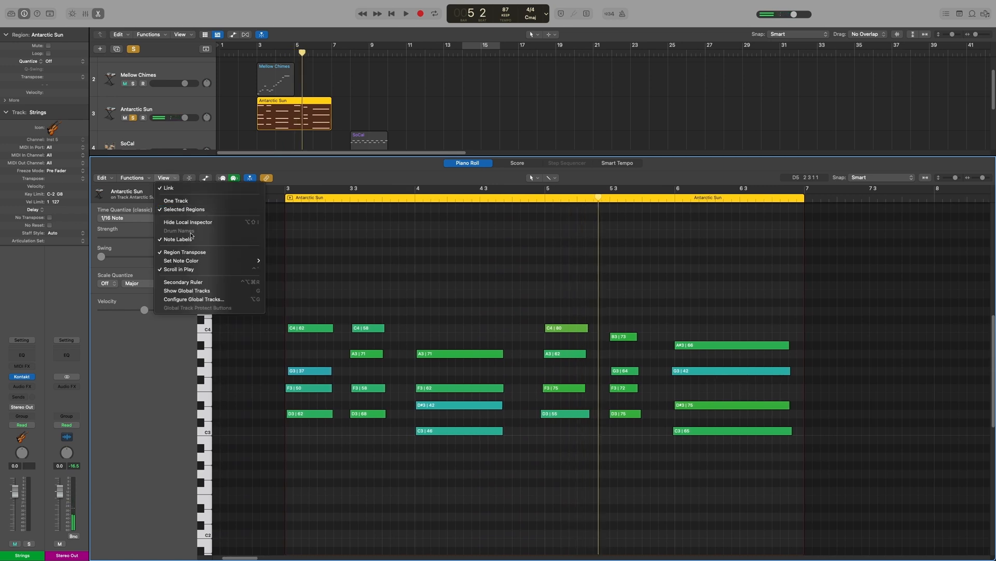
pyautogui.click(201, 272)
# Step: Show the Secondary Ruler in both the Piano Roll and the Tracks area
pyautogui.click(176, 179)
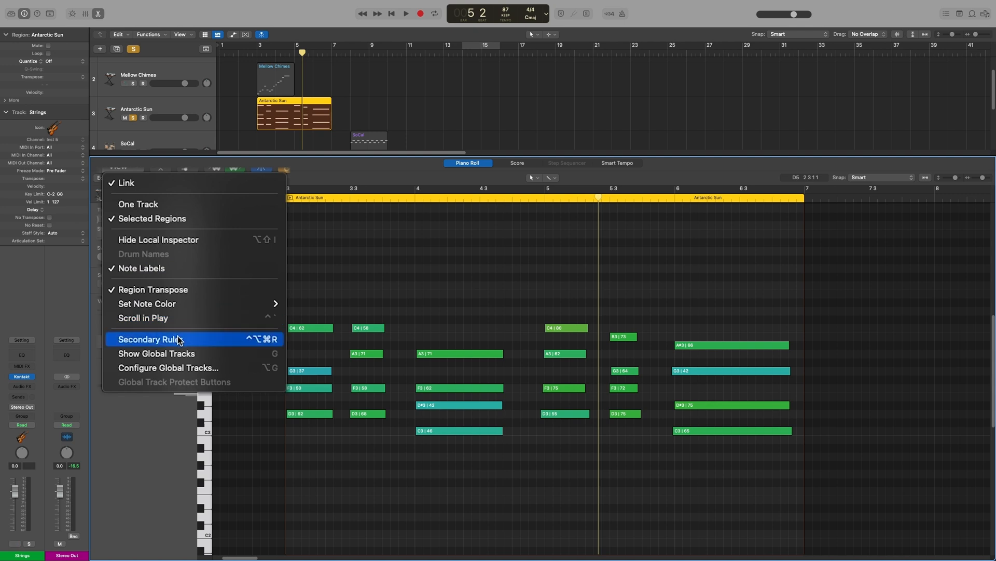
pyautogui.click(201, 283)
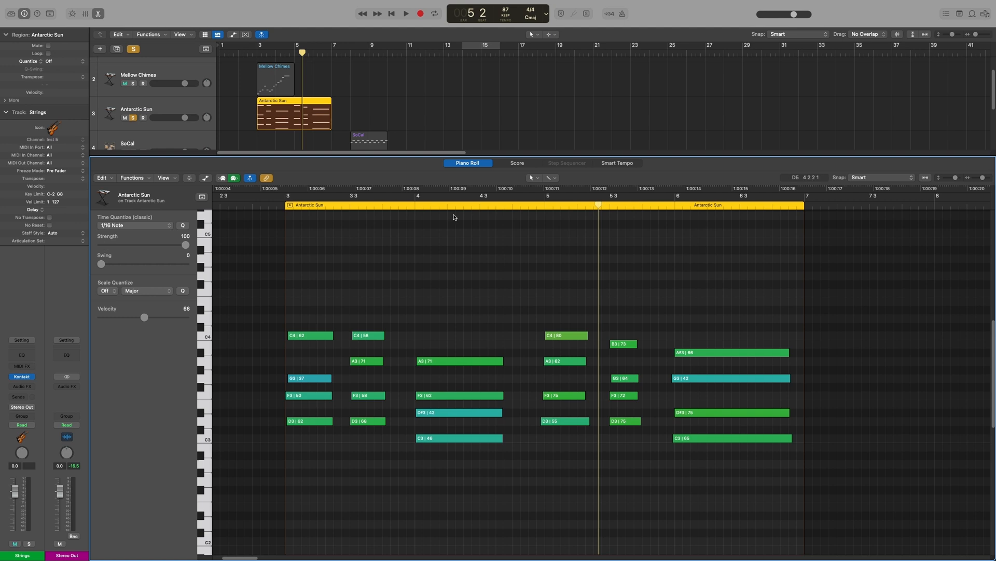
pyautogui.click(180, 34)
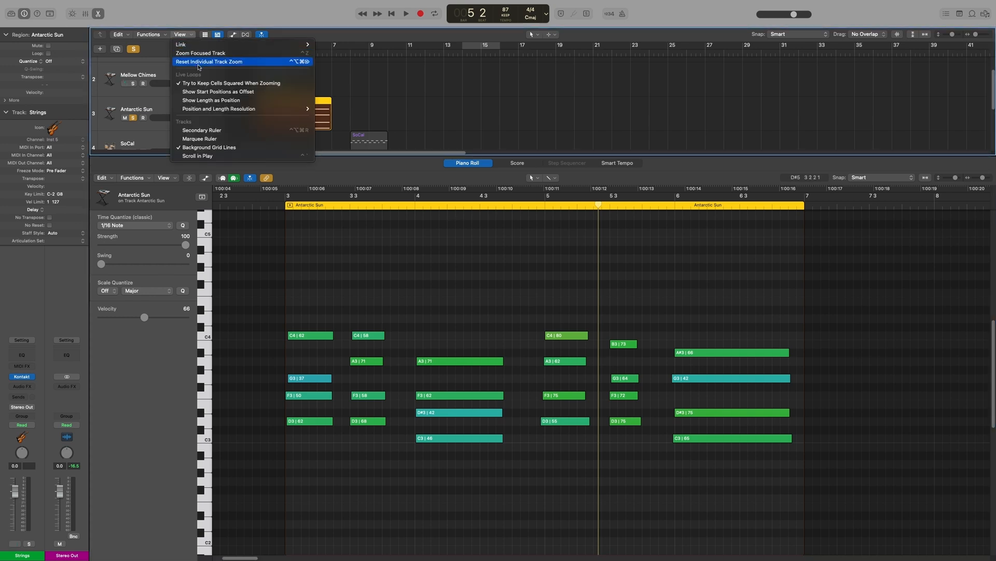
pyautogui.click(211, 129)
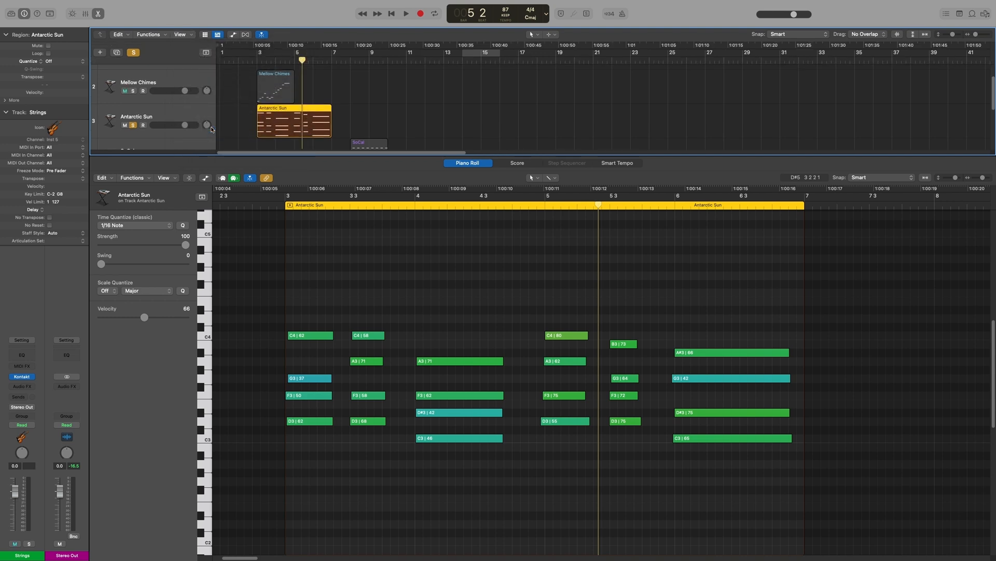
# Step: Show the Global Tracks in both the Piano Roll and the Tracks area
pyautogui.click(174, 178)
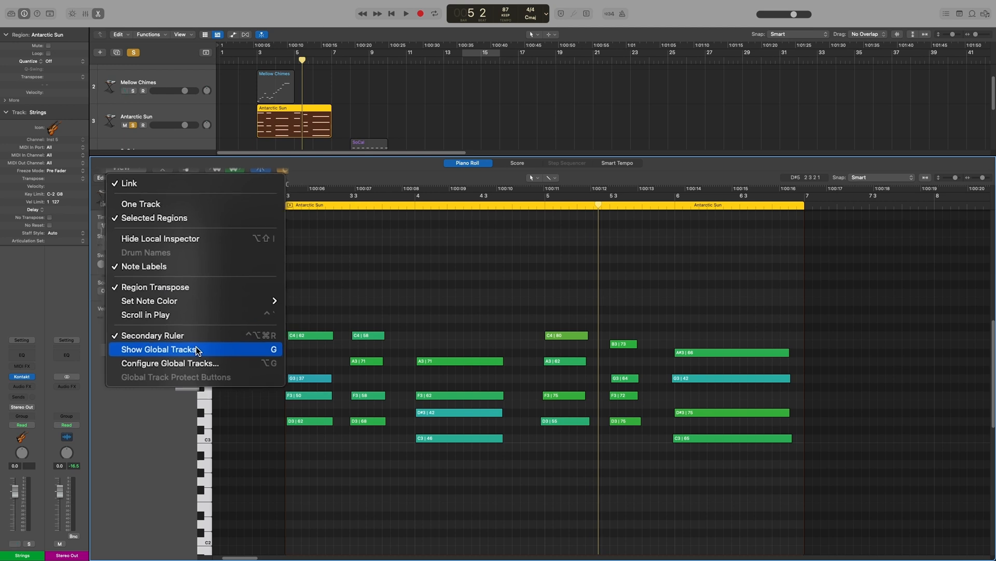
pyautogui.click(360, 288)
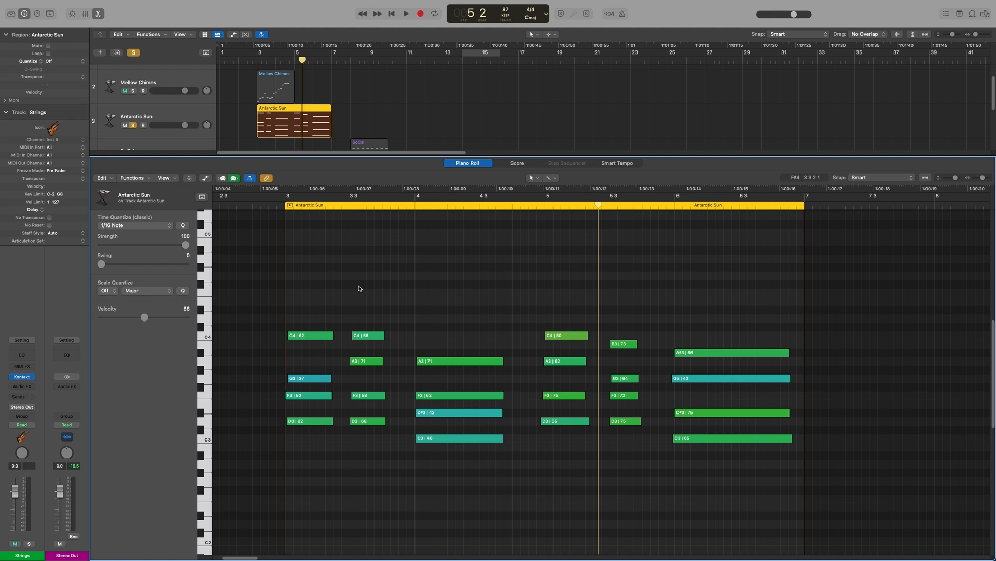
pyautogui.press('g')
pyautogui.press('g')
pyautogui.press('g')
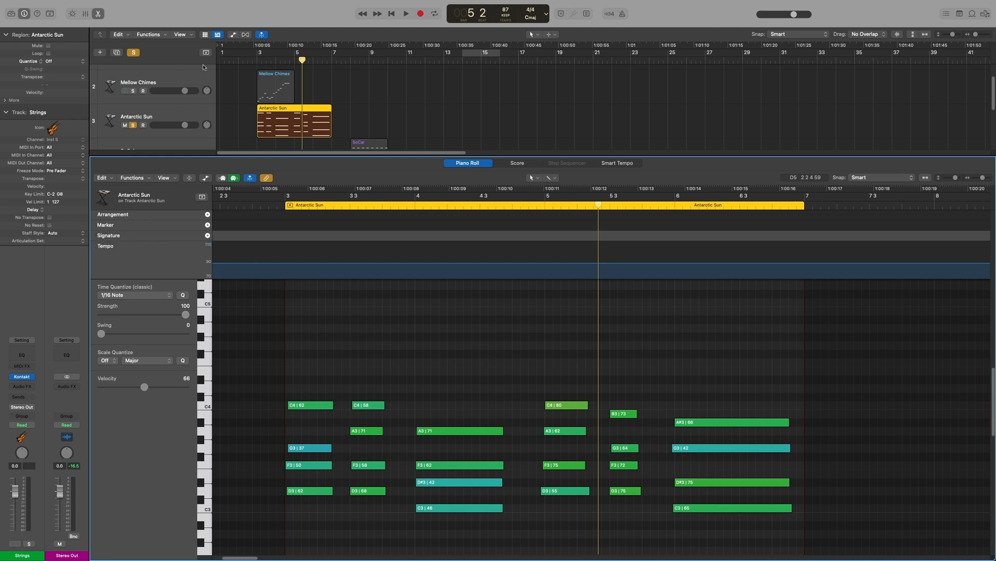
pyautogui.click(185, 69)
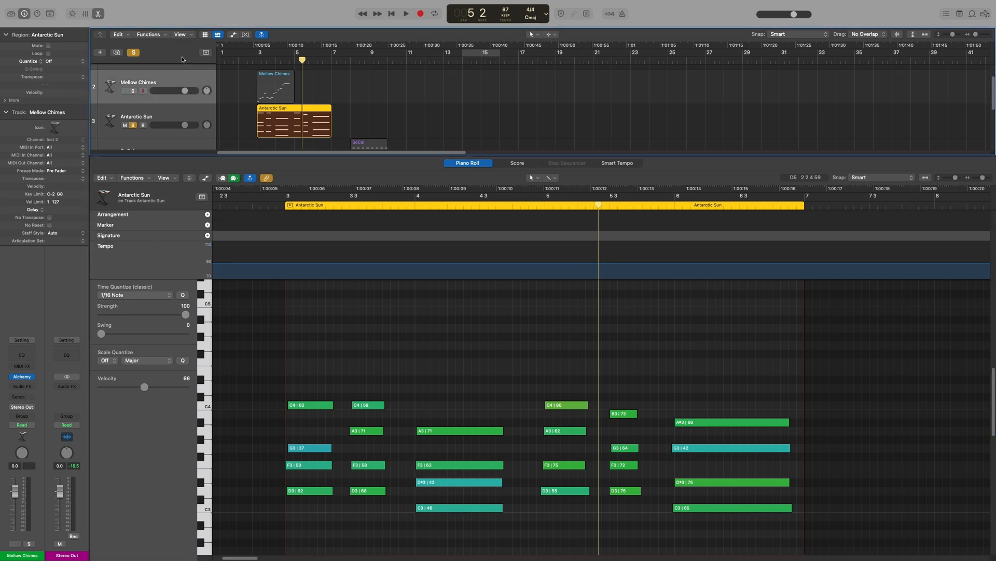
pyautogui.press('g')
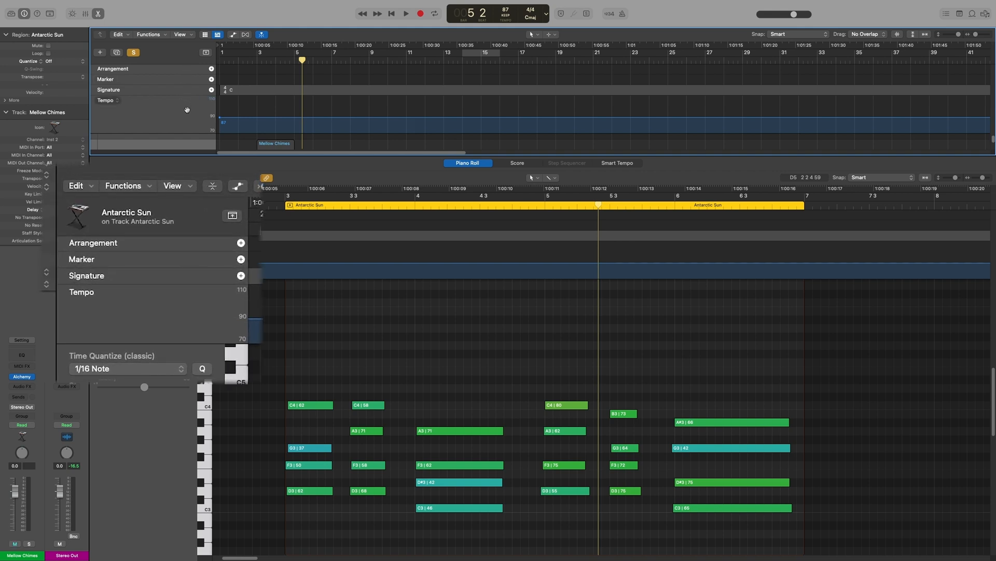
# Step: Show the Movie global track in the Piano Roll and hide the Arrangement track there
pyautogui.rightClick(153, 317)
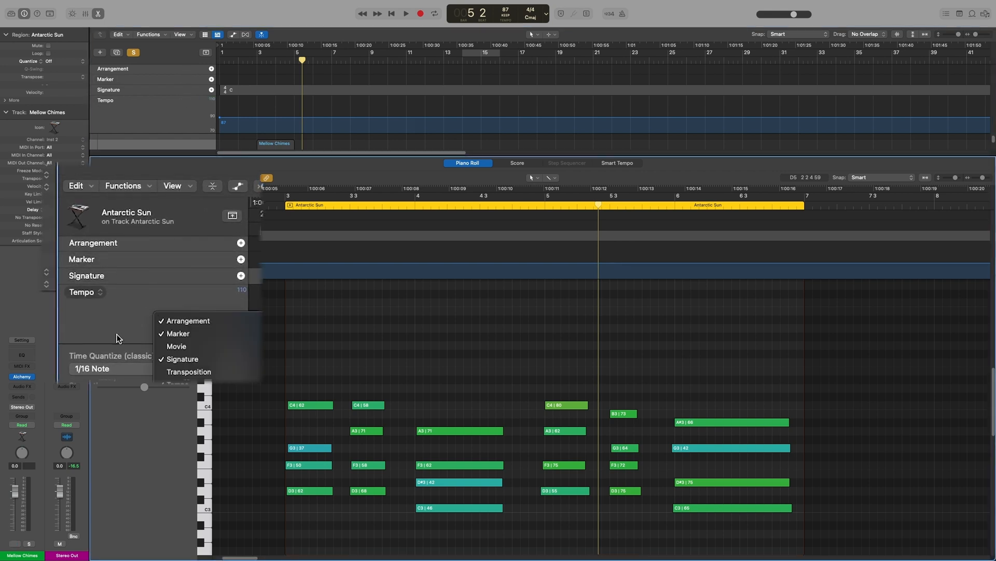
pyautogui.click(200, 346)
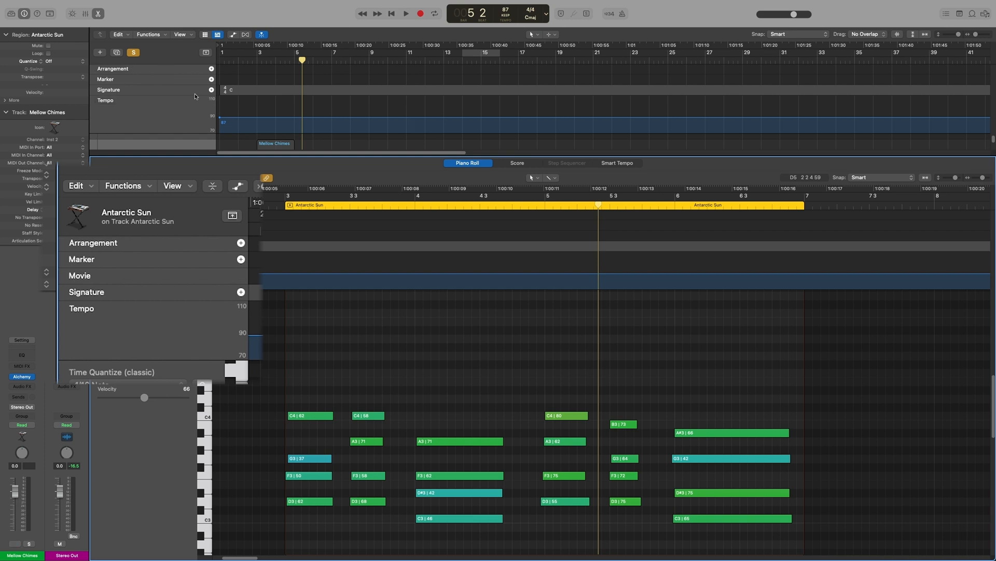
pyautogui.rightClick(157, 340)
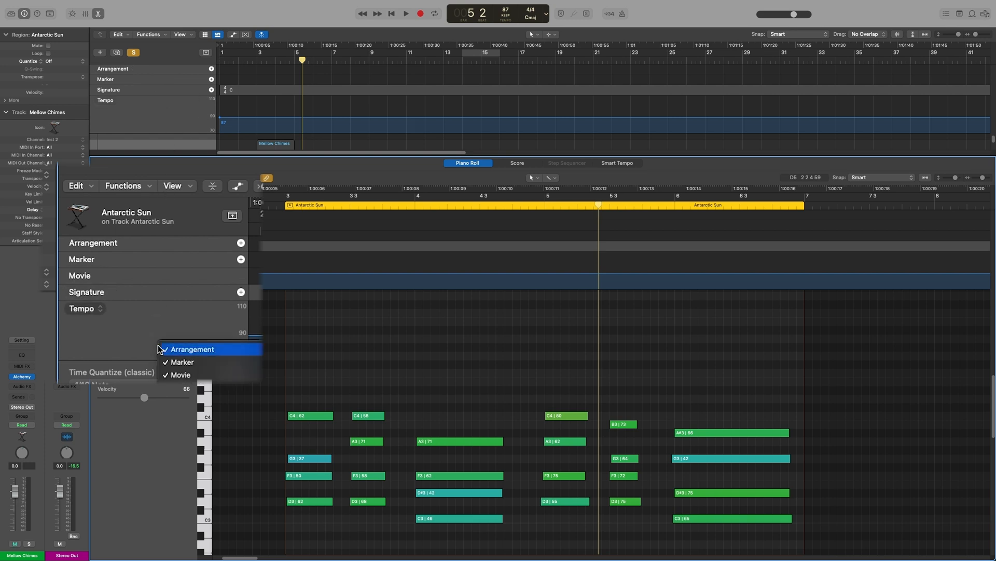
pyautogui.click(210, 352)
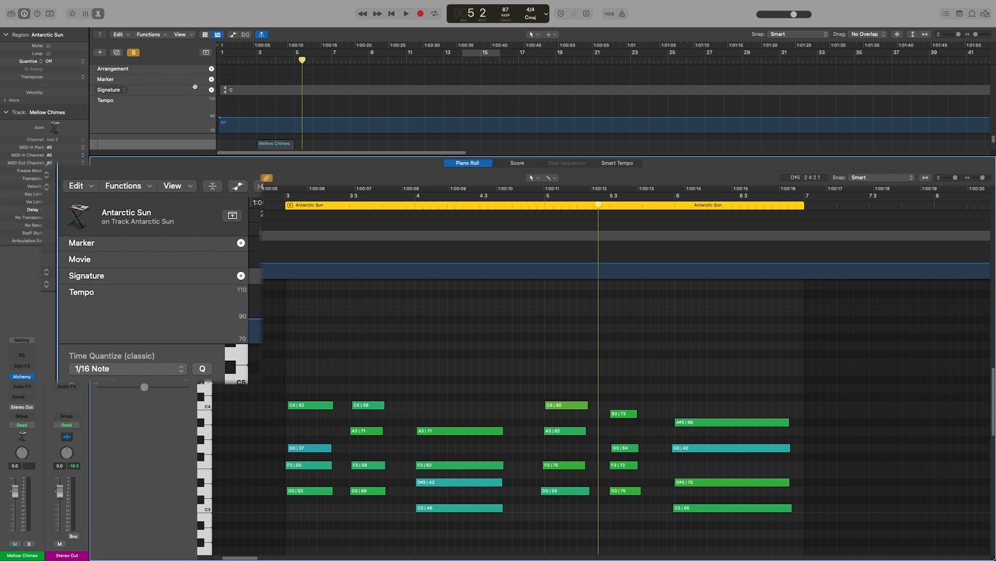
# Step: View the Global Tracks Configuration for the Piano Roll, then hide its Movie track
pyautogui.click(166, 178)
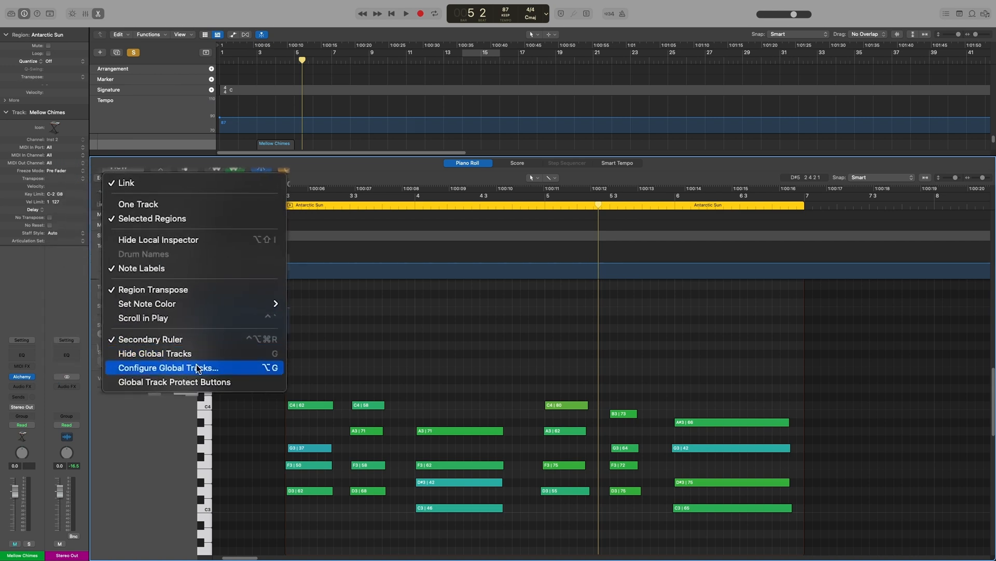
pyautogui.click(228, 297)
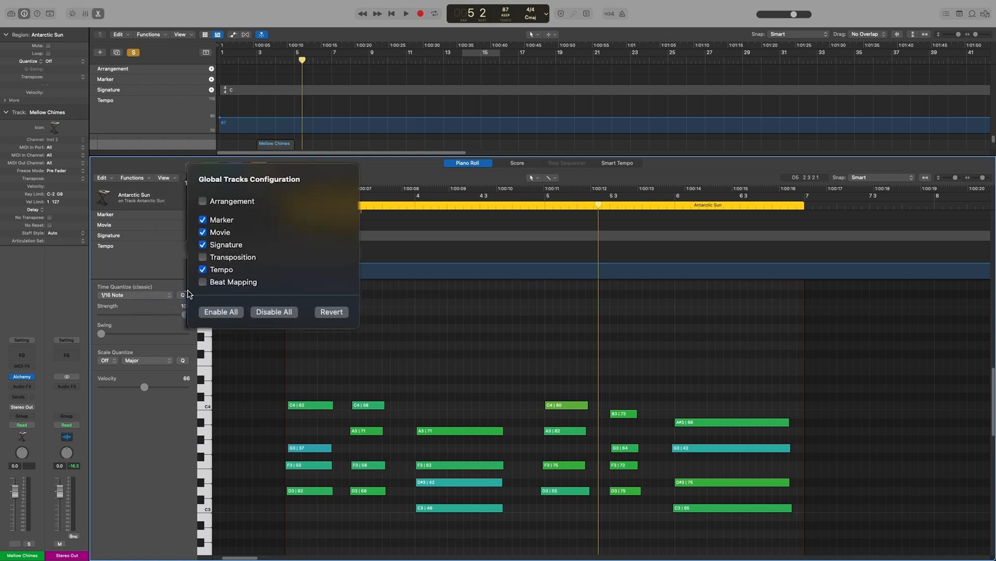
pyautogui.click(151, 261)
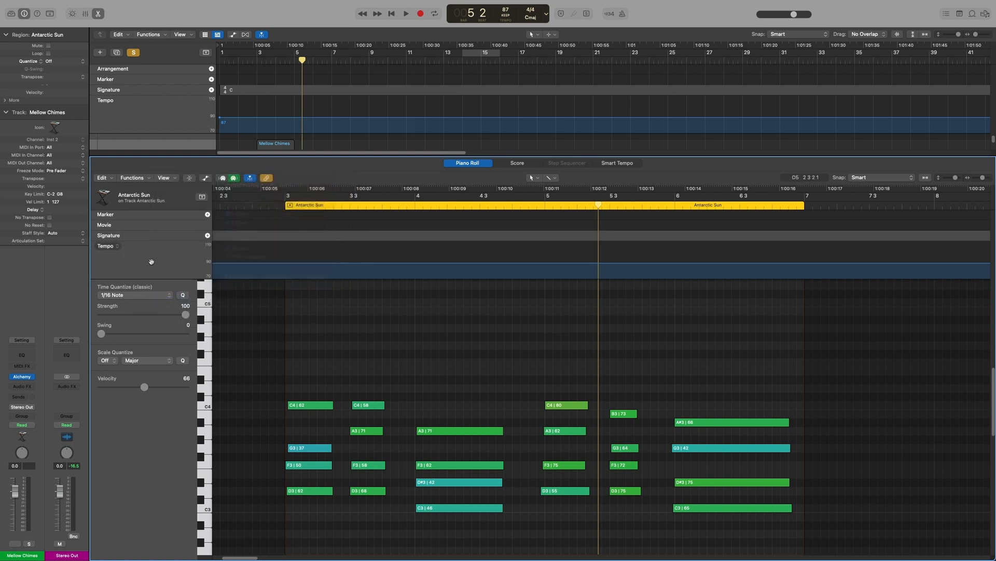
pyautogui.rightClick(143, 262)
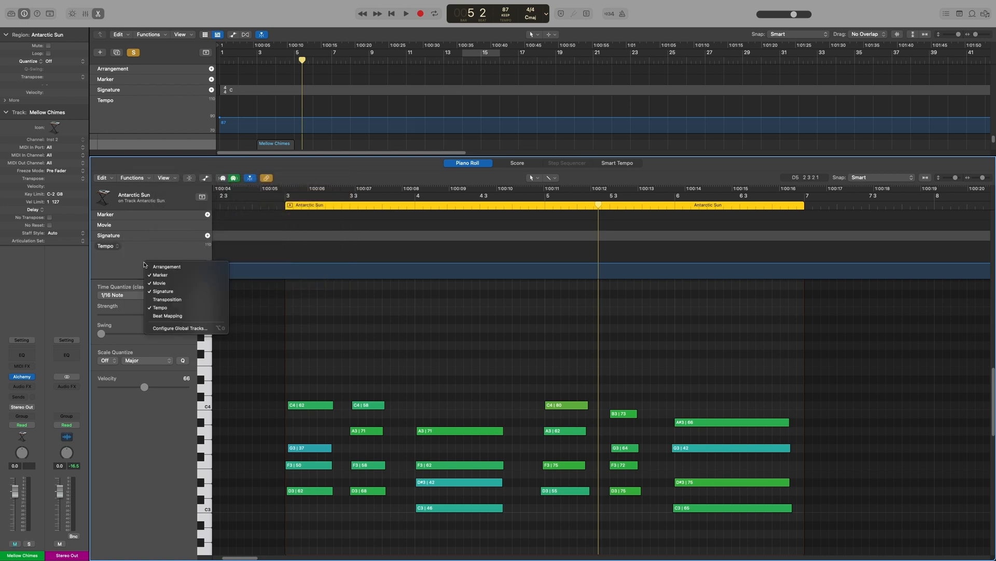
pyautogui.click(173, 287)
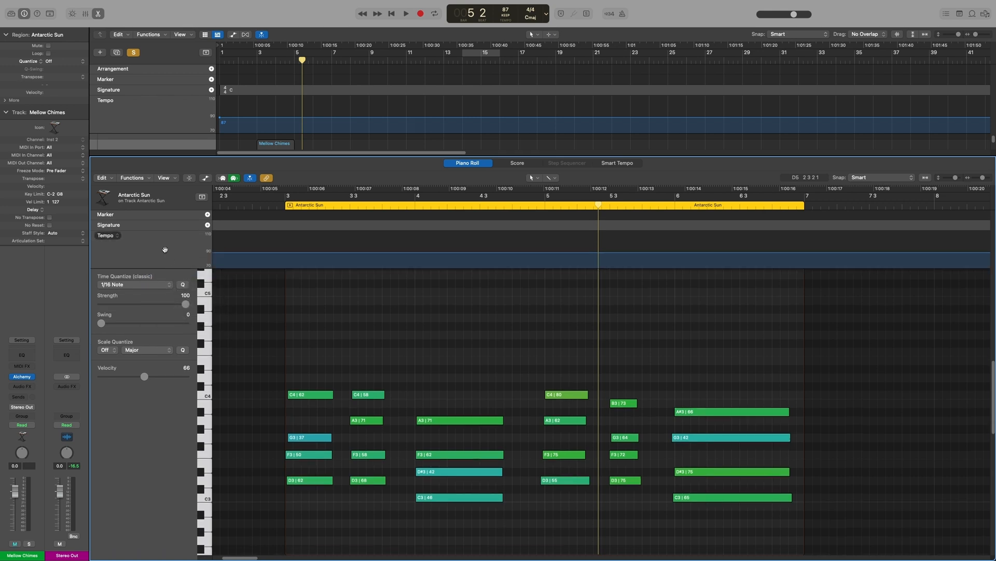
# Step: Show the Global Track Protect Buttons in the Piano Roll and protect the Tempo track
pyautogui.click(163, 178)
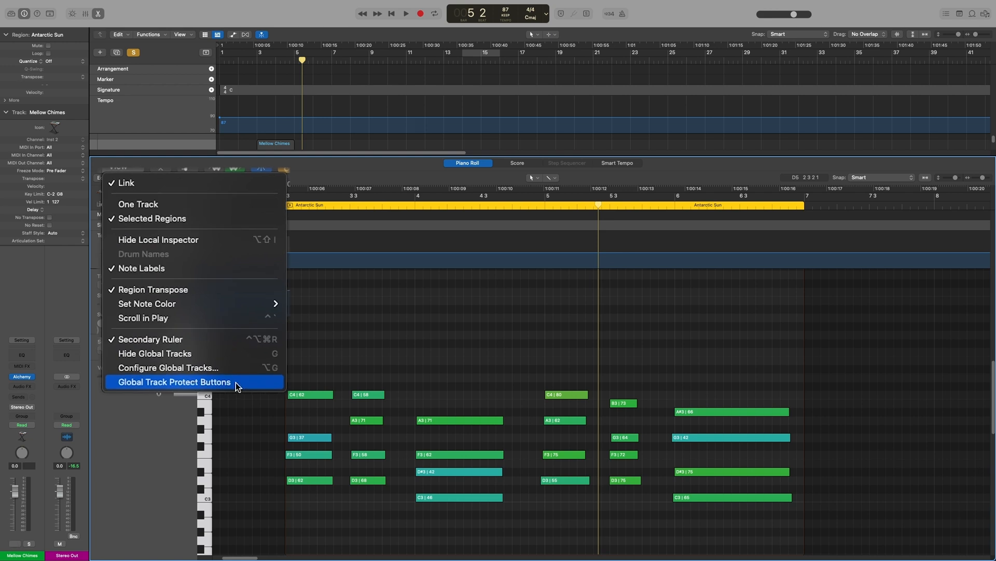
pyautogui.press('Escape')
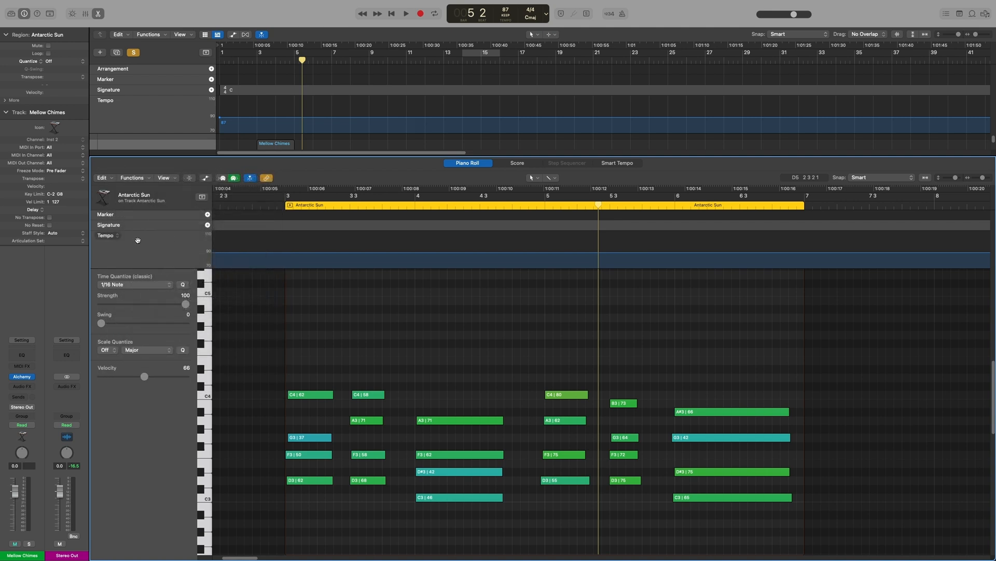
pyautogui.click(163, 177)
pyautogui.click(199, 307)
pyautogui.click(100, 235)
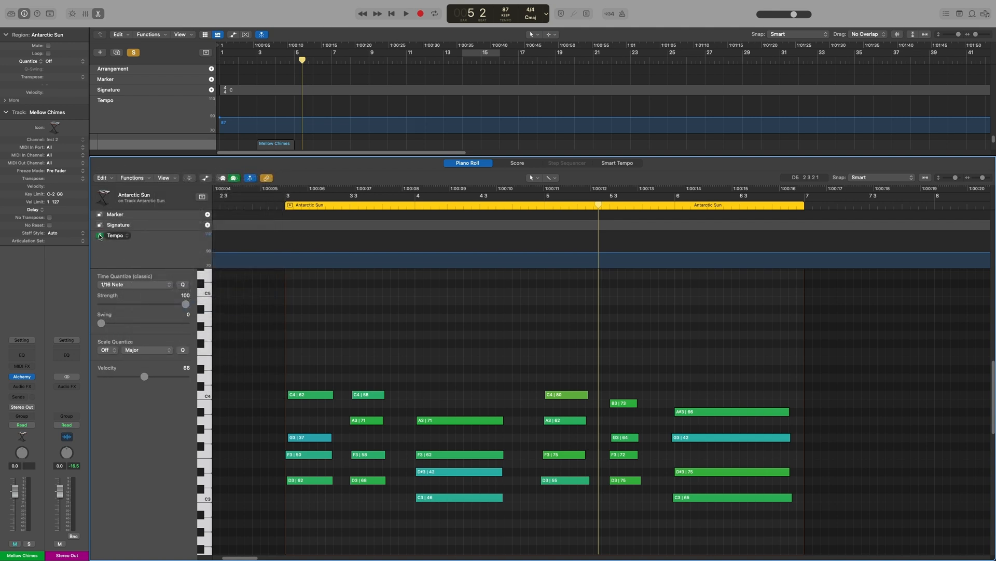
# Step: Try to edit the protected tempo curve, then unprotect the Tempo track and hide the Global Track Protect Buttons
pyautogui.click(507, 255)
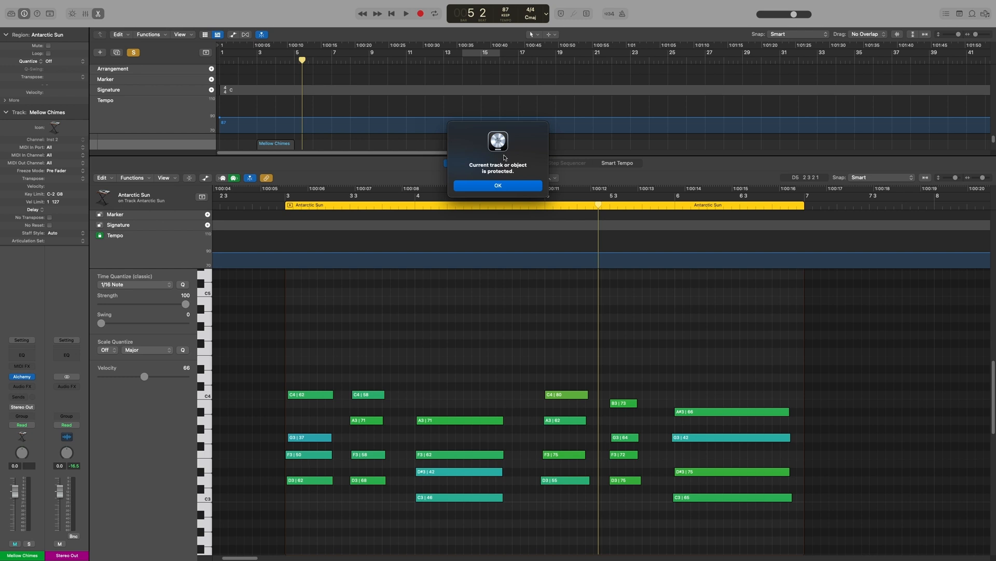
pyautogui.click(507, 186)
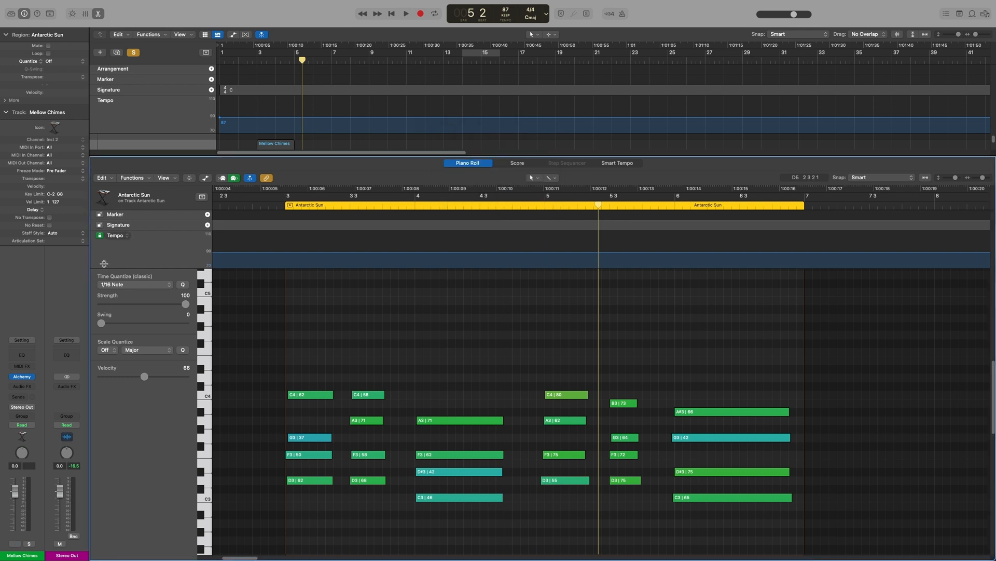
pyautogui.click(100, 236)
pyautogui.click(165, 178)
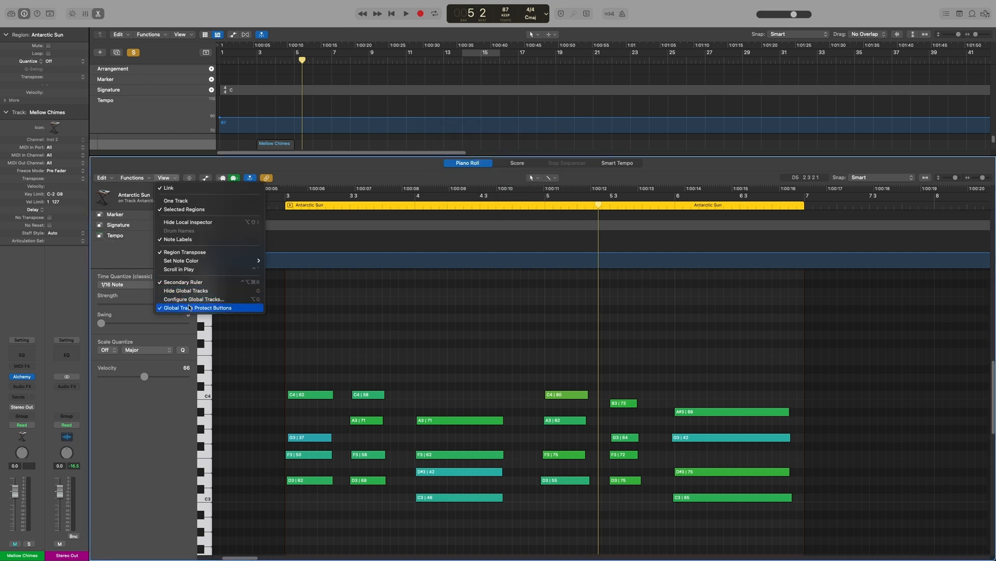
pyautogui.click(188, 307)
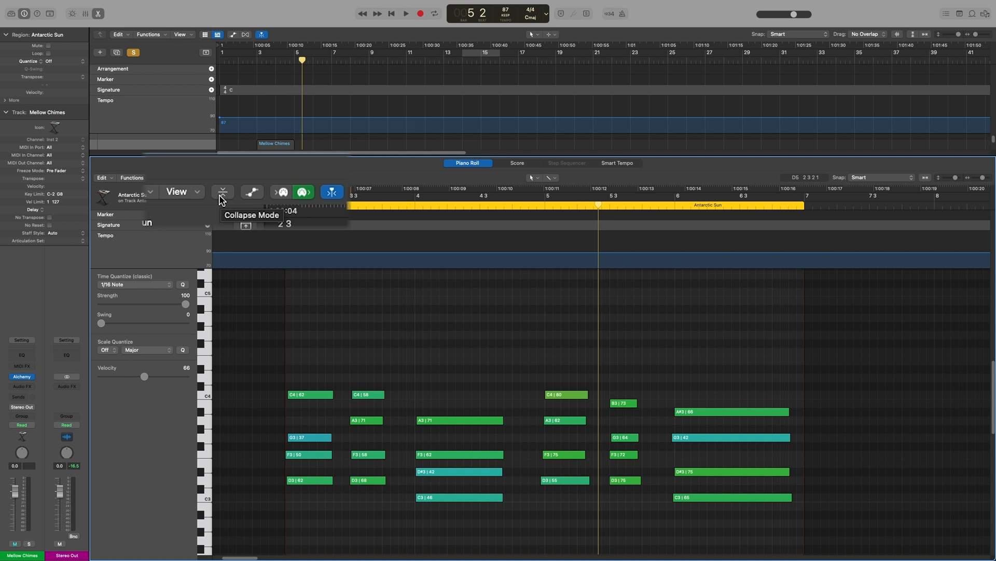
# Step: Turn Collapse Mode on for the Antarctic Sun region in the Piano Roll and then off again
pyautogui.click(222, 197)
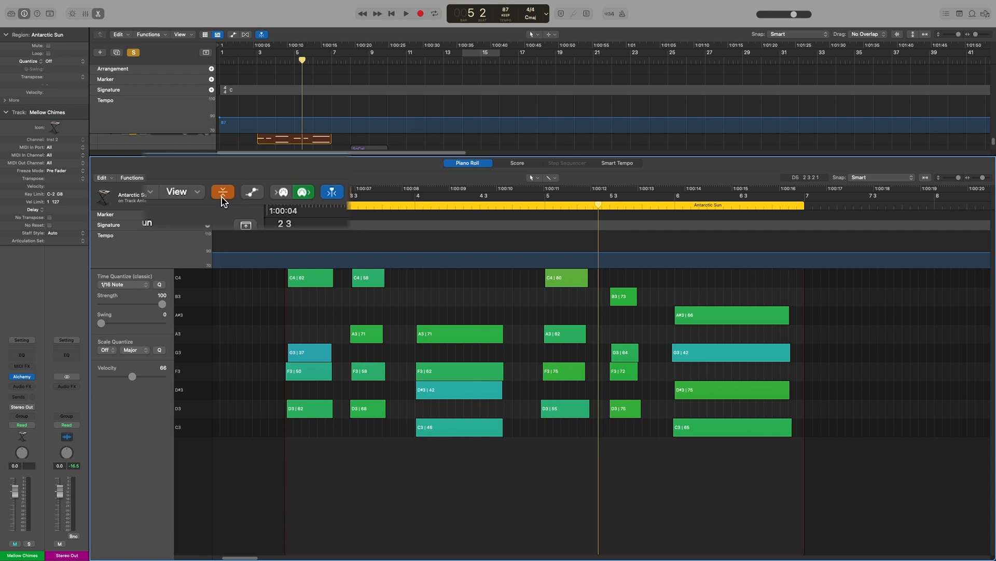
pyautogui.click(222, 198)
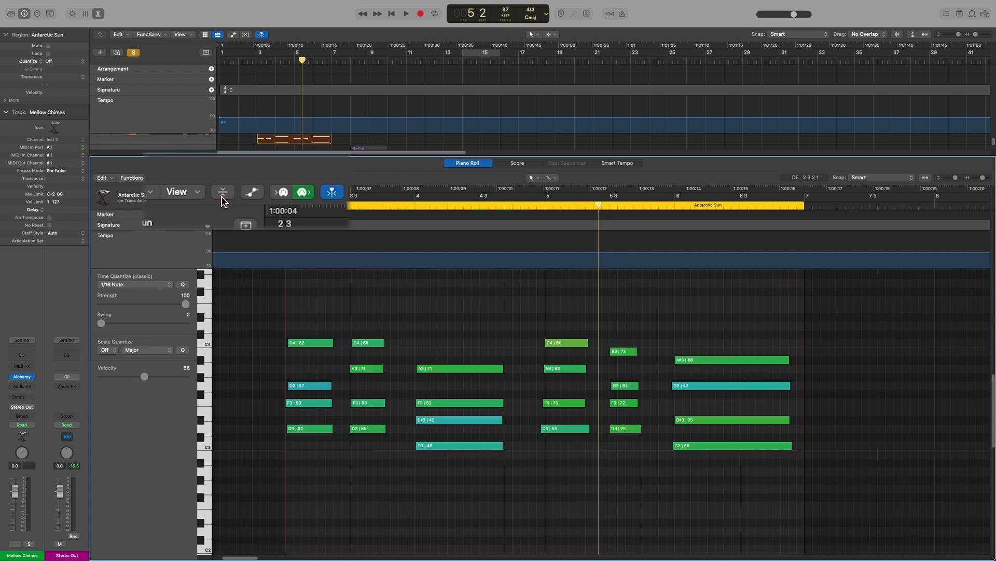
# Step: Hide the Global Tracks in the Tracks area and turn off Solo mode
pyautogui.scroll(-3, 449, 120)
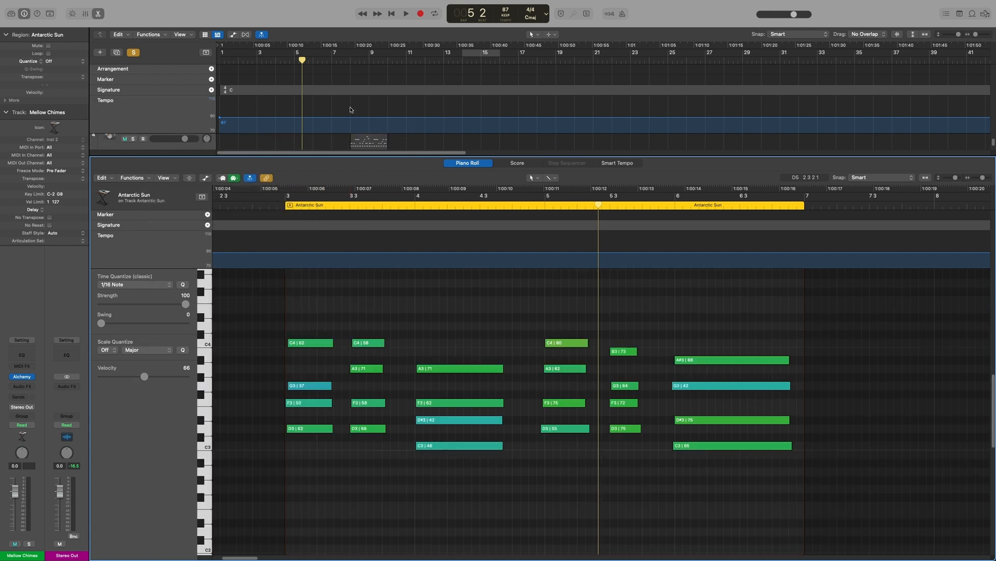
pyautogui.click(185, 52)
pyautogui.press('g')
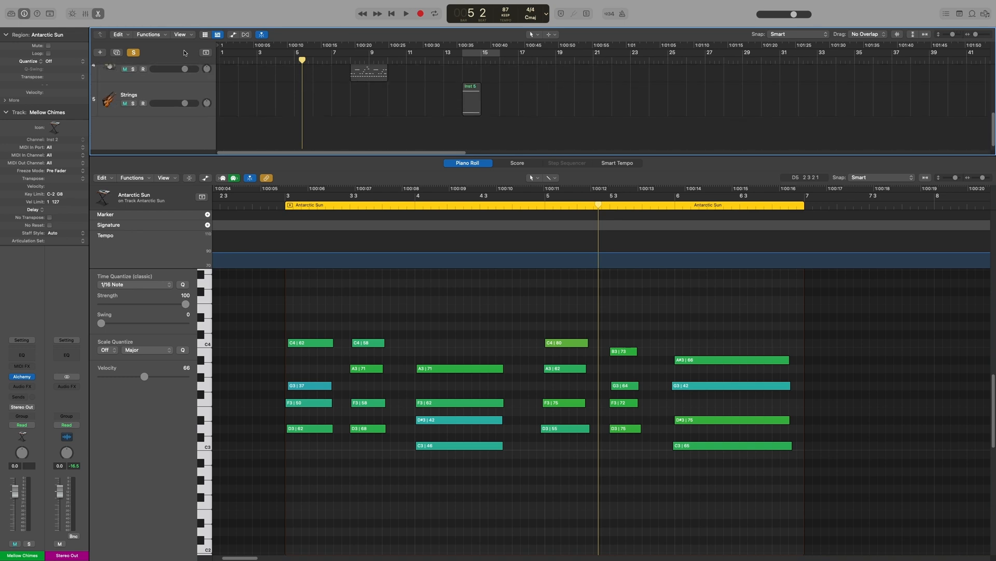
pyautogui.click(133, 53)
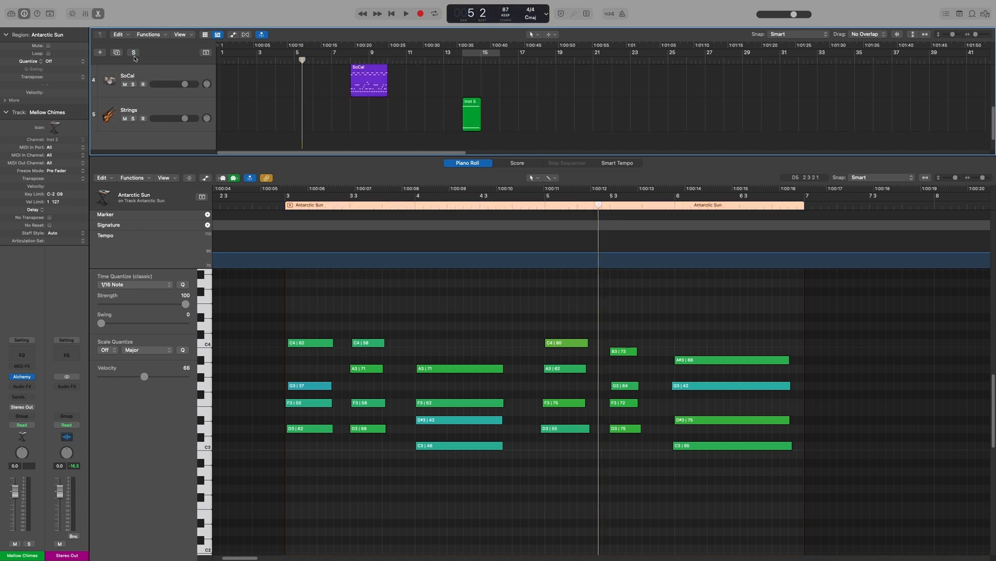
# Step: Open the SoCal drum region in the Piano Roll and deselect its notes
pyautogui.click(365, 86)
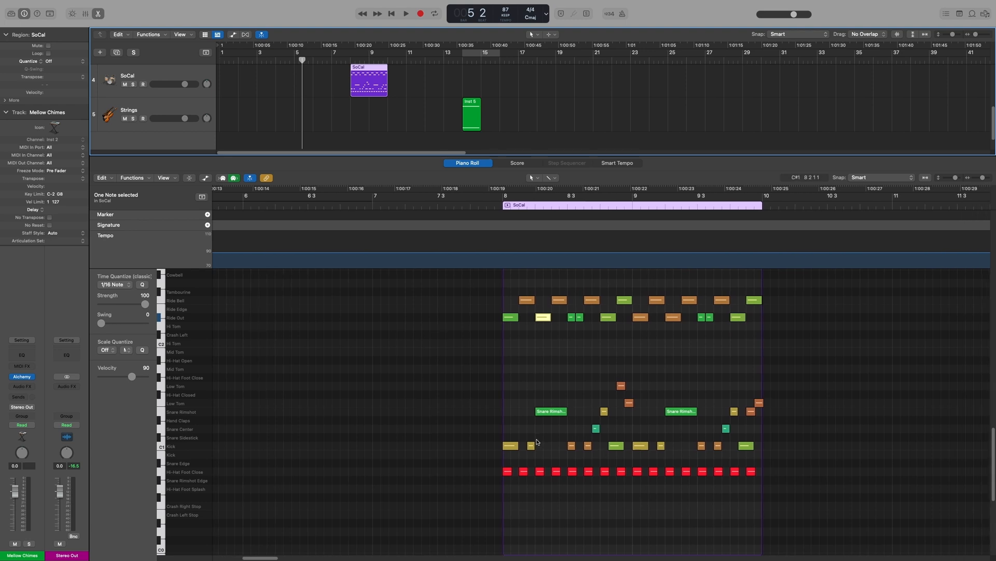
pyautogui.hscroll(3, 603, 394)
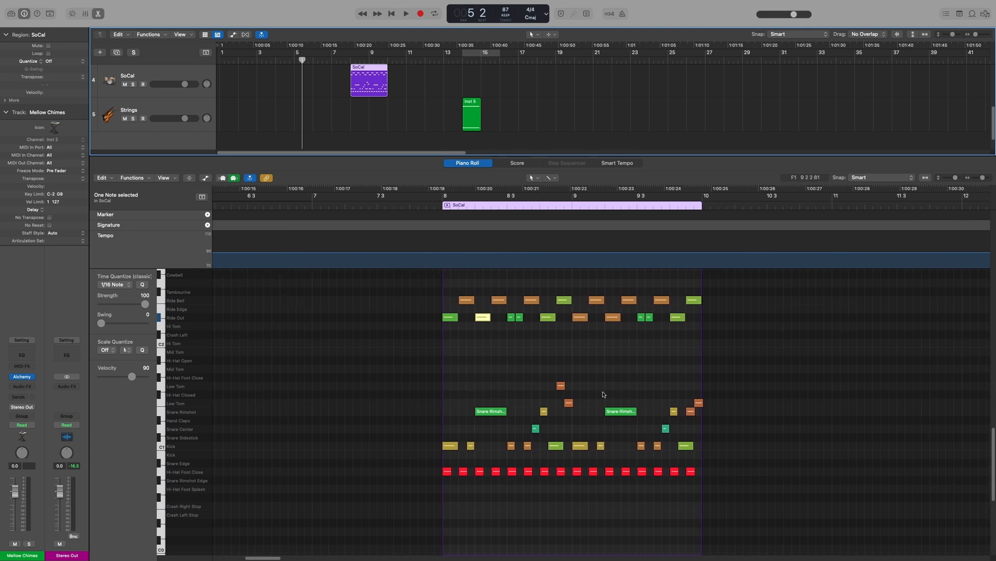
pyautogui.click(597, 374)
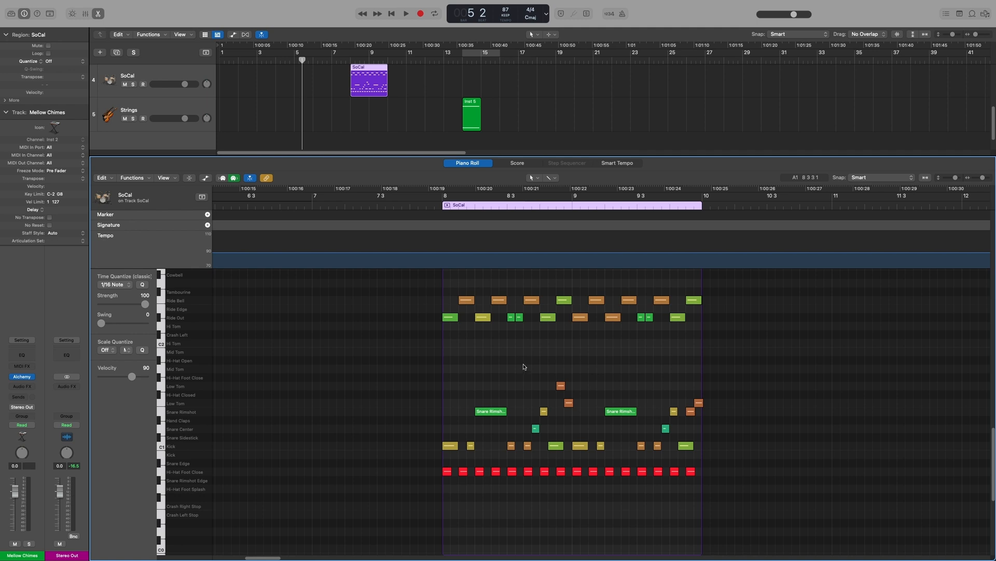
# Step: View the SoCal notes in Collapse Mode with the Piano Roll's Global Tracks hidden, then turn Collapse Mode off
pyautogui.click(190, 179)
pyautogui.click(189, 178)
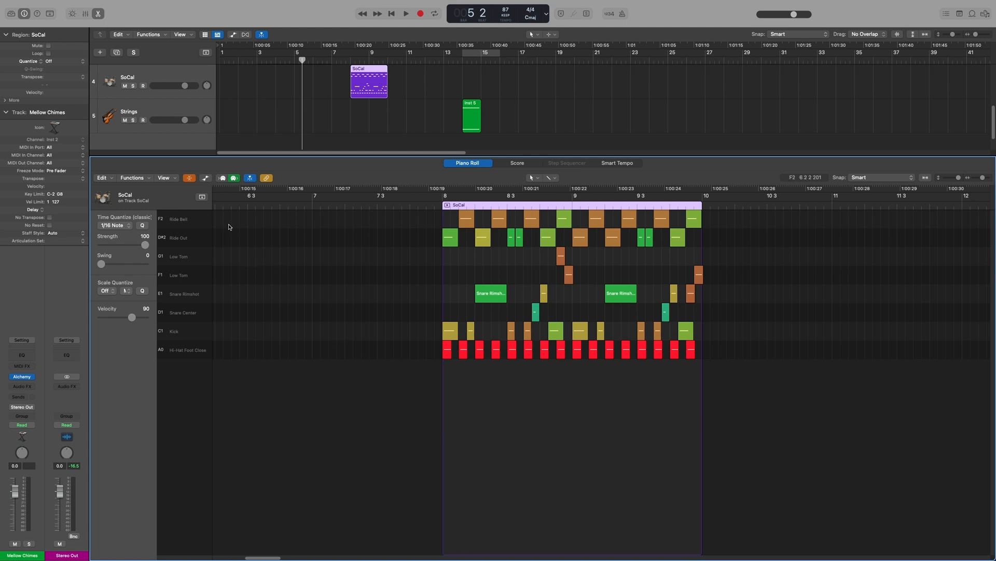
pyautogui.click(189, 178)
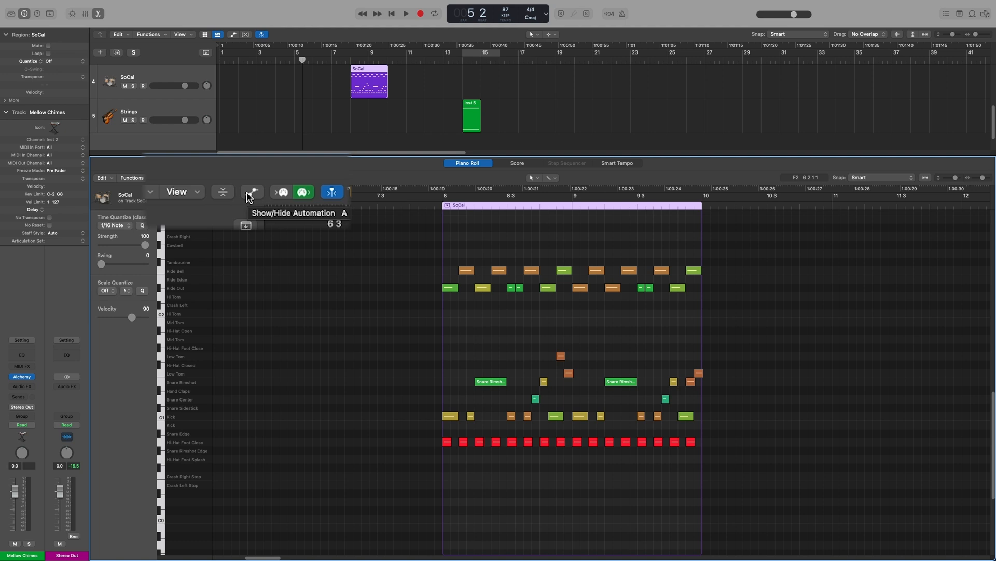
# Step: Show the Automation/MIDI lane with Note Velocity for the SoCal region, toggling it off and on a few times
pyautogui.click(206, 178)
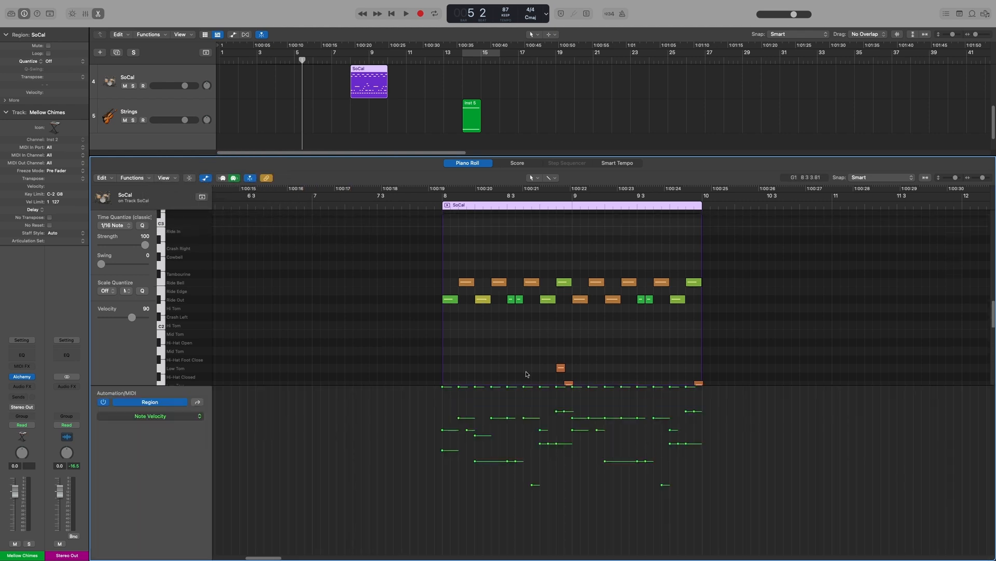
pyautogui.press('a')
pyautogui.press('a')
pyautogui.press('a')
pyautogui.press('a')
pyautogui.scroll(-5, 511, 290)
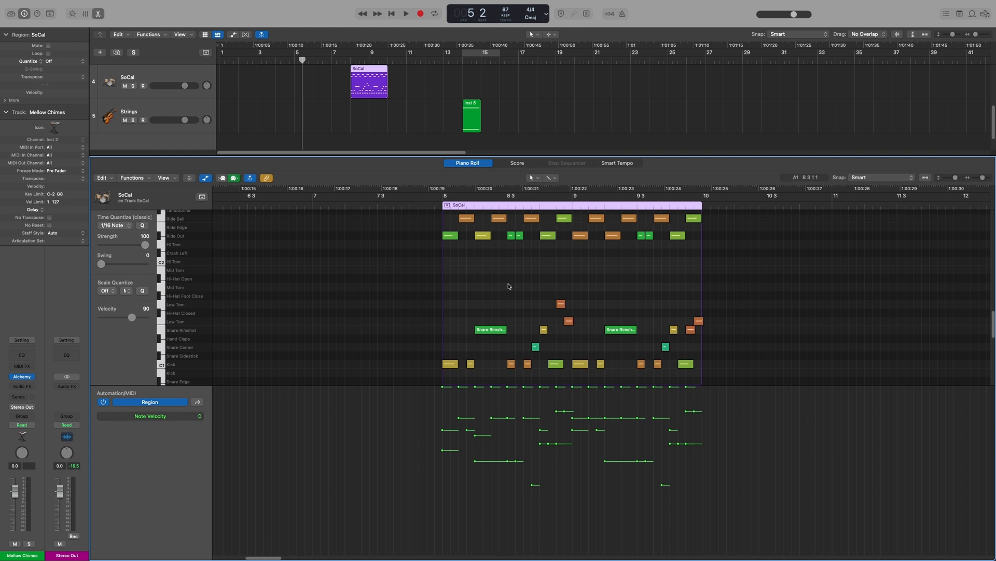
# Step: Shorten the two long Snare Rimshot notes in bars 8 and 9 to about half their length and deselect them
pyautogui.click(502, 330)
pyautogui.moveTo(506, 331); pyautogui.dragTo(490, 344)
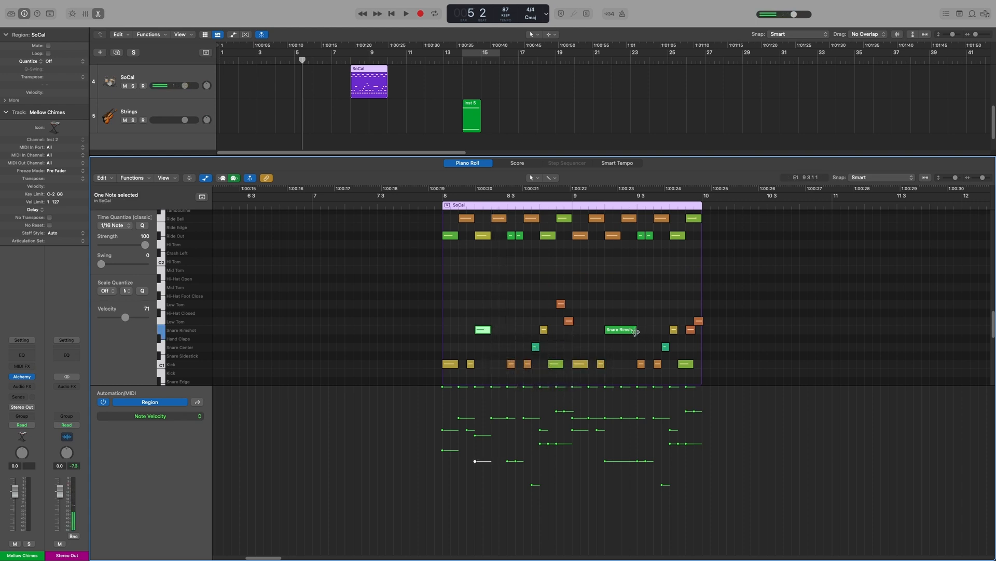
pyautogui.moveTo(635, 331); pyautogui.dragTo(622, 333)
pyautogui.click(589, 244)
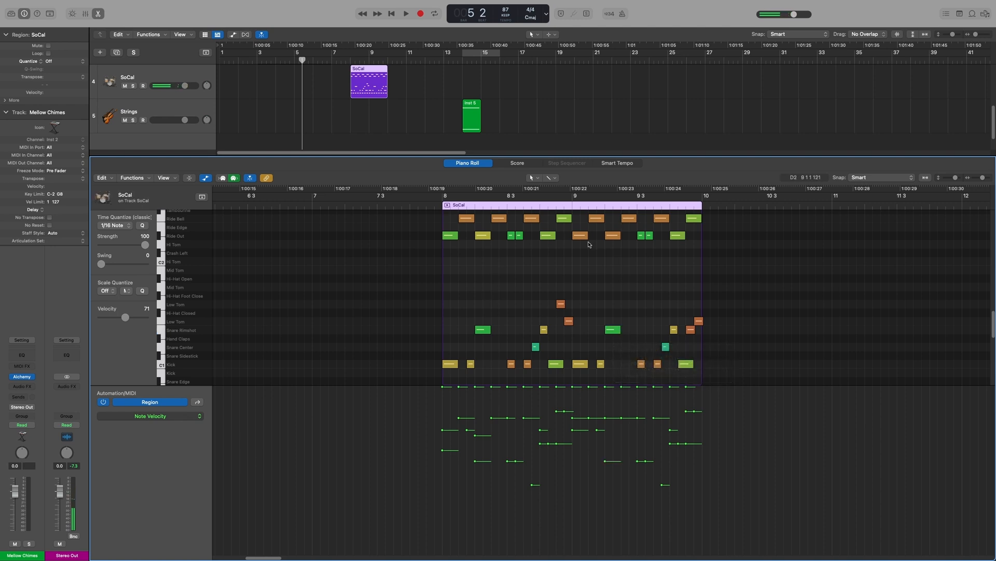
# Step: Lower the velocity of the second Ride Bell note in bar 8 to 97 in the Note Velocity lane
pyautogui.click(499, 218)
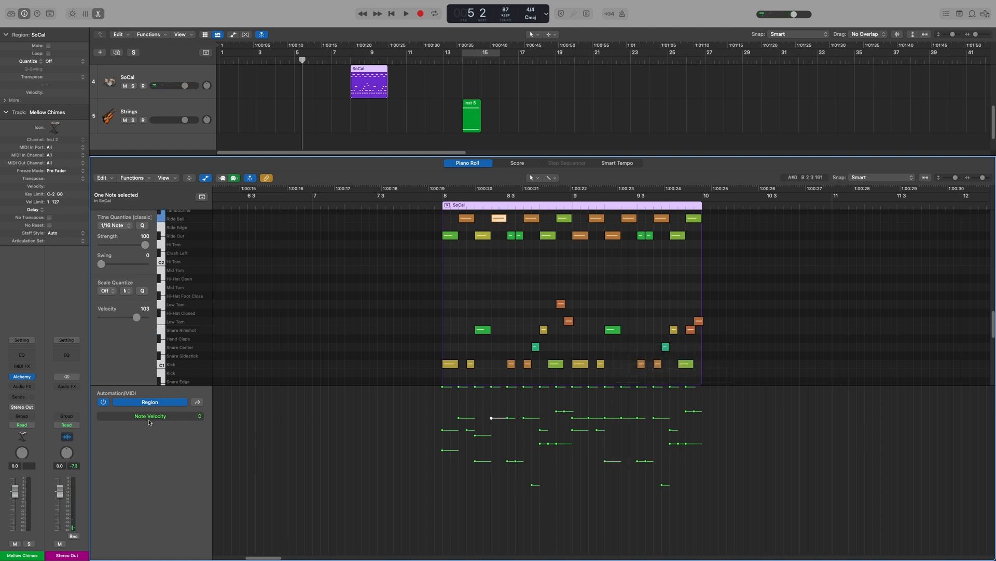
pyautogui.moveTo(493, 418); pyautogui.dragTo(491, 426)
# Step: Switch the automation lane to Modulation, try drawing a rising line over the SoCal region, then undo it and hide automation
pyautogui.click(178, 419)
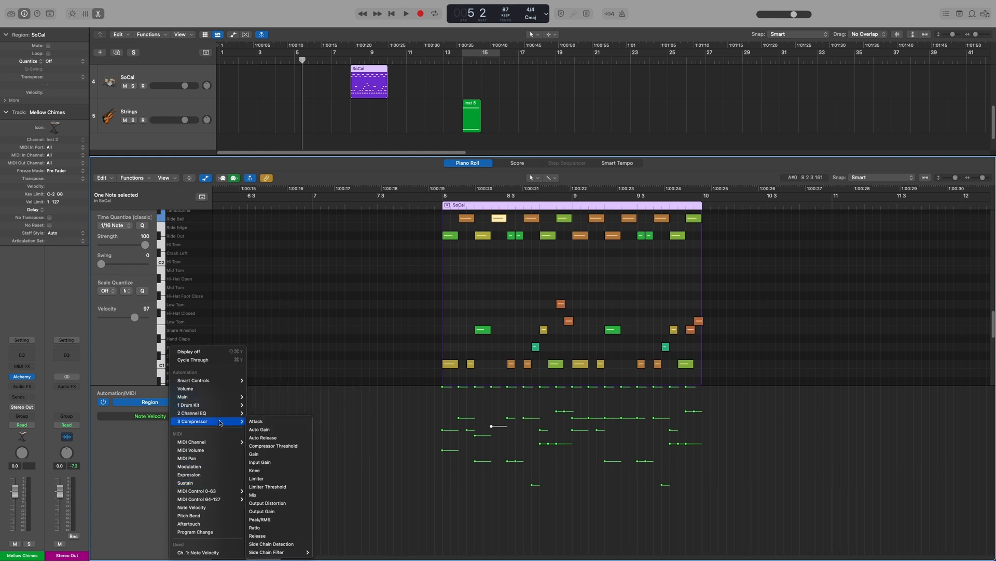
pyautogui.click(217, 468)
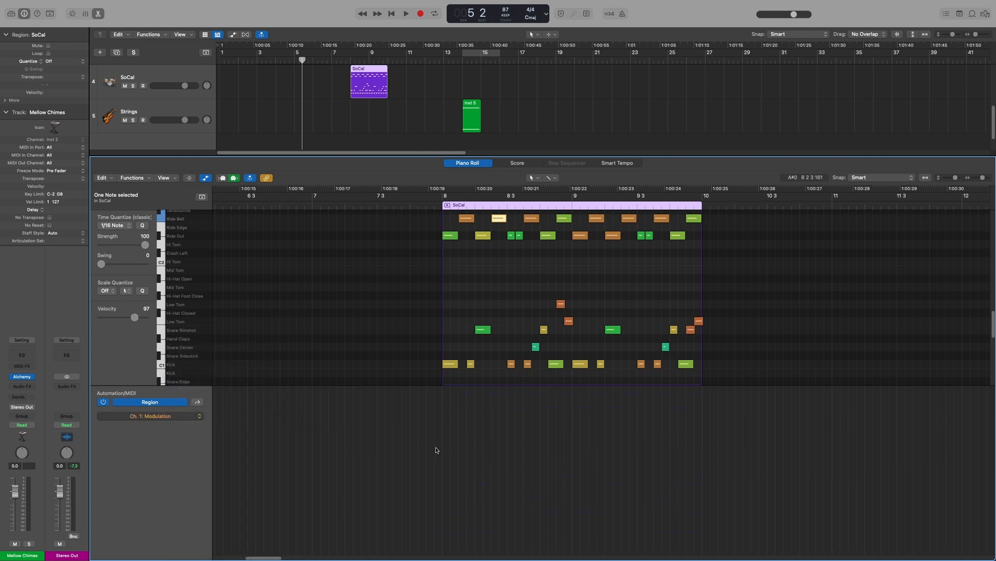
pyautogui.moveTo(461, 464)
pyautogui.mouseDown()
pyautogui.moveTo(466, 445)
pyautogui.moveTo(597, 455)
pyautogui.moveTo(675, 426)
pyautogui.mouseUp()
pyautogui.press('super+z')
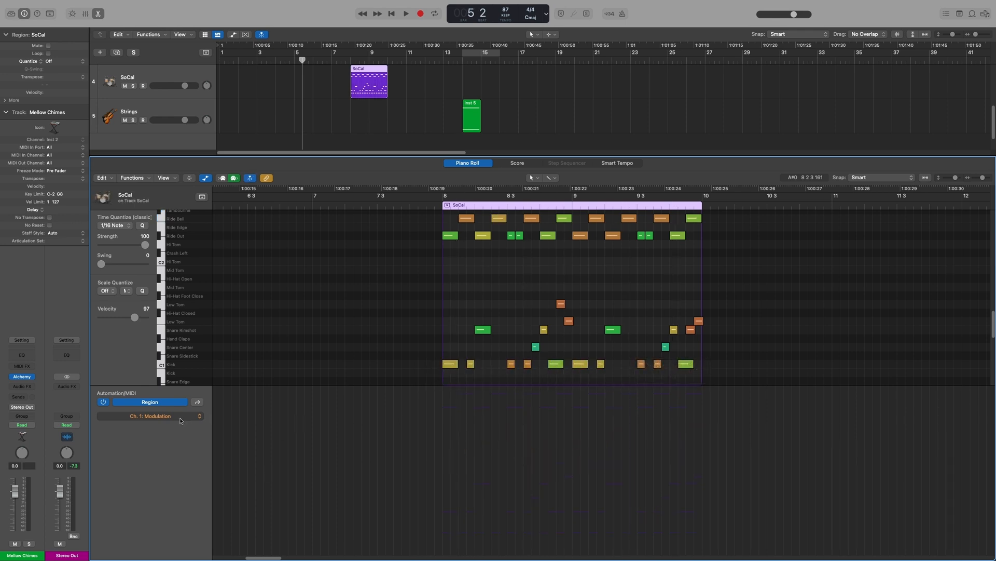
pyautogui.press('a')
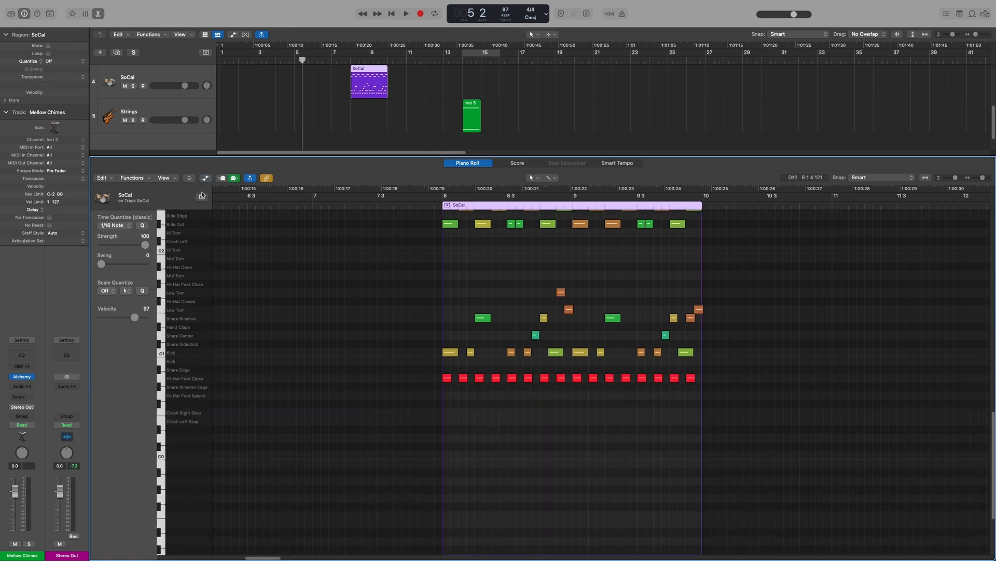
# Step: Set up the Antarctic Sun region for step input with MIDI In on, the playhead at bar 6 and Mellow Chimes record-enabled
pyautogui.scroll(3, 273, 134)
pyautogui.click(279, 126)
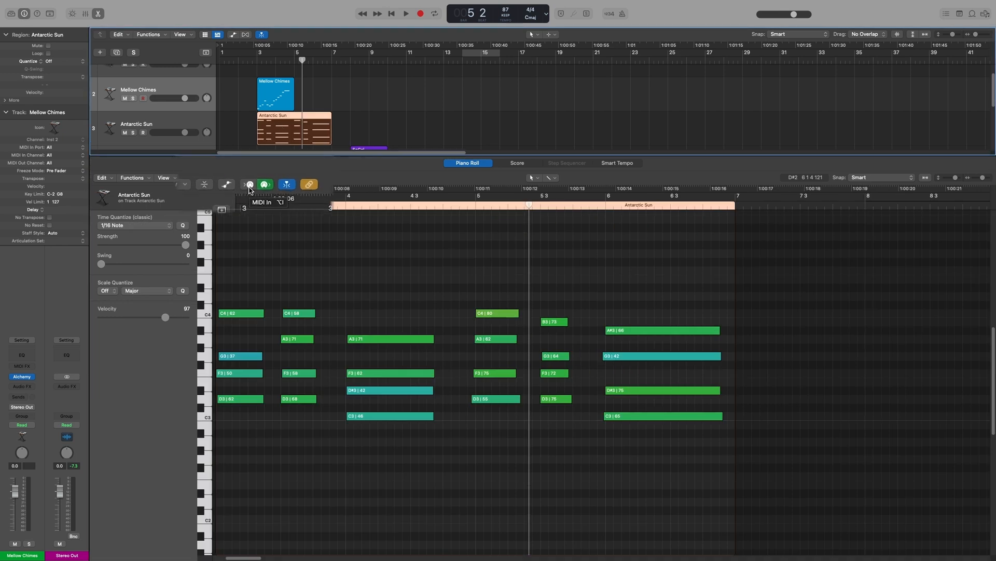
pyautogui.click(283, 193)
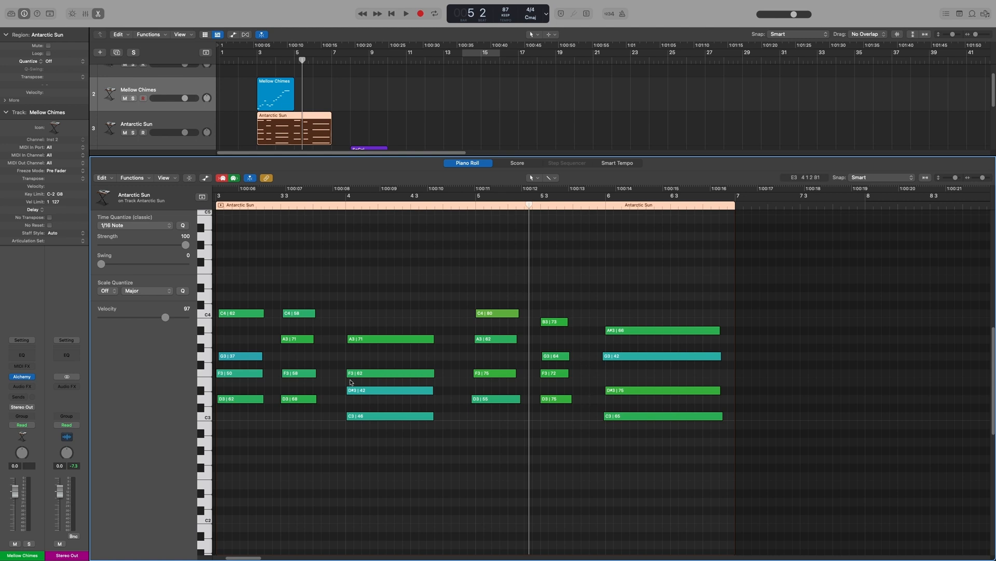
pyautogui.click(606, 208)
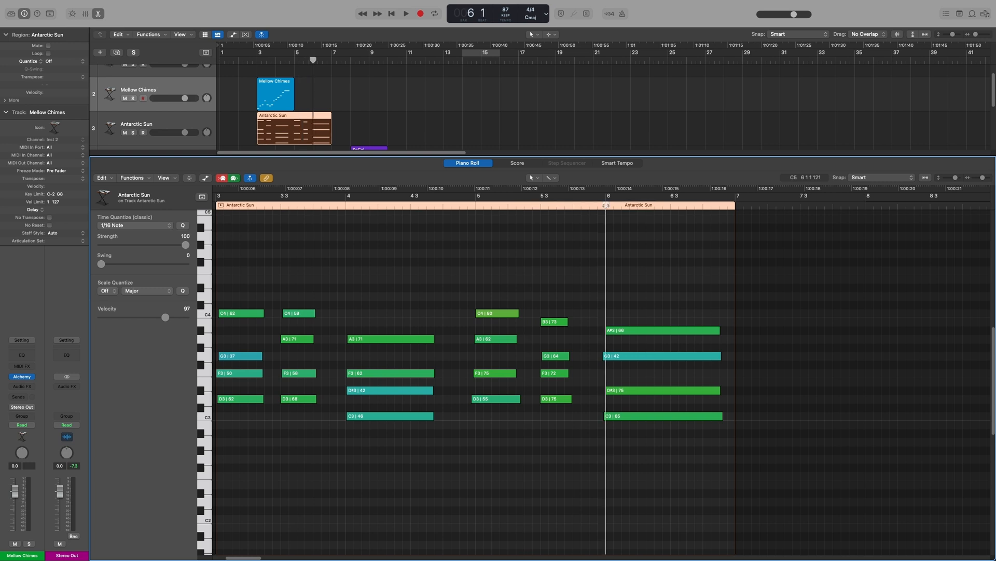
pyautogui.press('r')
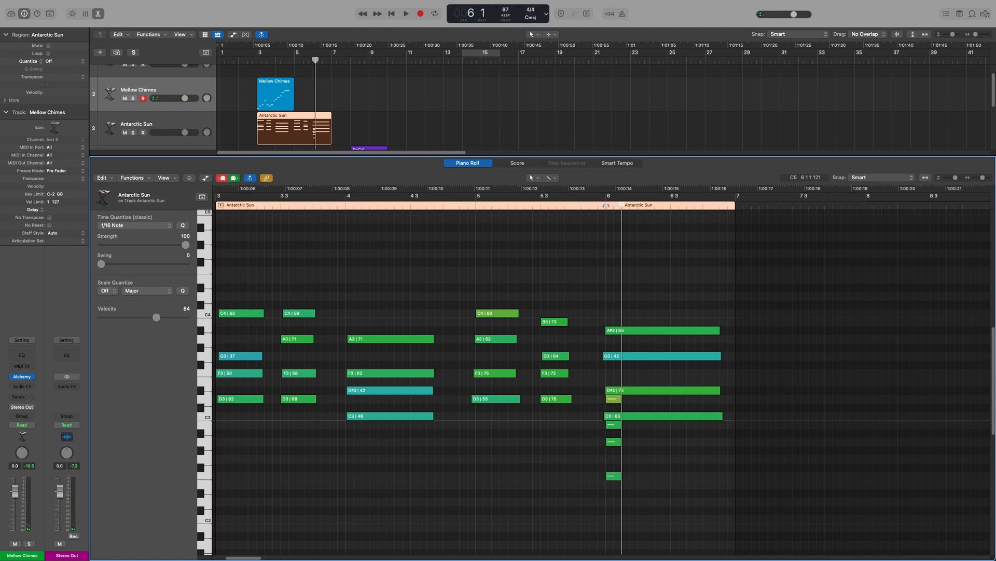
# Step: Step-enter the notes D2, E2 and F2 into bar 6 with Musical Typing, closing the on-screen keyboard when done
pyautogui.press('super+k')
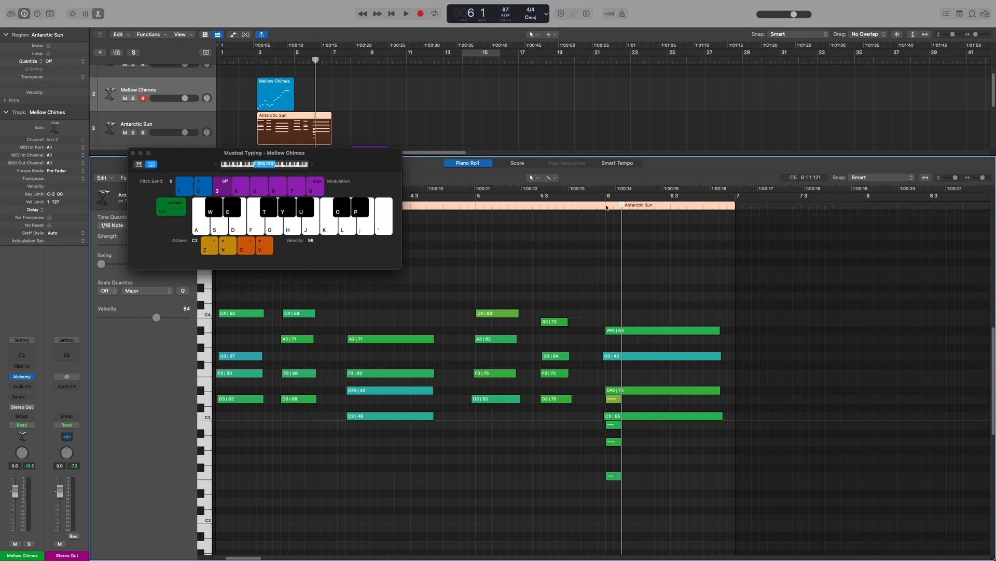
pyautogui.press('s')
pyautogui.press('d')
pyautogui.press('f')
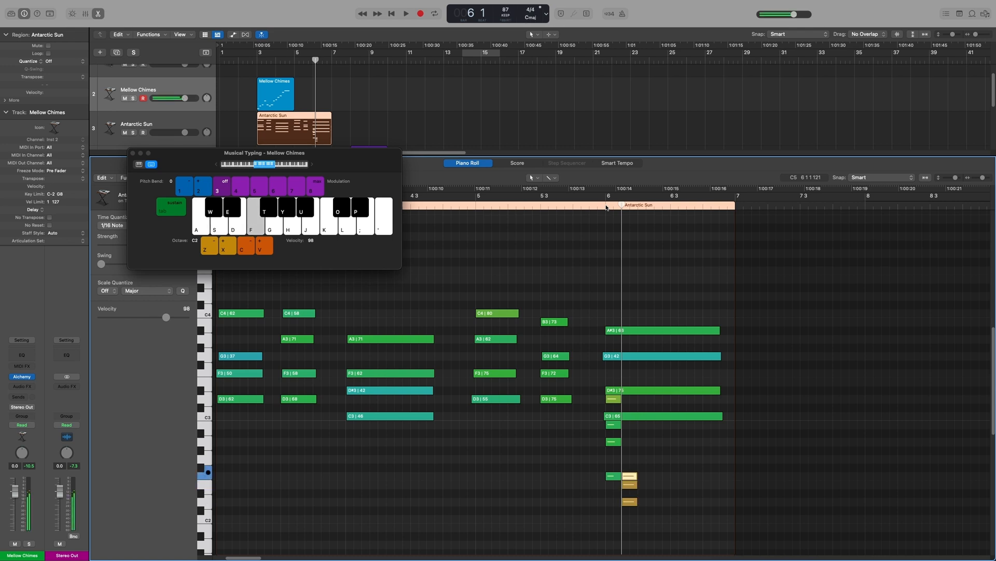
pyautogui.press('s')
pyautogui.press('d')
pyautogui.press('f')
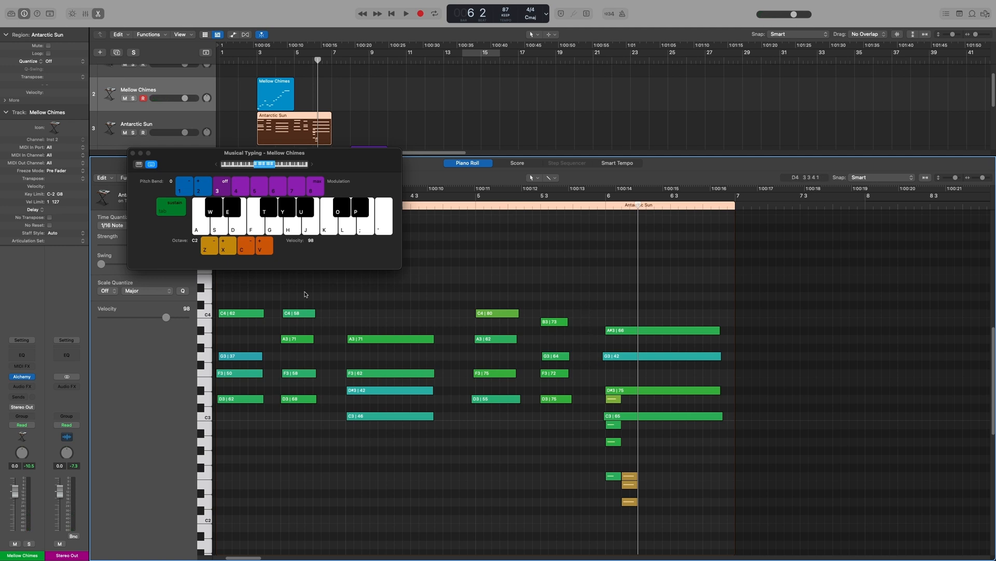
pyautogui.click(133, 153)
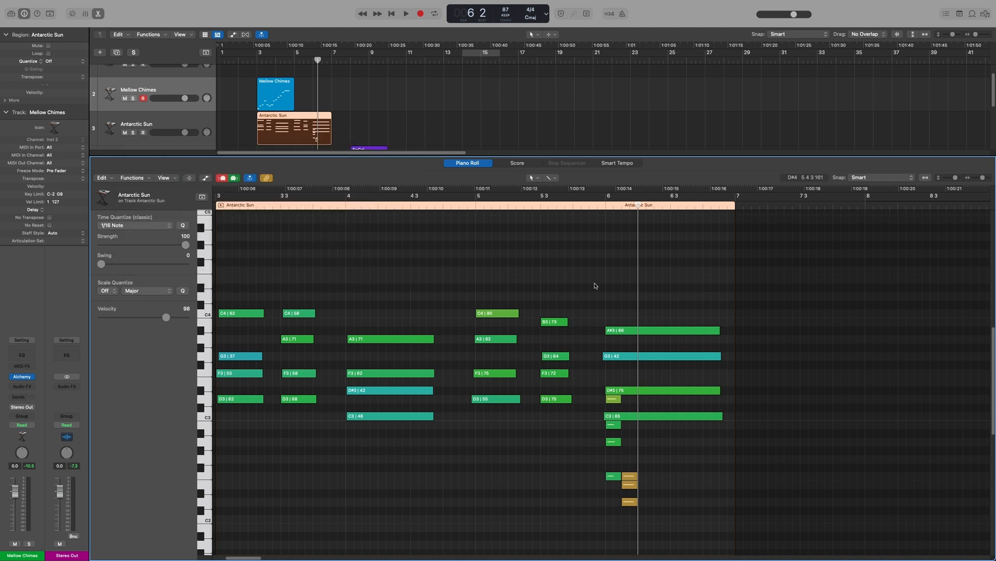
# Step: Undo all the step-entered notes in bar 6 of the Antarctic Sun region
pyautogui.press('super+z')
pyautogui.press('super+z')
pyautogui.press('super+z')
pyautogui.press('super+z')
pyautogui.press('super+z')
pyautogui.press('super+z')
pyautogui.press('super+z')
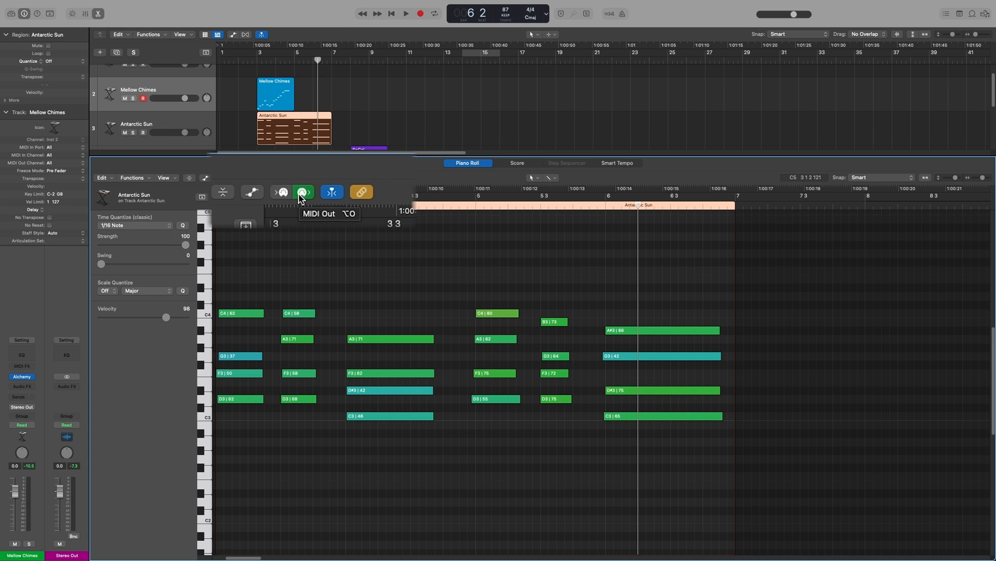
# Step: Audition single notes with MIDI Out on: the A#3 in bar 6, the C4 in bar 5 and the A3 in bar 4
pyautogui.click(626, 332)
pyautogui.click(498, 314)
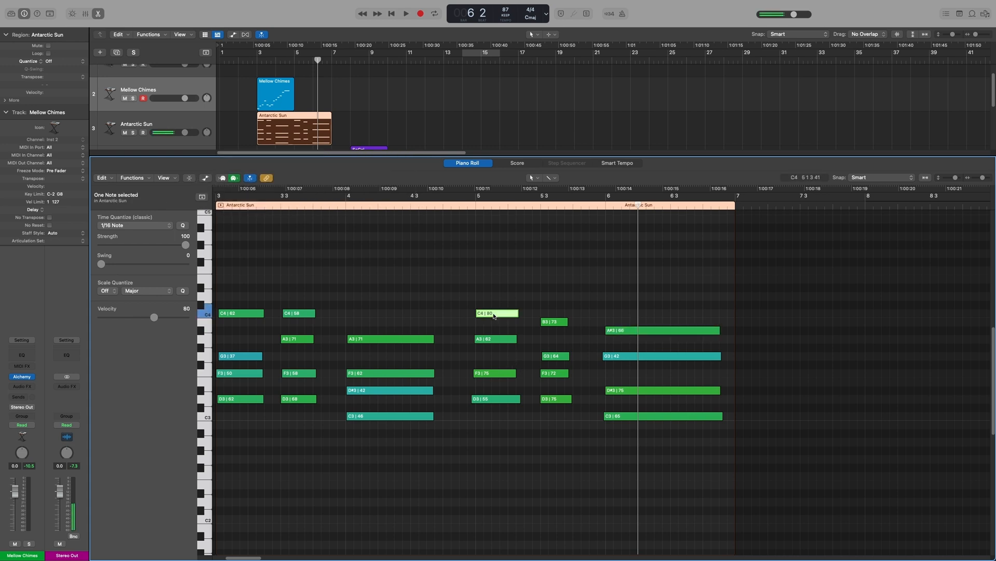
pyautogui.click(397, 341)
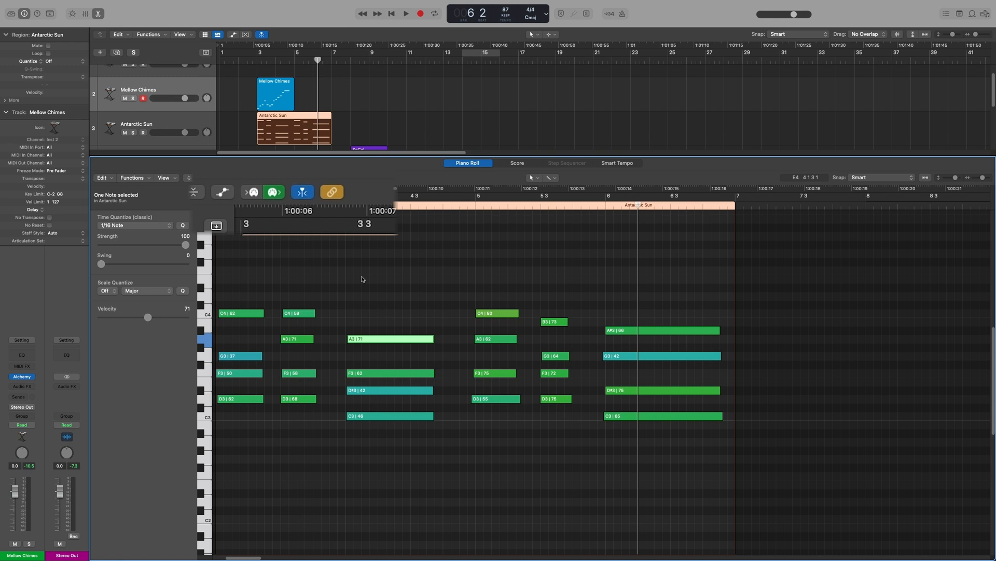
# Step: Turn on Time Handles, try a time range in the empty area above the notes around bar 5, and clear it
pyautogui.click(143, 180)
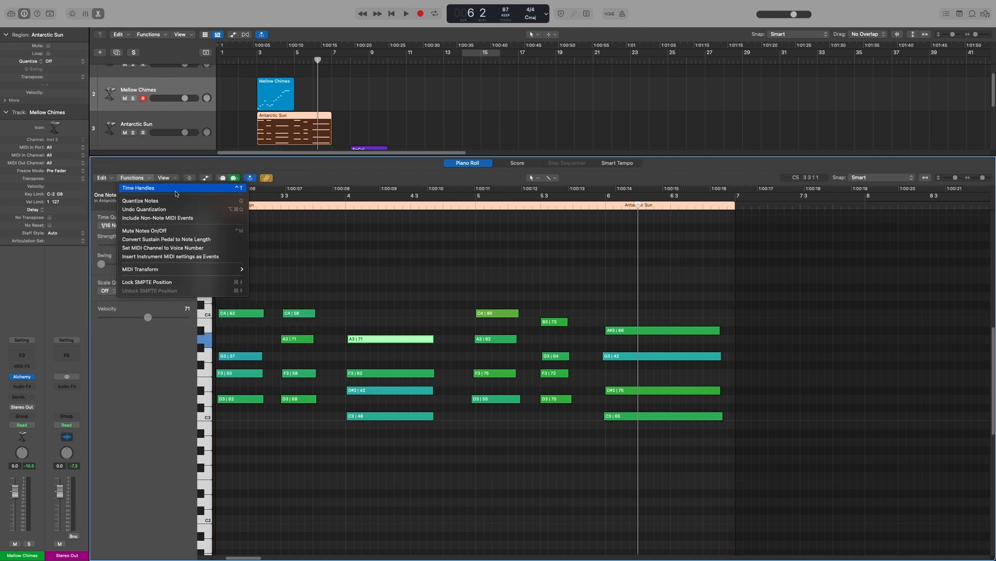
pyautogui.click(175, 194)
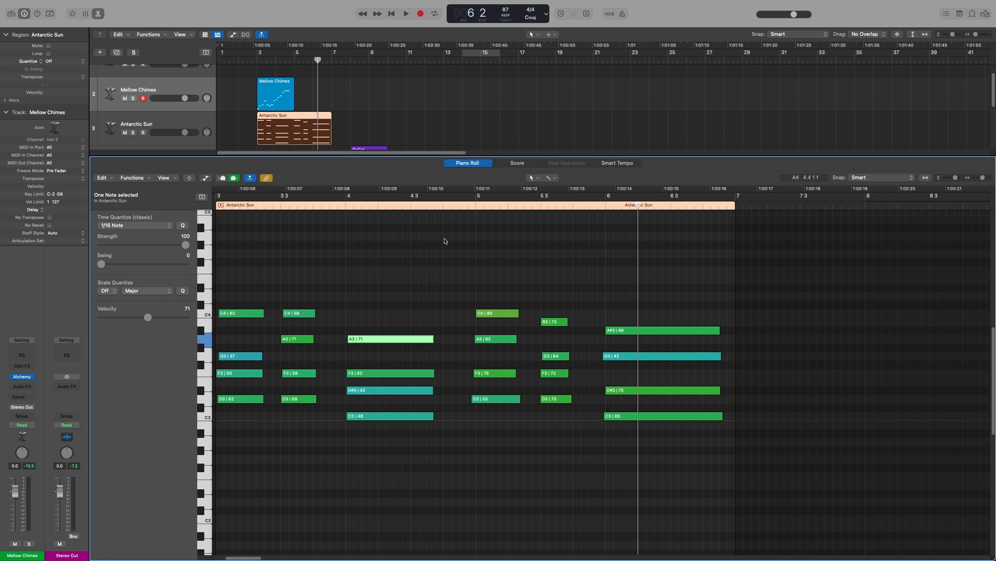
pyautogui.moveTo(445, 239); pyautogui.dragTo(597, 268)
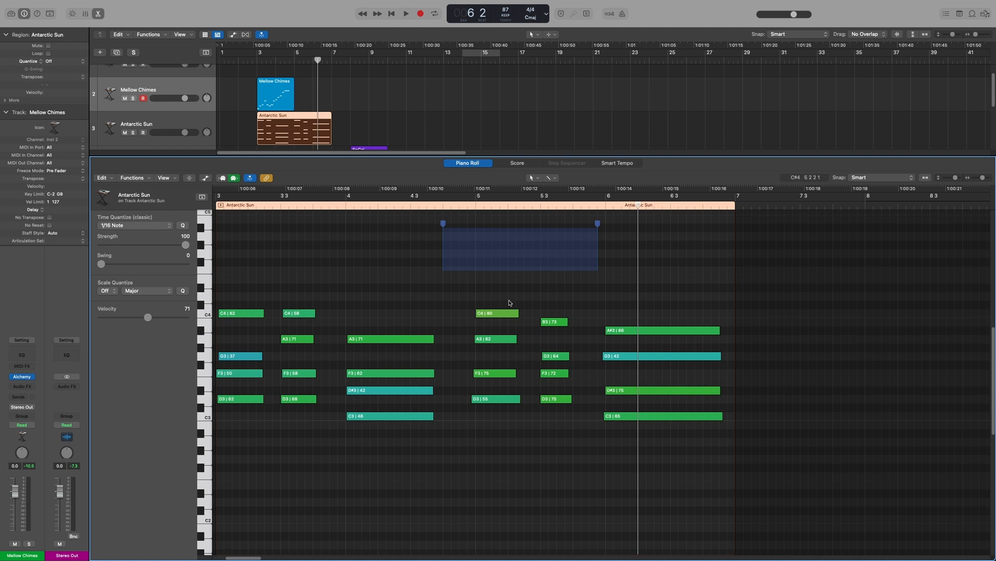
pyautogui.moveTo(499, 400)
pyautogui.click(373, 292)
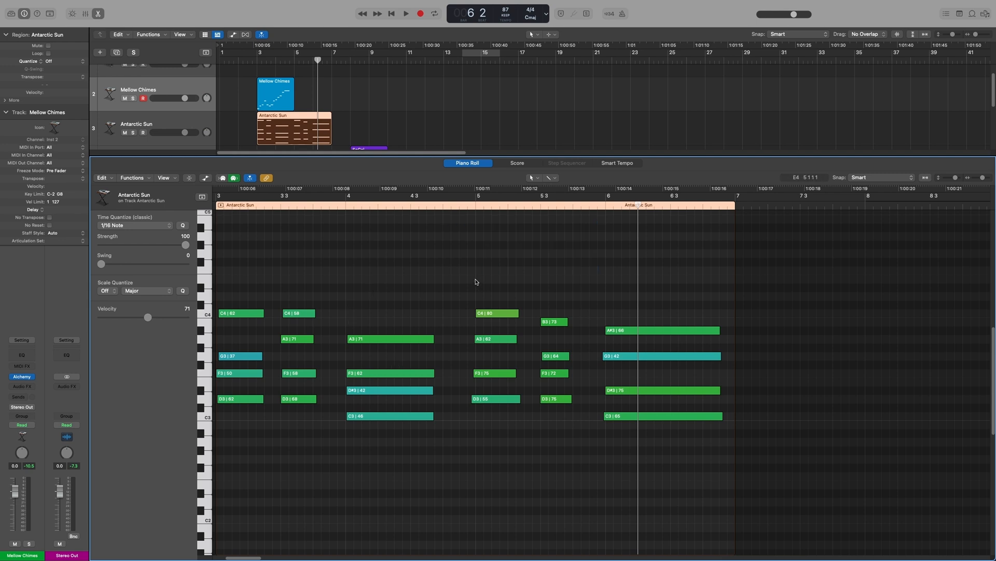
# Step: Try a time range around the C4 and B3 notes in bar 5, clear it, and draw another just above them
pyautogui.moveTo(476, 281); pyautogui.dragTo(572, 333)
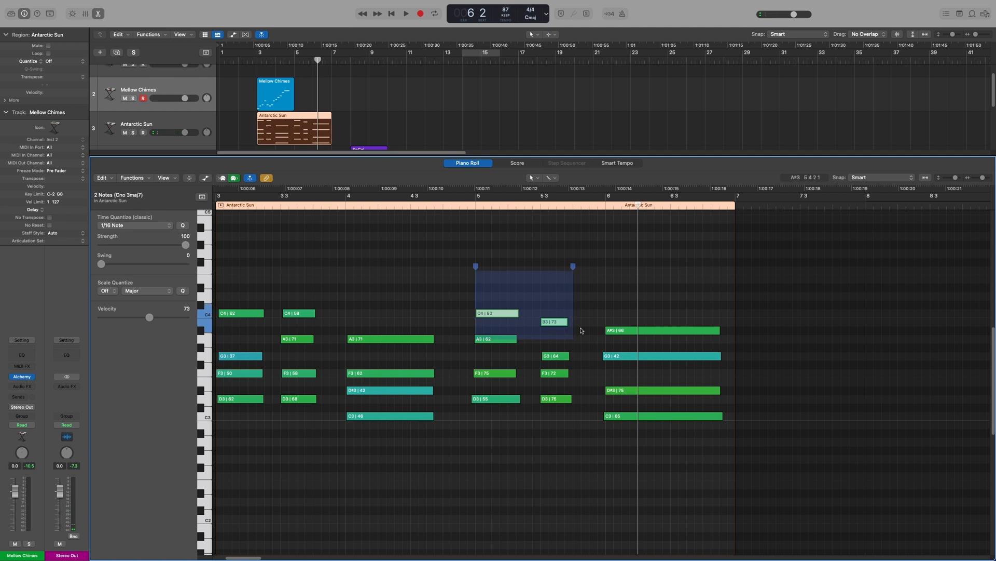
pyautogui.click(581, 331)
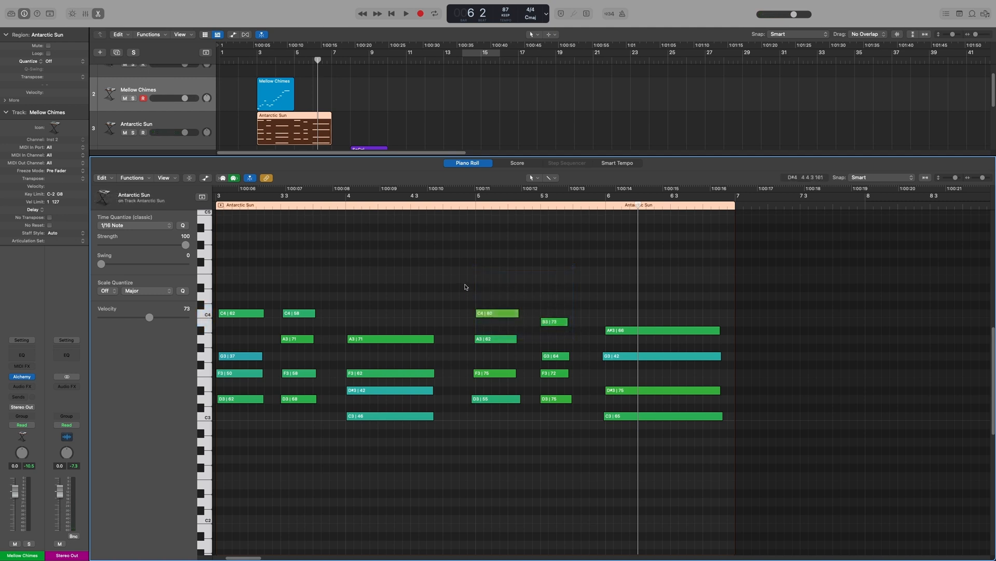
pyautogui.moveTo(465, 287); pyautogui.dragTo(590, 297)
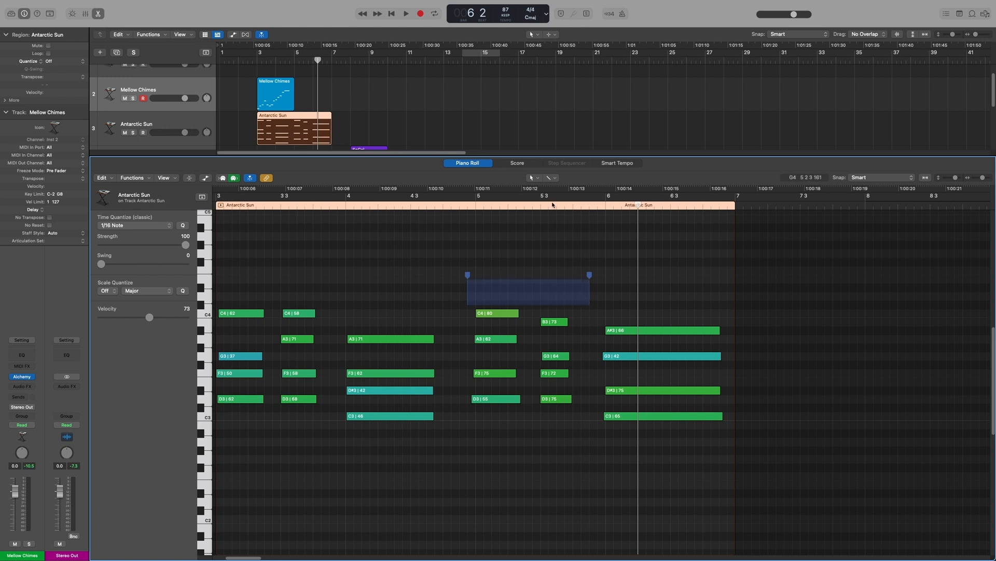
# Step: Switch the control bar display to the larger layout with SMPTE time, locators, division and MIDI in/out
pyautogui.click(546, 14)
pyautogui.click(575, 67)
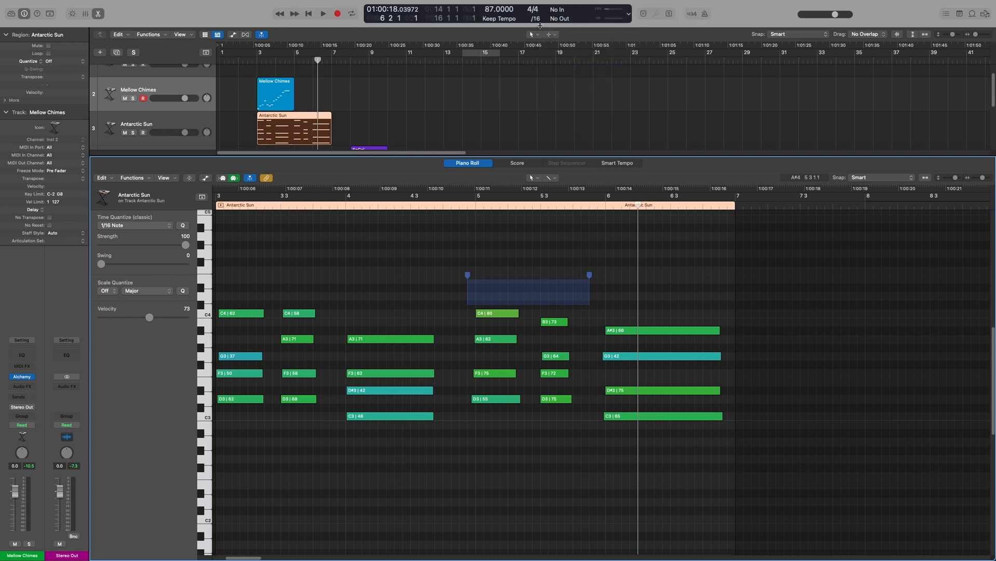
# Step: Draw trial time ranges in the empty area above bars 4 and 5, clearing each one
pyautogui.moveTo(417, 237); pyautogui.dragTo(569, 249)
pyautogui.click(383, 256)
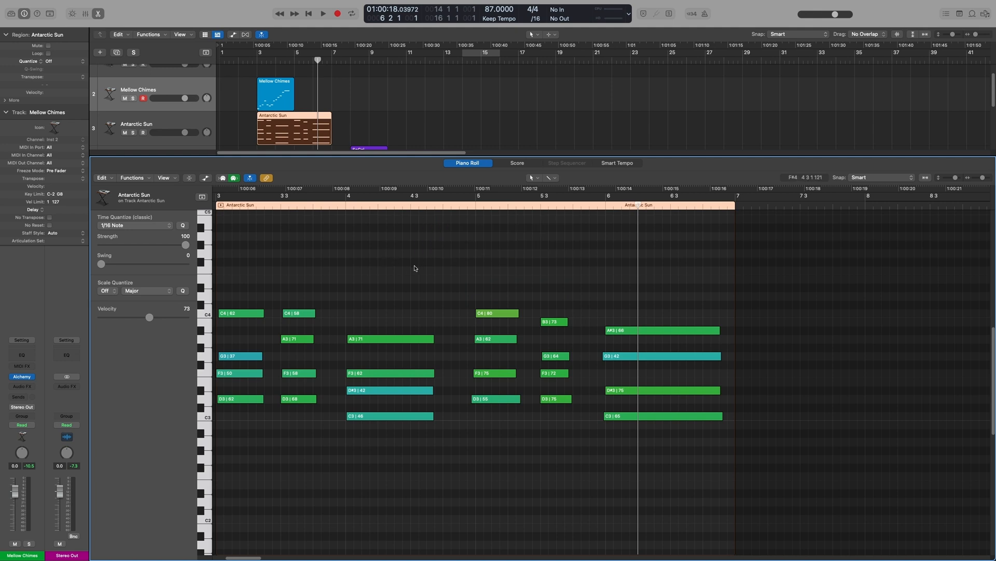
pyautogui.rightClick(422, 242)
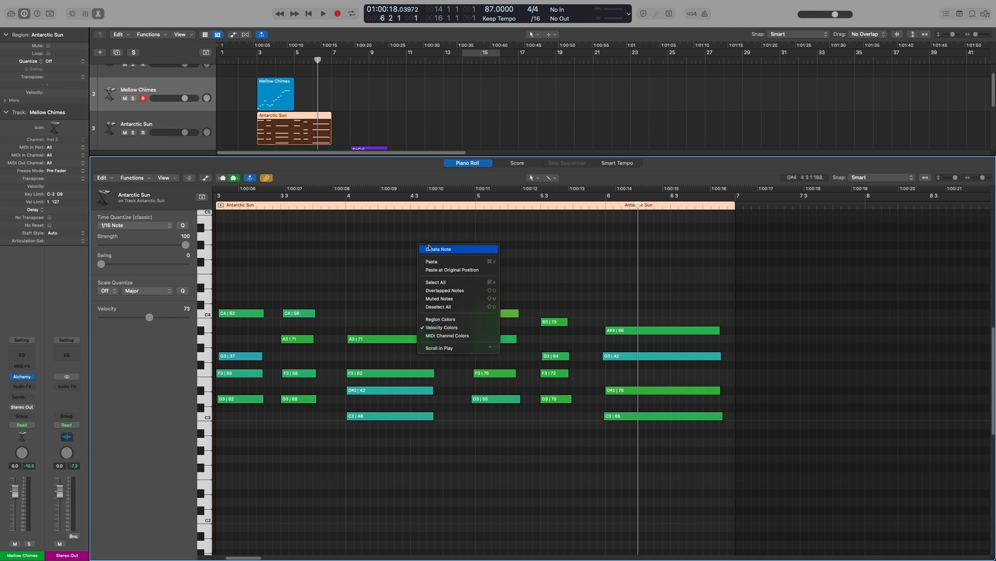
pyautogui.click(456, 227)
pyautogui.moveTo(430, 228); pyautogui.dragTo(508, 268)
pyautogui.click(568, 272)
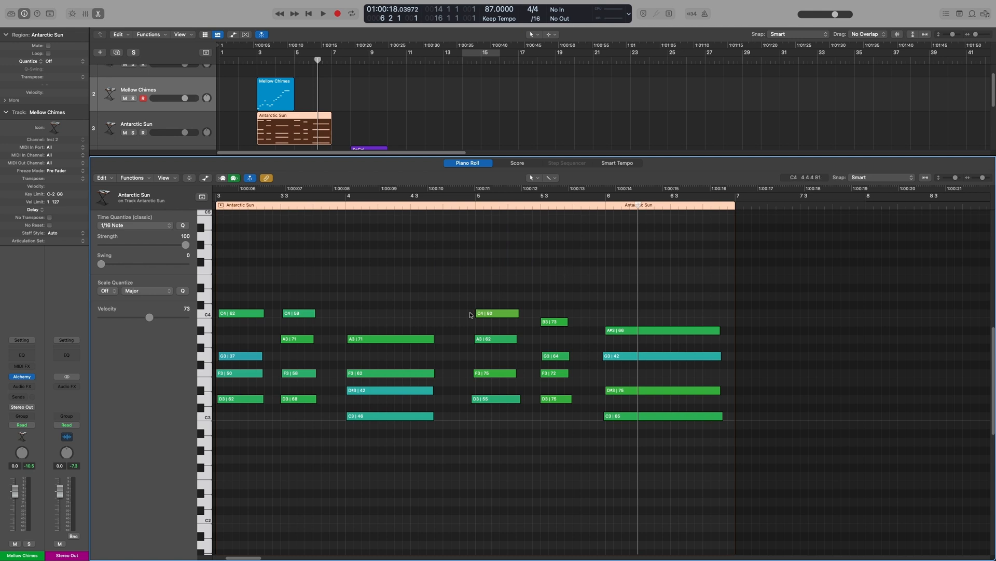
# Step: Reverse the C4 and B3 notes of bar 5 by moving the time range's end handle past its start, then undo it
pyautogui.moveTo(468, 287); pyautogui.dragTo(573, 322)
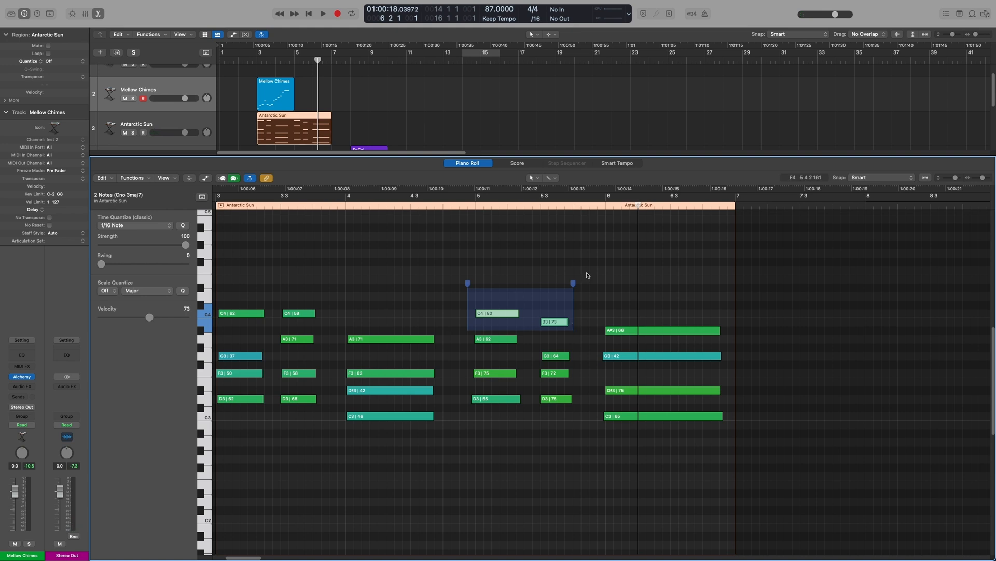
pyautogui.moveTo(573, 283); pyautogui.dragTo(378, 285)
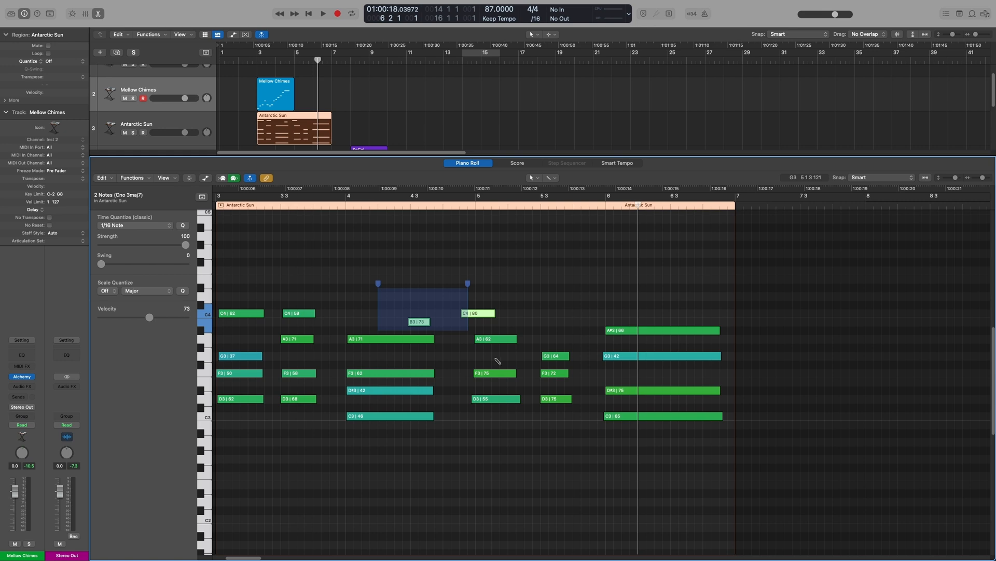
pyautogui.press('super+z')
pyautogui.click(496, 296)
# Step: Enclose the bar 5 chords in a time range, deselect A3 and the second F3, extend the range back into bar 4, and clear it
pyautogui.moveTo(474, 291); pyautogui.dragTo(570, 328)
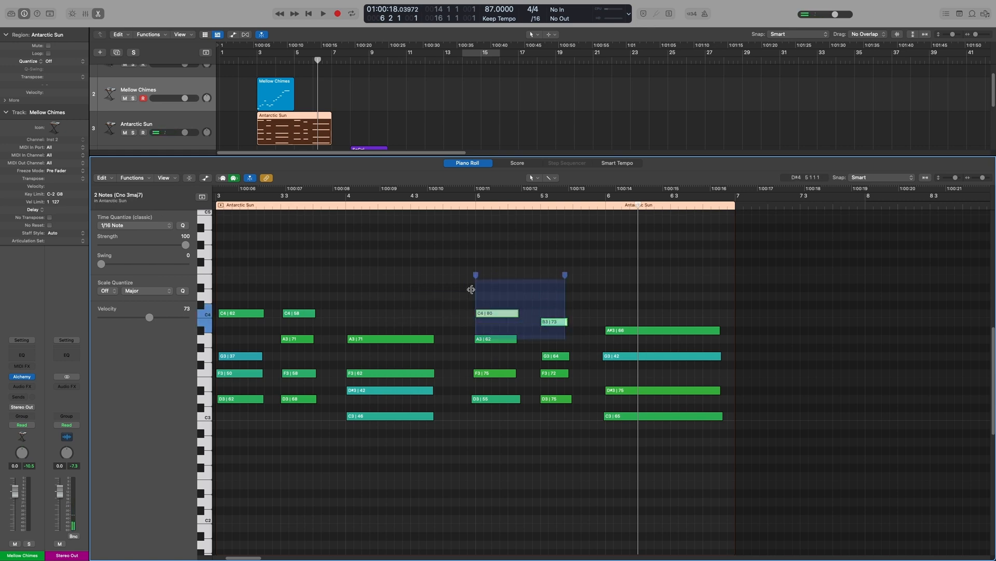
pyautogui.moveTo(464, 289); pyautogui.dragTo(589, 431)
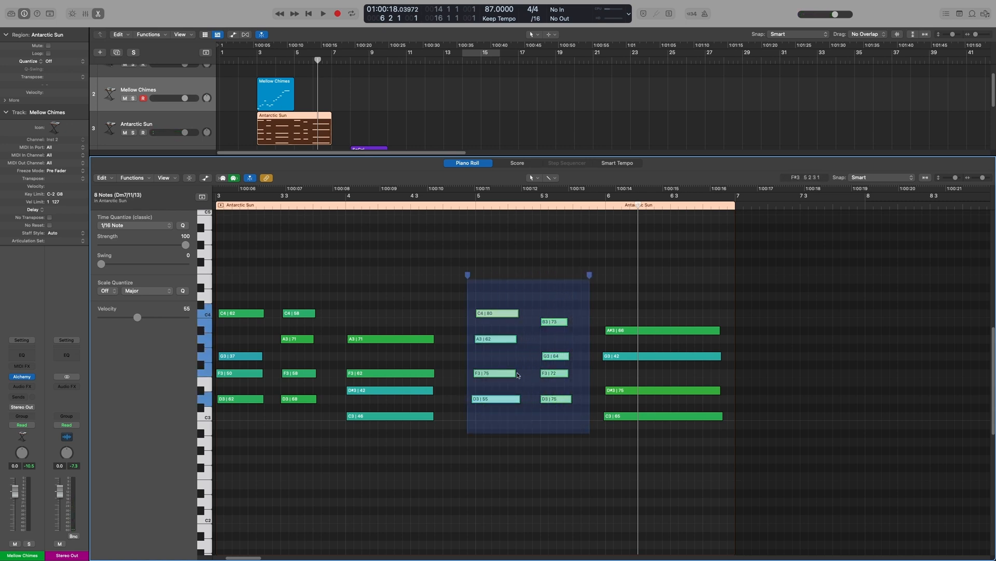
pyautogui.keyDown('shift'); pyautogui.click(506, 339); pyautogui.keyUp('shift')
pyautogui.keyDown('shift'); pyautogui.click(559, 376); pyautogui.keyUp('shift')
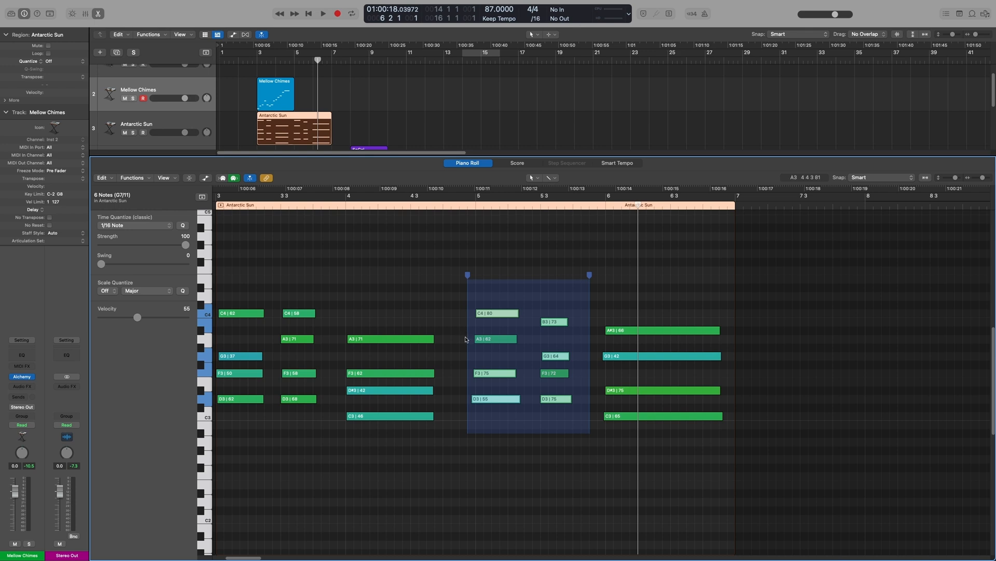
pyautogui.moveTo(466, 338); pyautogui.dragTo(403, 351)
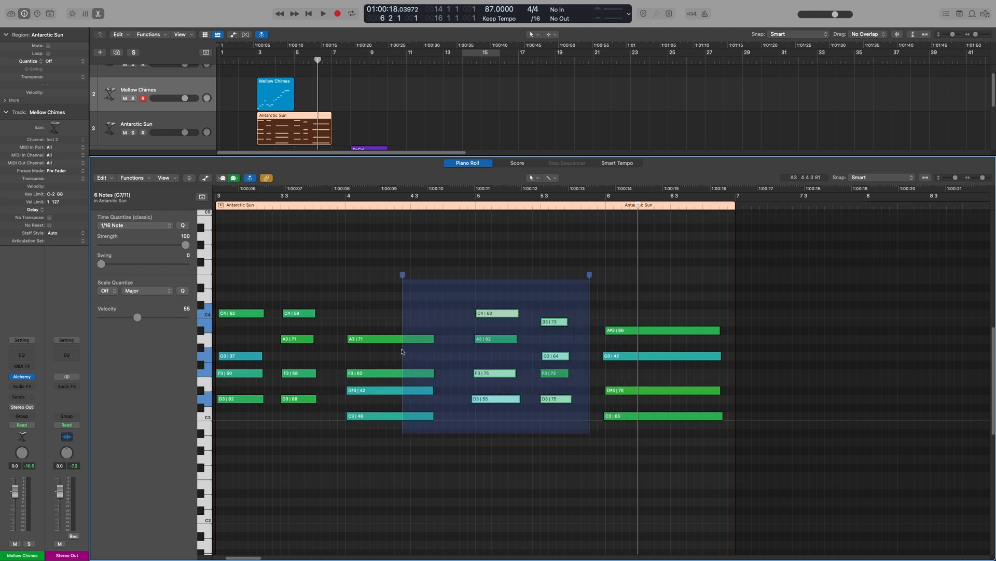
pyautogui.click(377, 310)
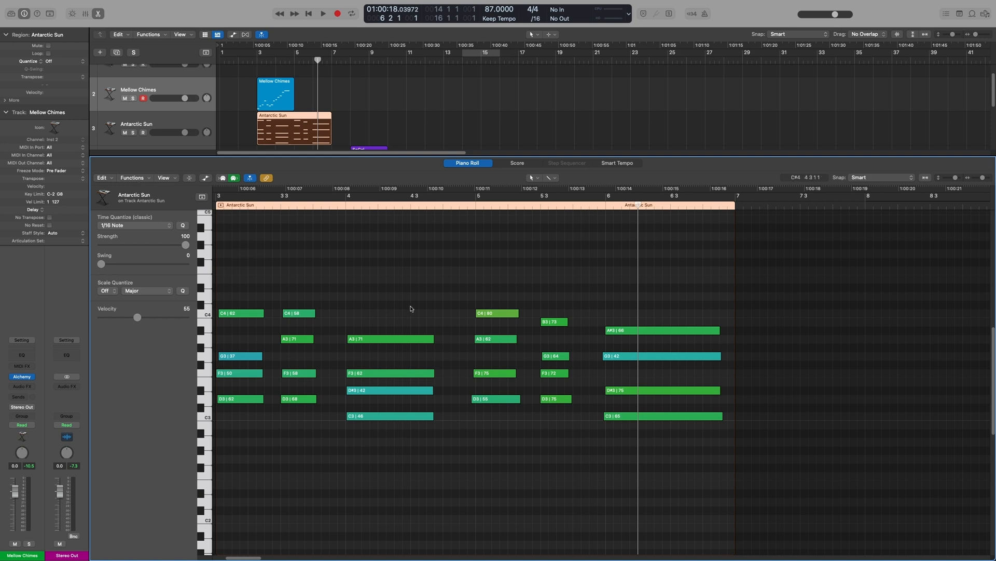
# Step: Check the Time Handles setting with a trial range above the notes of bars 3 and 4, then clear the range
pyautogui.click(141, 180)
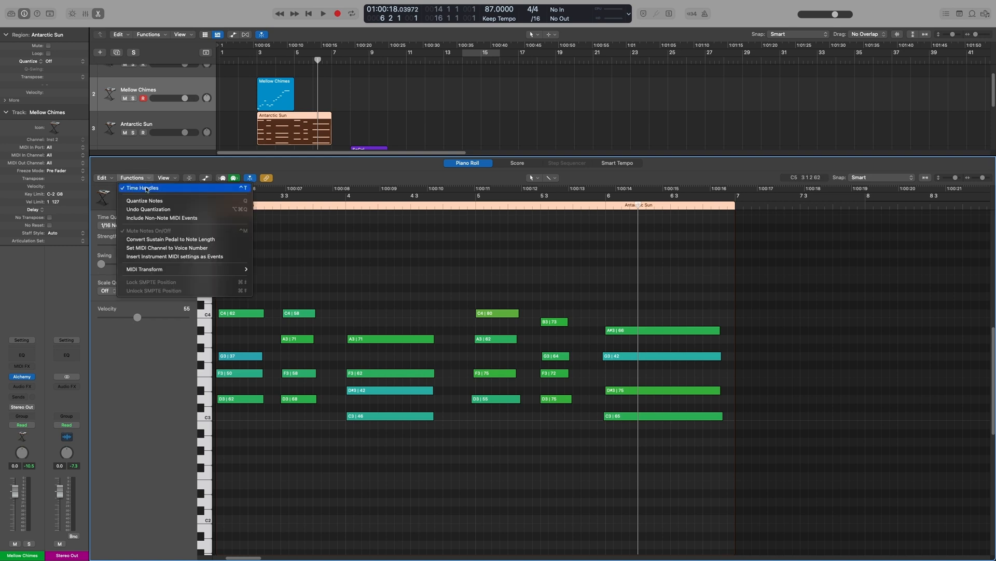
pyautogui.click(146, 188)
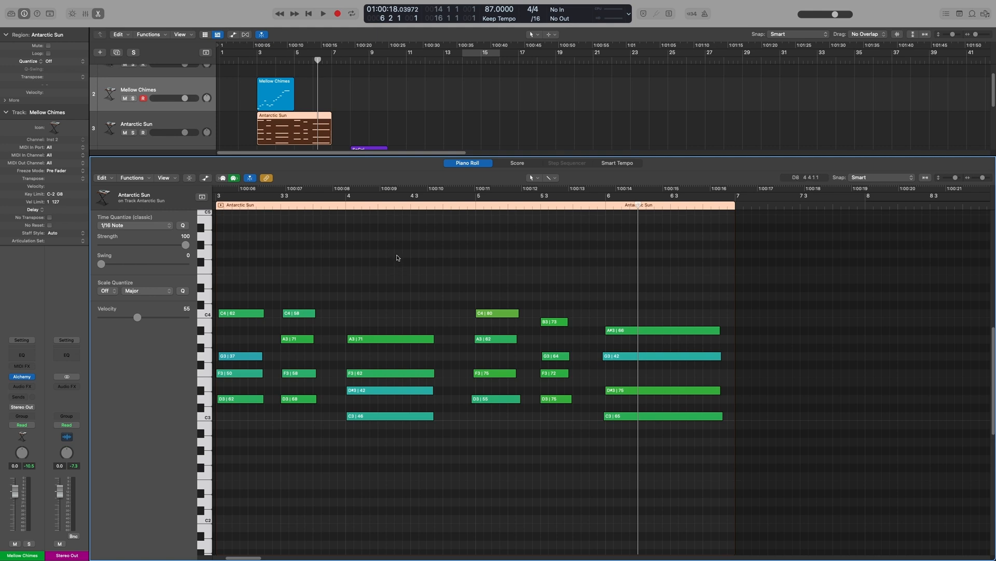
pyautogui.moveTo(387, 238); pyautogui.dragTo(581, 273)
pyautogui.moveTo(266, 228); pyautogui.dragTo(474, 282)
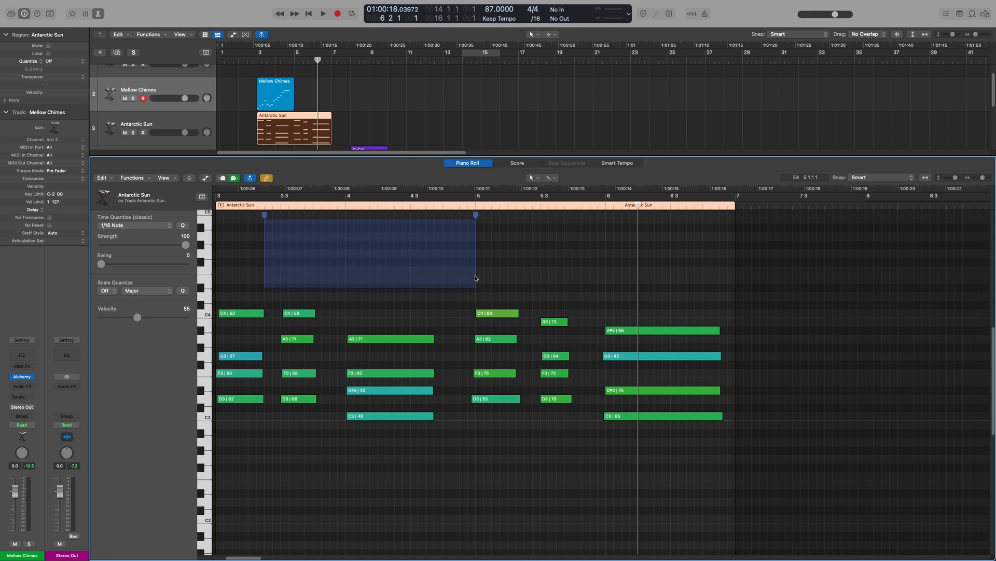
pyautogui.click(537, 277)
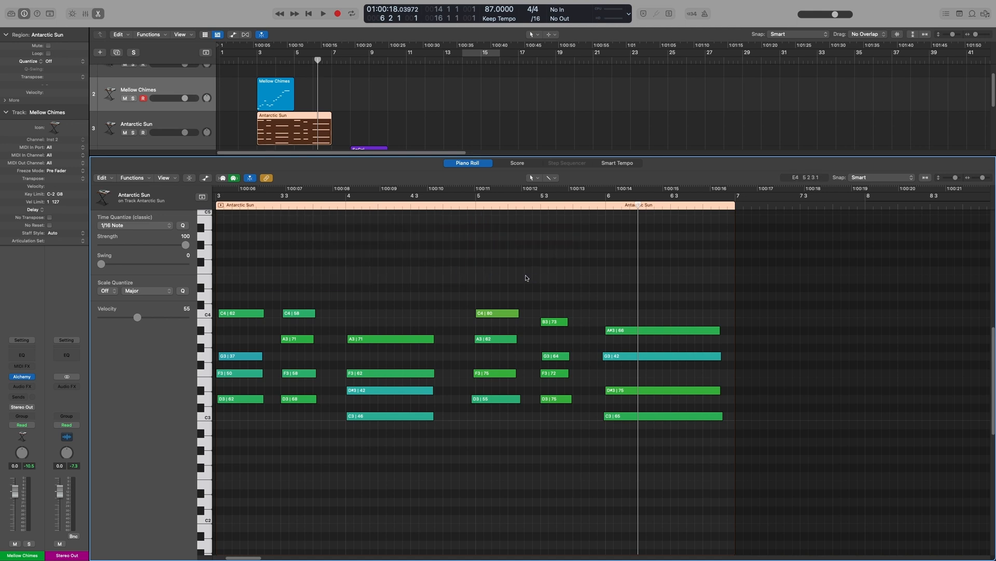
# Step: Show the SoCal drum region's notes from bar 8 in the Piano Roll
pyautogui.scroll(-2, 449, 120)
pyautogui.click(369, 136)
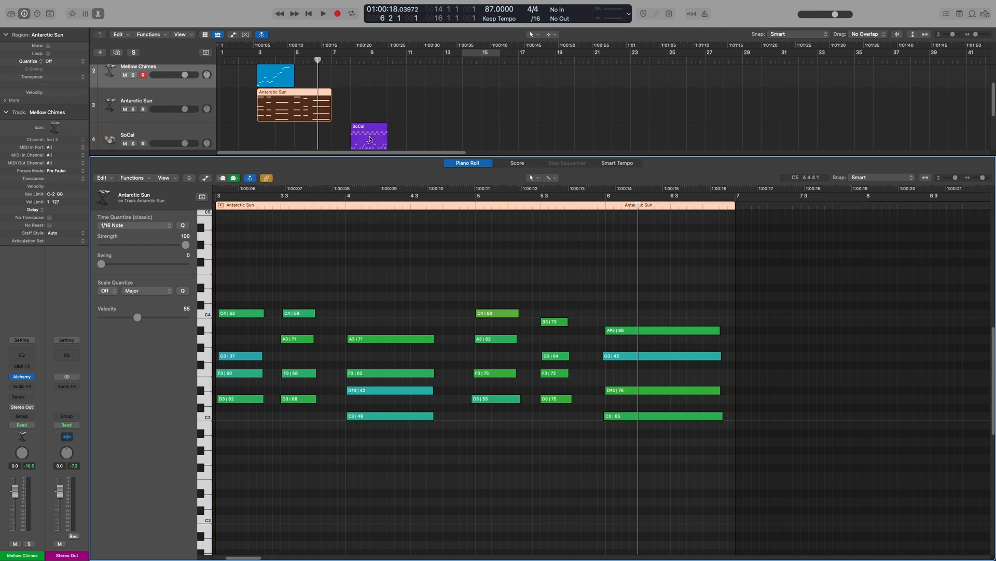
pyautogui.hscroll(10, 639, 268)
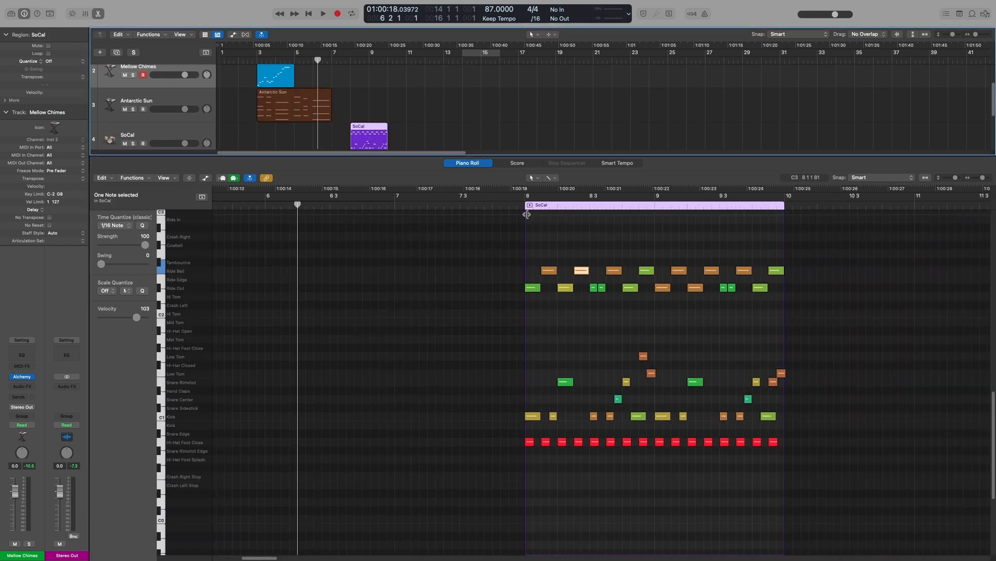
# Step: Play the SoCal region from bar 8, audition the two short Ride Out notes at 8 3, and clear the selection
pyautogui.click(521, 206)
pyautogui.press('space')
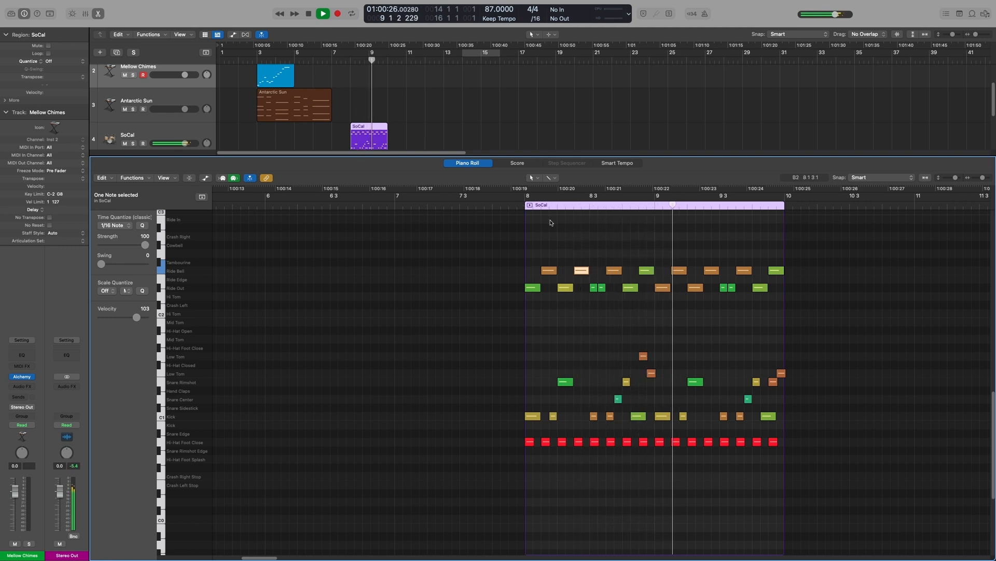
pyautogui.press('space')
pyautogui.hscroll(5, 685, 337)
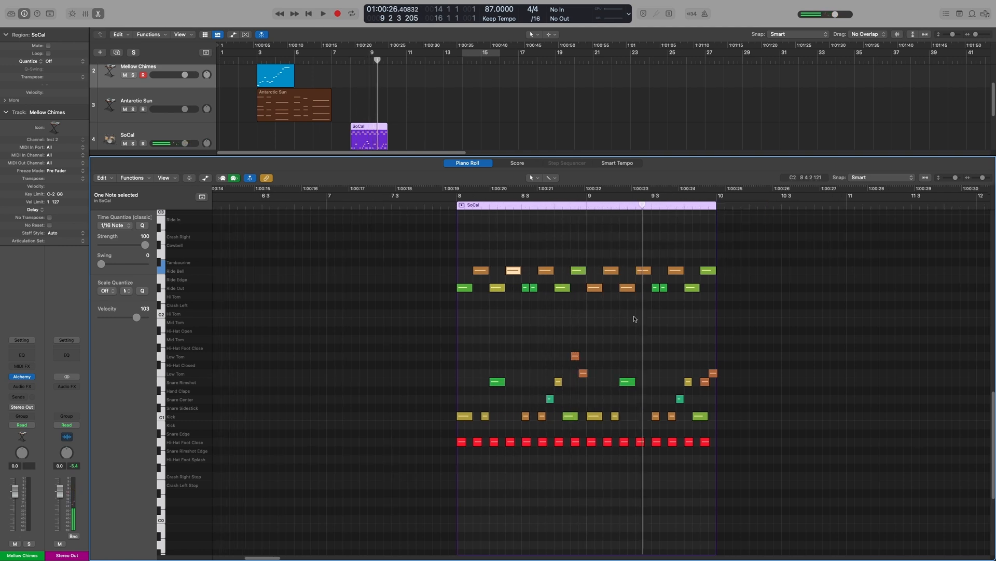
pyautogui.press('super+Right')
pyautogui.press('super+Right')
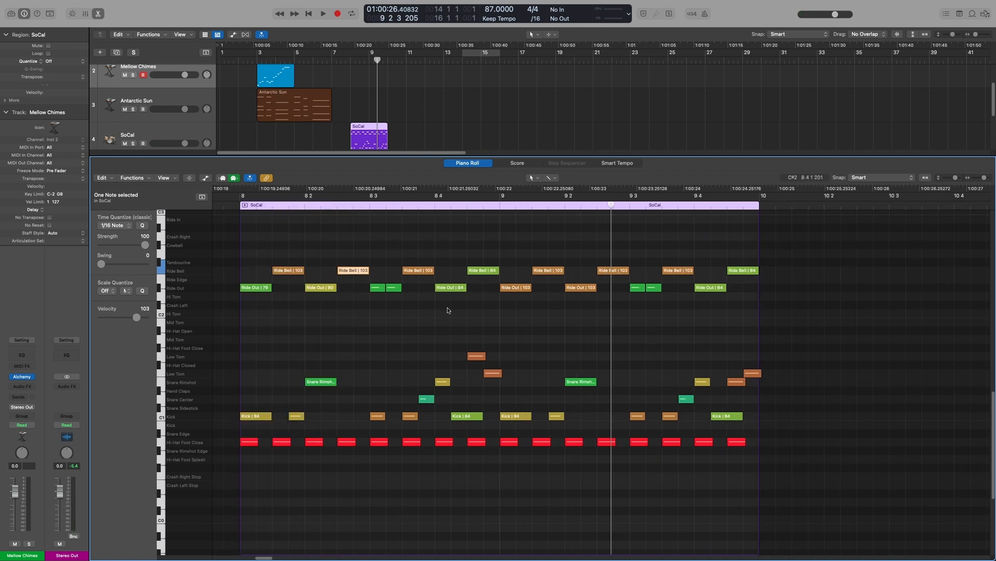
pyautogui.click(377, 287)
pyautogui.click(393, 287)
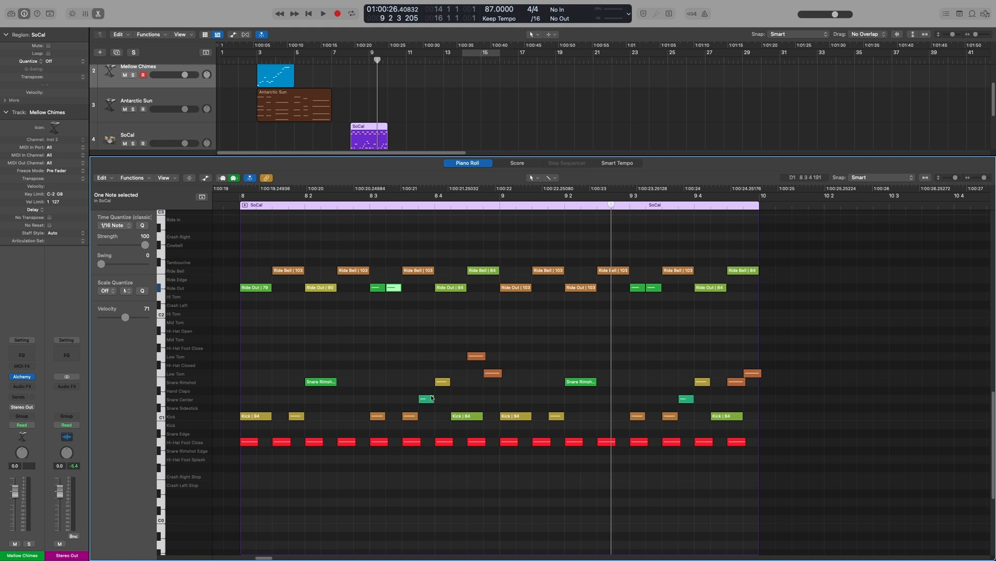
pyautogui.click(414, 330)
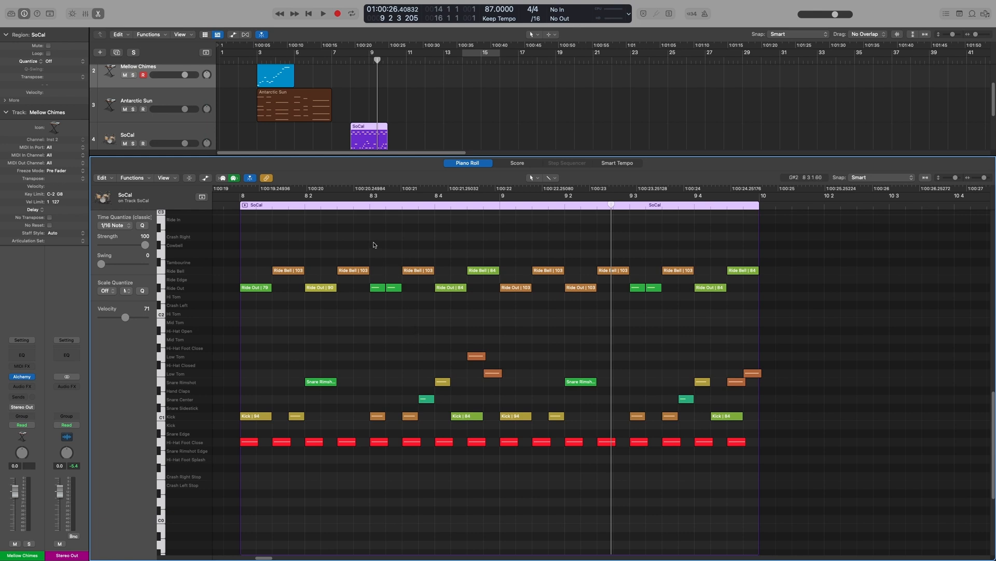
# Step: Enclose the ride notes from 8 3 to bar 9 in a time range, compress it to end at 8 4, and clear it
pyautogui.moveTo(371, 241); pyautogui.dragTo(495, 307)
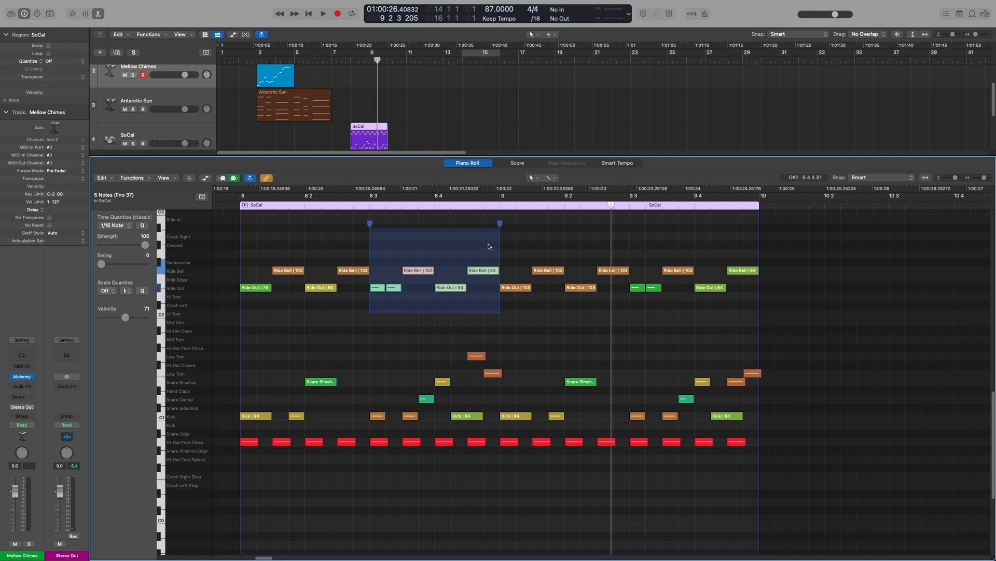
pyautogui.moveTo(500, 226); pyautogui.dragTo(433, 284)
pyautogui.click(464, 308)
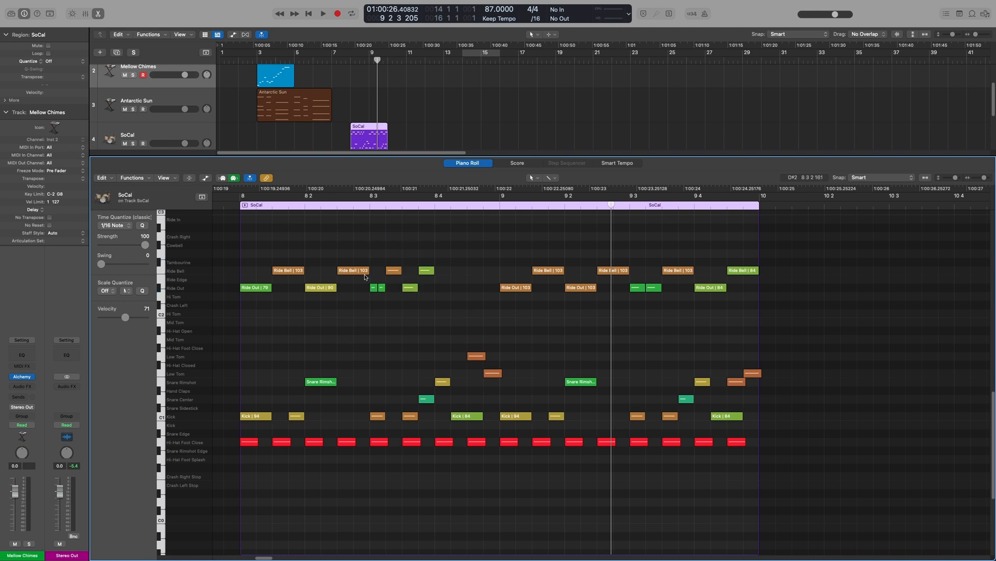
# Step: Play the compressed ride pattern from bar 8, then again from partway through the bar
pyautogui.click(232, 213)
pyautogui.press('space')
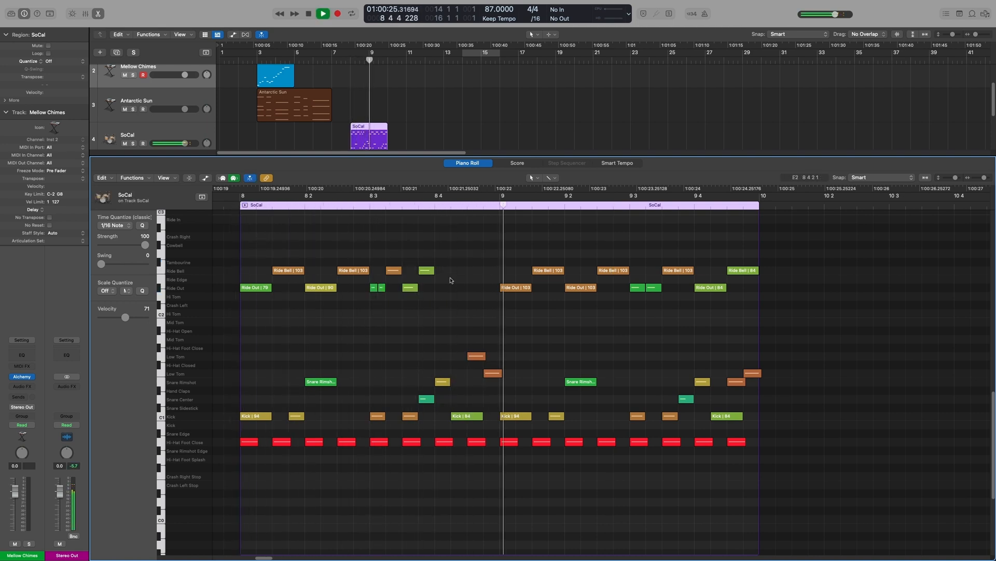
pyautogui.press('space')
pyautogui.click(343, 208)
pyautogui.press('space')
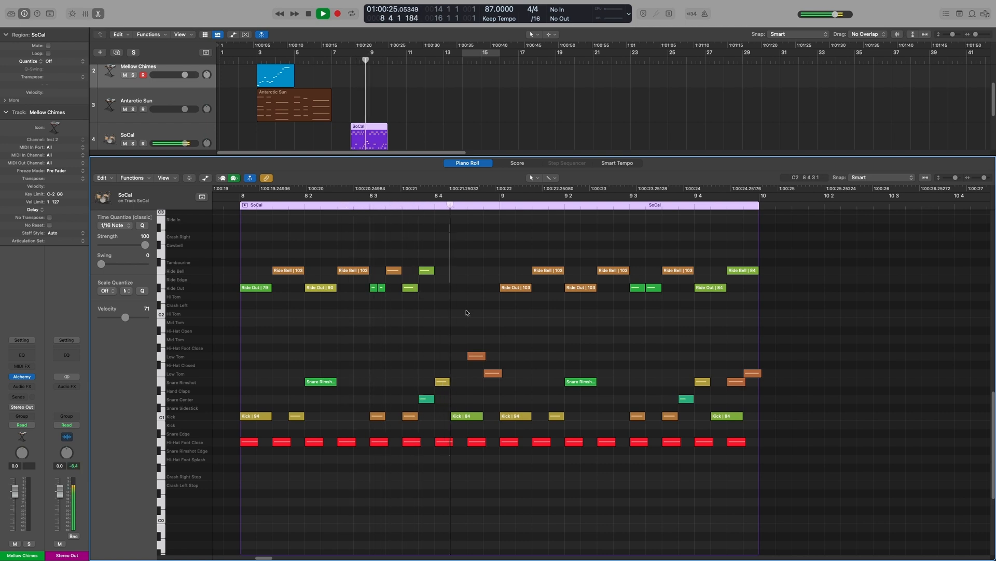
pyautogui.press('space')
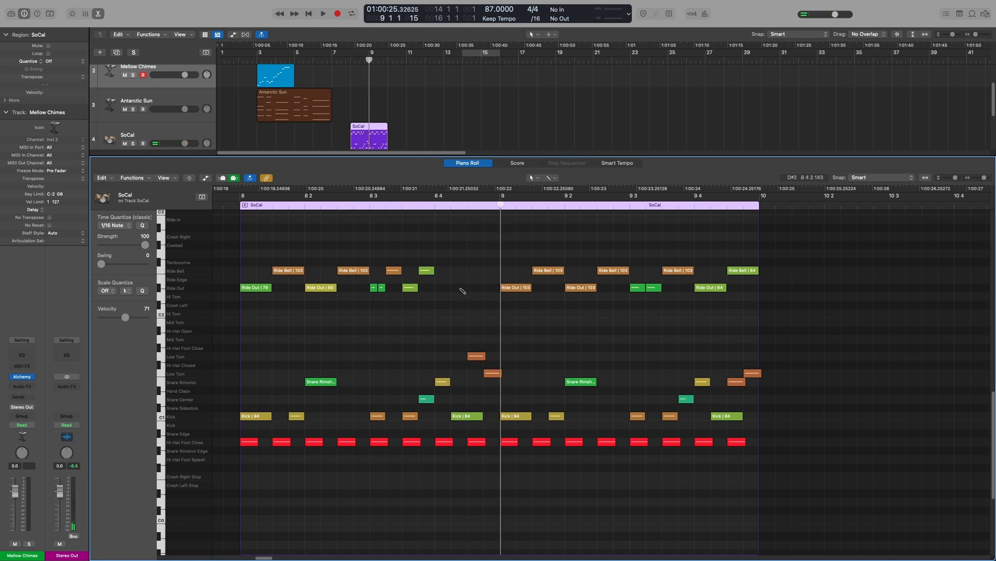
# Step: Add a short Ride Out note at 8 4 2 and play the region from bar 8
pyautogui.click(462, 289)
pyautogui.click(464, 289)
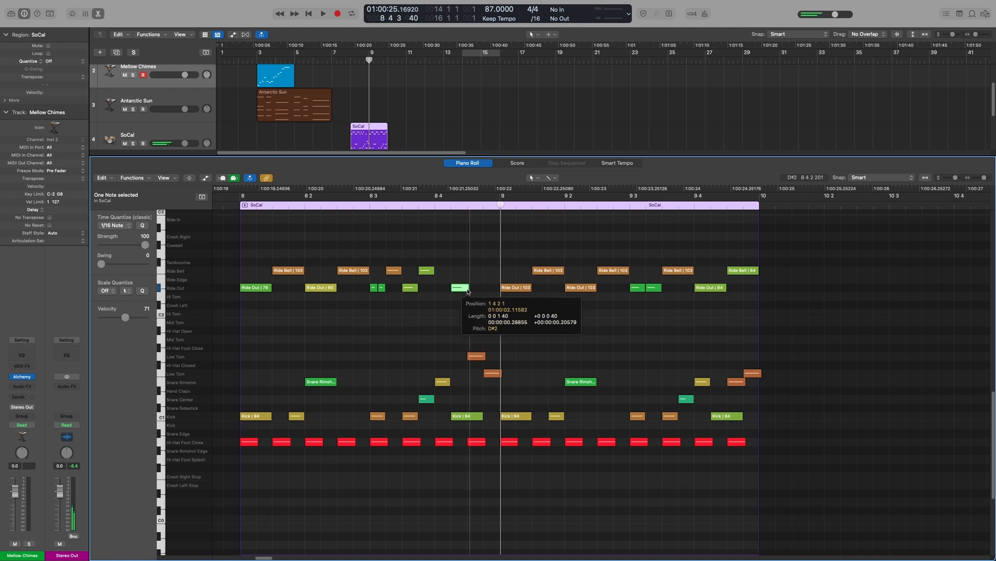
pyautogui.click(234, 205)
pyautogui.press('space')
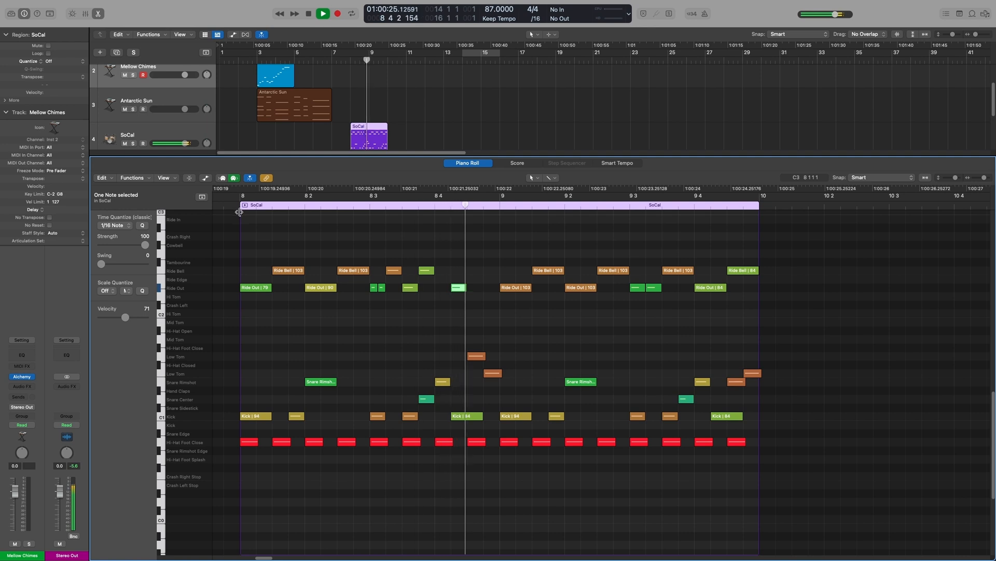
pyautogui.press('space')
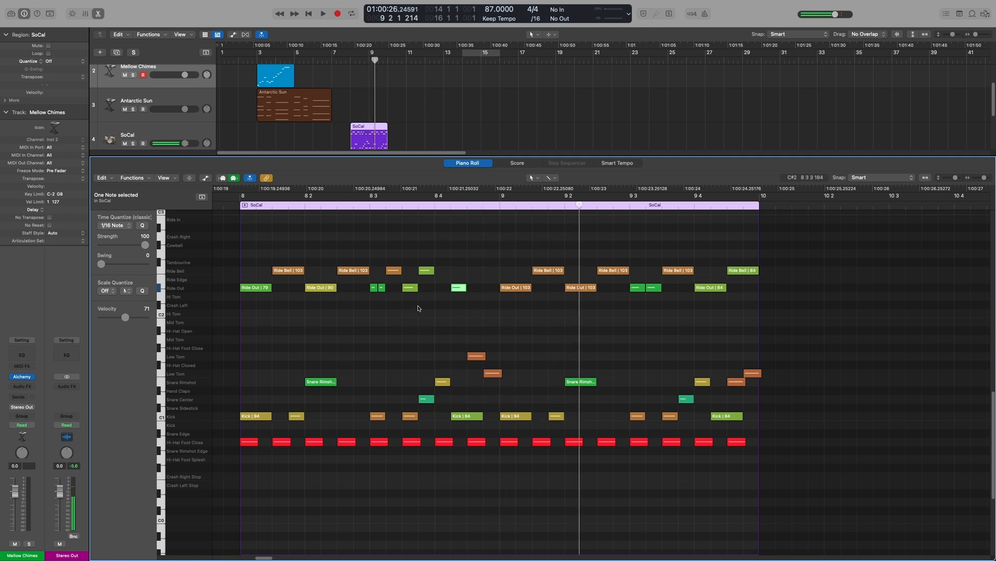
# Step: Mute the two Ride Out and two Ride Bell notes in the first half of bar 9, then unmute them
pyautogui.click(140, 180)
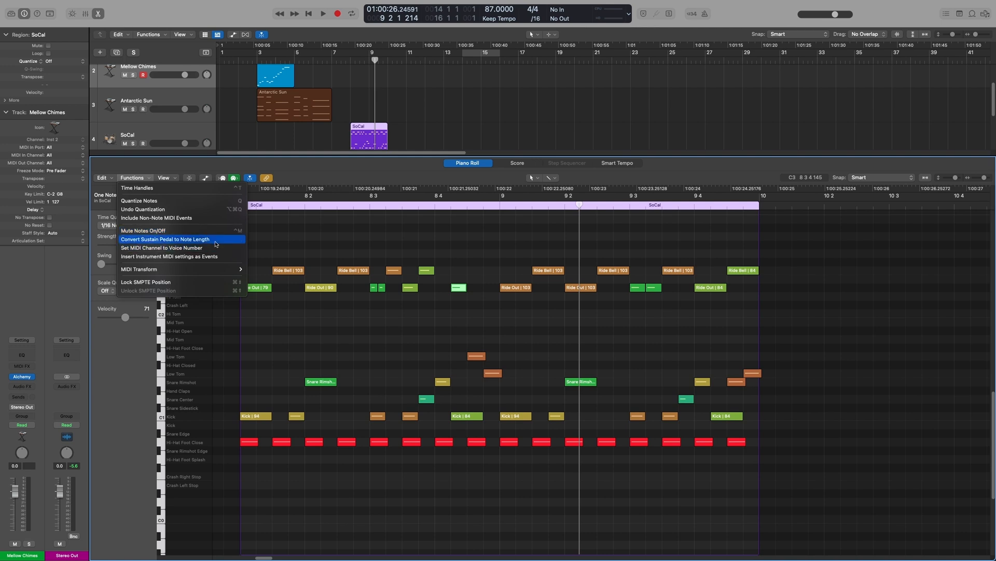
pyautogui.click(433, 296)
pyautogui.moveTo(621, 238); pyautogui.dragTo(530, 297)
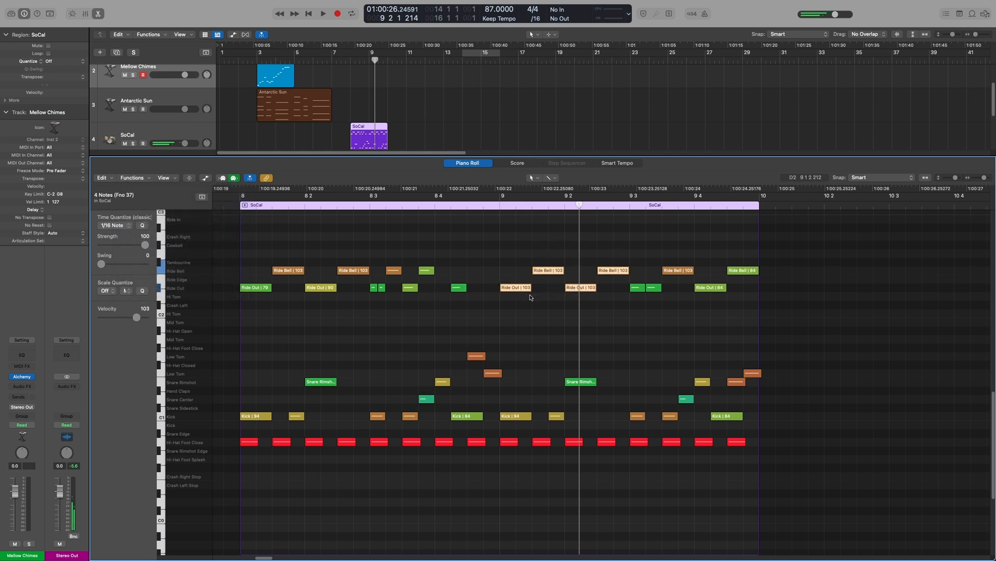
pyautogui.hotkey('ctrl', 'm')
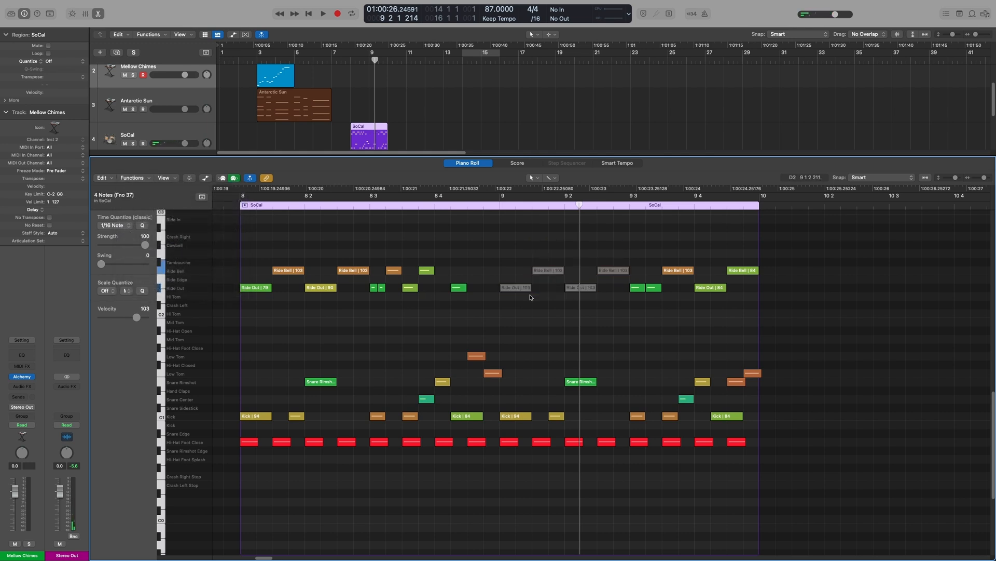
pyautogui.hotkey('ctrl', 'm')
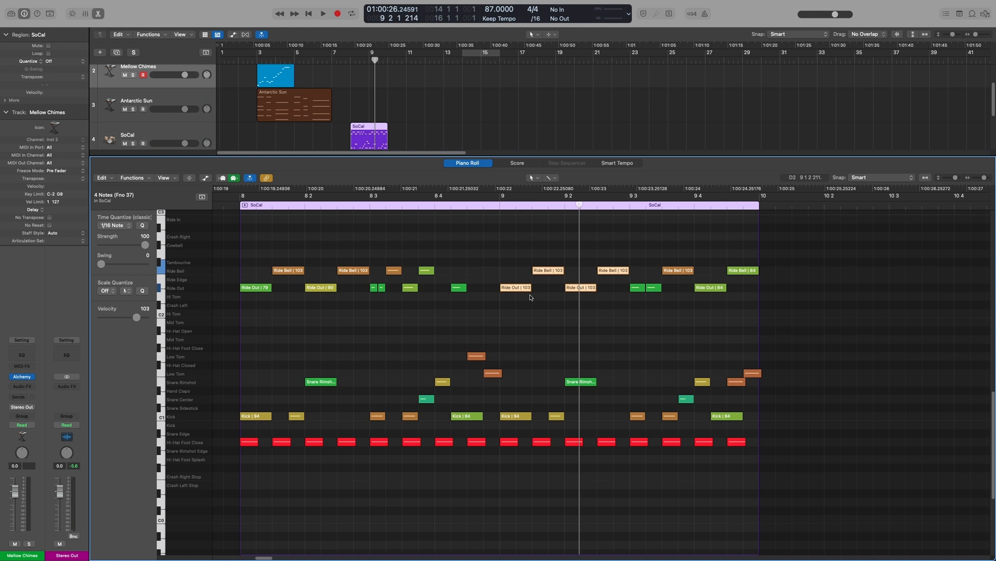
# Step: Show the Antarctic Sun region's notes and find the Convert Sustain Pedal to Note Length function
pyautogui.click(291, 106)
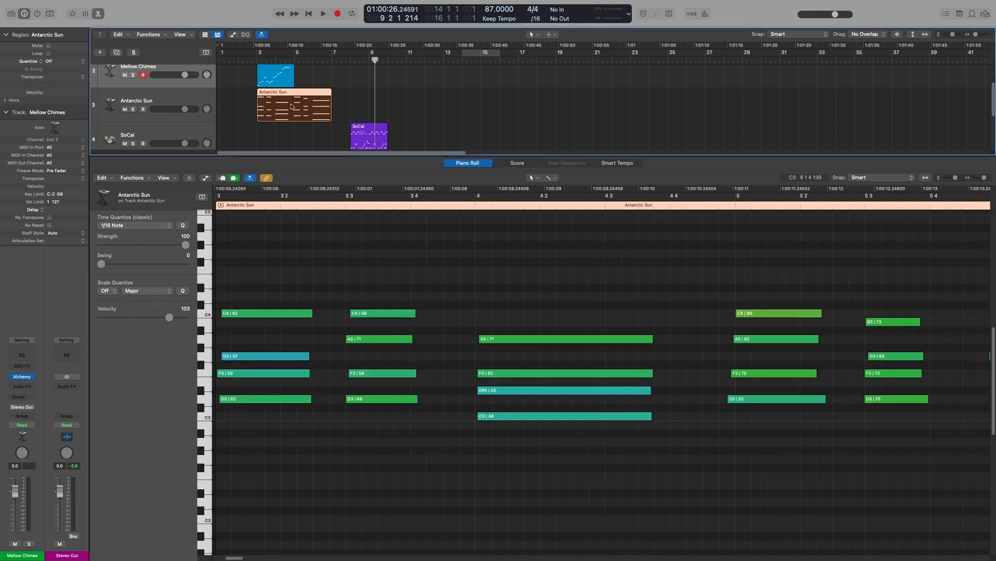
pyautogui.click(132, 177)
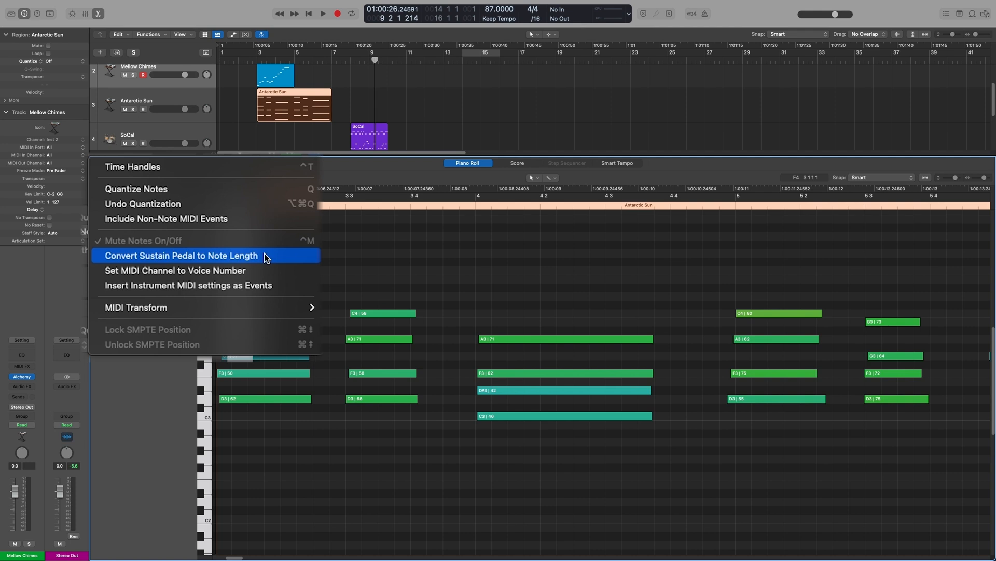
pyautogui.click(264, 254)
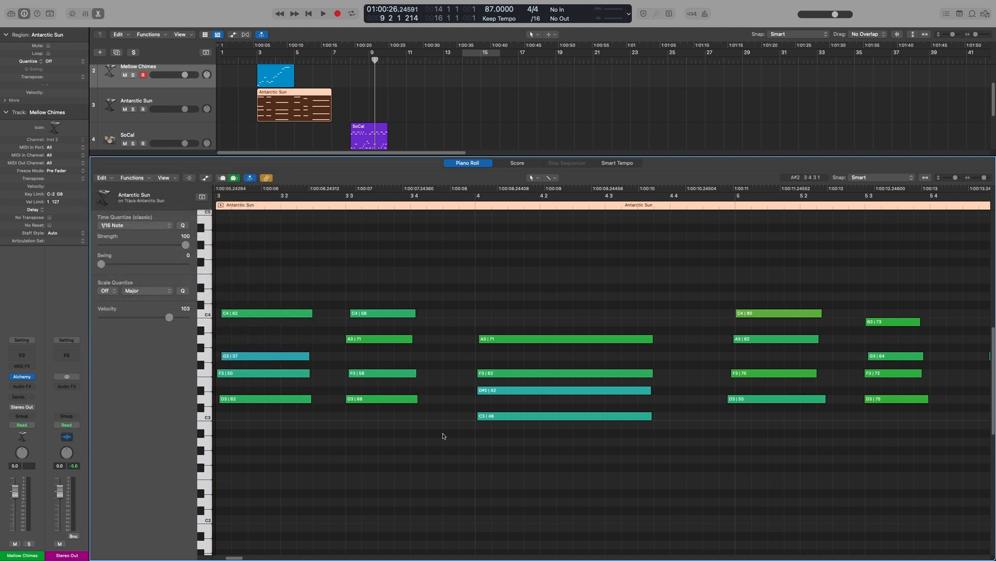
# Step: Show the Automation/MIDI lane for the Antarctic Sun region and set it to Sustain
pyautogui.press('a')
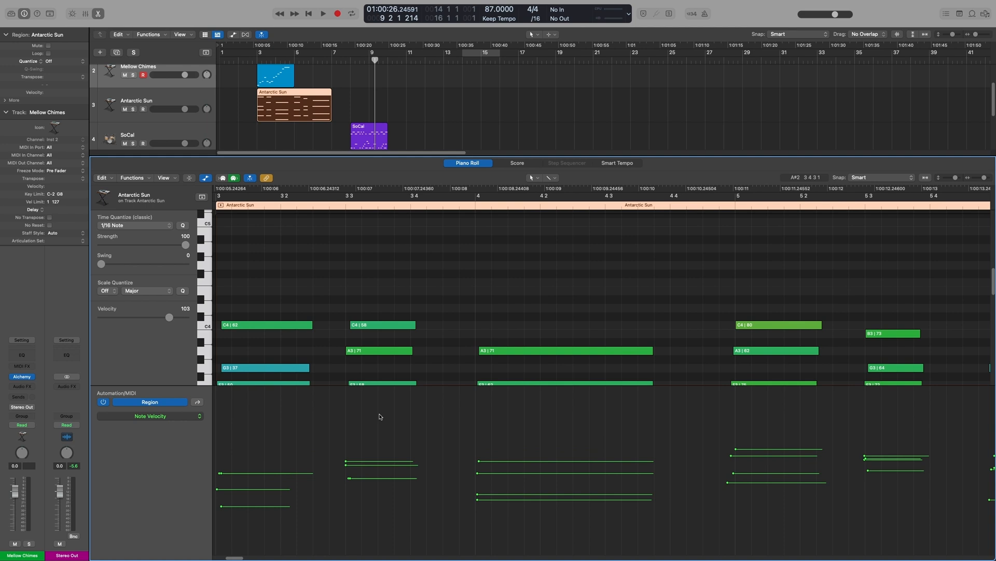
pyautogui.click(178, 416)
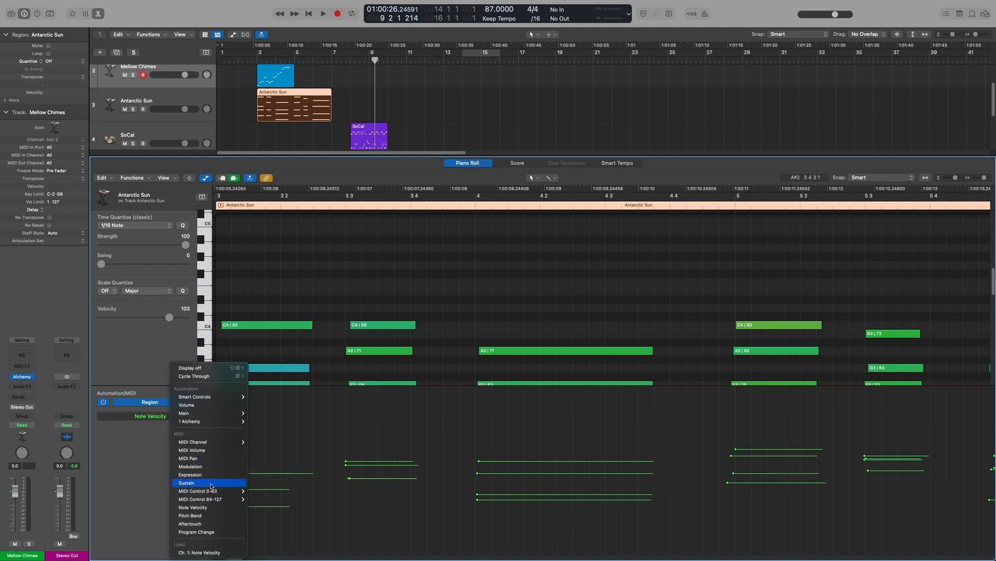
pyautogui.click(211, 484)
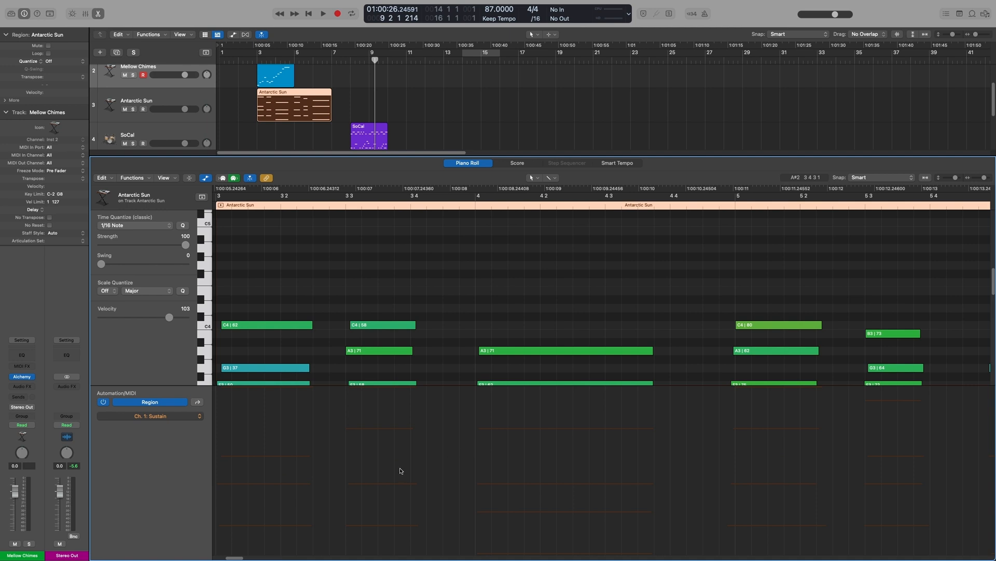
# Step: Draw sustain values of 85 from bar 3, 0 from just before bar 4, and 93 from just before 5 3
pyautogui.scroll(-3, 456, 303)
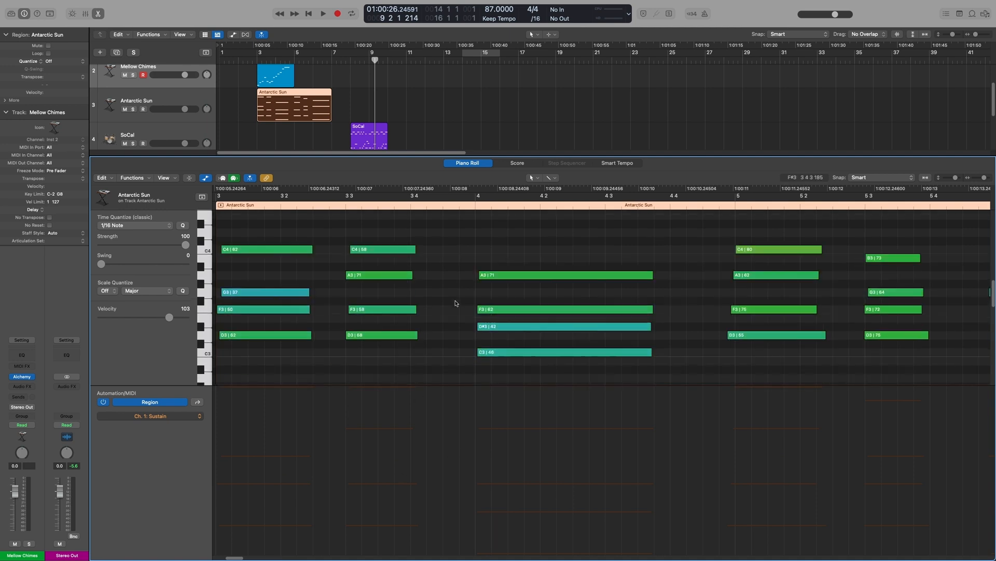
pyautogui.press('super+Left')
pyautogui.press('super+Left')
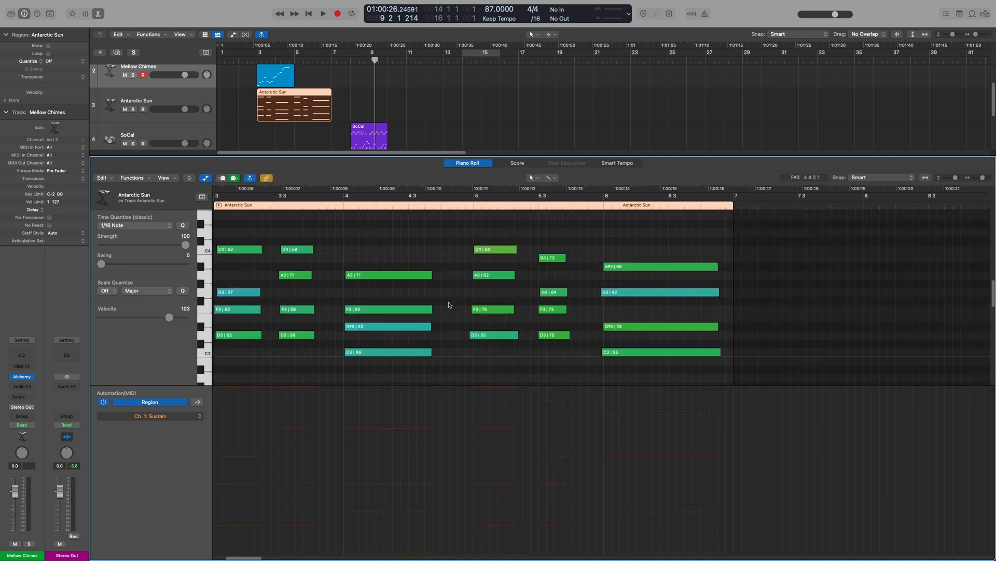
pyautogui.hscroll(-3, 356, 408)
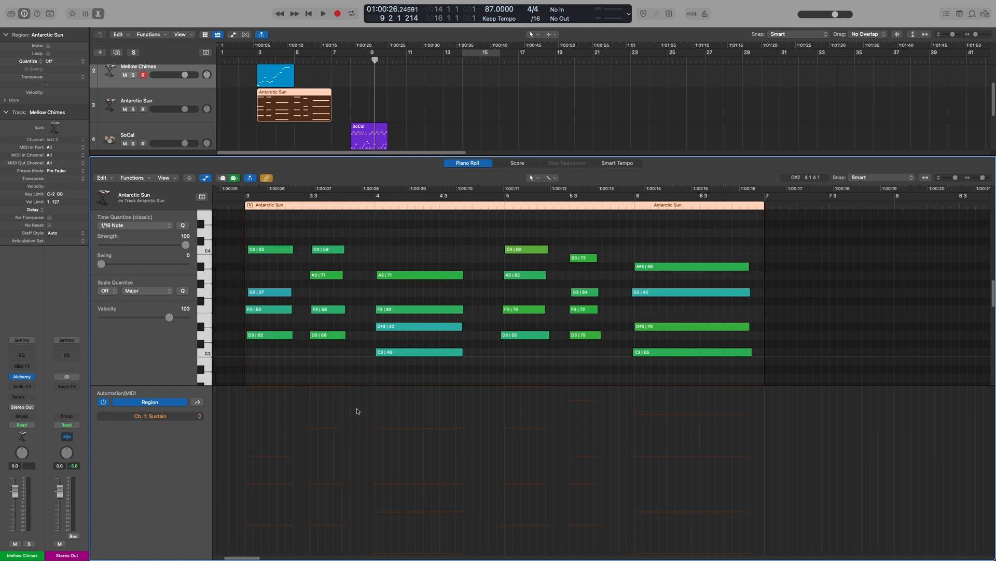
pyautogui.click(304, 441)
pyautogui.click(423, 442)
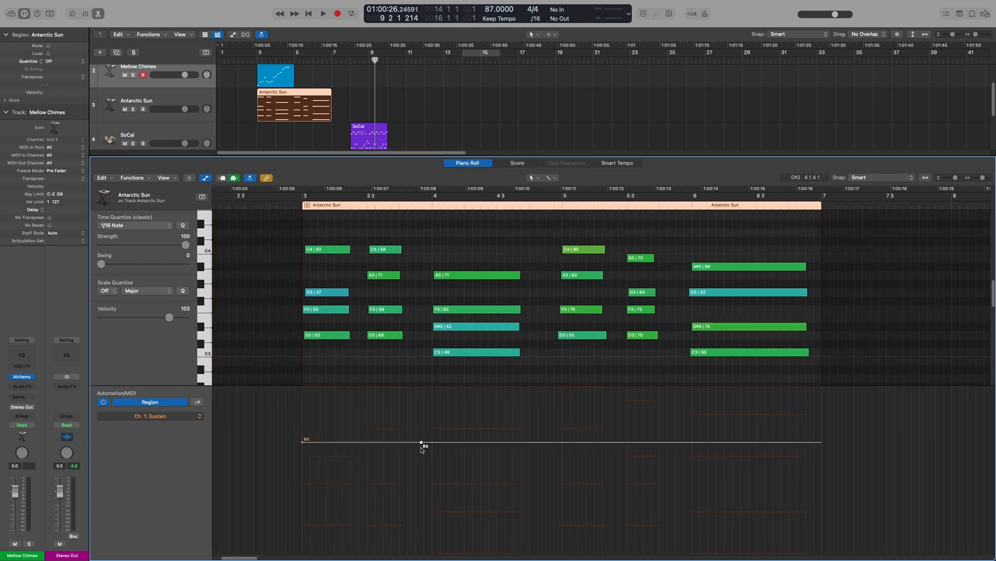
pyautogui.moveTo(422, 444); pyautogui.dragTo(436, 552)
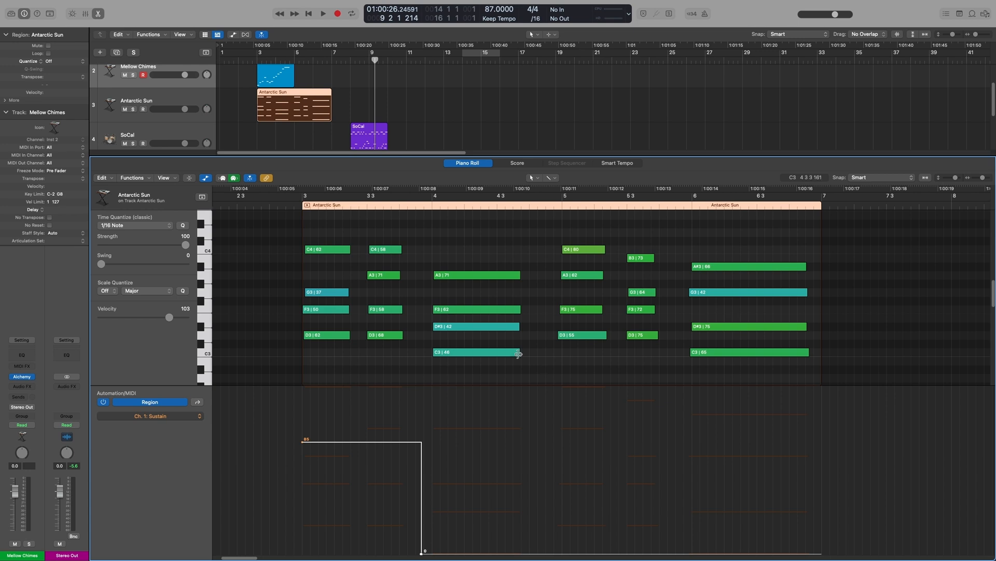
pyautogui.click(628, 553)
pyautogui.moveTo(628, 553); pyautogui.dragTo(623, 433)
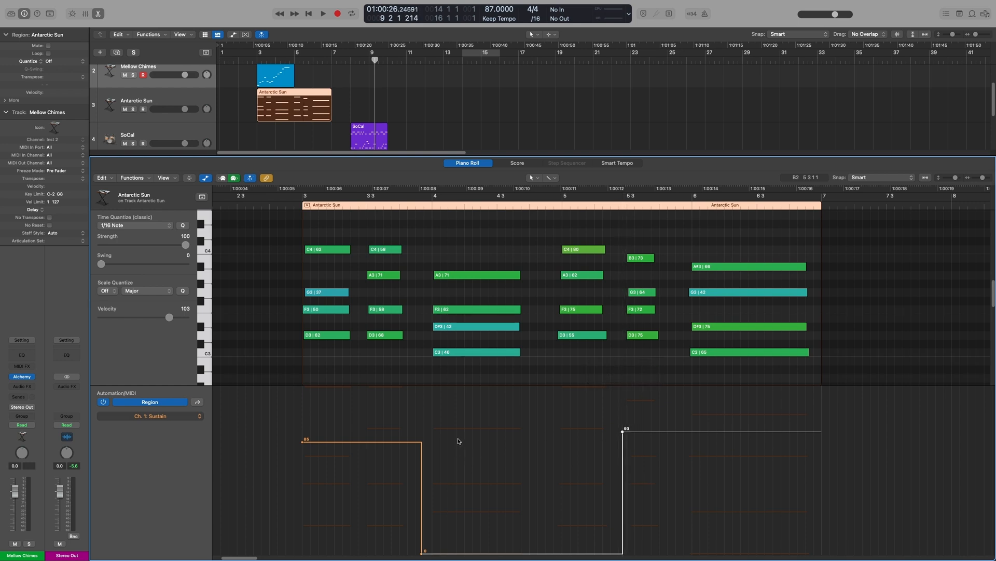
# Step: Convert the sustain pedal data to note lengths in the Antarctic Sun region, then undo the conversion
pyautogui.click(136, 178)
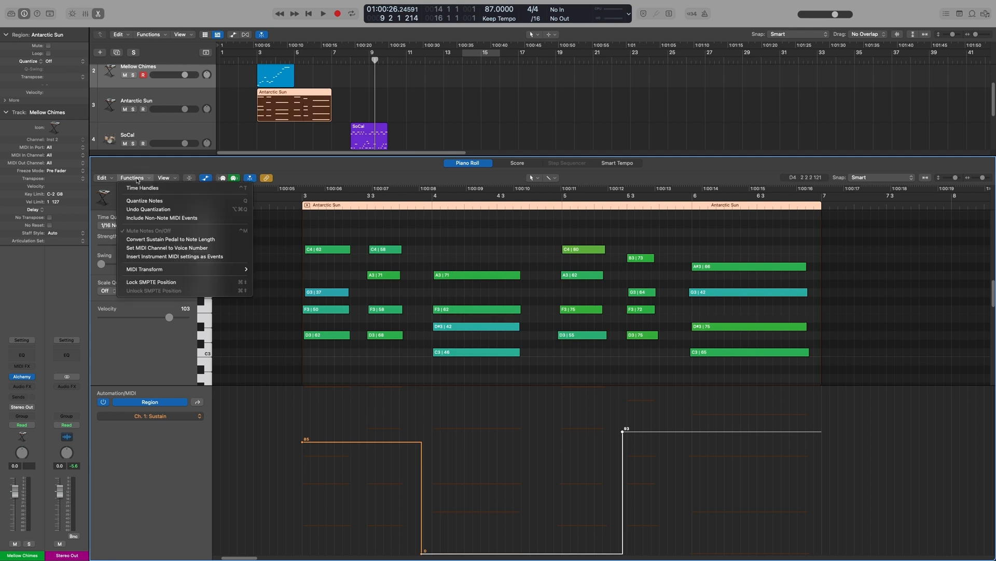
pyautogui.click(155, 232)
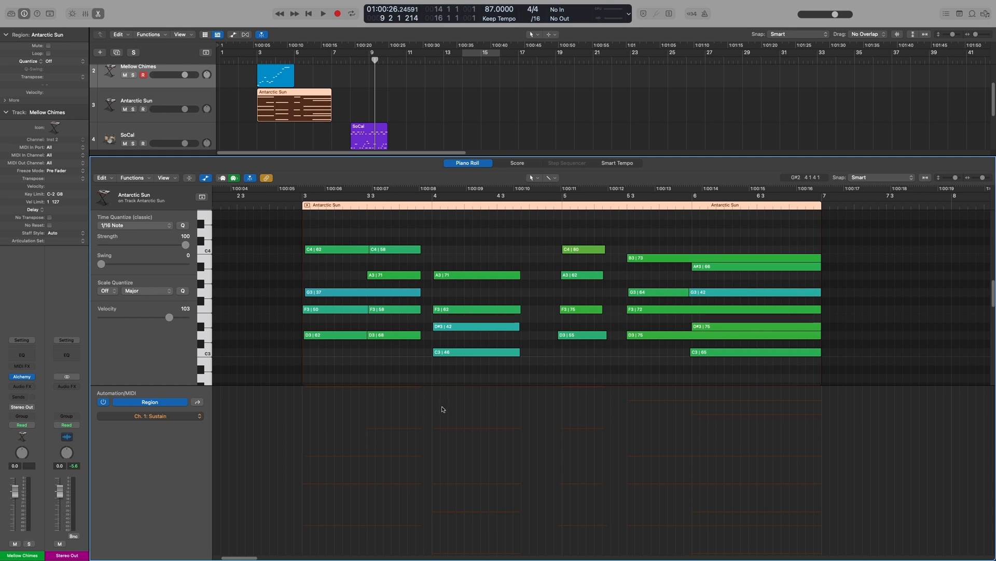
pyautogui.press('super+z')
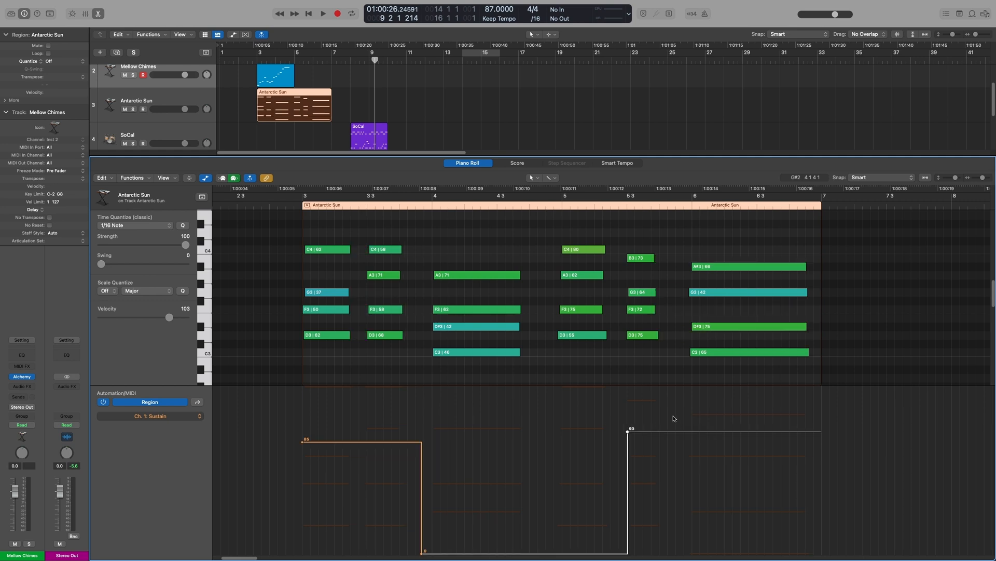
# Step: Delete all the sustain points from the Antarctic Sun region and hide the Automation/MIDI lane
pyautogui.moveTo(674, 423); pyautogui.dragTo(297, 485)
pyautogui.press('Delete')
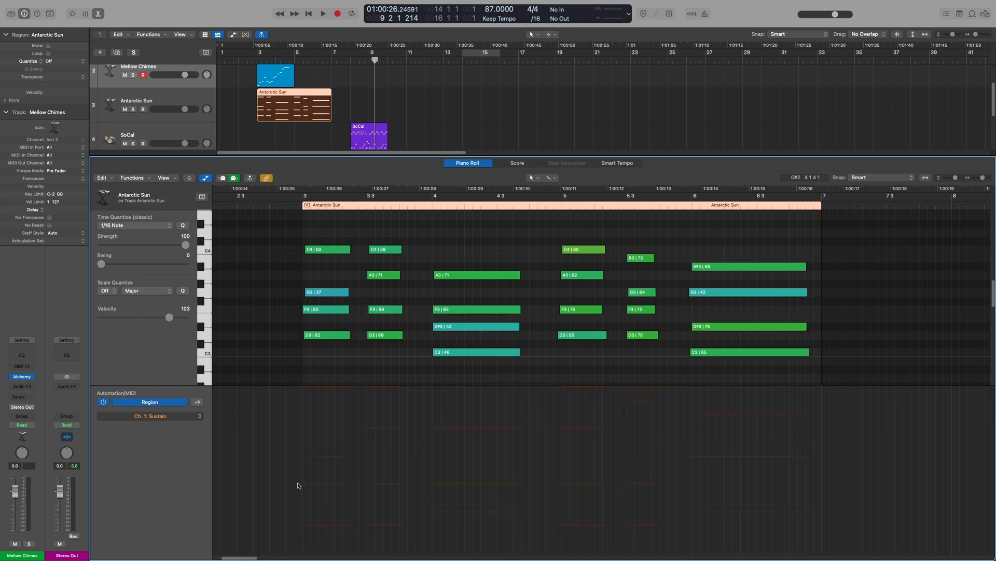
pyautogui.press('a')
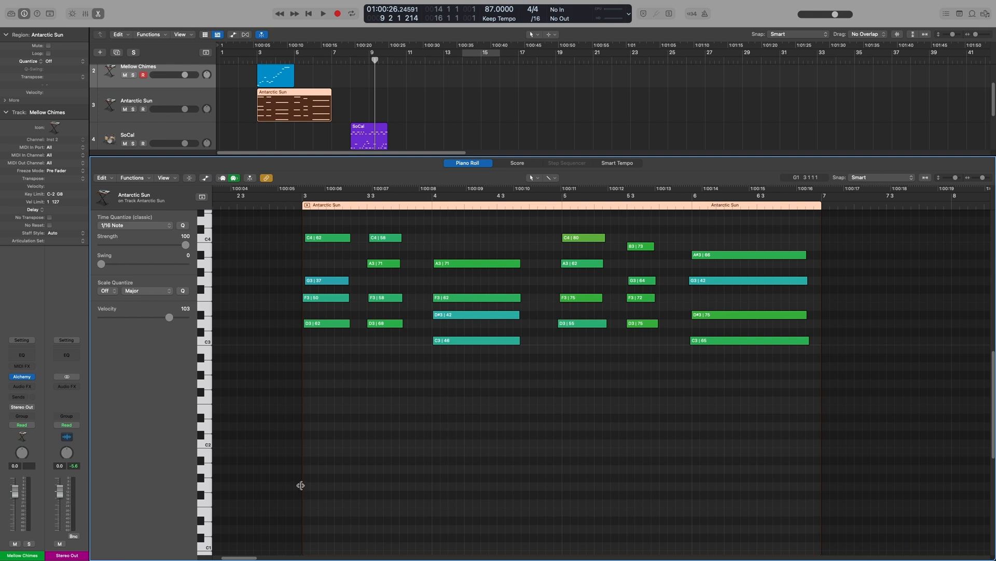
# Step: Open the Inst 5 region on the Strings track in the Piano Roll and enlarge its timeline around bar 14
pyautogui.click(138, 179)
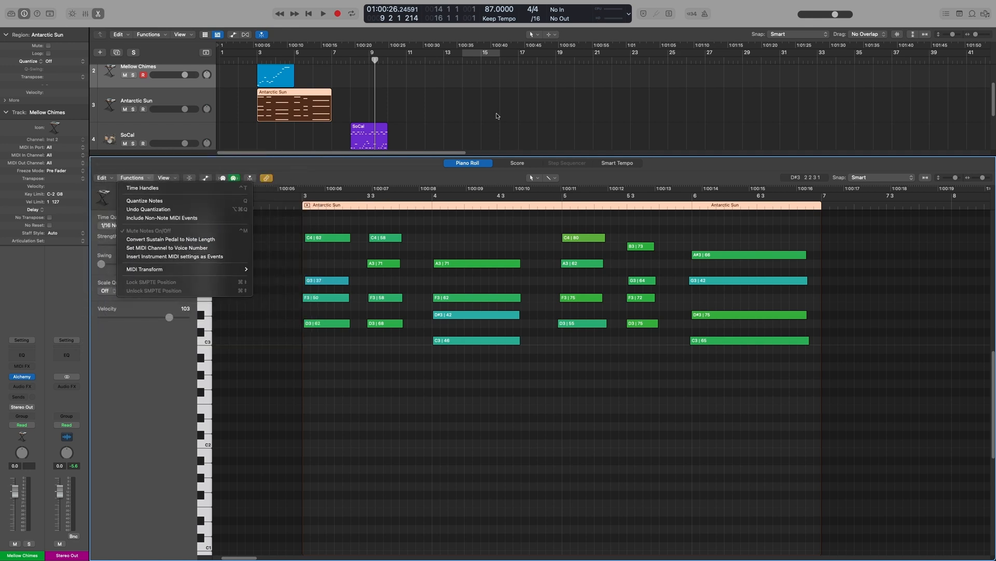
pyautogui.click(472, 120)
pyautogui.scroll(-3, 472, 120)
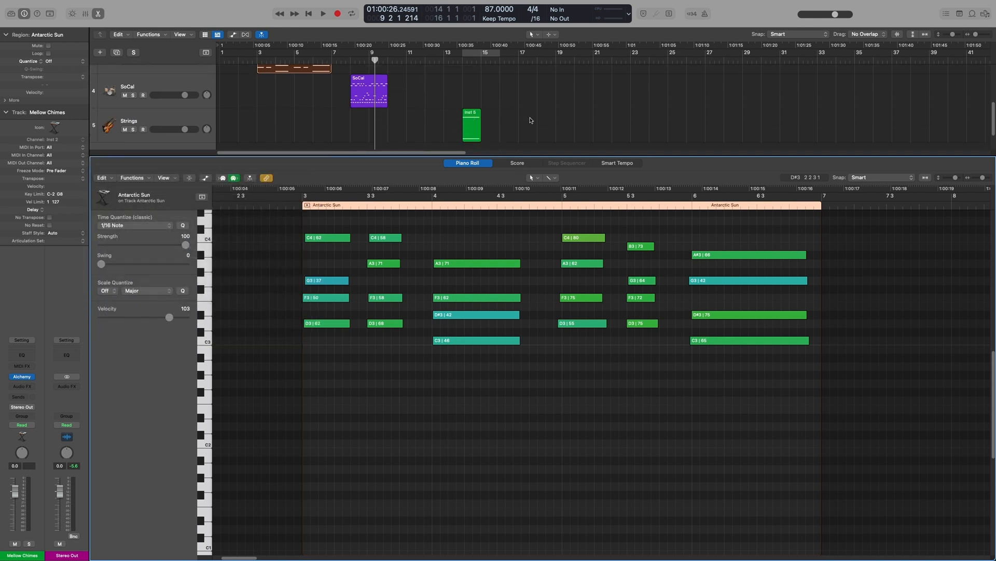
pyautogui.click(476, 127)
pyautogui.click(472, 60)
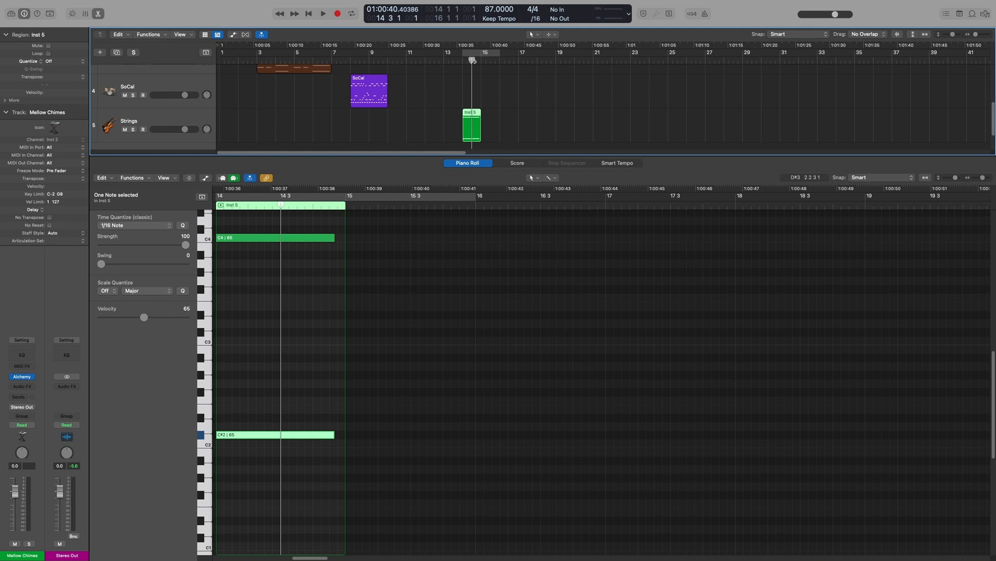
pyautogui.press('super+Right')
pyautogui.press('super+Right')
pyautogui.press('super+Right')
pyautogui.press('super+Right')
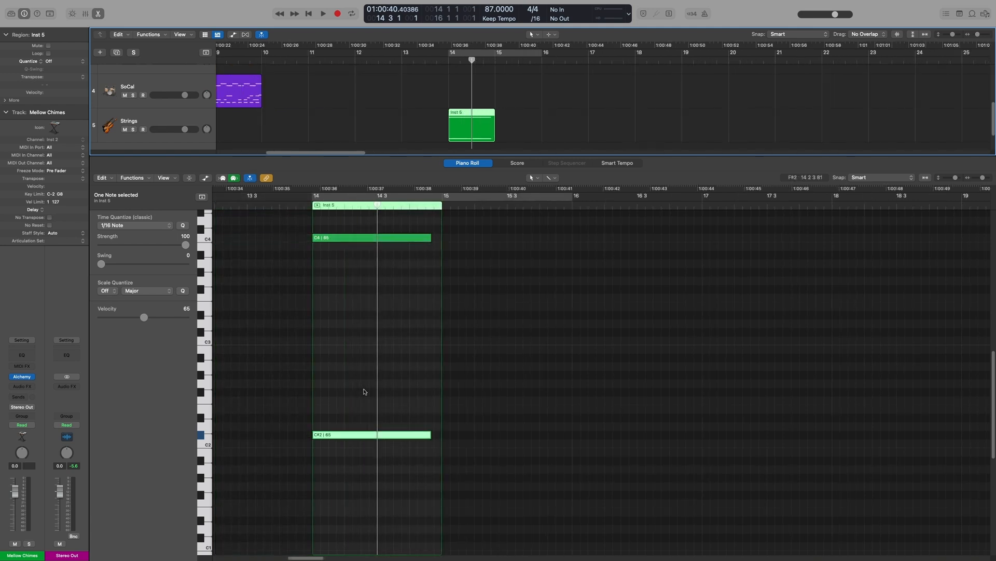
# Step: Lower the bottom note of the Inst 5 region to C2
pyautogui.click(350, 237)
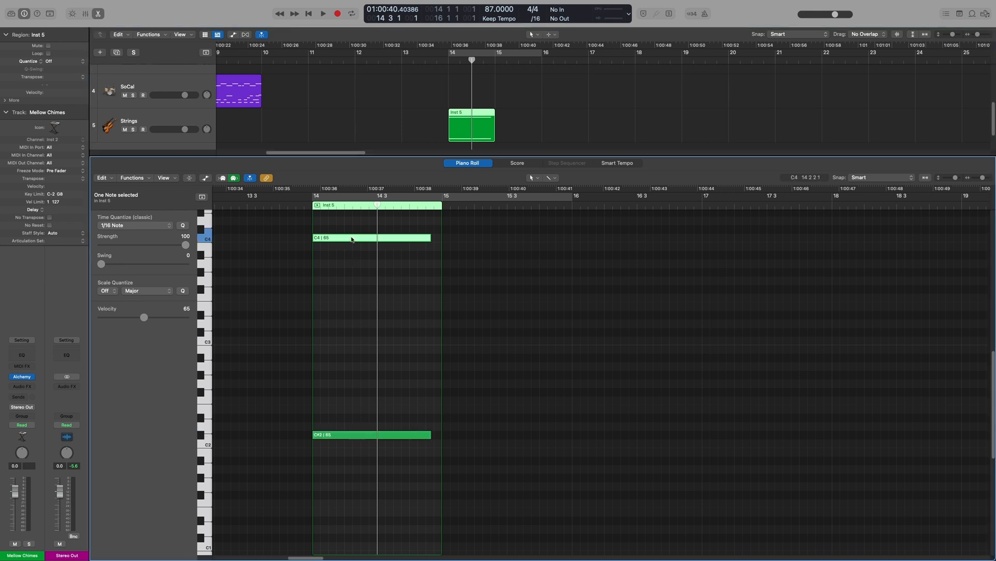
pyautogui.click(349, 434)
pyautogui.moveTo(349, 434); pyautogui.dragTo(344, 443)
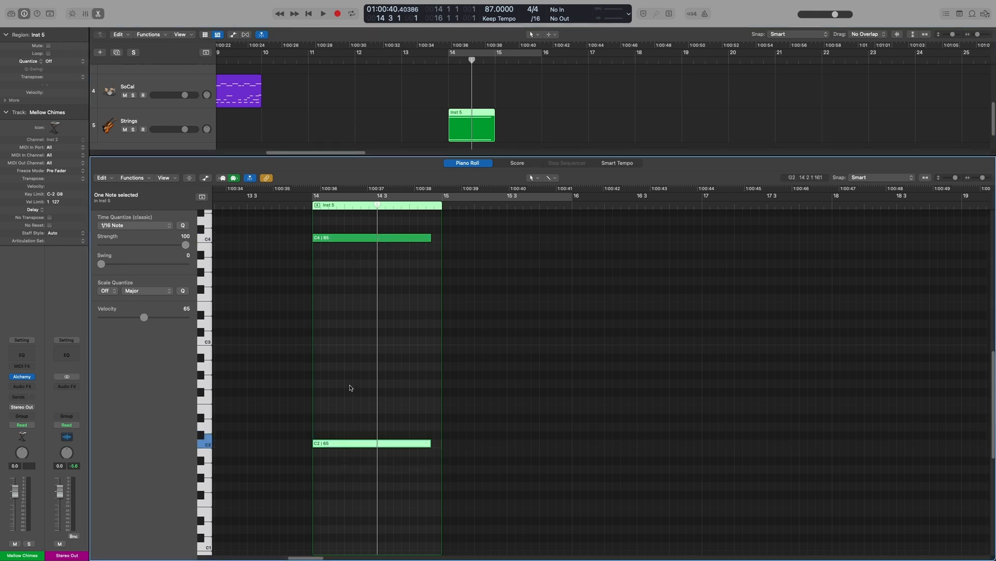
# Step: Examine the MIDI channels of 1st Violins and Cellos in the Strings track's Kontakt instrument, then close it
pyautogui.click(112, 132)
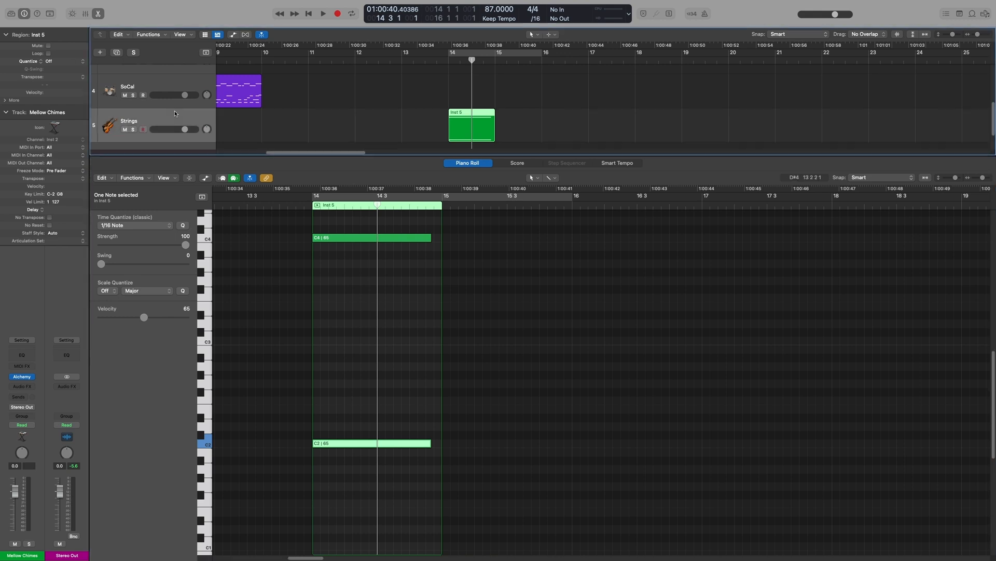
pyautogui.click(28, 375)
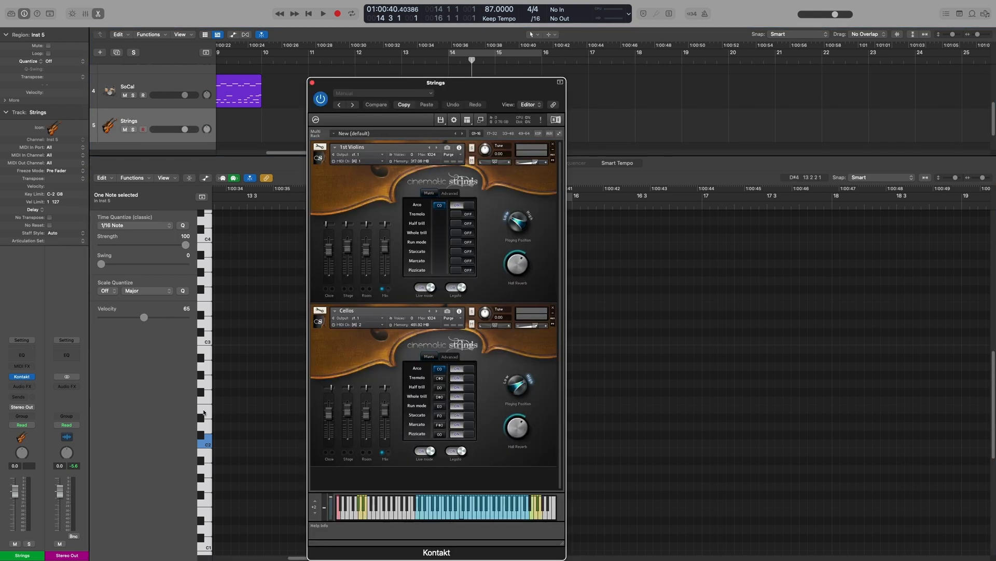
pyautogui.moveTo(452, 83); pyautogui.dragTo(738, 66)
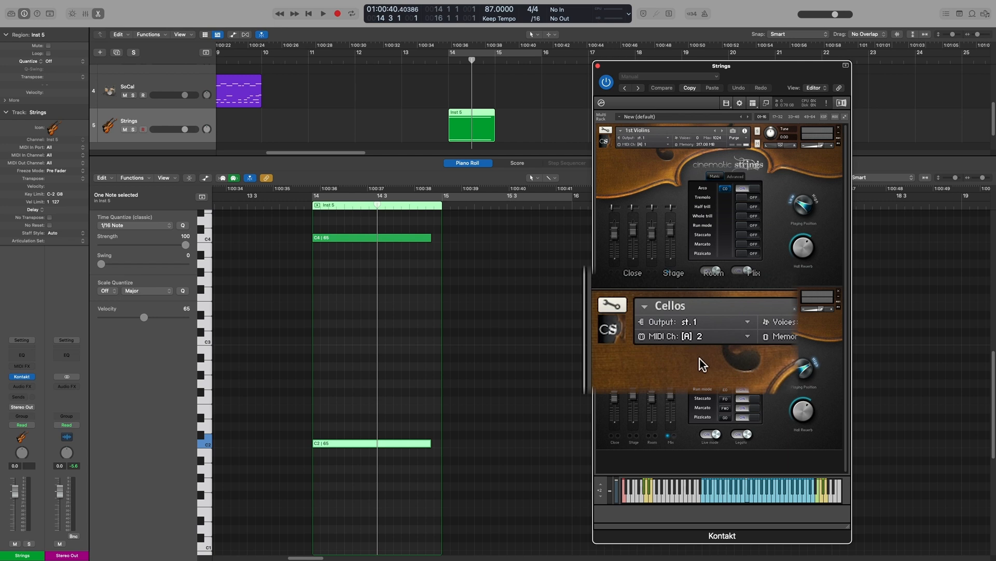
pyautogui.click(598, 66)
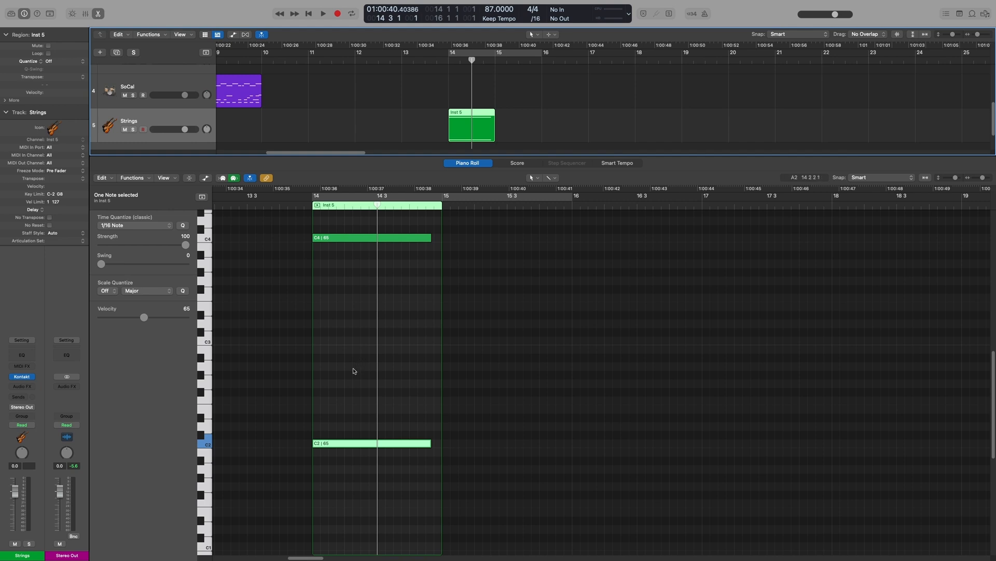
# Step: Show the Event List float for the Inst 5 region and check the MIDI channels of the C2 and C4 notes
pyautogui.doubleClick(388, 445)
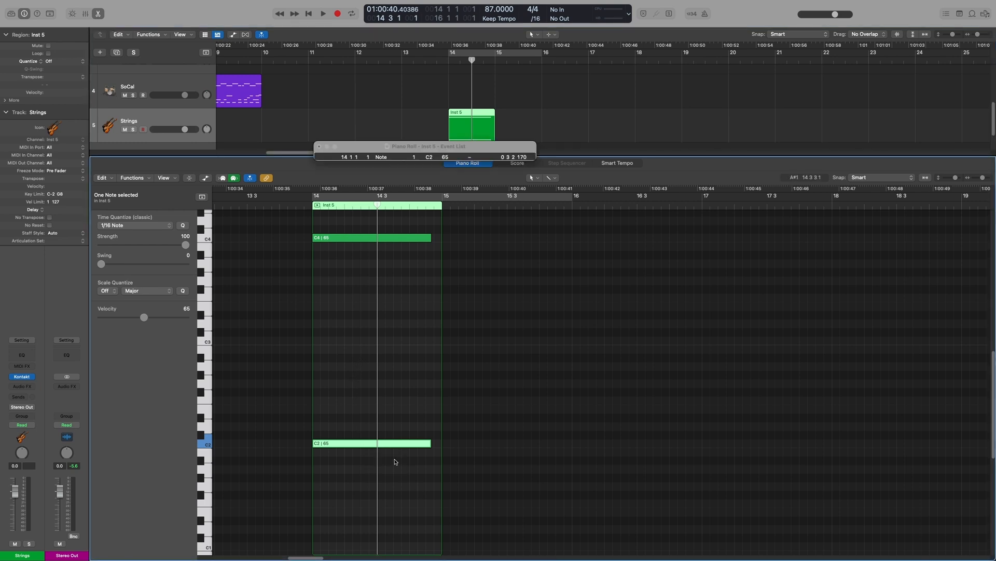
pyautogui.moveTo(448, 149); pyautogui.dragTo(531, 98)
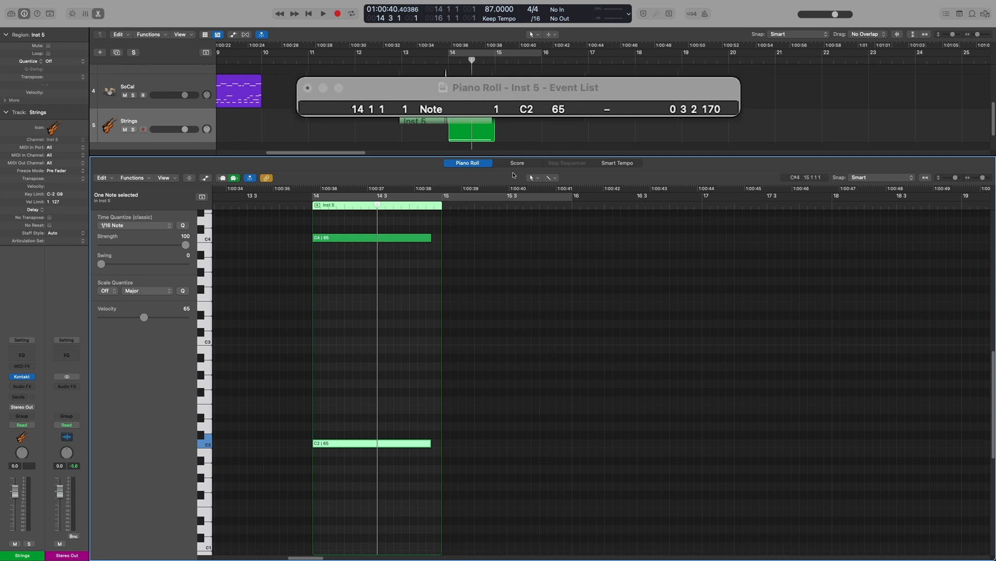
pyautogui.click(354, 240)
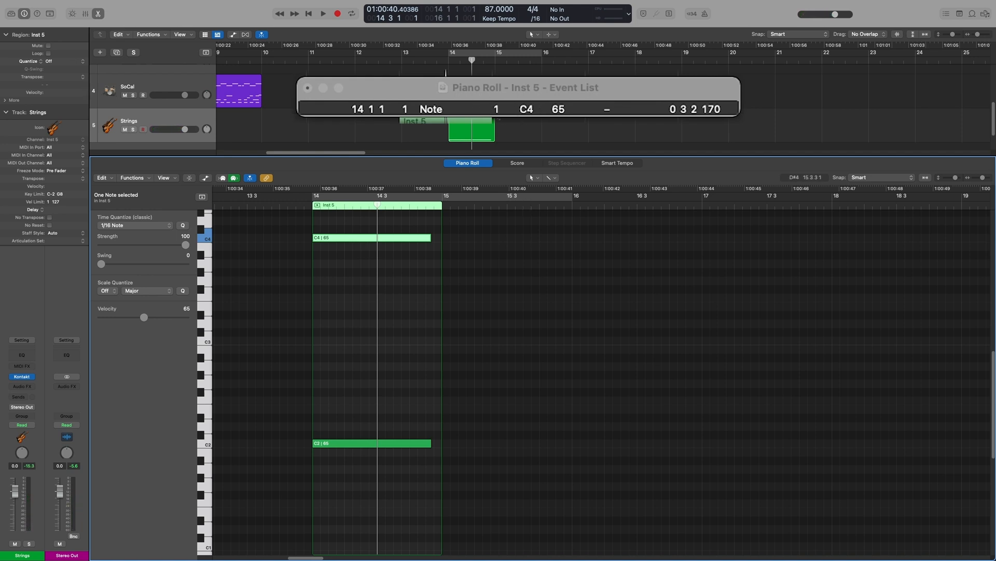
pyautogui.click(356, 444)
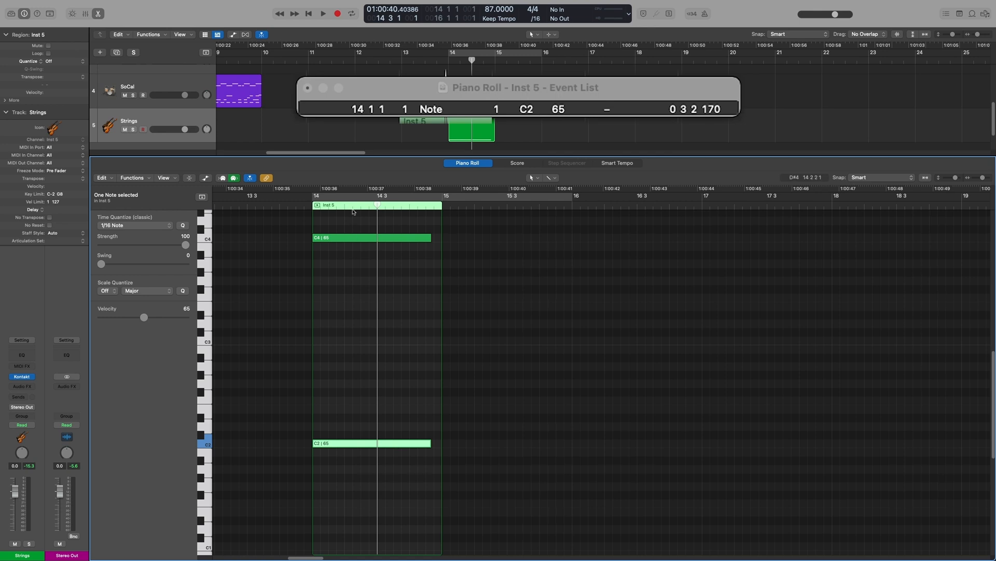
# Step: Set the MIDI channel to voice number for both Inst 5 notes and check the C2 note's channel
pyautogui.moveTo(354, 214); pyautogui.dragTo(328, 468)
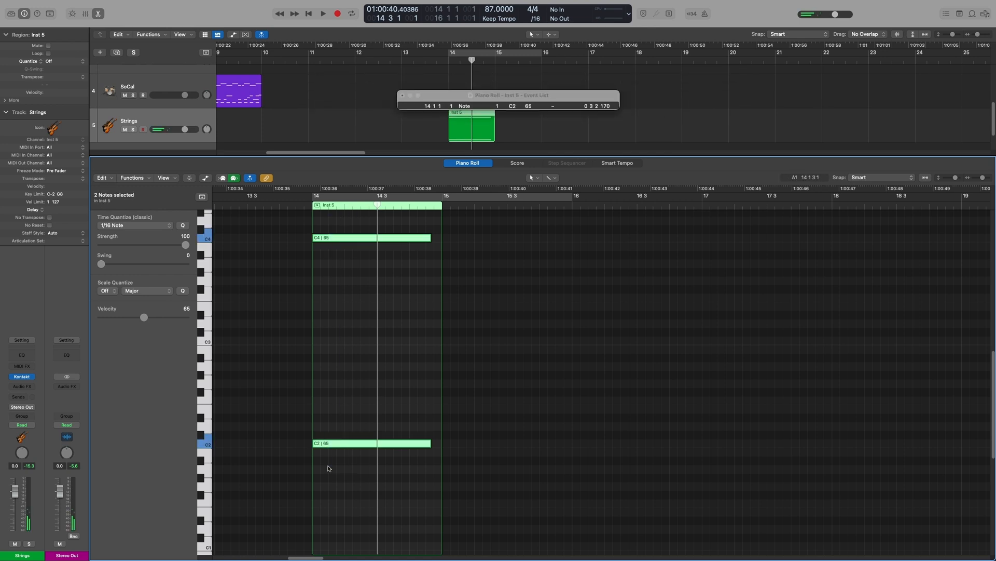
pyautogui.click(132, 177)
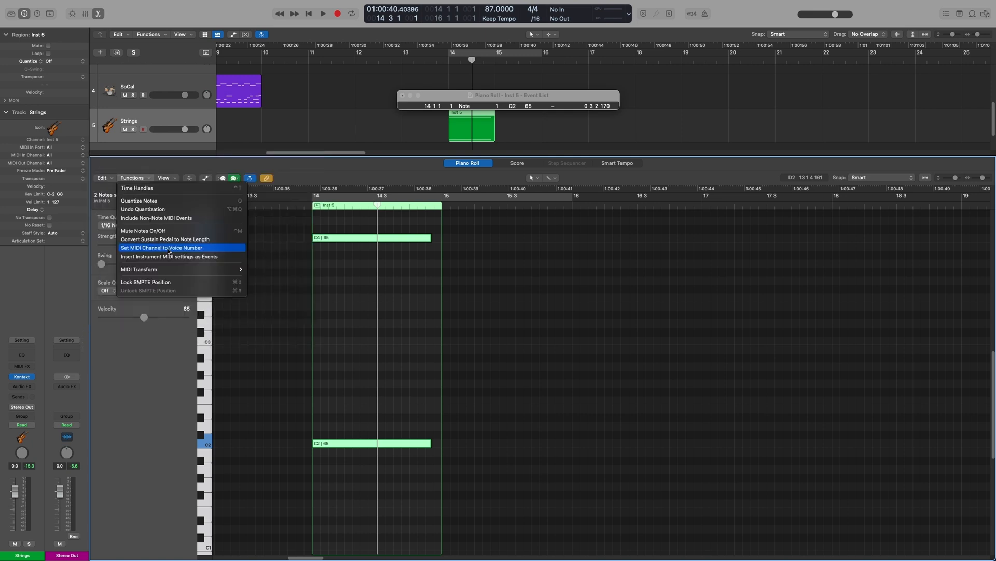
pyautogui.click(144, 249)
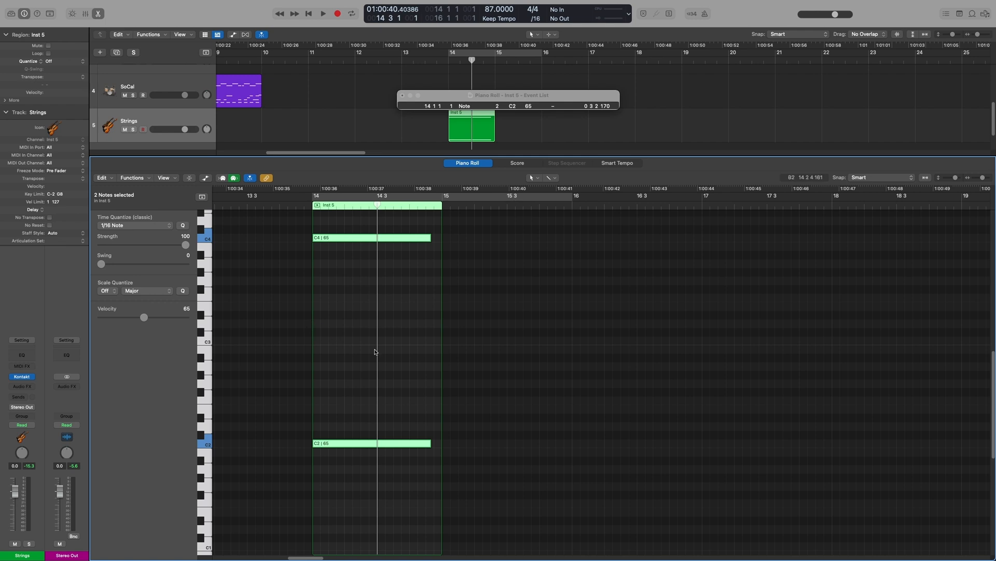
pyautogui.click(351, 378)
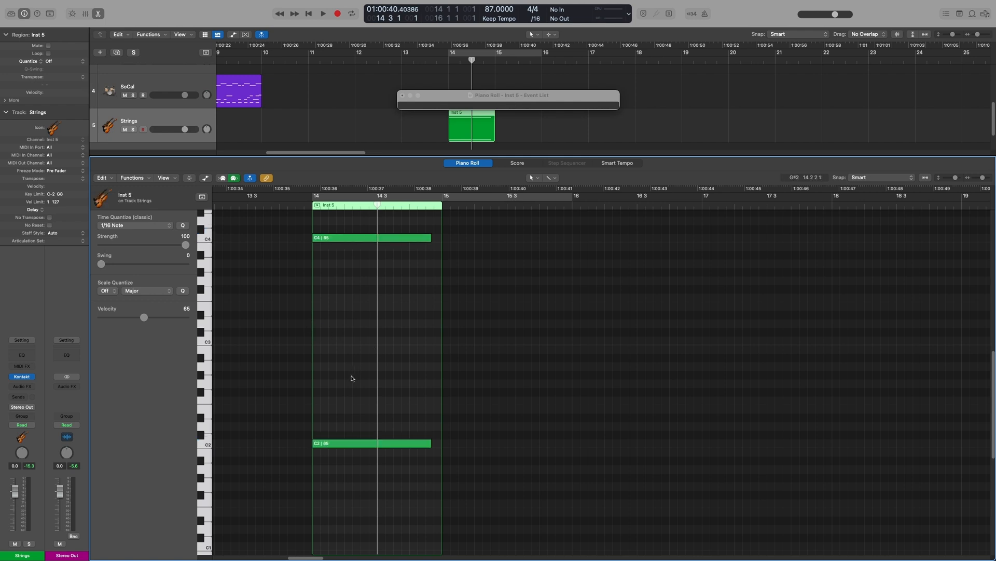
pyautogui.click(354, 444)
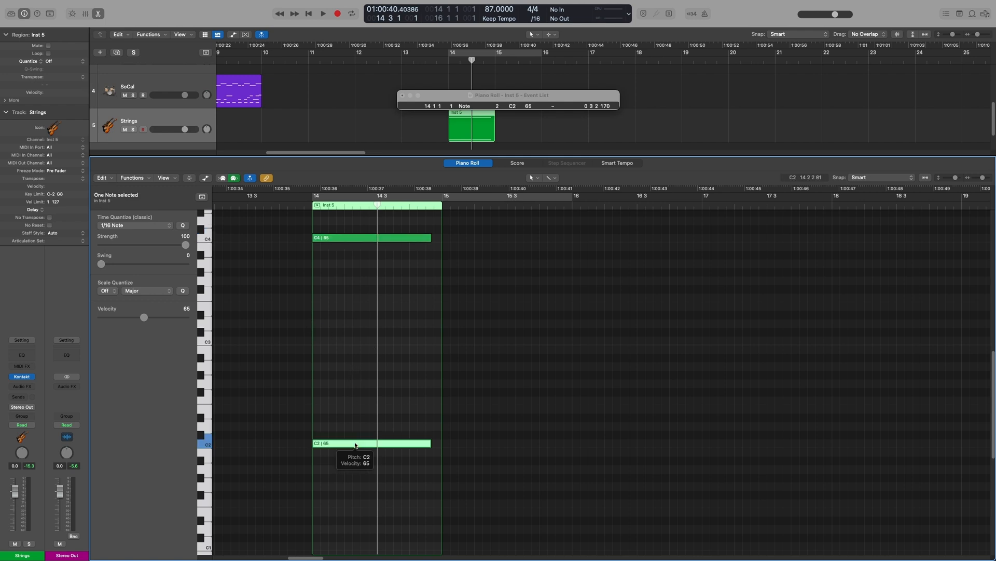
# Step: Play the Inst 5 region from bar 14 and close the Event List float
pyautogui.click(309, 204)
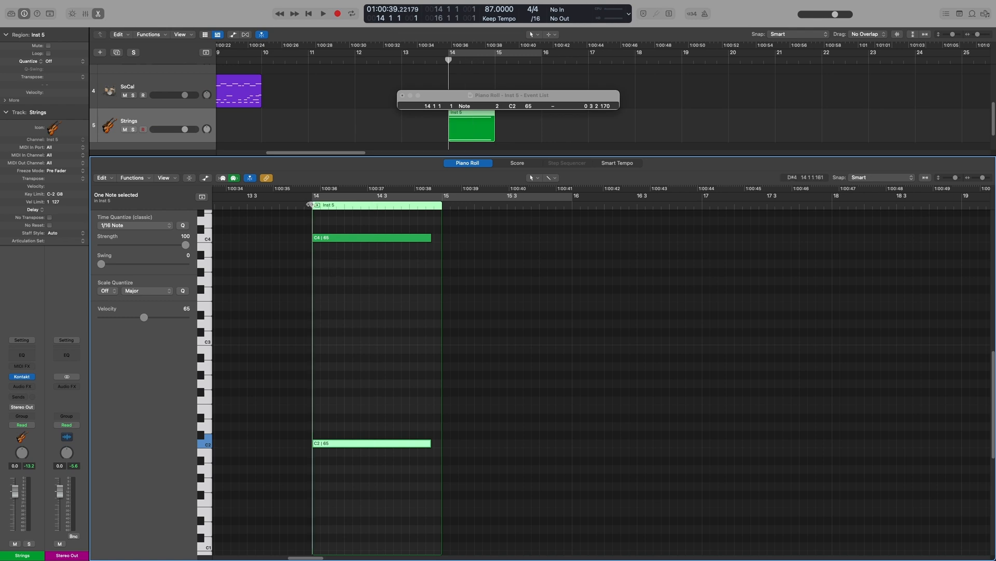
pyautogui.press('space')
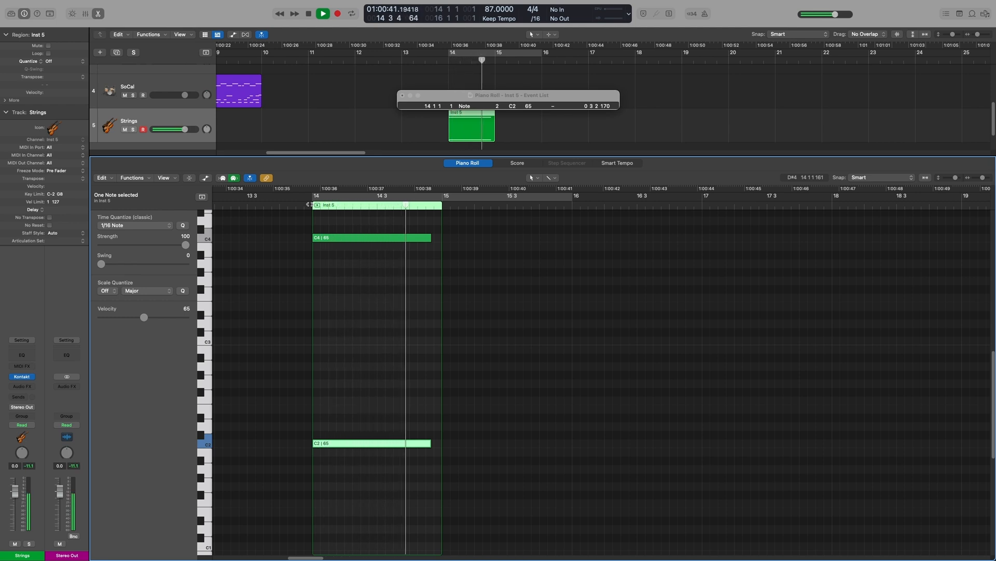
pyautogui.press('space')
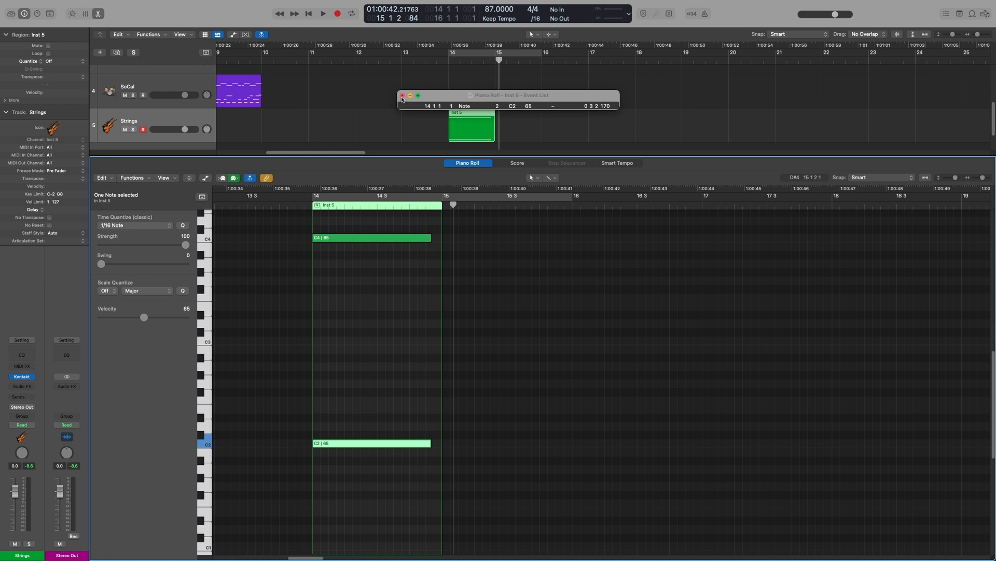
pyautogui.click(402, 95)
# Step: Separate the Inst 5 region by MIDI channel
pyautogui.click(470, 129)
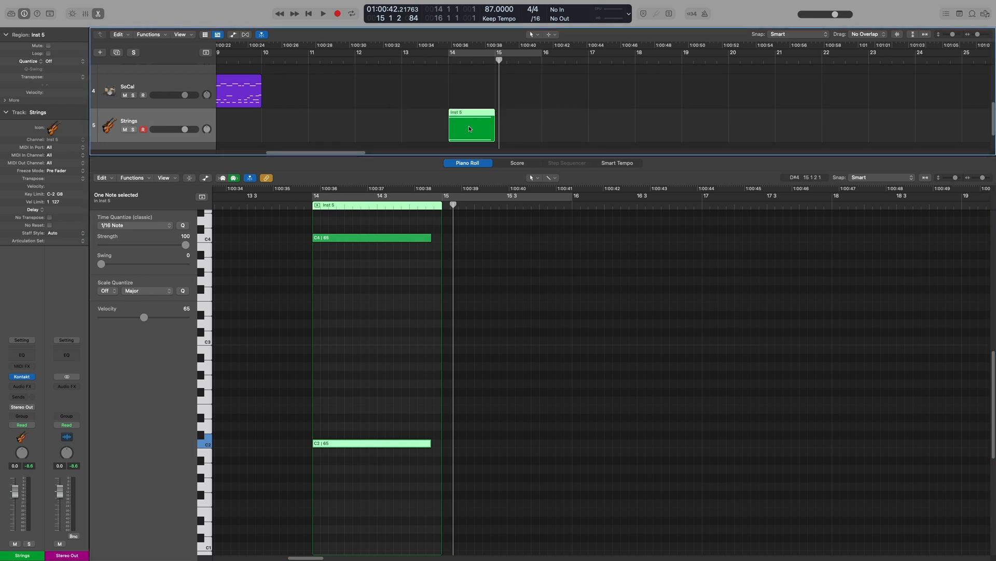
pyautogui.rightClick(469, 129)
pyautogui.moveTo(534, 262)
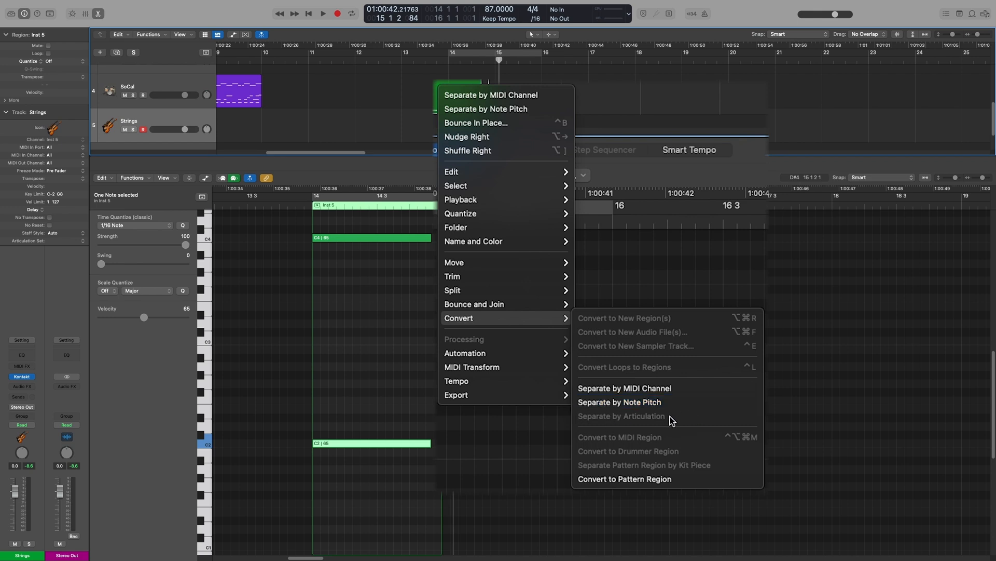
pyautogui.click(654, 389)
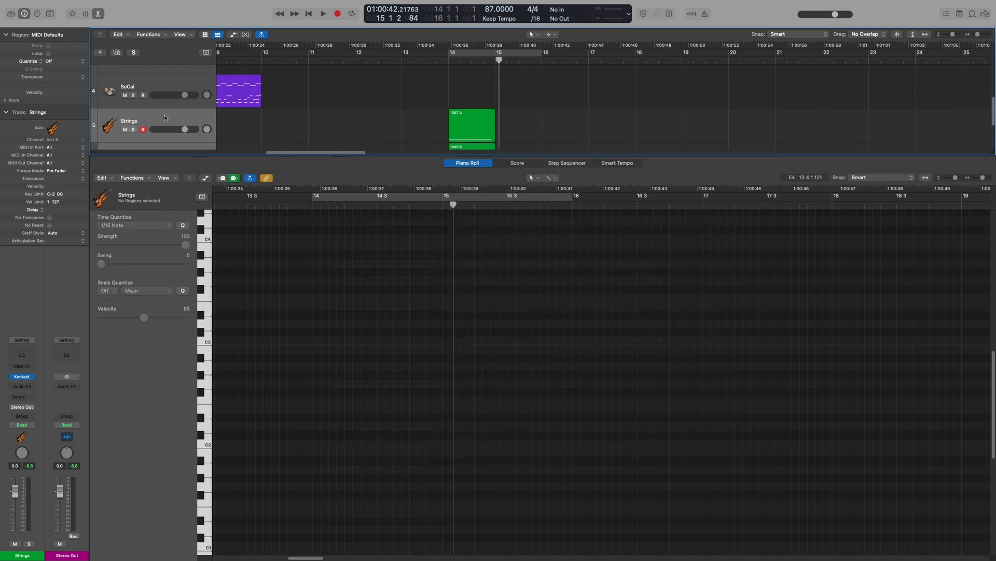
# Step: Compare the two Strings tracks by closing the editor, soloing them and checking their channel strip in the Mixer
pyautogui.press('e')
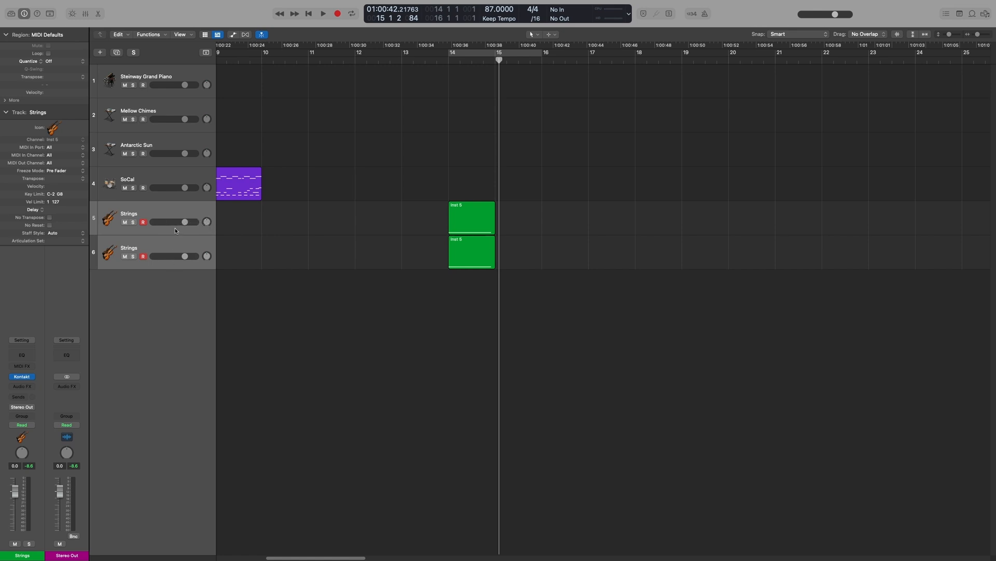
pyautogui.click(173, 210)
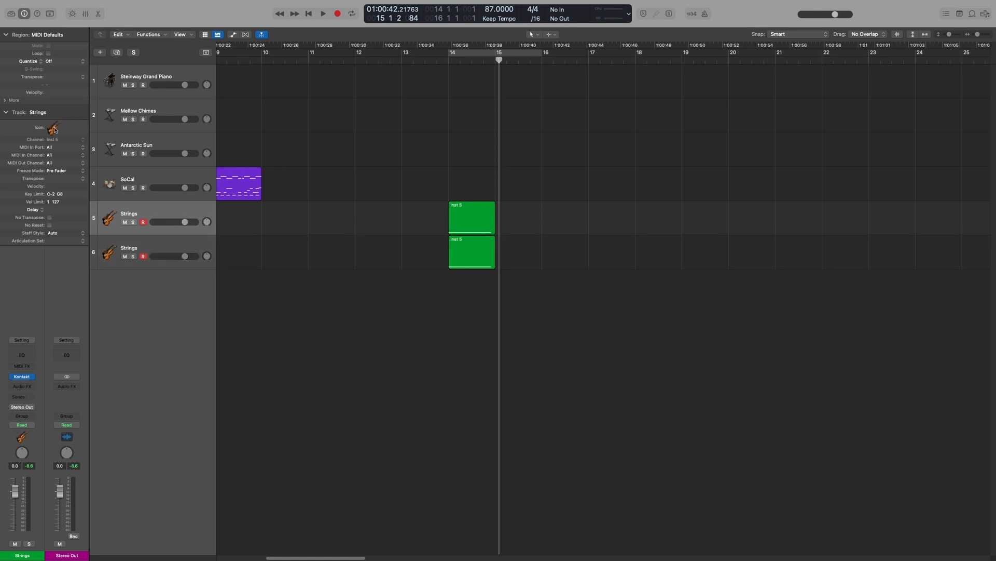
pyautogui.press('Down')
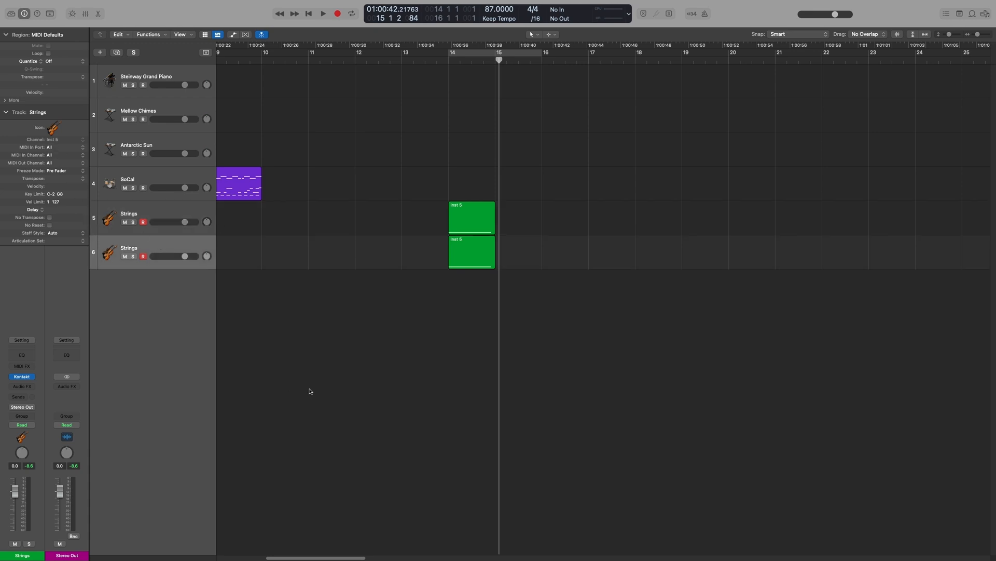
pyautogui.click(133, 222)
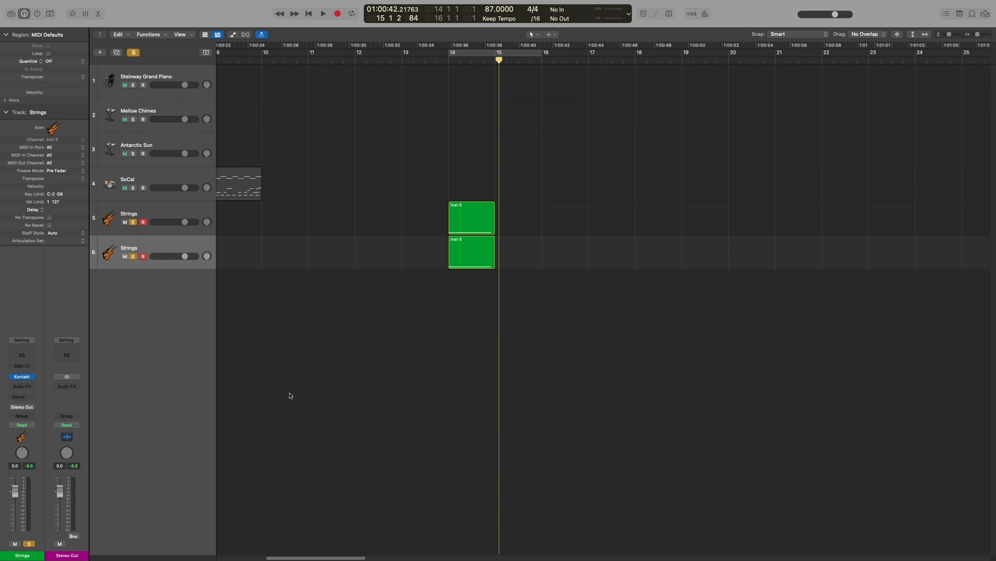
pyautogui.press('x')
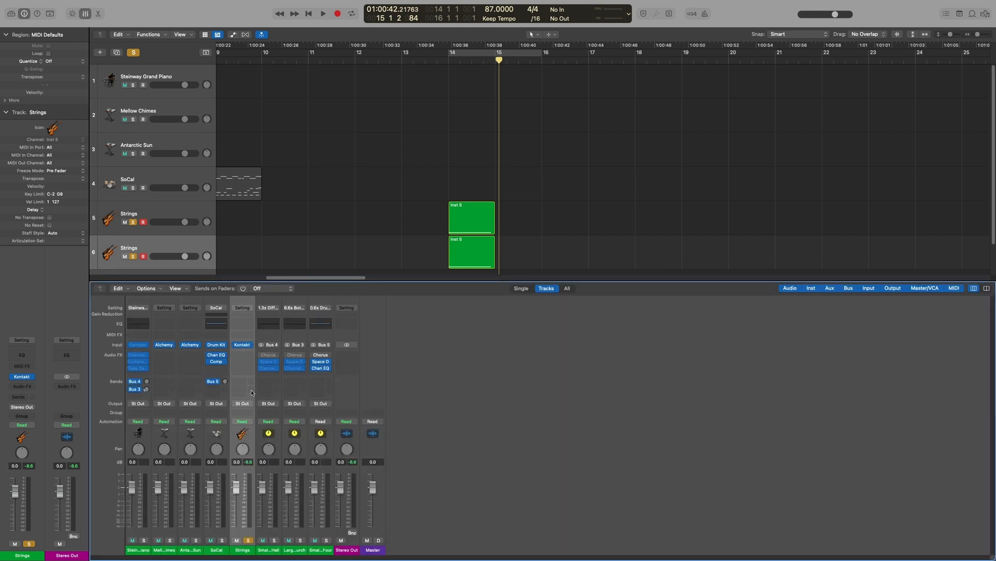
pyautogui.press('x')
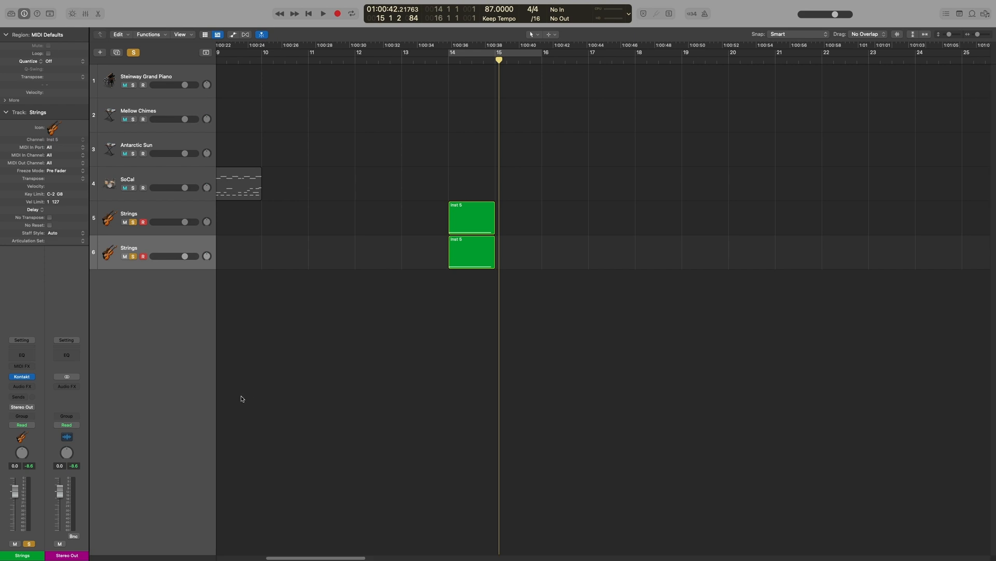
# Step: Undo the separation of the Inst 5 region and turn off solo on the Strings track
pyautogui.press('super+BackSpace')
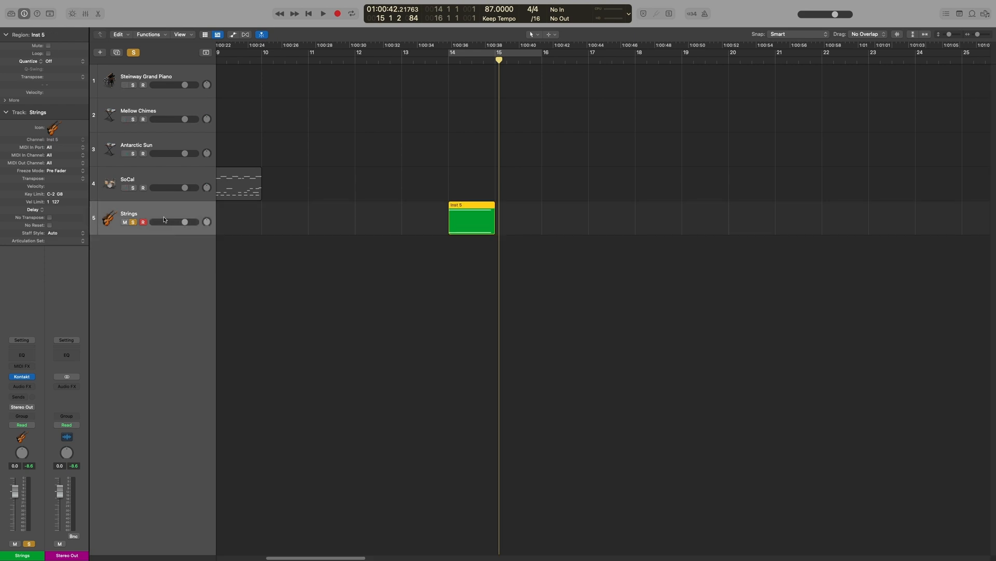
pyautogui.press('s')
# Step: Open the Antarctic Sun region in the Piano Roll again
pyautogui.hscroll(-5, 352, 256)
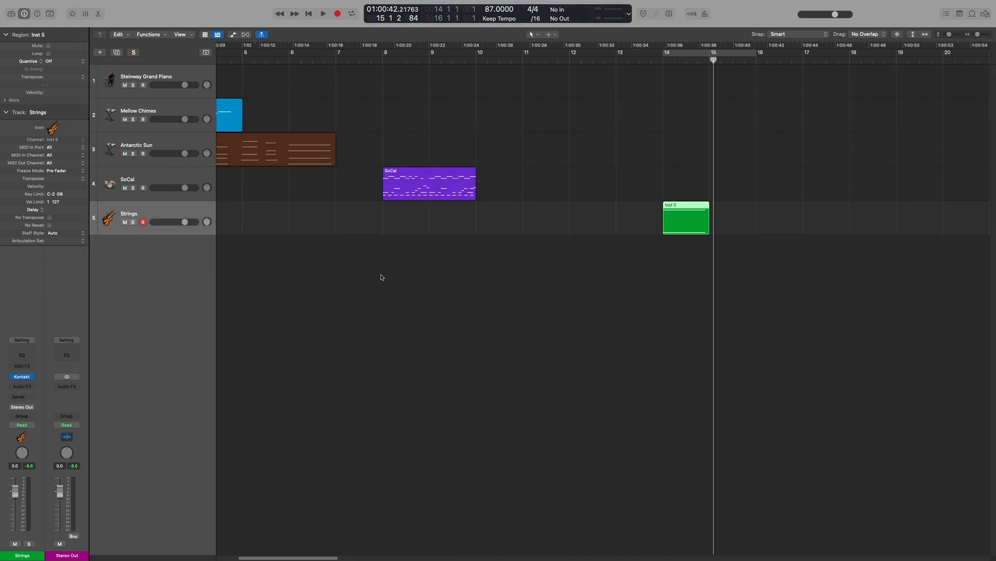
pyautogui.click(335, 161)
pyautogui.press('e')
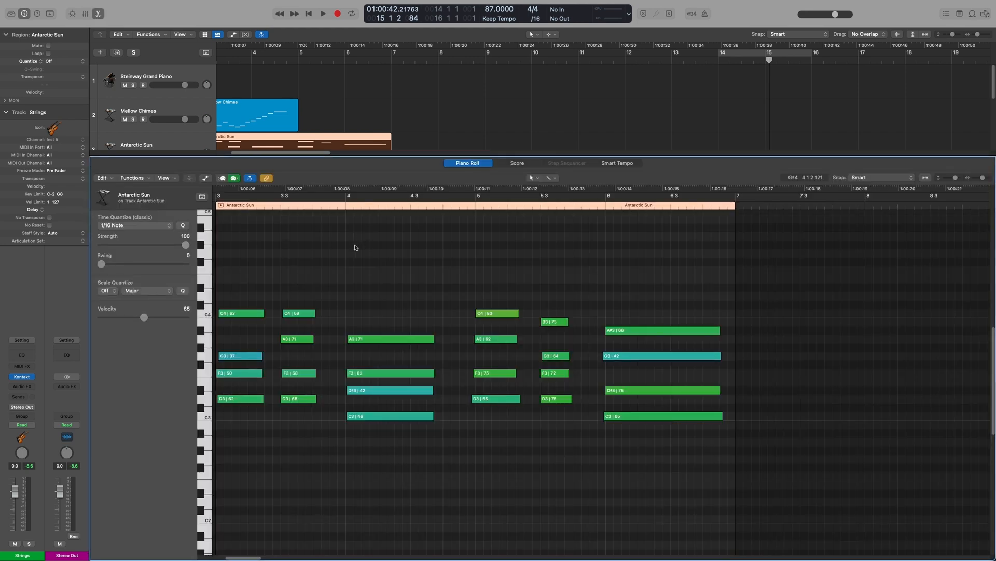
pyautogui.hscroll(-3, 377, 278)
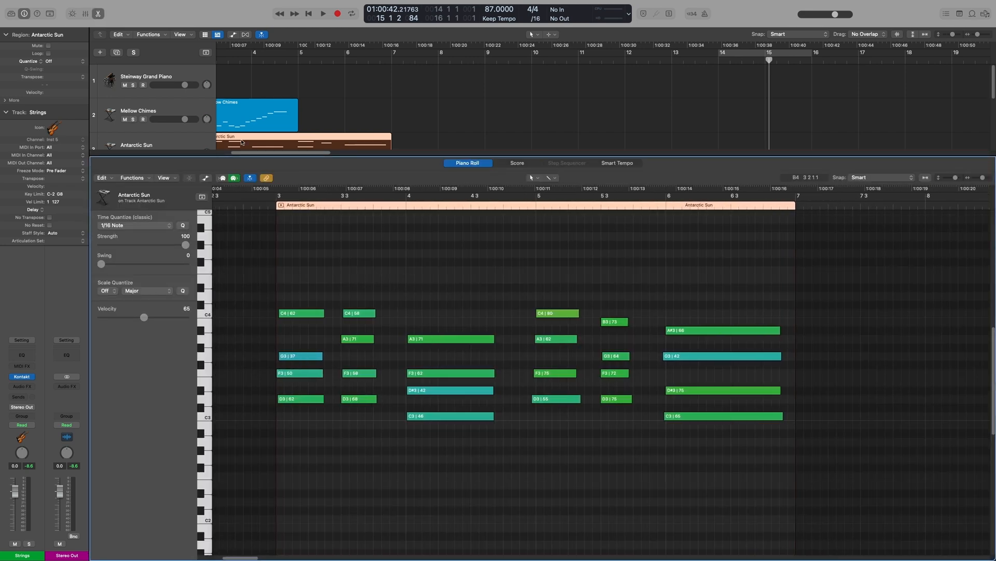
pyautogui.click(133, 178)
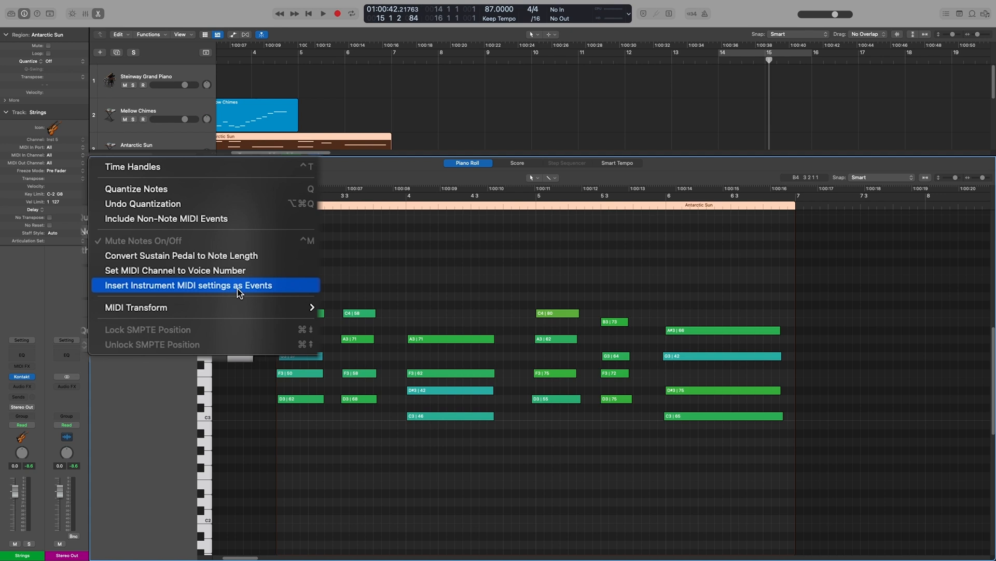
pyautogui.moveTo(247, 305)
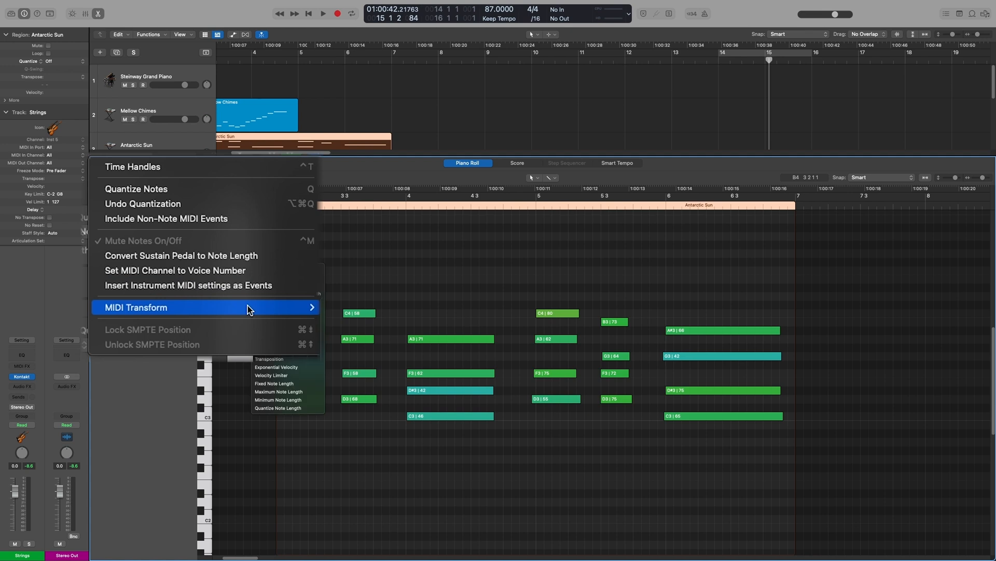
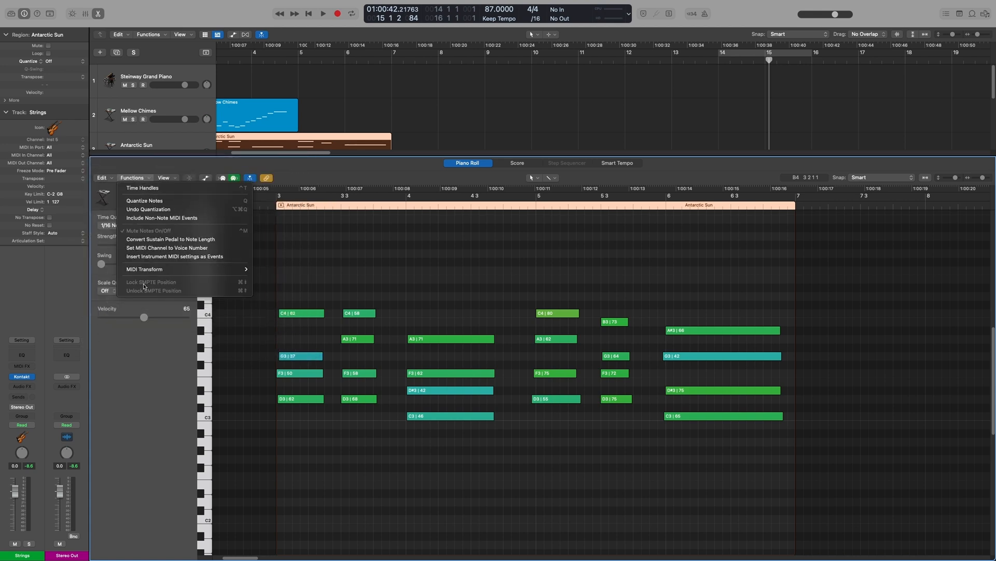
pyautogui.click(398, 104)
# Step: Open the SoCal drum region in the Piano Roll and play it from bar 8 with the metronome on
pyautogui.scroll(-3, 398, 104)
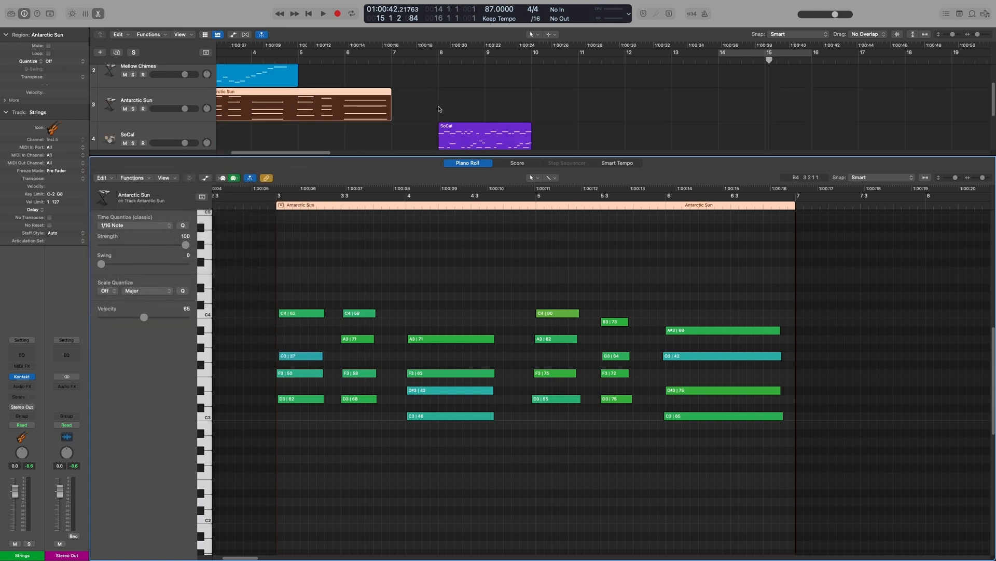
pyautogui.click(441, 64)
pyautogui.click(484, 136)
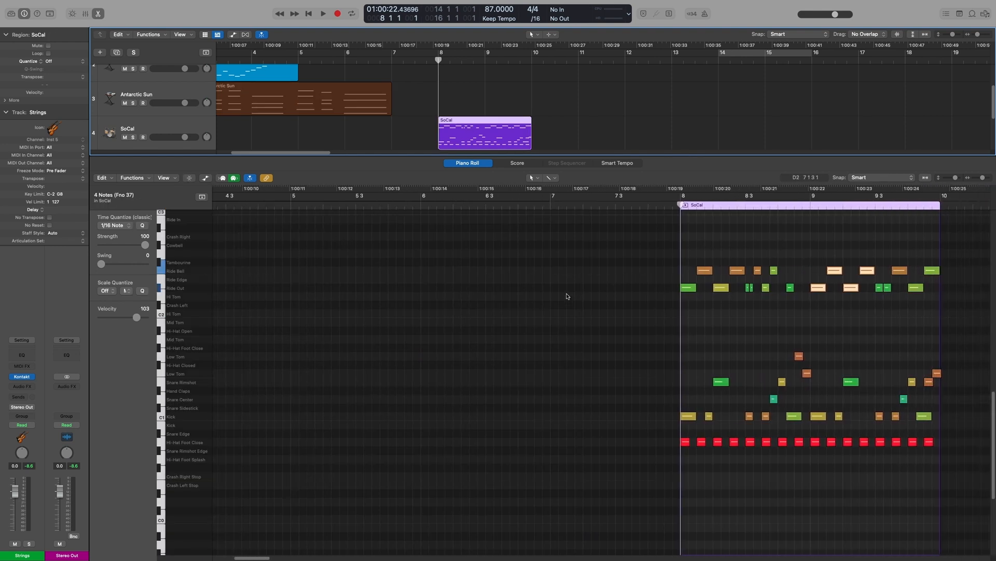
pyautogui.press('k')
pyautogui.press('space')
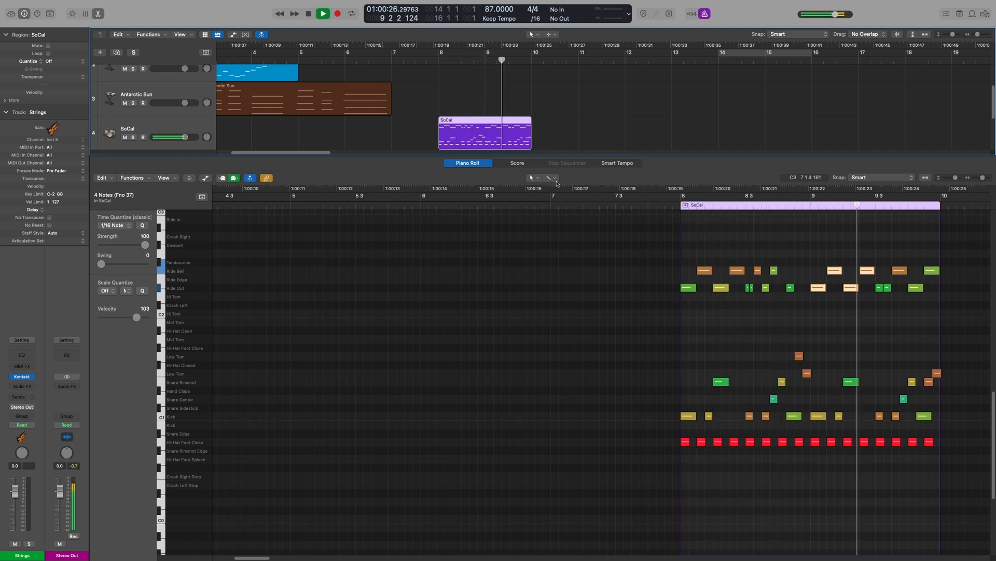
pyautogui.press('space')
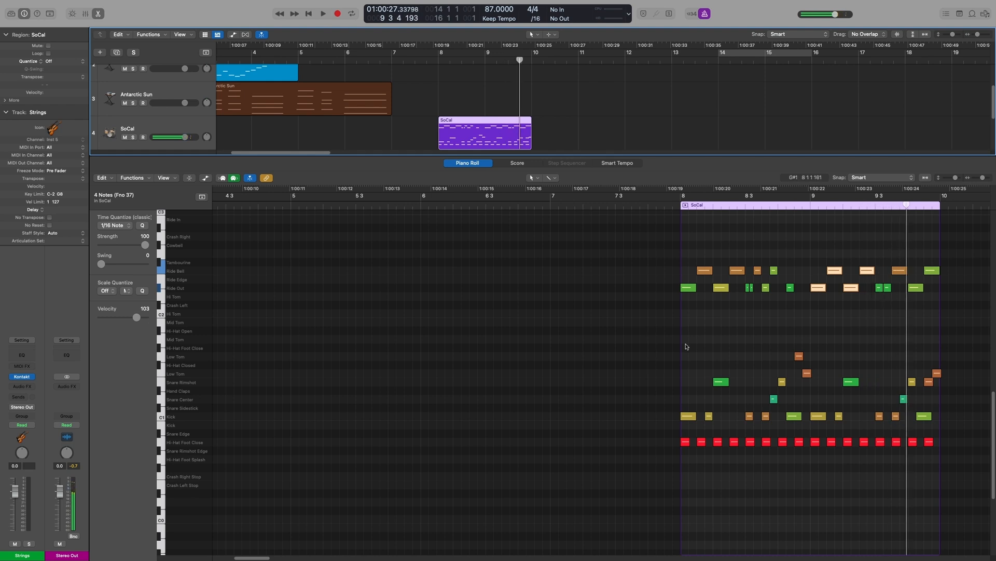
# Step: Try the SoCal region at a project tempo of 155 by playing it from just before bar 8, and undo the tempo change
pyautogui.hscroll(5, 685, 322)
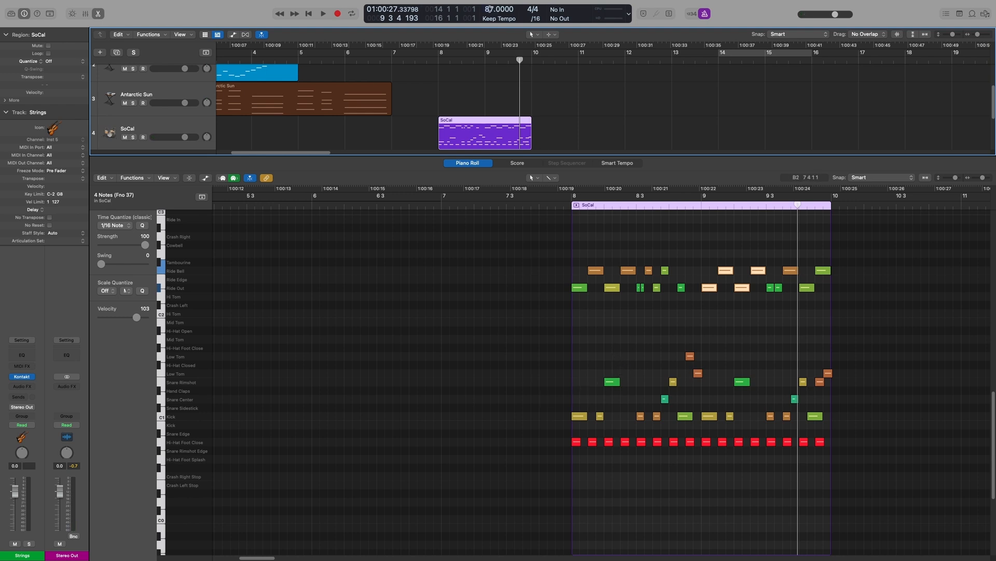
pyautogui.moveTo(492, 9); pyautogui.dragTo(493, 0)
pyautogui.click(560, 194)
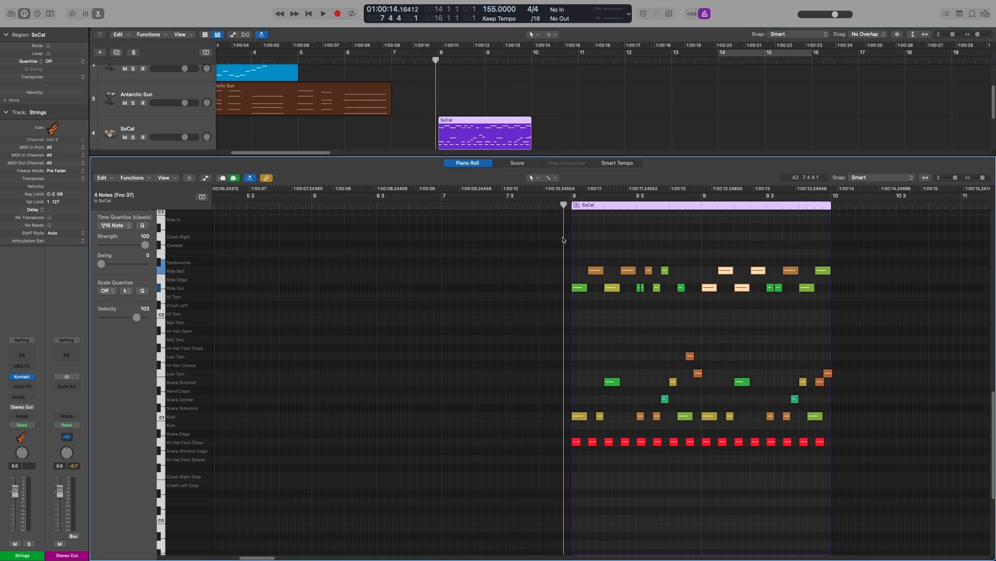
pyautogui.press('space')
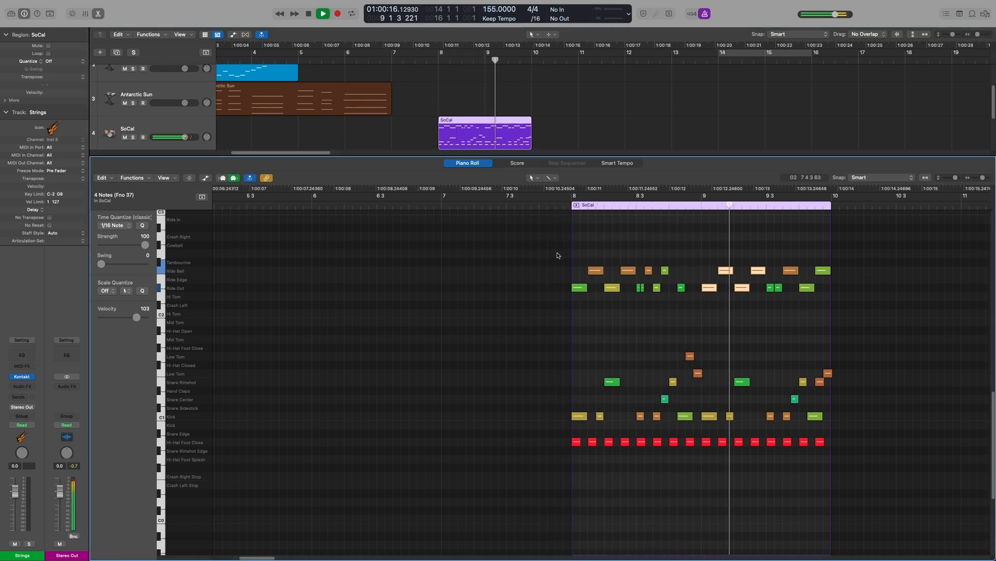
pyautogui.press('space')
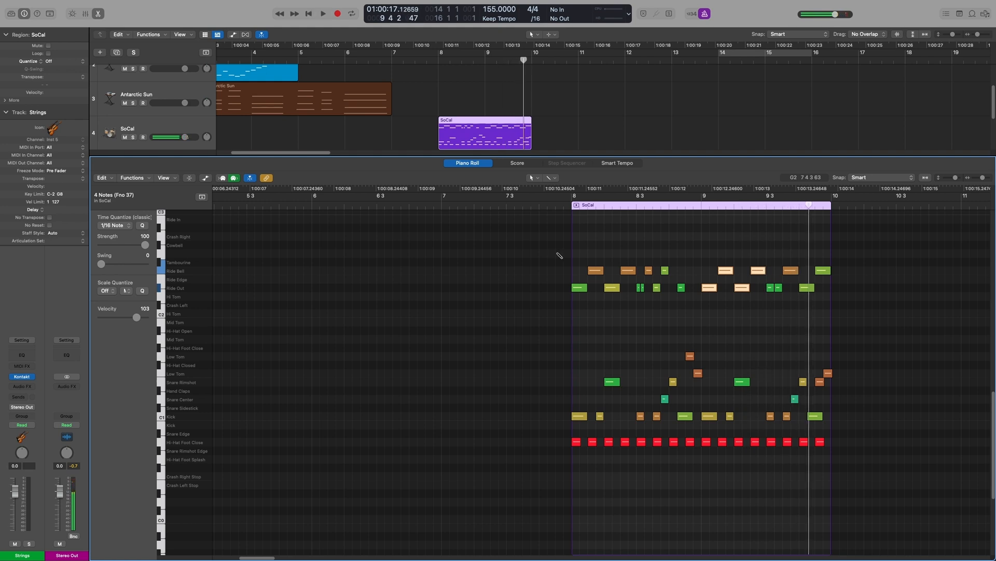
pyautogui.press('super+z')
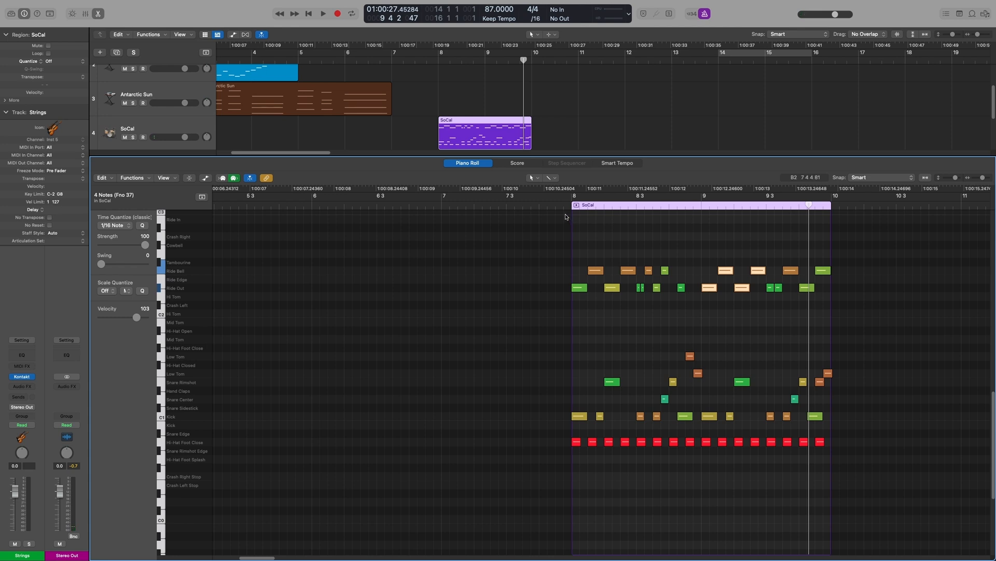
# Step: Select all notes in the SoCal region and lock their SMPTE position
pyautogui.click(640, 233)
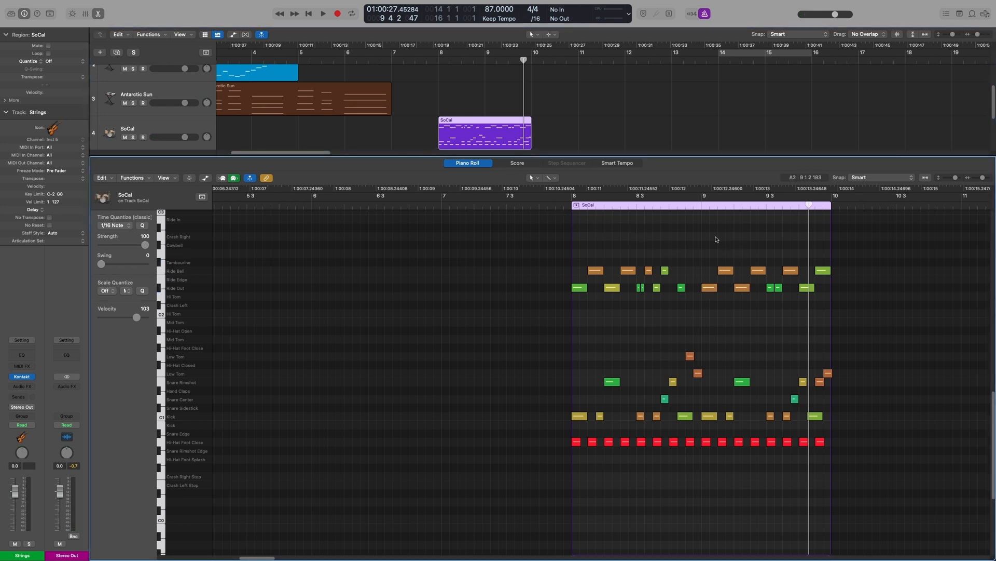
pyautogui.press('super+a')
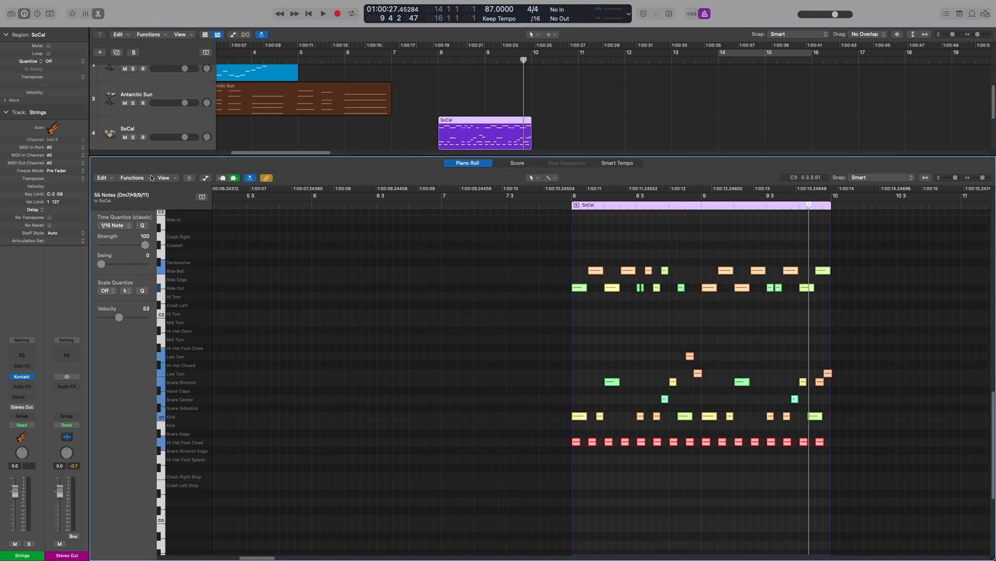
pyautogui.click(132, 178)
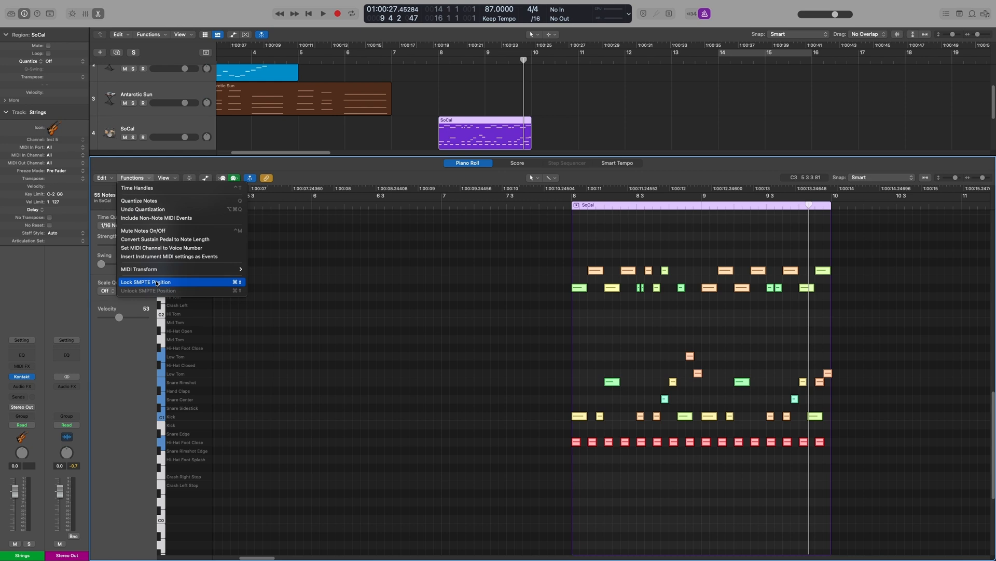
pyautogui.click(157, 282)
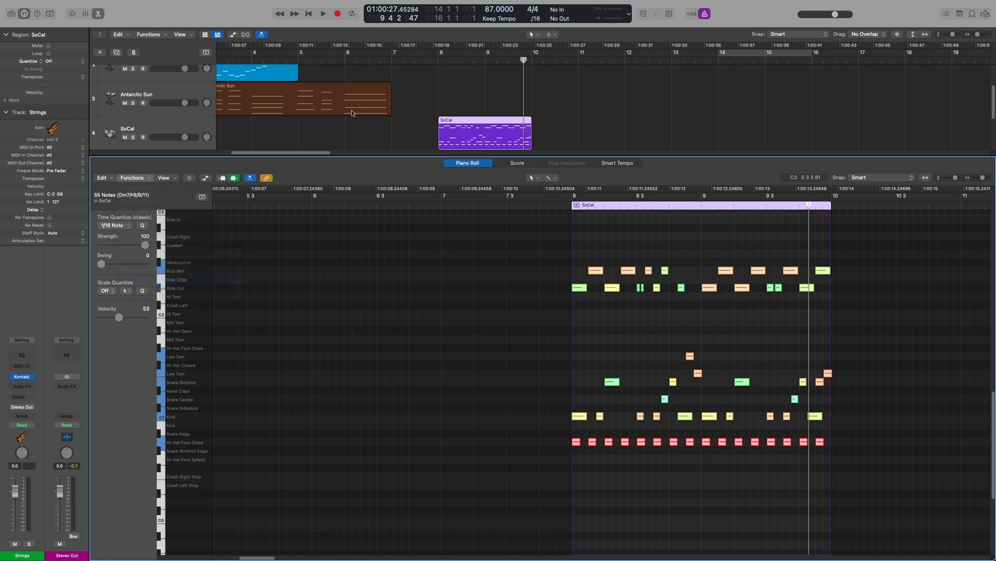
# Step: Extend the end of the SoCal region to between bars 19 and 20
pyautogui.click(542, 123)
pyautogui.moveTo(530, 147); pyautogui.dragTo(808, 154)
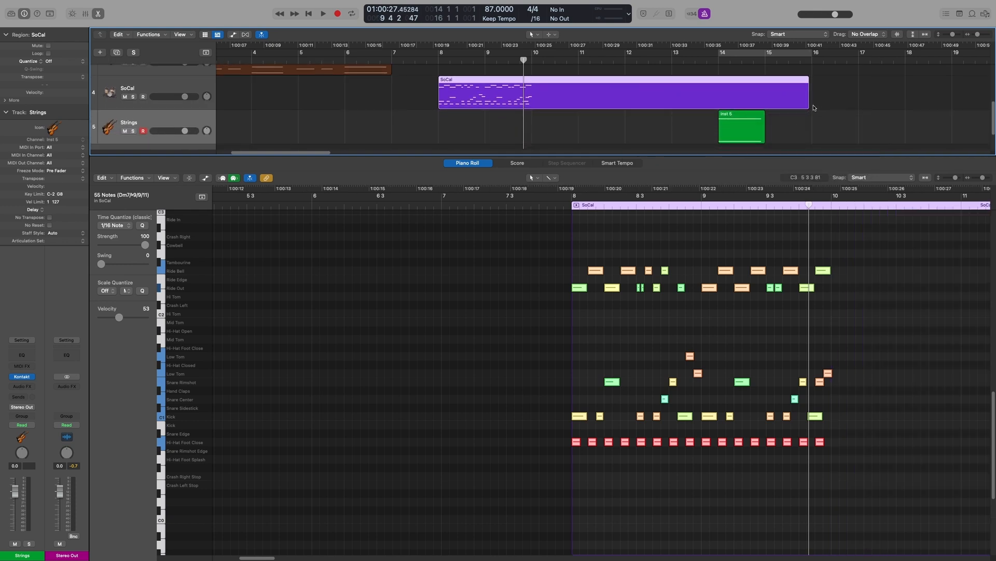
pyautogui.moveTo(808, 104); pyautogui.dragTo(984, 104)
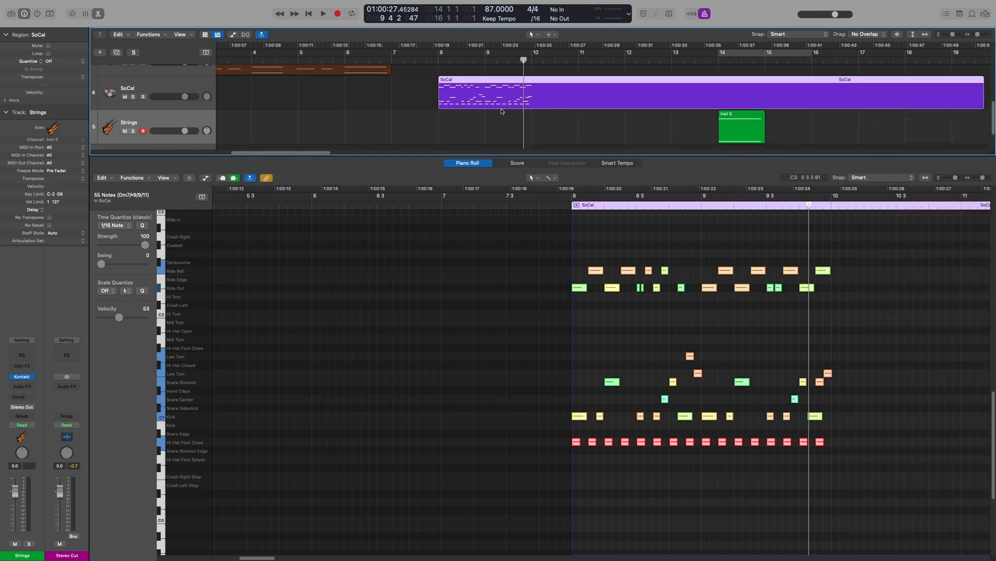
# Step: Set the project tempo to 170 and play the SMPTE-locked SoCal notes from their new start in bar 14
pyautogui.click(438, 60)
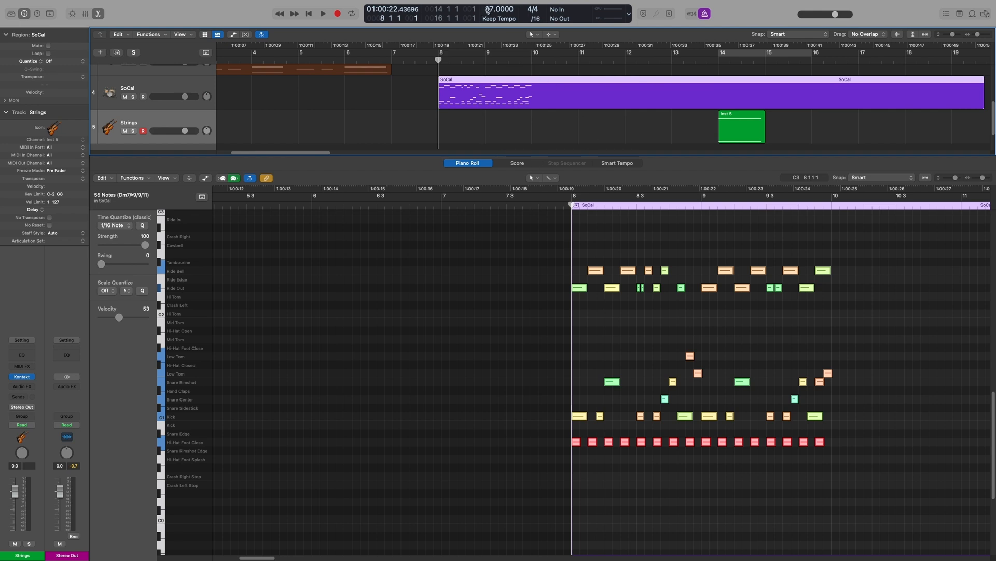
pyautogui.moveTo(489, 10); pyautogui.dragTo(489, 5)
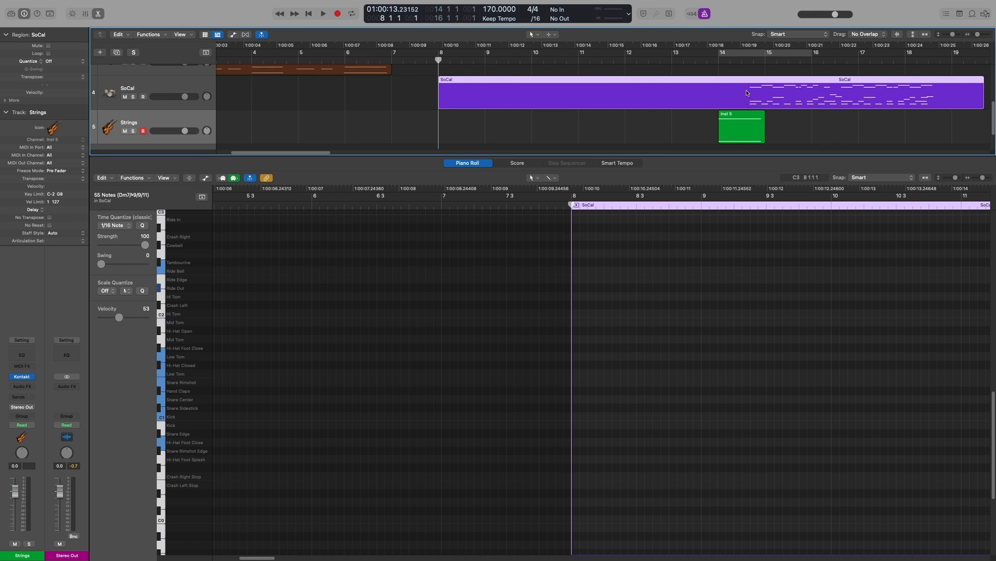
pyautogui.click(746, 64)
pyautogui.moveTo(746, 61); pyautogui.dragTo(751, 63)
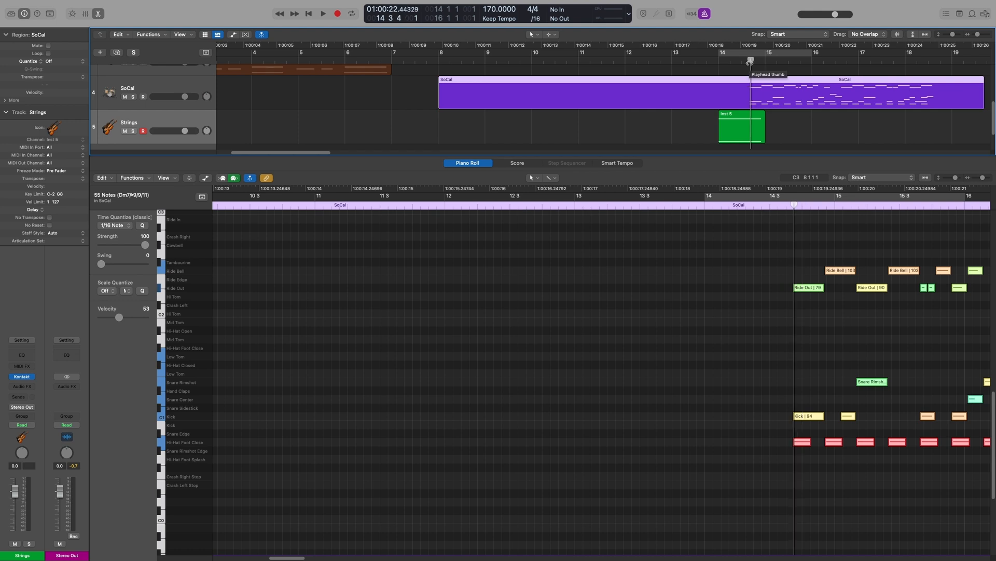
pyautogui.press('space')
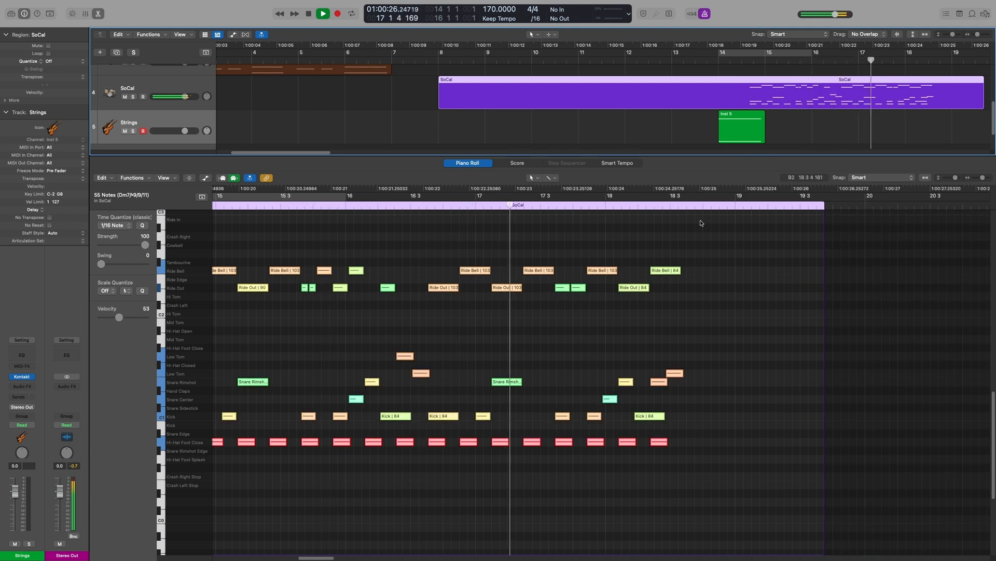
pyautogui.press('space')
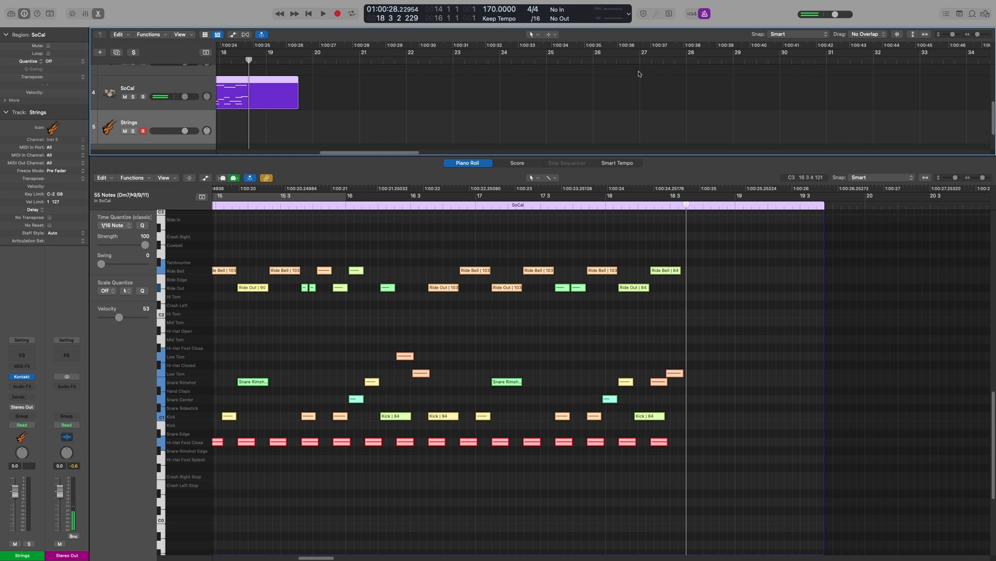
# Step: Undo the tempo change and both length changes of the SoCal region
pyautogui.press('super+z')
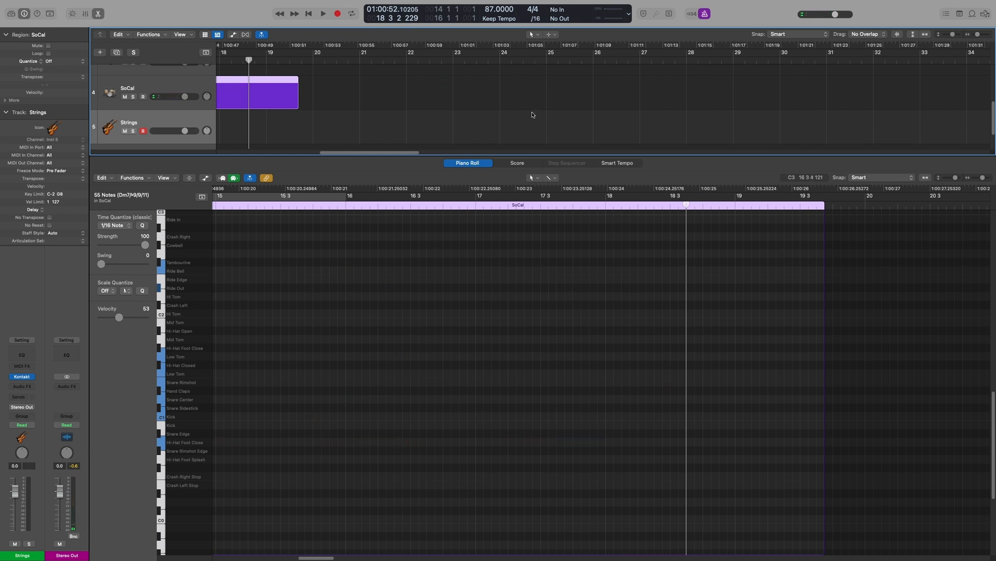
pyautogui.hscroll(-4, 531, 128)
pyautogui.press('super+z')
pyautogui.hscroll(-10, 530, 127)
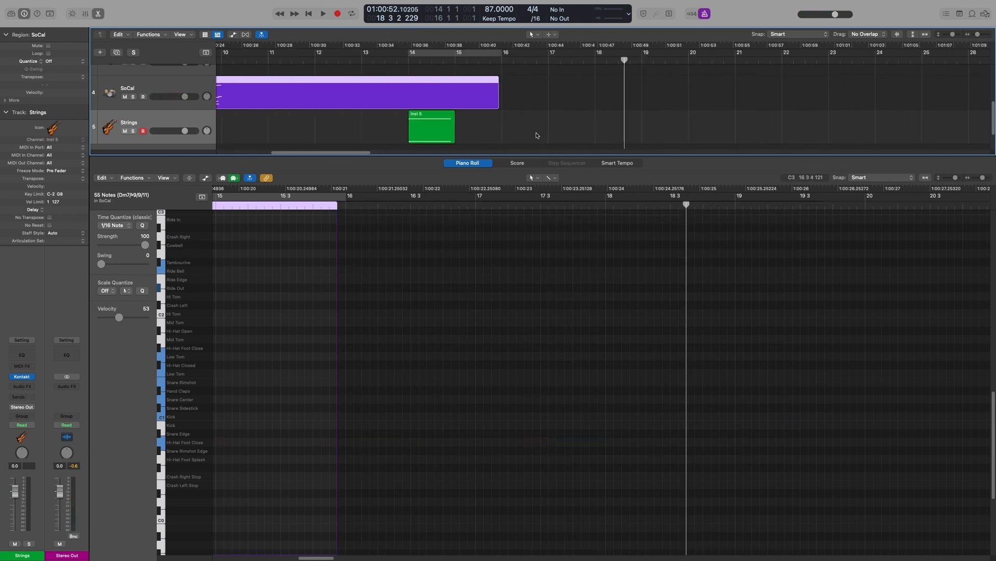
pyautogui.press('super+z')
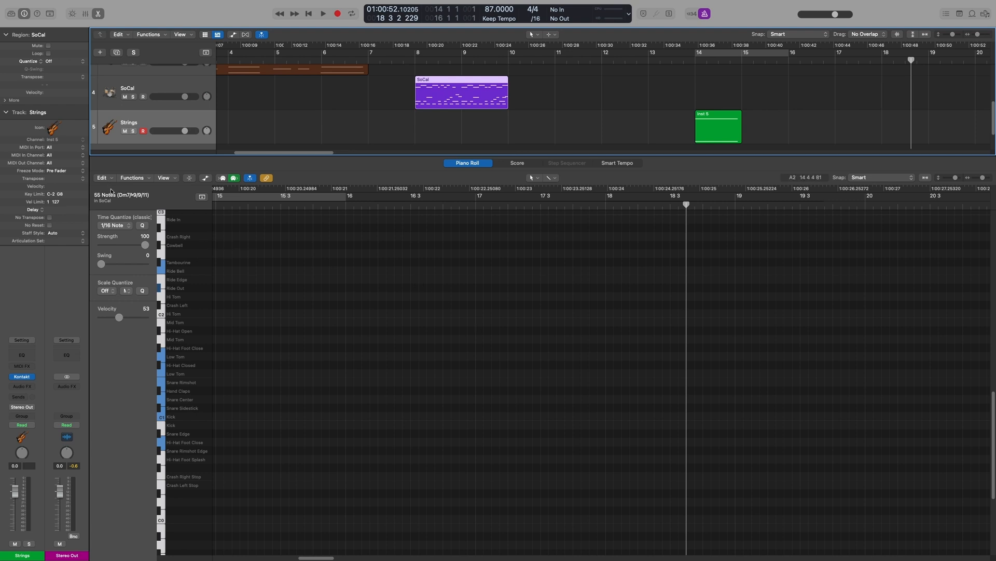
# Step: Switch the Piano Roll back to the Antarctic Sun region
pyautogui.scroll(2, 314, 139)
pyautogui.click(311, 104)
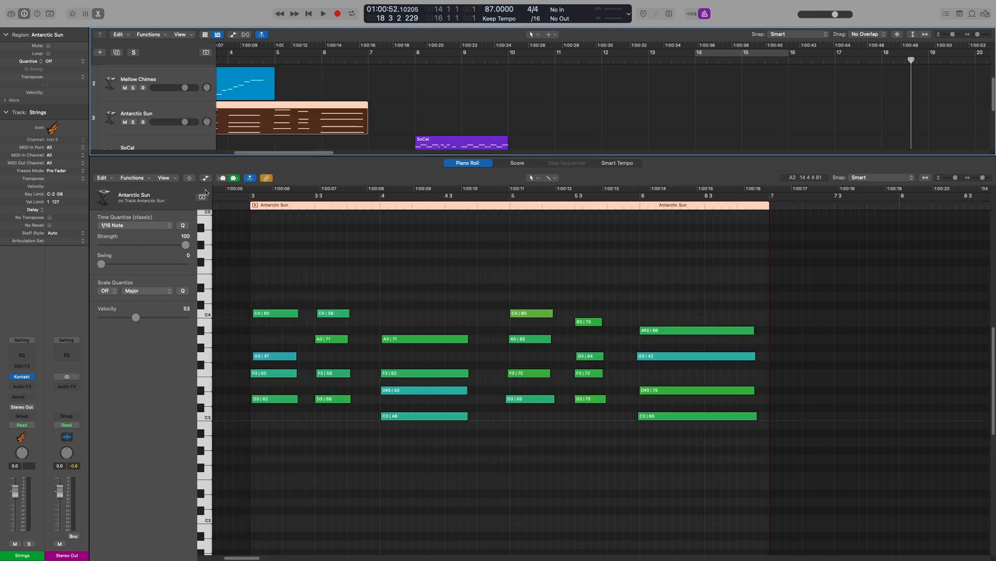
# Step: Examine the note Select and Repeat commands and the Adjustment choices for multiple repeats, and cancel without repeating anything
pyautogui.click(103, 178)
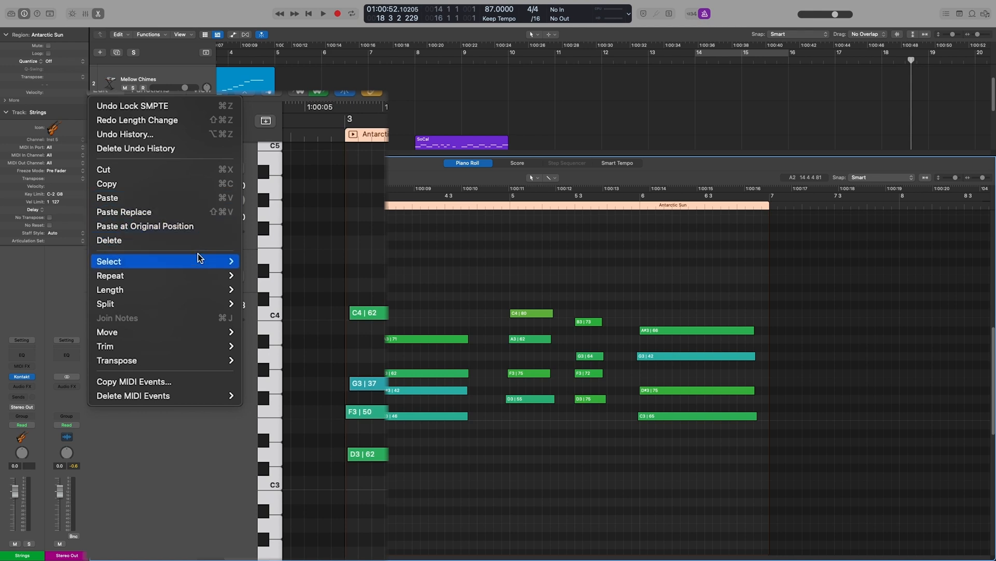
pyautogui.moveTo(200, 260)
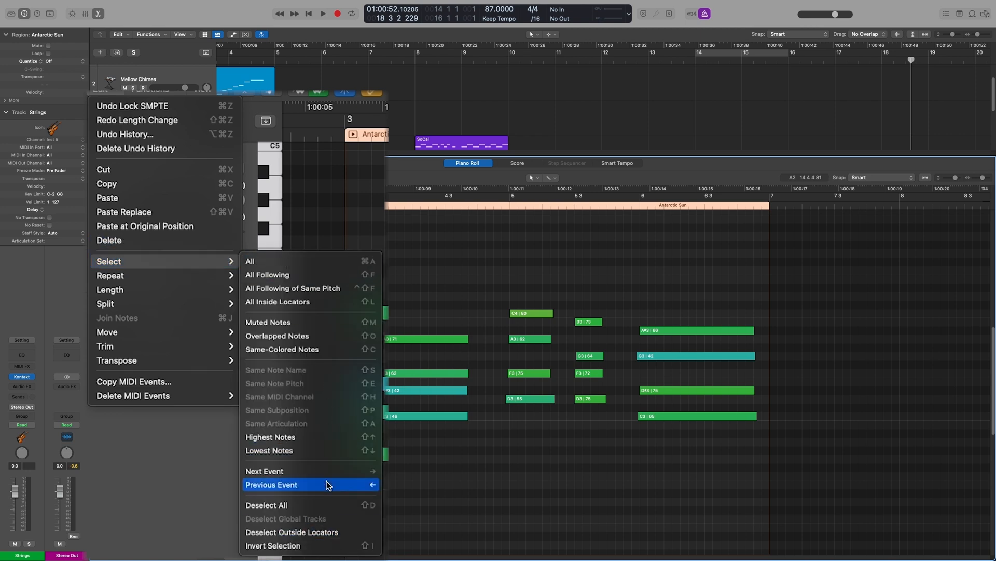
pyautogui.moveTo(174, 276)
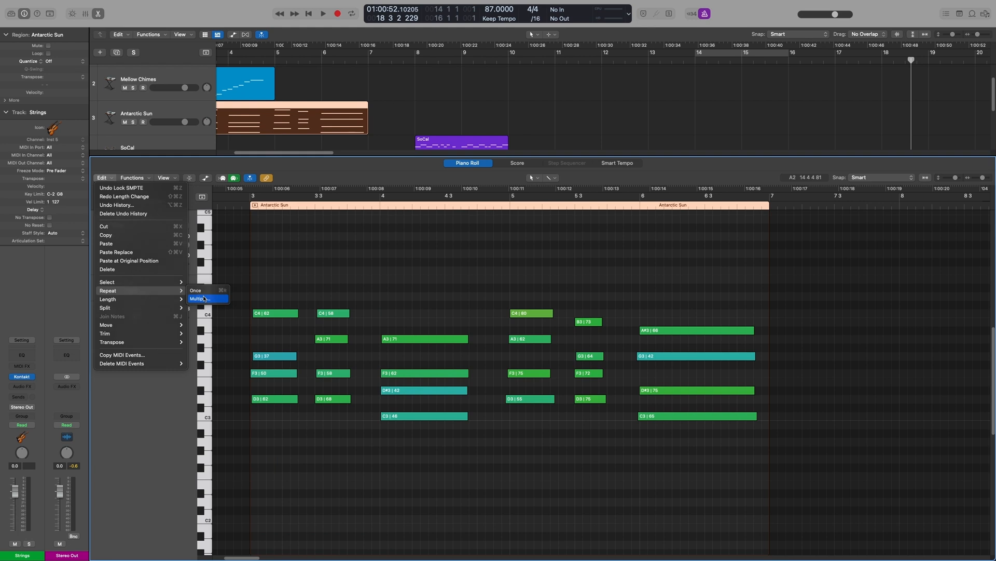
pyautogui.click(204, 298)
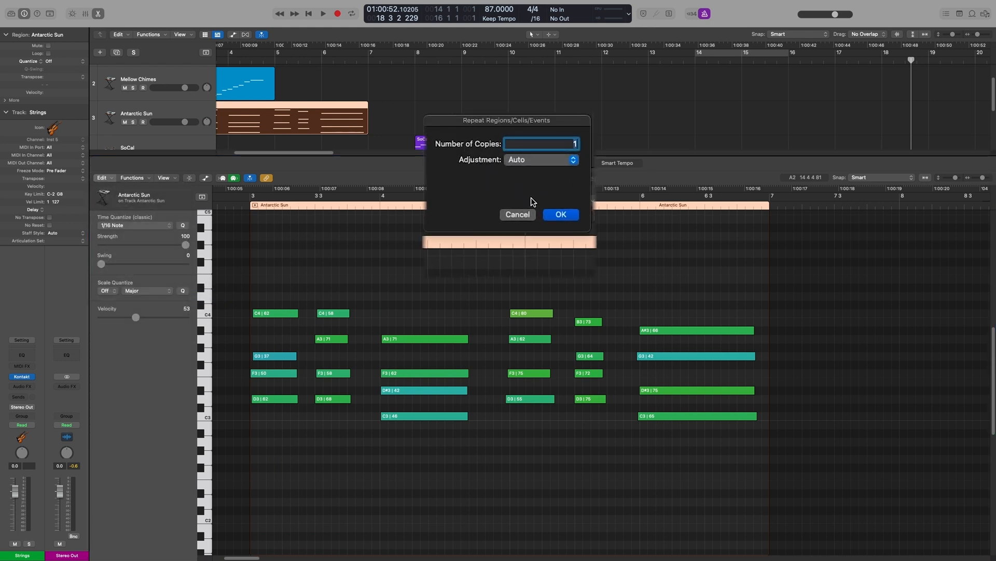
pyautogui.click(561, 164)
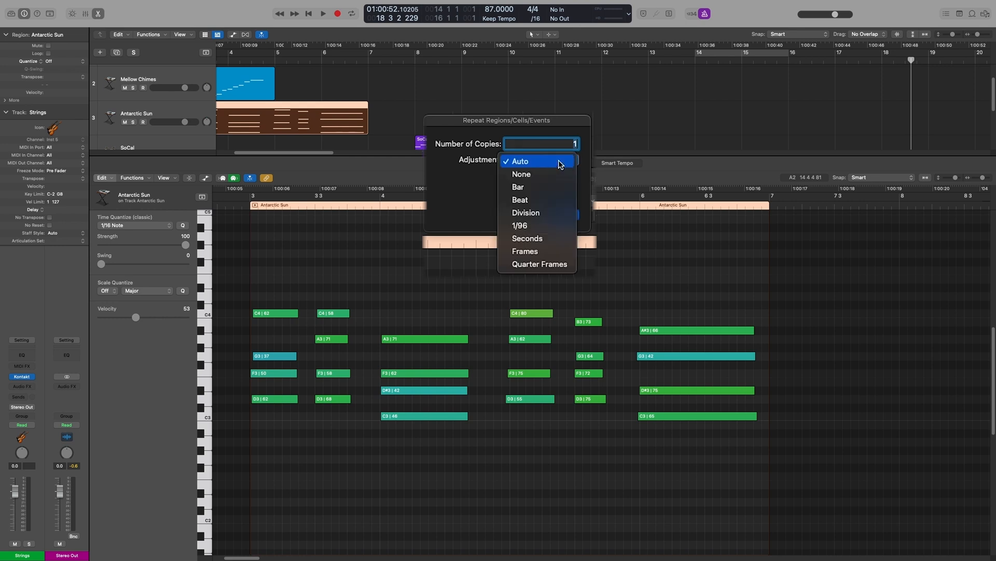
pyautogui.click(478, 170)
pyautogui.click(518, 196)
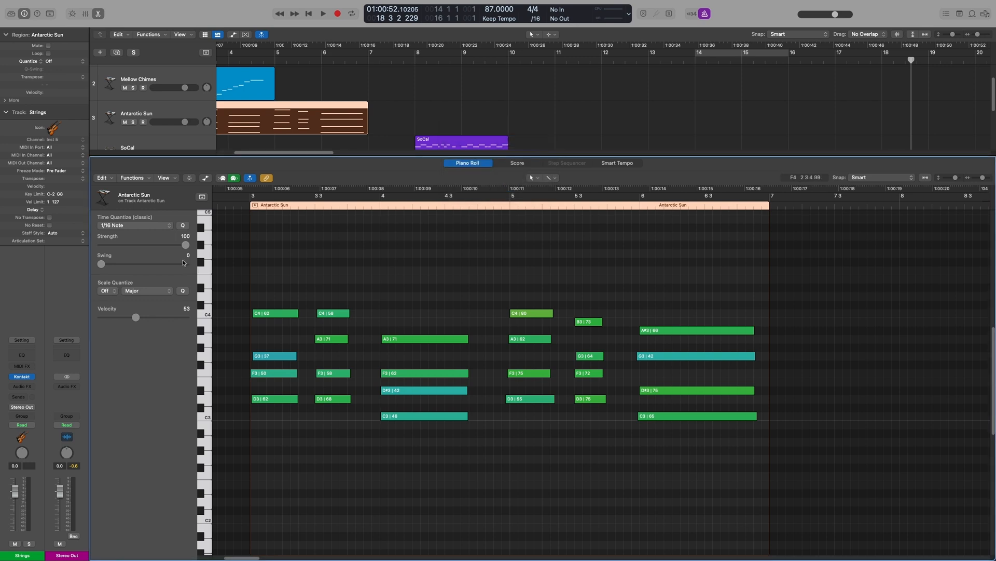
# Step: Examine the note editing commands for Repeat, Length and Split, including the playhead and locator split options
pyautogui.click(102, 177)
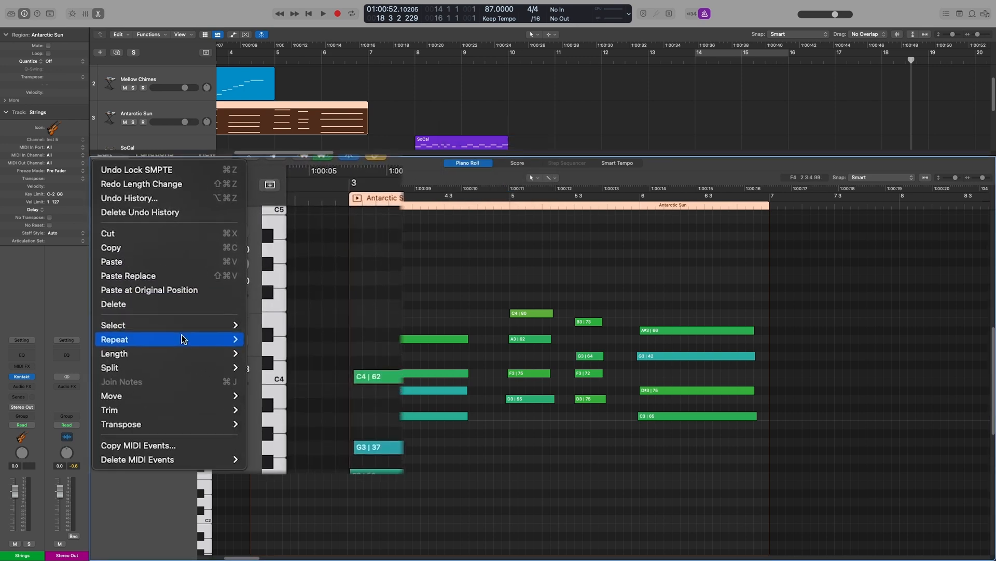
pyautogui.moveTo(156, 301)
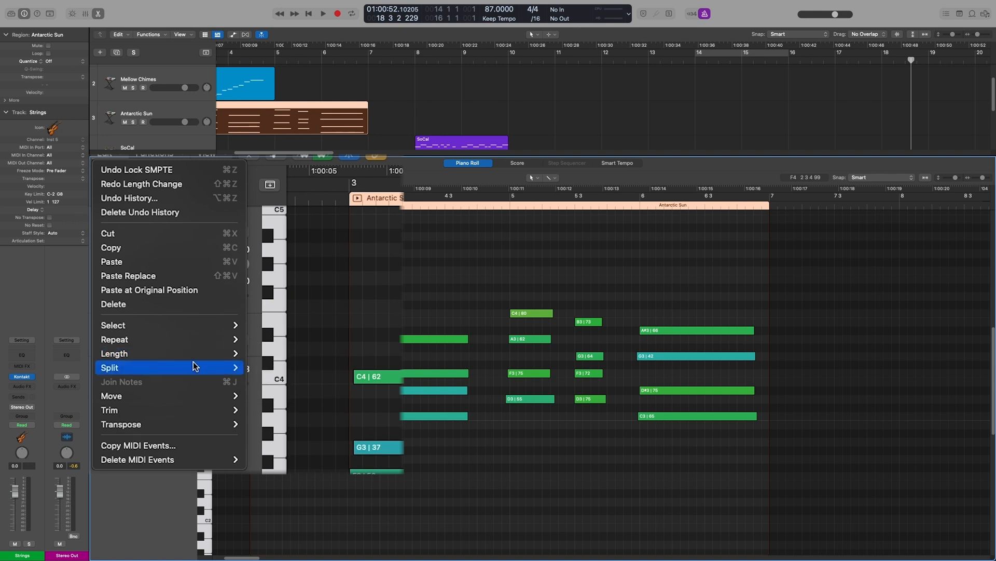
pyautogui.moveTo(194, 363)
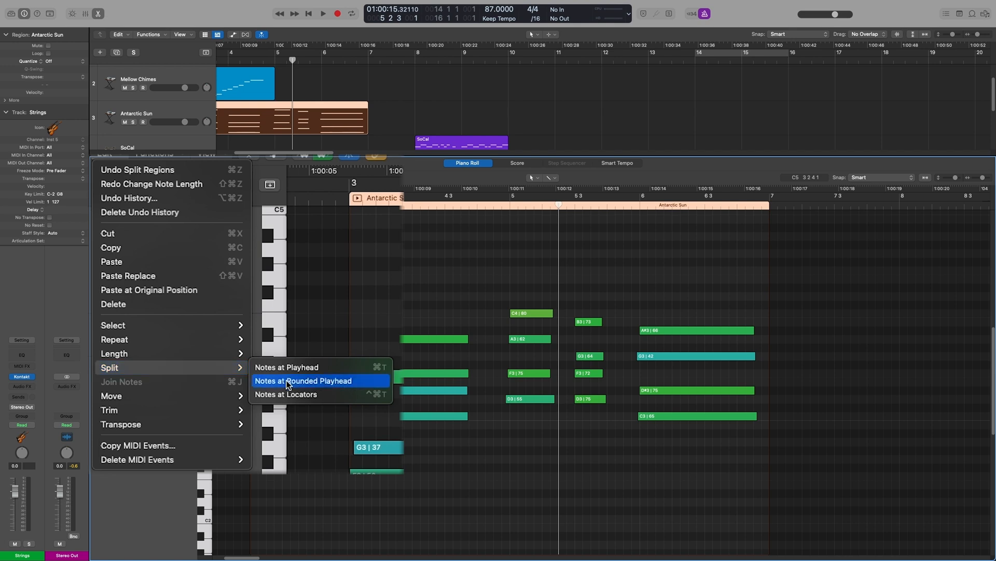
pyautogui.click(345, 381)
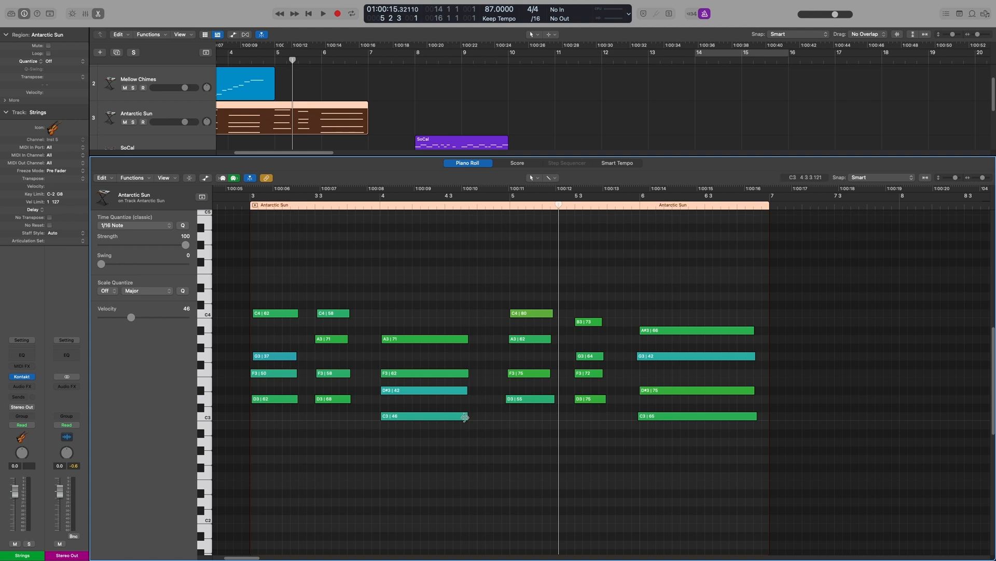
# Step: Lengthen the bar 4 C3 note to just past bar 5 and split it with Notes at Rounded Playhead
pyautogui.moveTo(467, 416); pyautogui.dragTo(541, 417)
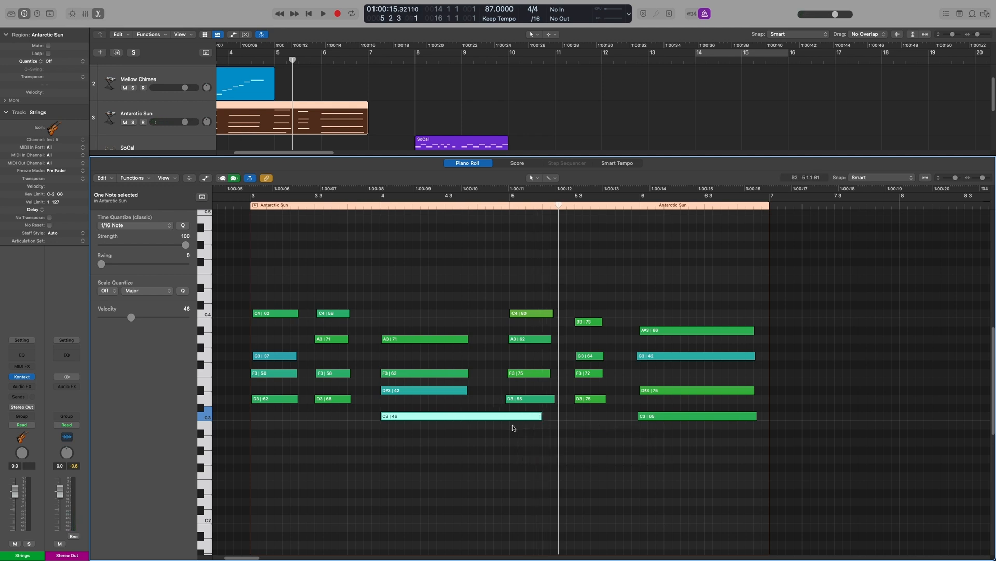
pyautogui.click(104, 179)
pyautogui.moveTo(150, 309)
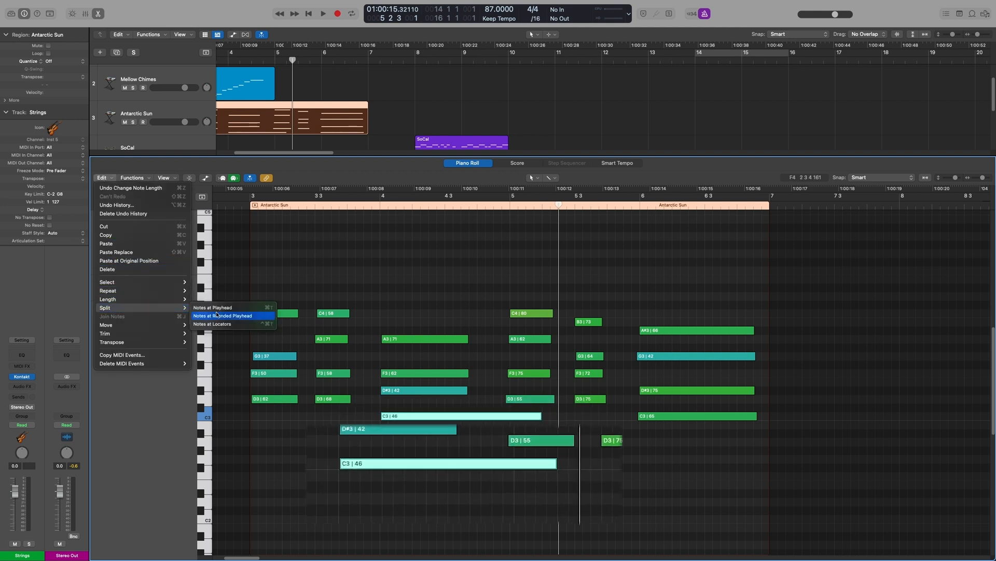
pyautogui.click(238, 317)
pyautogui.click(510, 416)
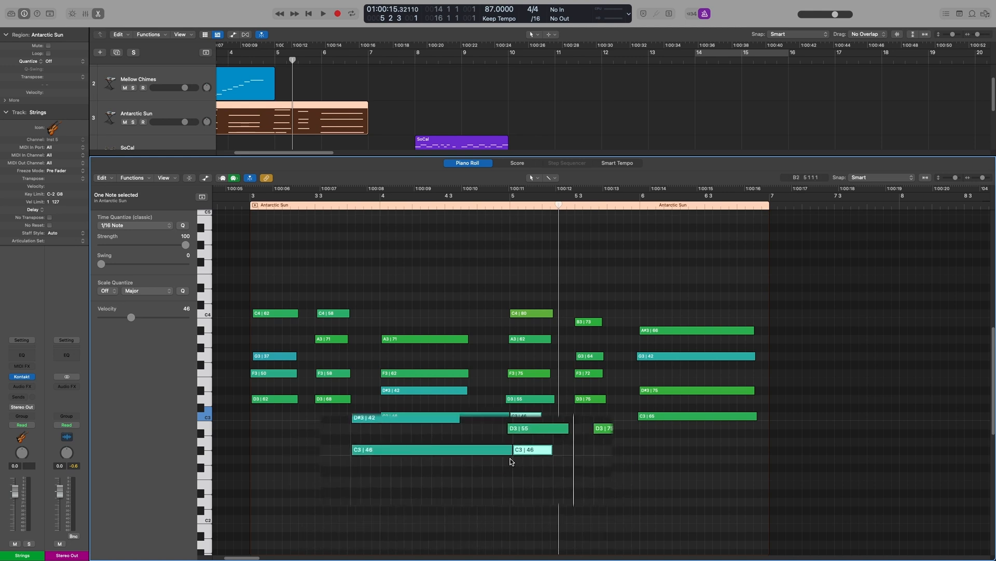
# Step: Undo the split and the length change of the C3 note, and deselect it
pyautogui.press('super+z')
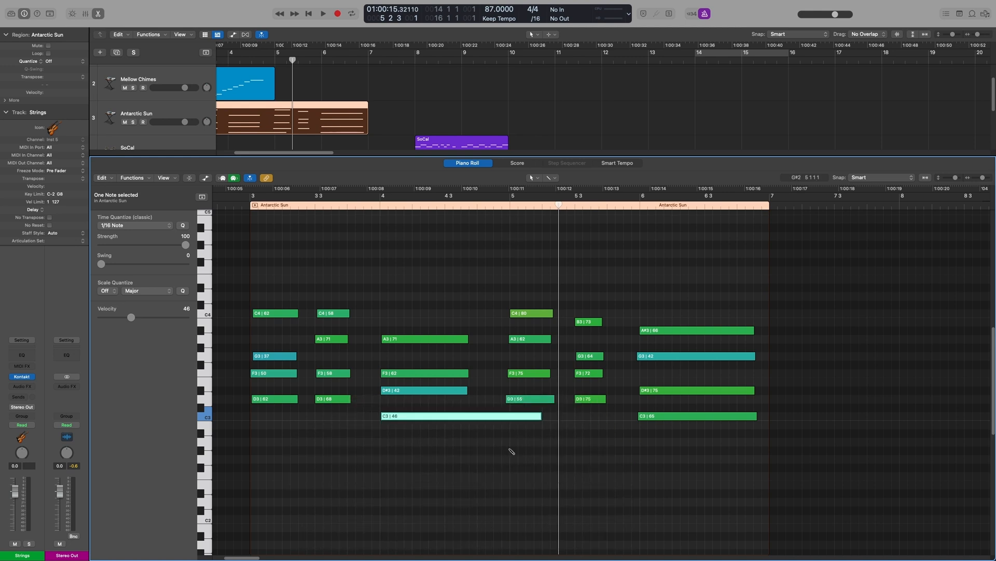
pyautogui.press('super+z')
pyautogui.press('super+z')
pyautogui.click(467, 452)
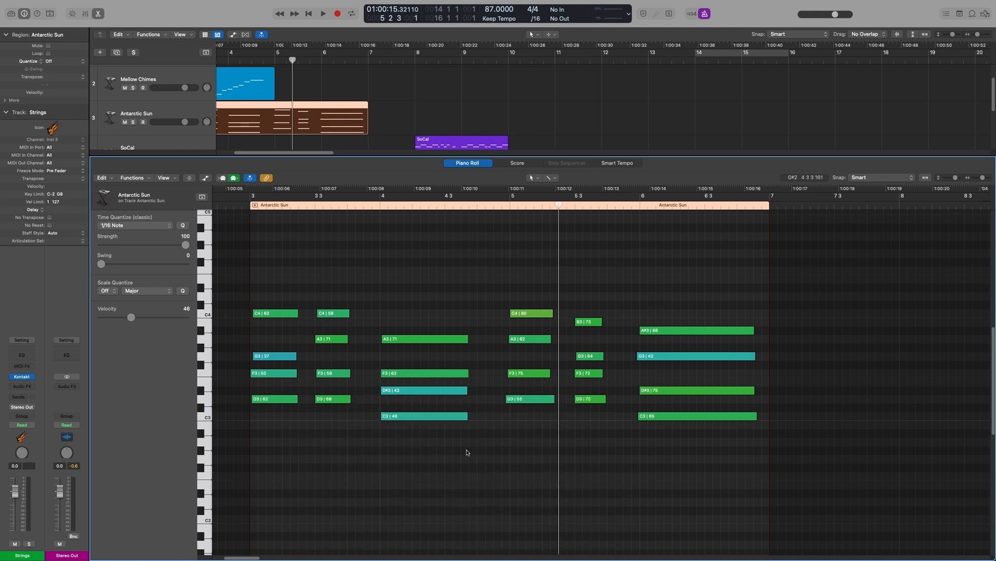
# Step: Examine the Join Notes, Move and Trim commands for notes without applying any of them
pyautogui.click(106, 178)
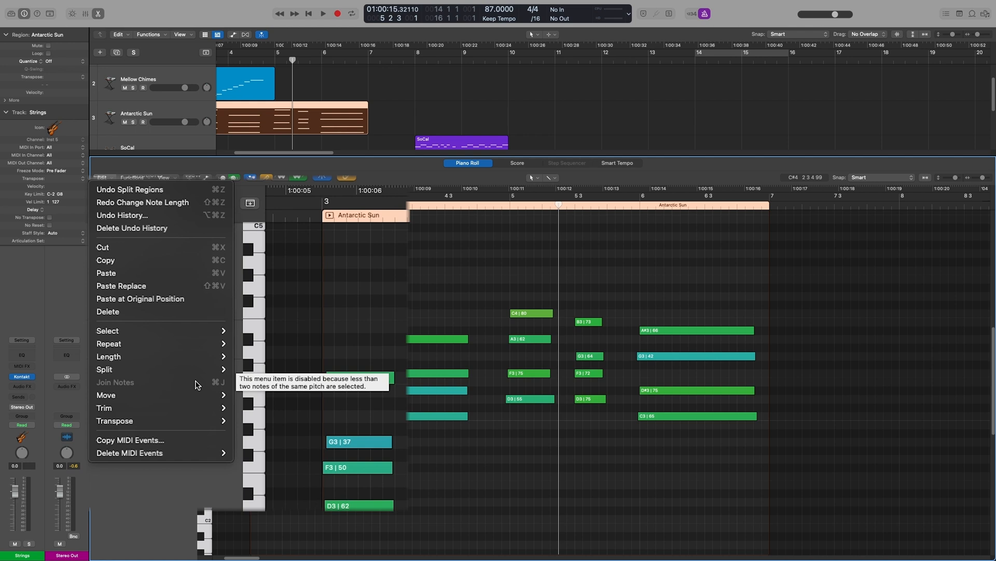
pyautogui.moveTo(193, 395)
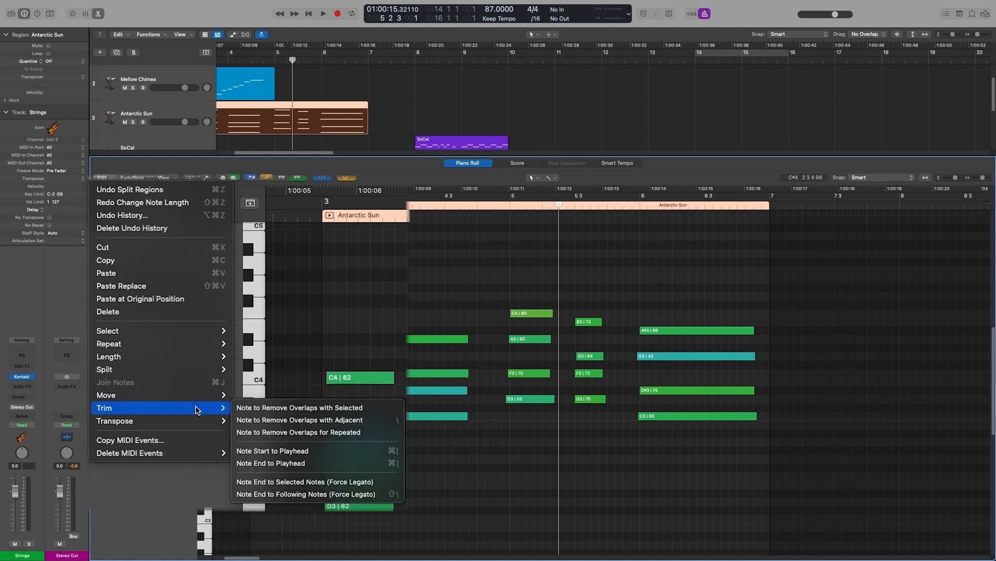
pyautogui.click(363, 462)
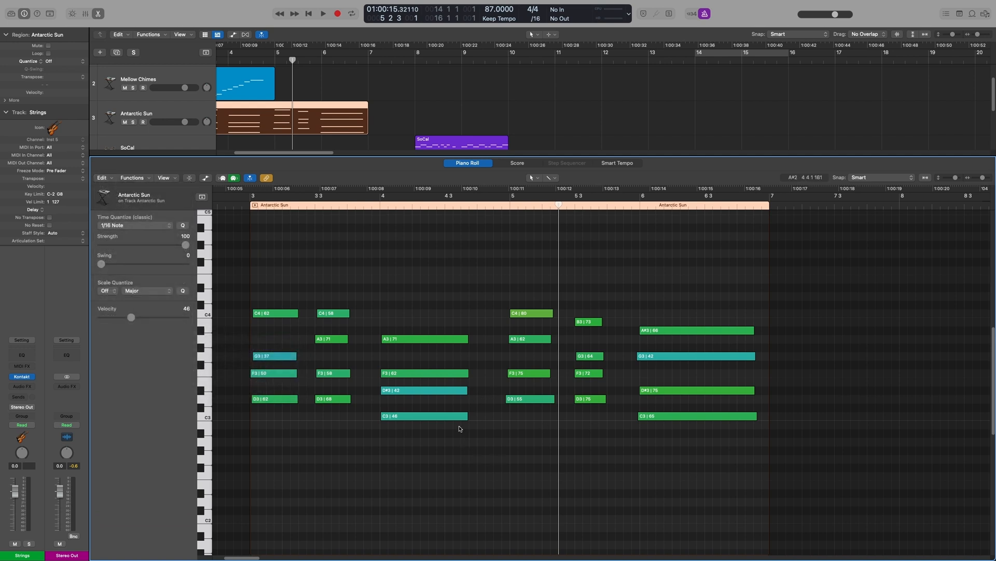
# Step: Trim the start of the bar 4 C3 note to the playhead placed at 3 3, and undo the trim
pyautogui.click(415, 418)
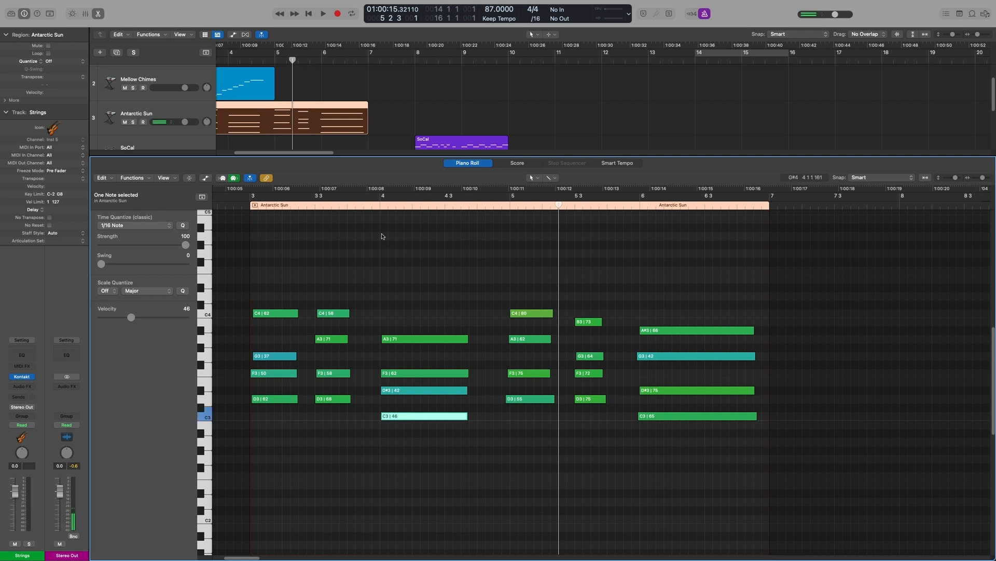
pyautogui.click(315, 205)
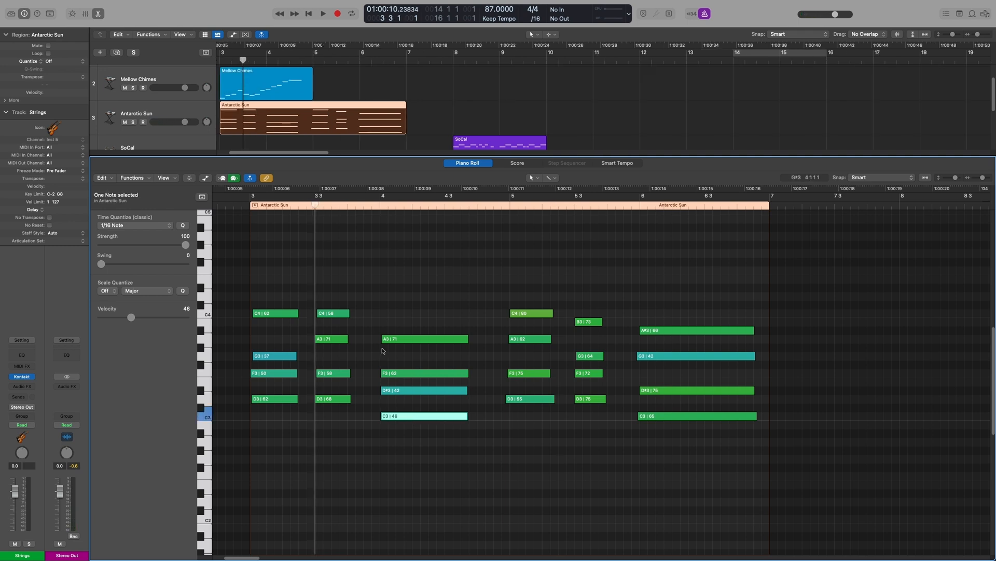
pyautogui.moveTo(404, 419)
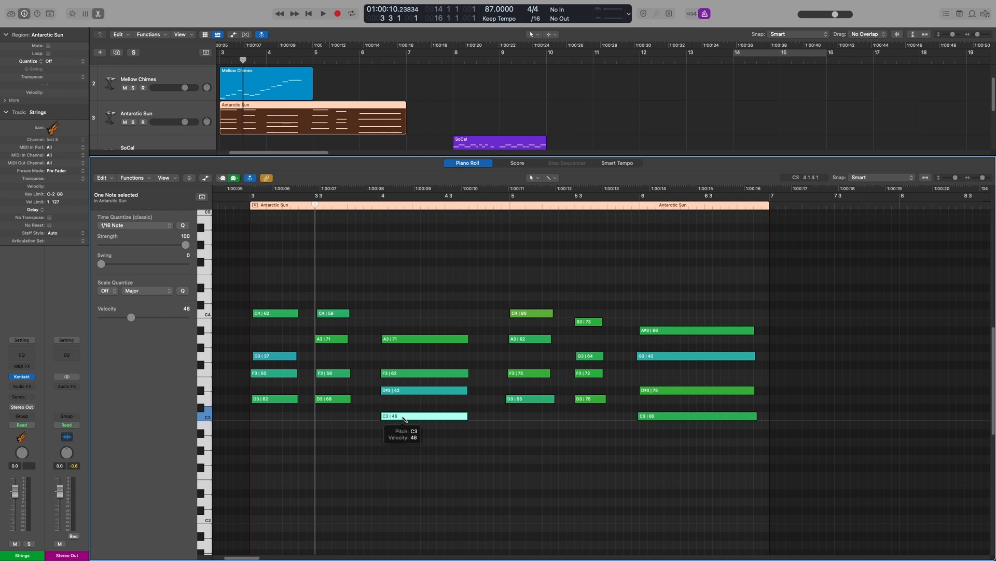
pyautogui.hotkey('alt', '[')
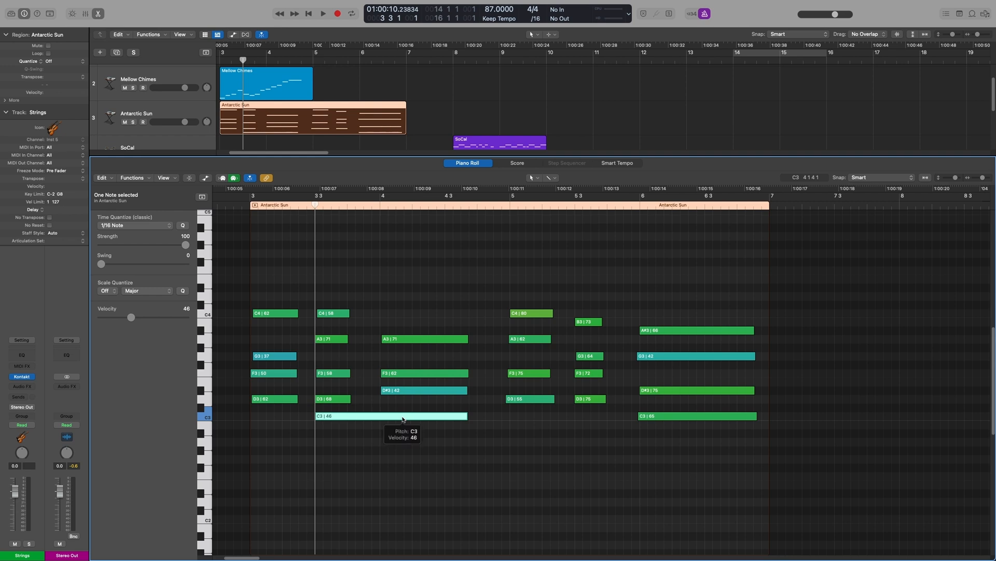
pyautogui.press('super+z')
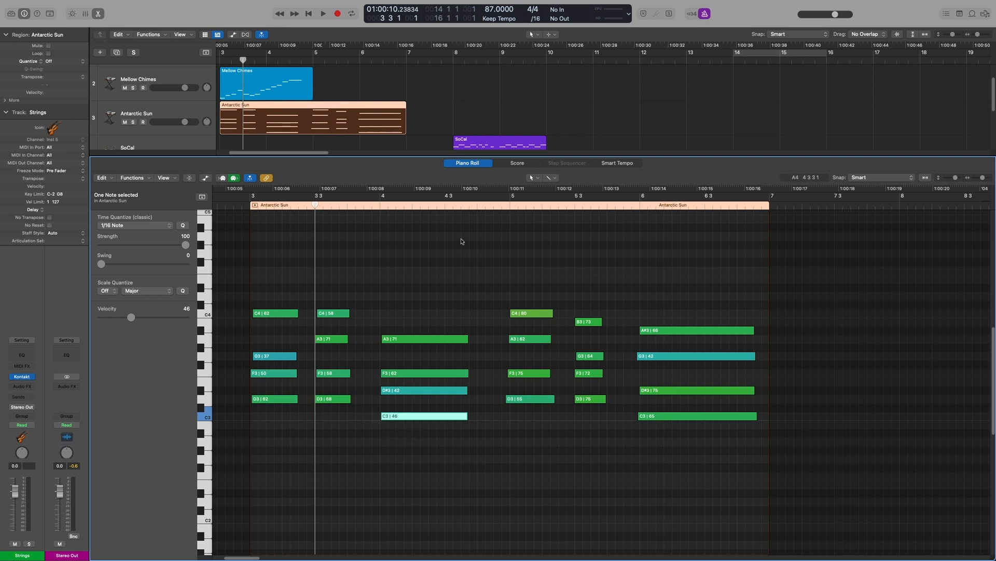
# Step: Set the start of the bar 4 C3 note to the playhead placed at bar 5, and undo the change
pyautogui.click(510, 206)
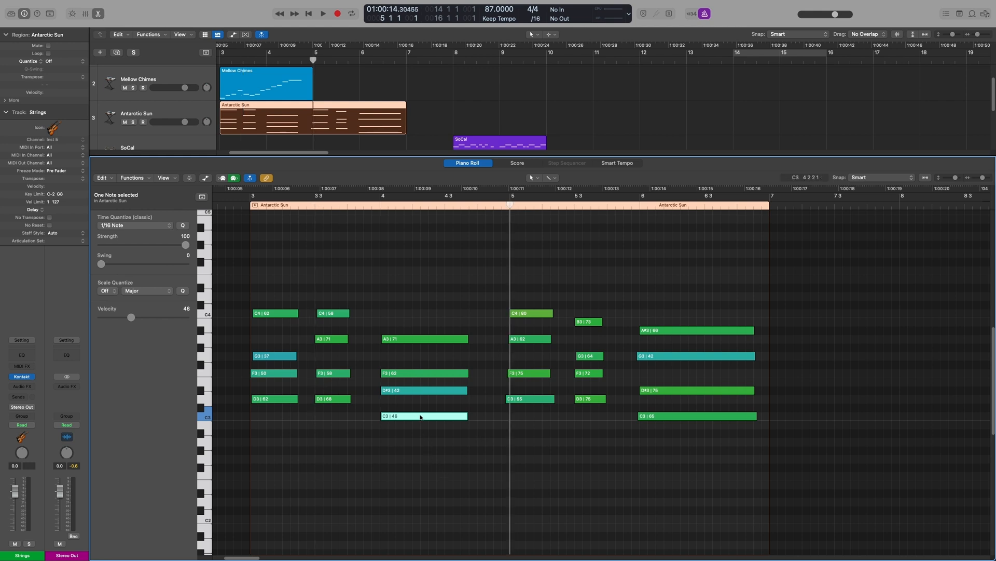
pyautogui.moveTo(421, 417)
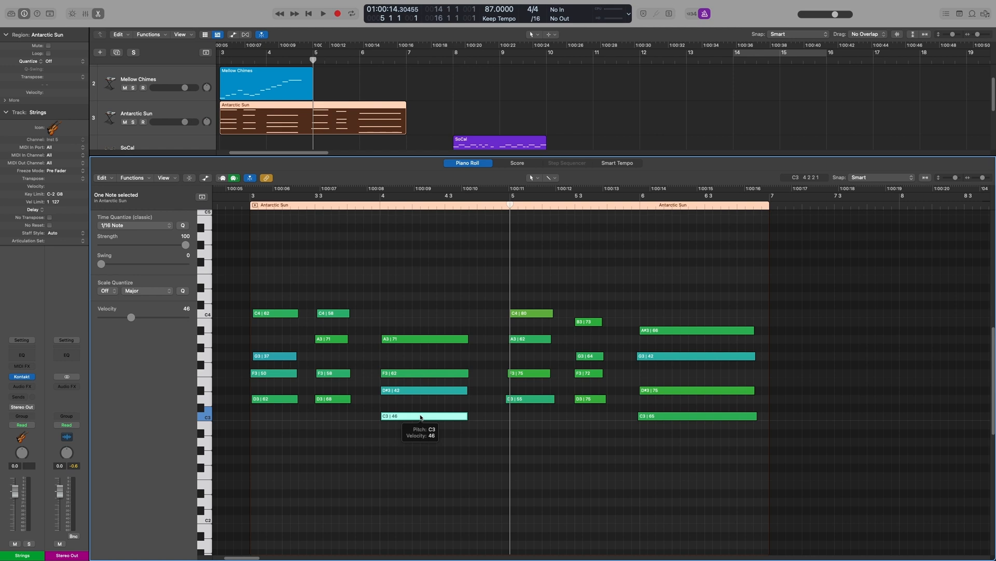
pyautogui.press('super+[')
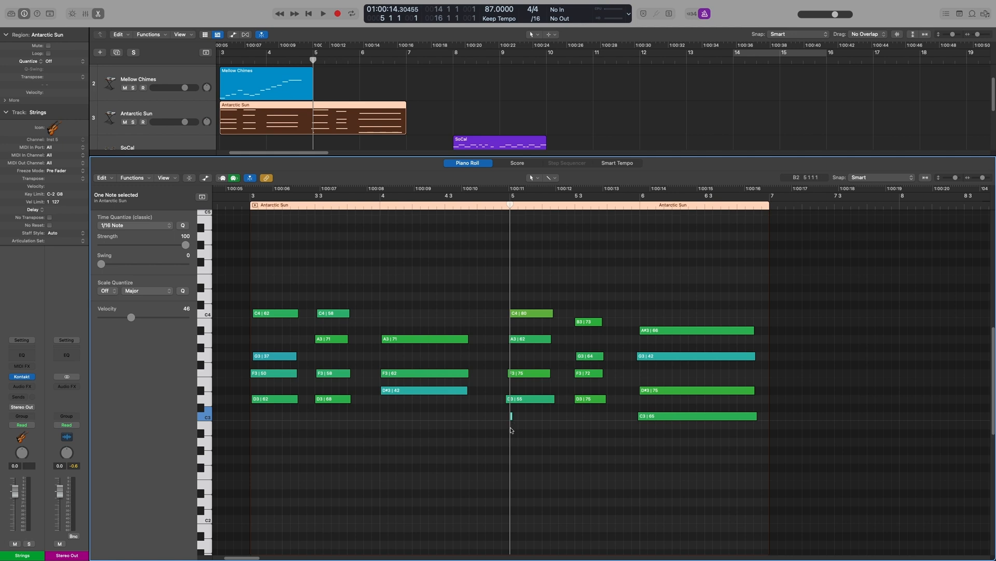
pyautogui.press('super+z')
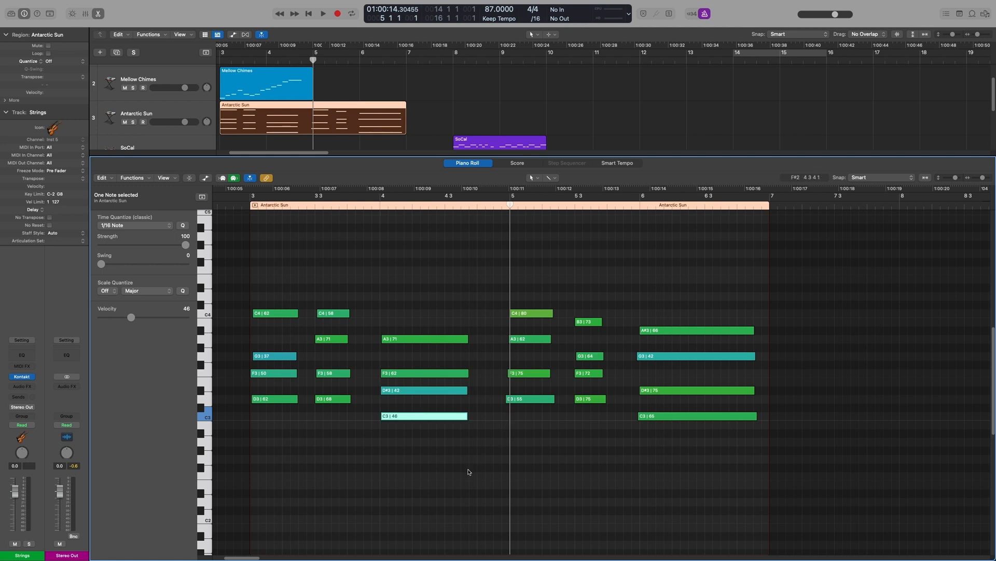
# Step: Set the locators to span the Antarctic Sun region from bar 3 to bar 7, and turn Cycle mode off
pyautogui.click(110, 180)
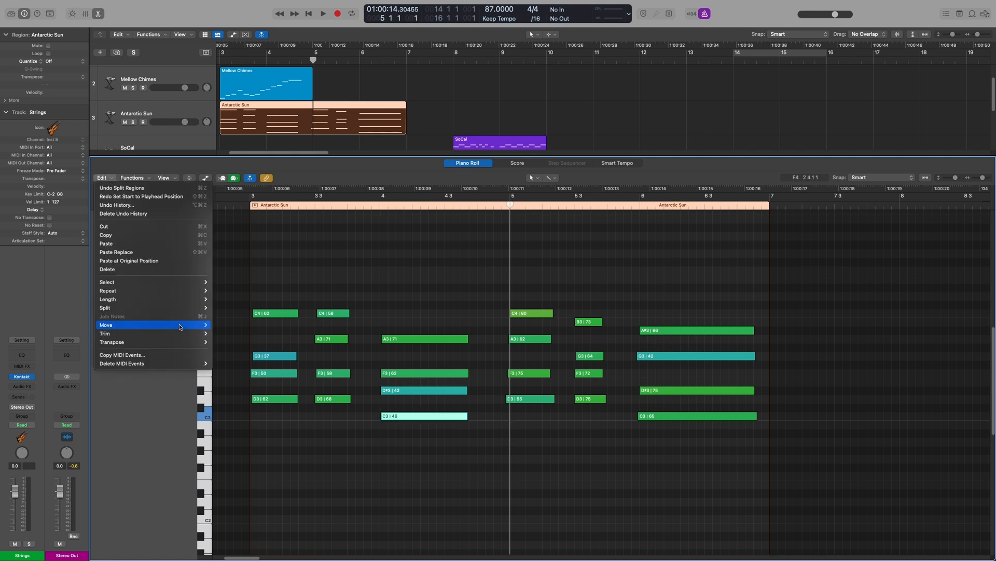
pyautogui.moveTo(186, 343)
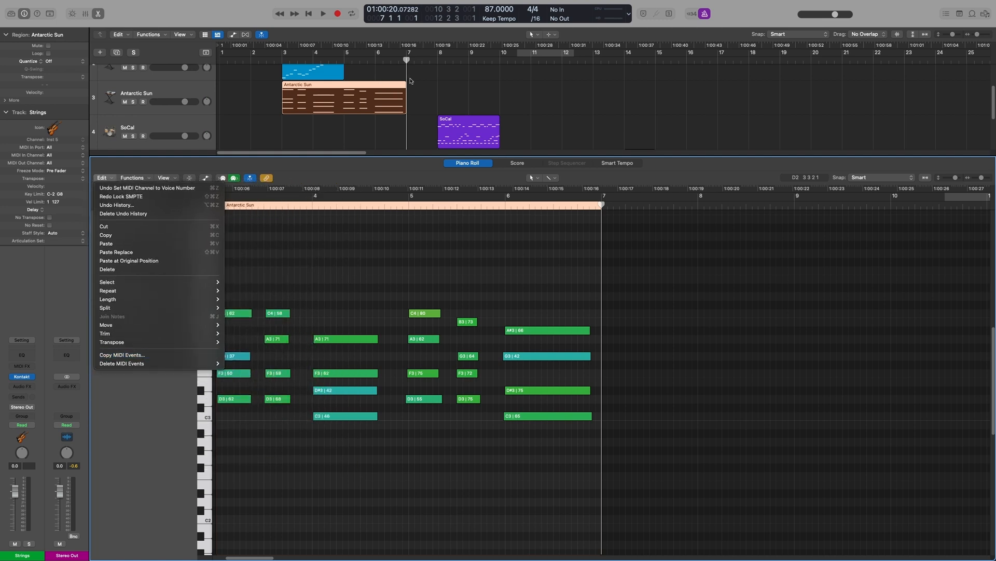
pyautogui.click(408, 45)
pyautogui.moveTo(284, 60); pyautogui.dragTo(407, 68)
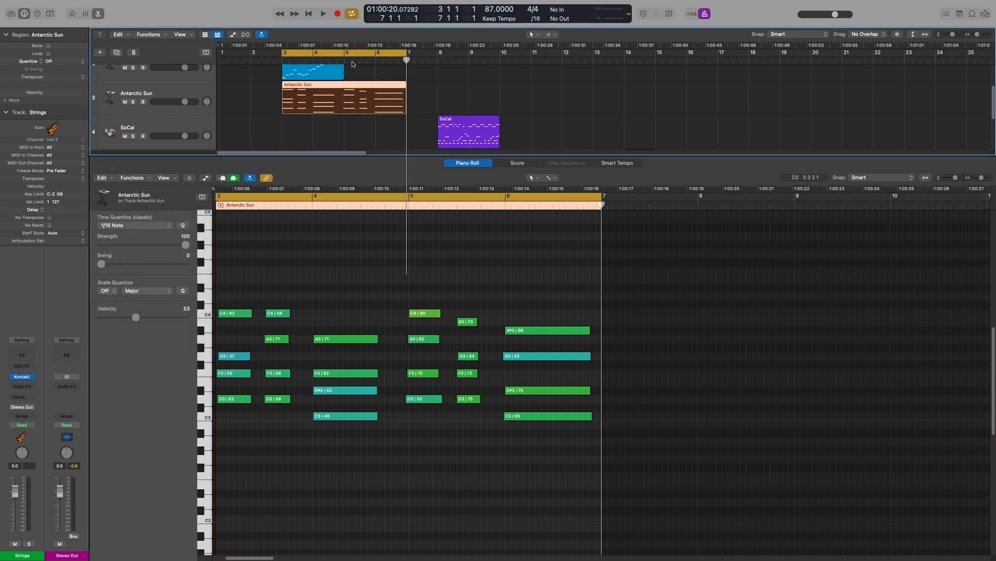
pyautogui.press('x')
pyautogui.press('x')
pyautogui.press('c')
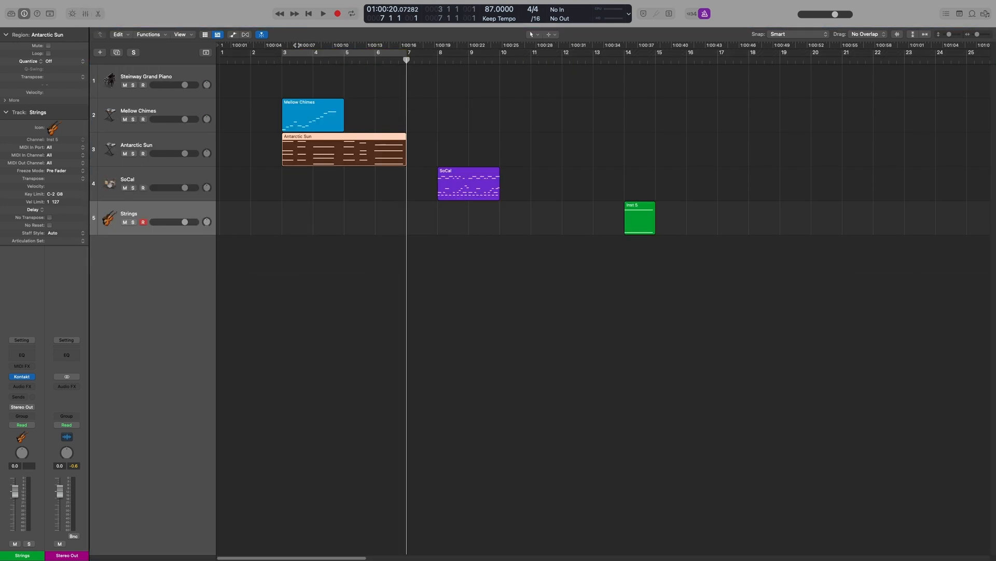
# Step: Select the Antarctic Sun region and reopen it in the Piano Roll
pyautogui.click(312, 113)
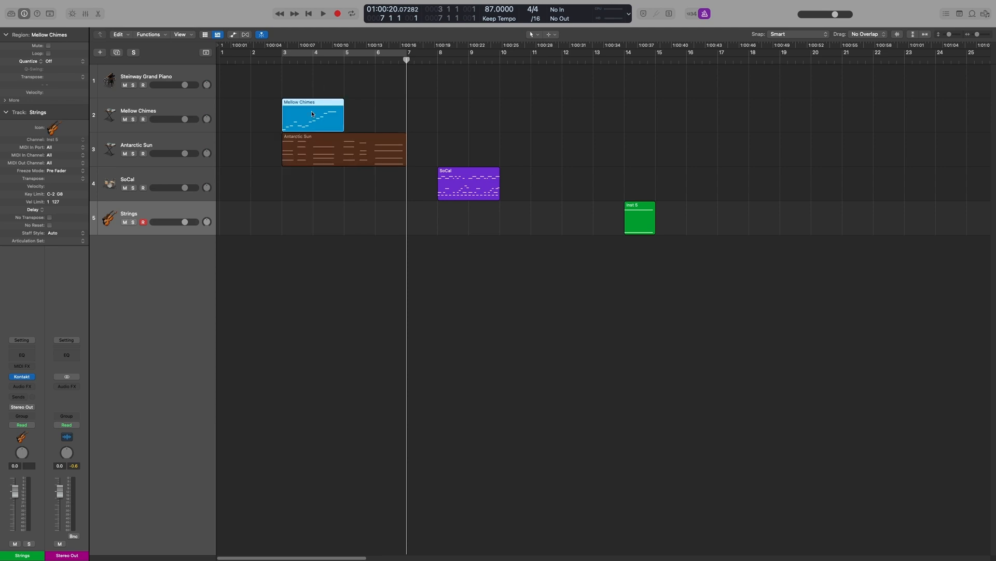
pyautogui.click(328, 150)
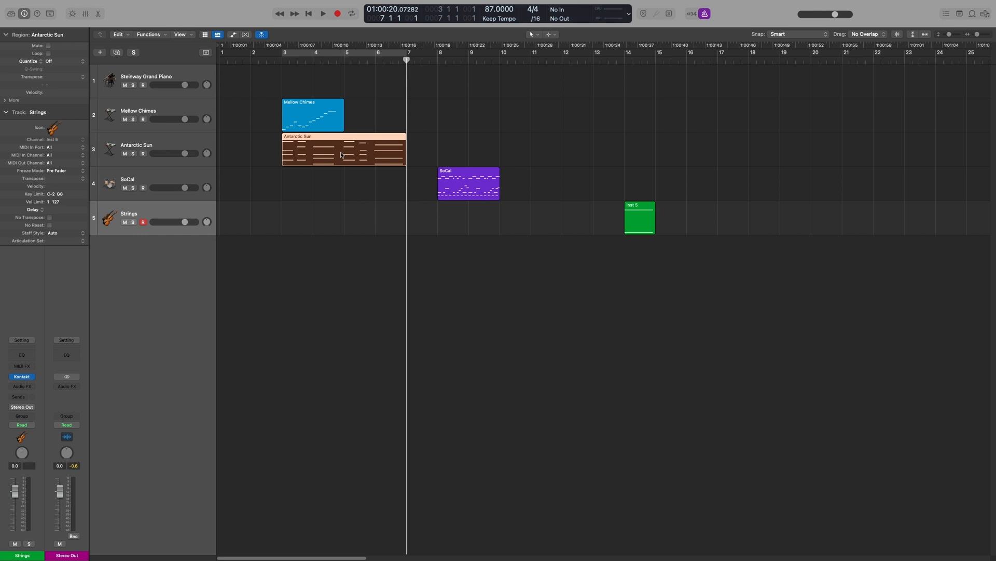
pyautogui.doubleClick(341, 154)
pyautogui.scroll(-3, 356, 107)
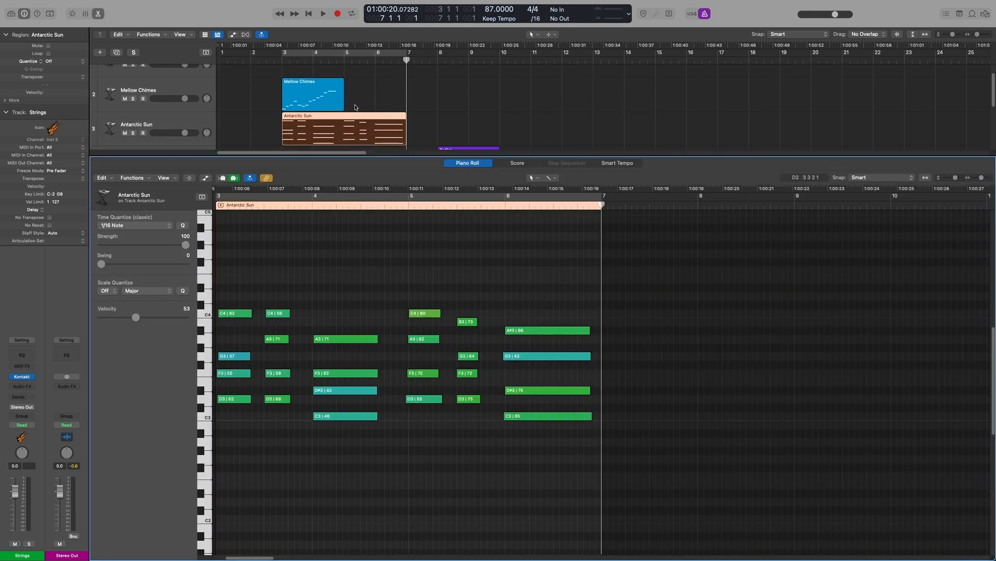
# Step: Copy the MIDI events between bars 3 and 7 once to the playhead at bar 12, using Copy Merge mode
pyautogui.click(562, 61)
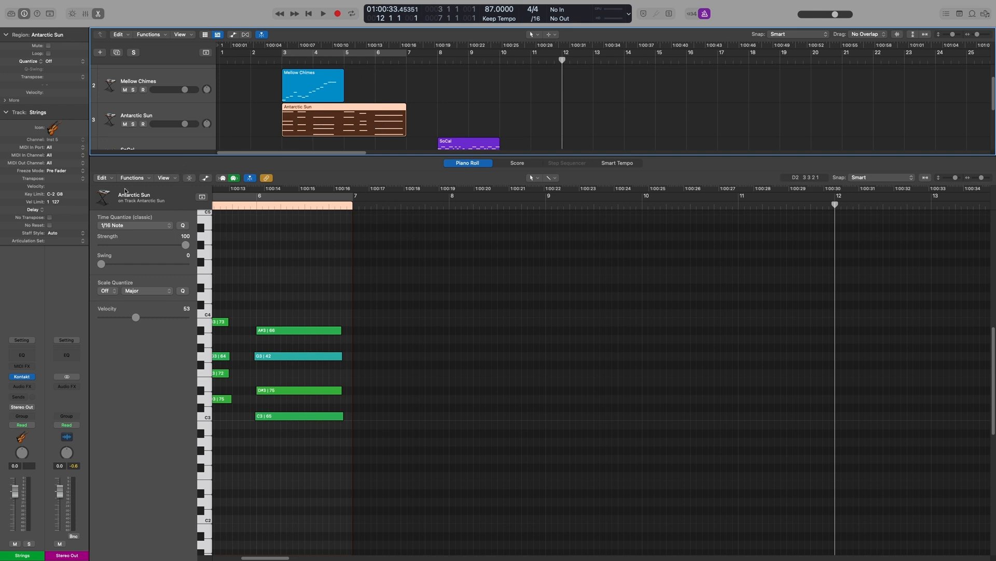
pyautogui.click(102, 178)
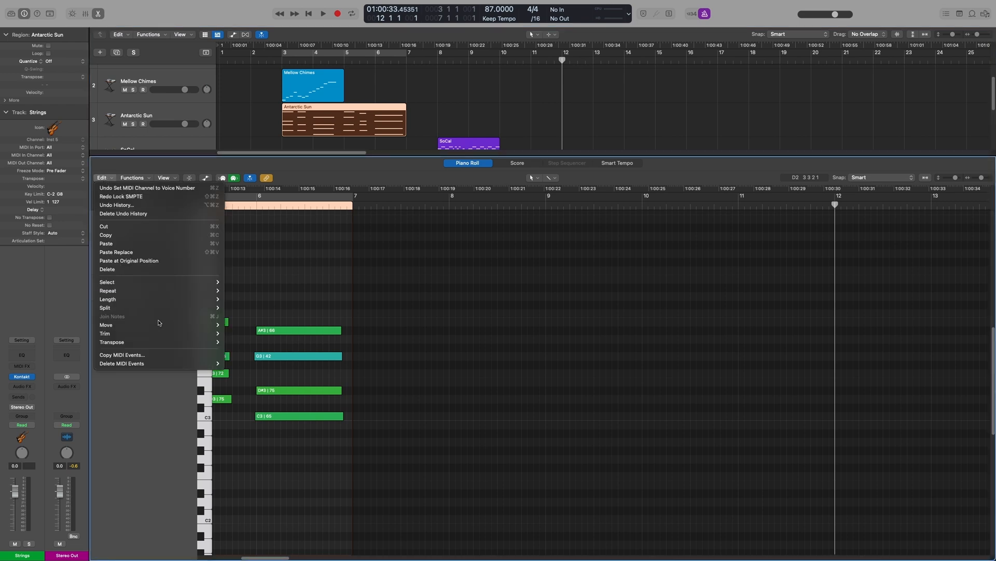
pyautogui.click(174, 355)
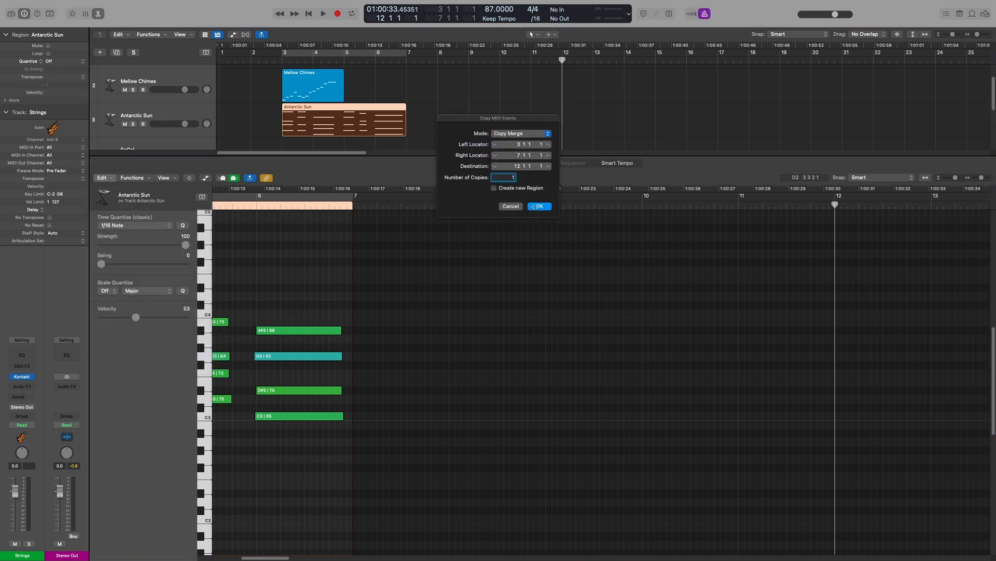
pyautogui.click(536, 206)
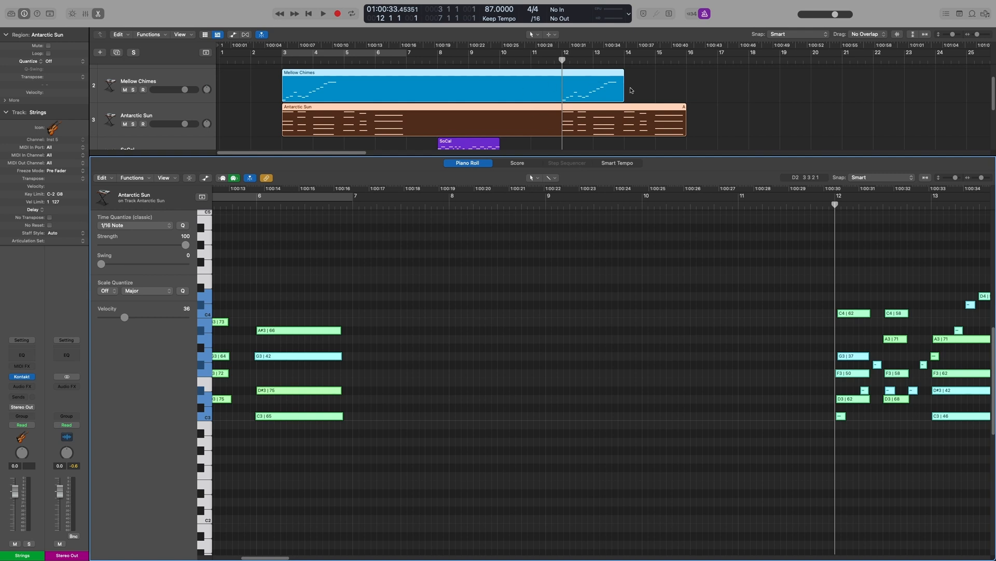
# Step: Undo the MIDI events copy on the Mellow Chimes and Antarctic Sun tracks
pyautogui.press('super+z')
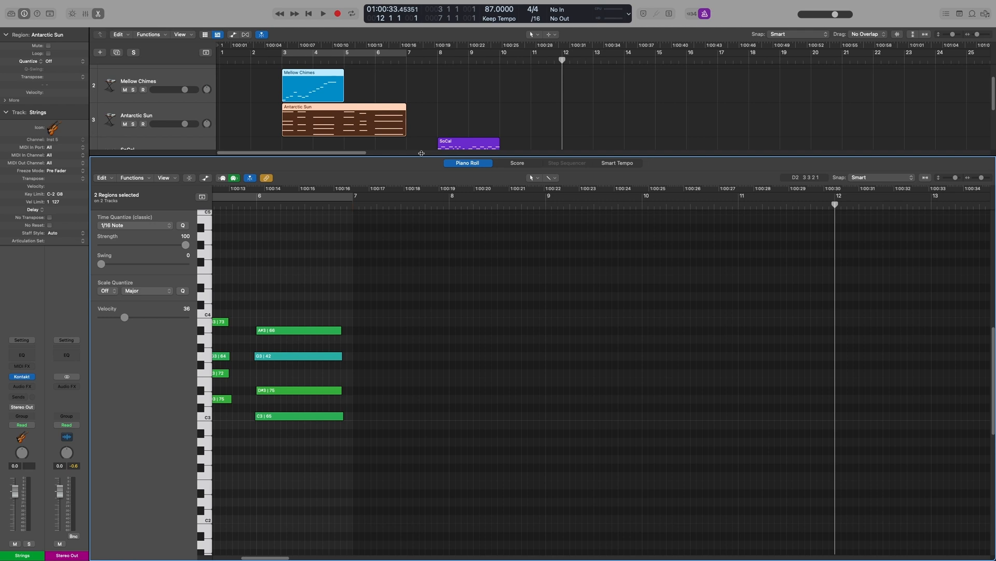
pyautogui.scroll(-3, 462, 113)
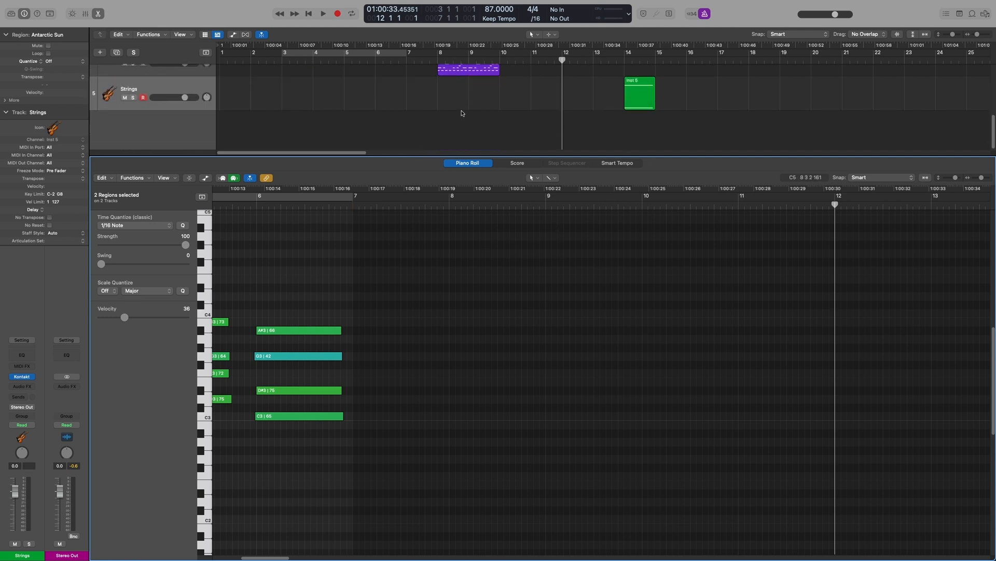
pyautogui.scroll(5, 462, 113)
pyautogui.click(351, 131)
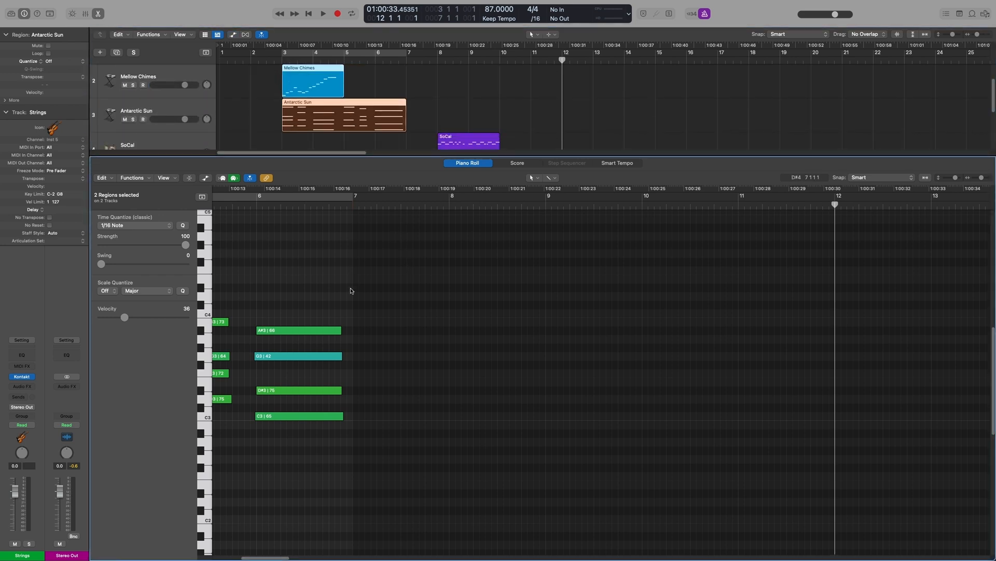
# Step: Show the automation lane for the Antarctic Sun region alone and draw a Sustain curve across bars 3 to 7
pyautogui.press('a')
pyautogui.hscroll(-5, 427, 369)
pyautogui.scroll(-5, 384, 332)
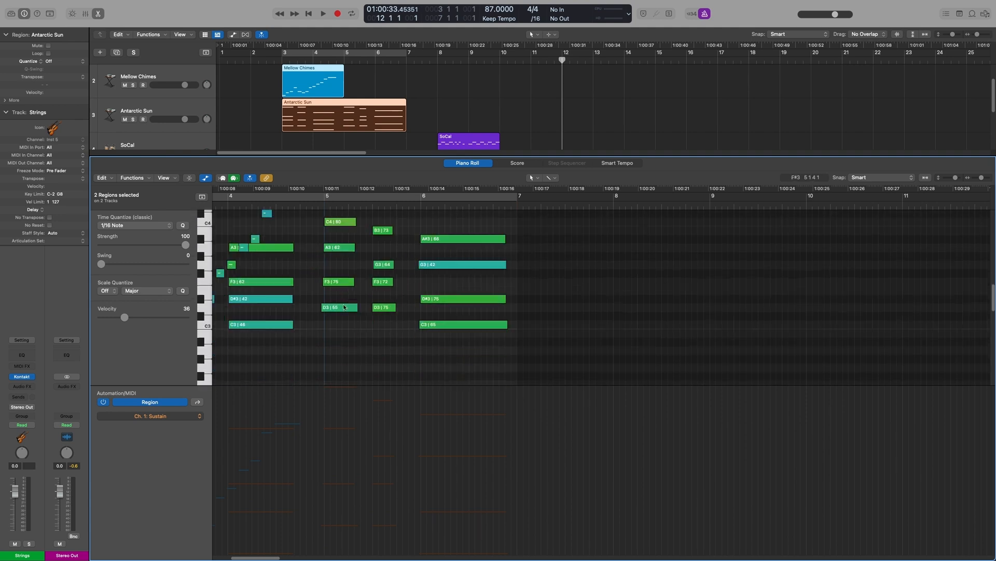
pyautogui.hscroll(-5, 349, 298)
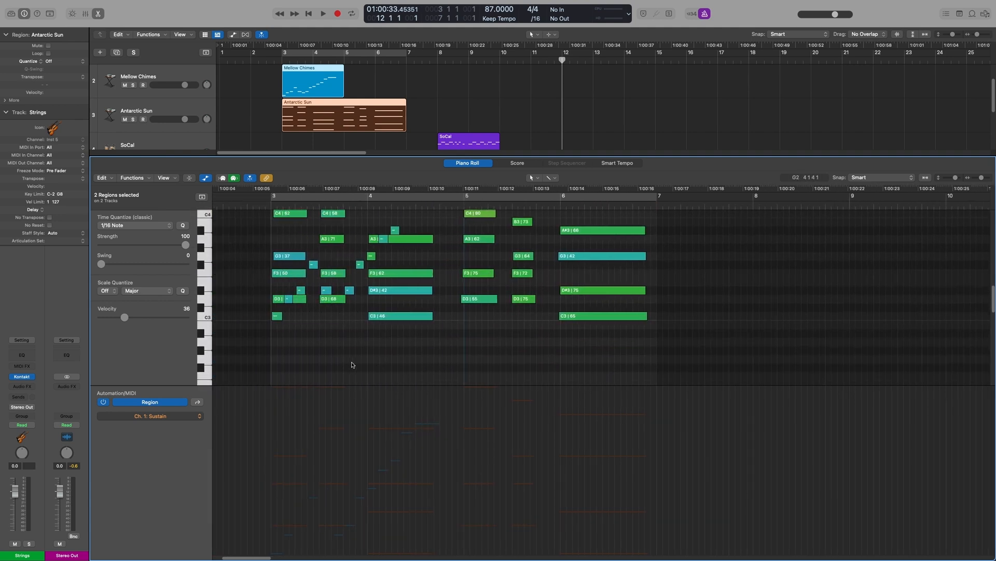
pyautogui.click(392, 112)
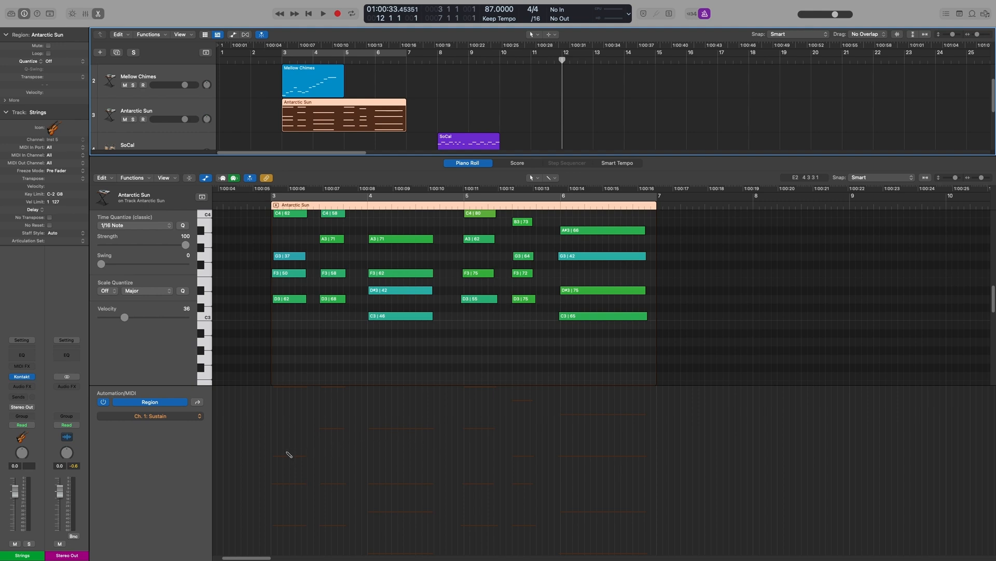
pyautogui.moveTo(285, 452)
pyautogui.mouseDown()
pyautogui.moveTo(351, 431)
pyautogui.moveTo(655, 432)
pyautogui.mouseUp()
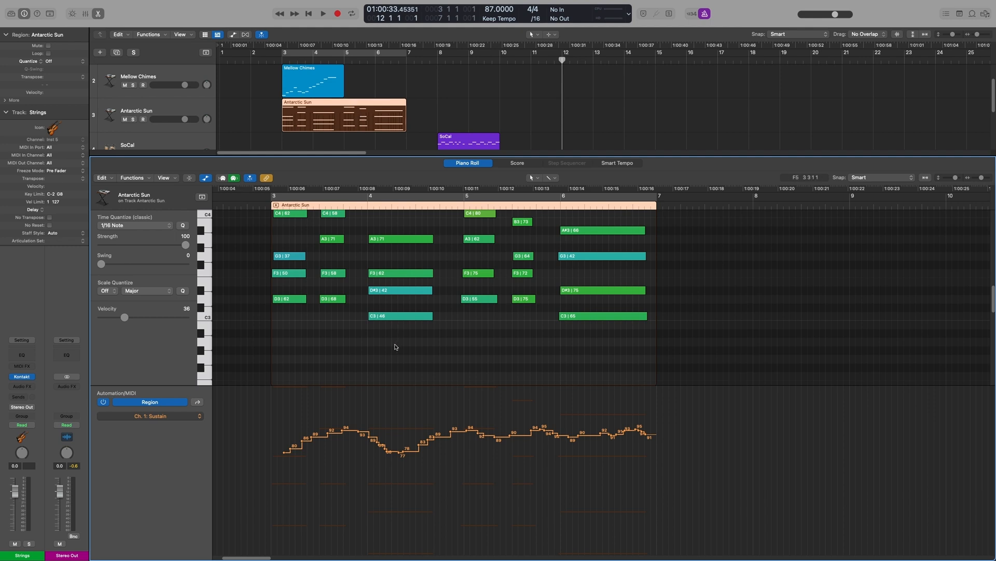
# Step: Try pasting a copy of all the Antarctic Sun notes at bar 7, and undo the paste
pyautogui.press('super+a')
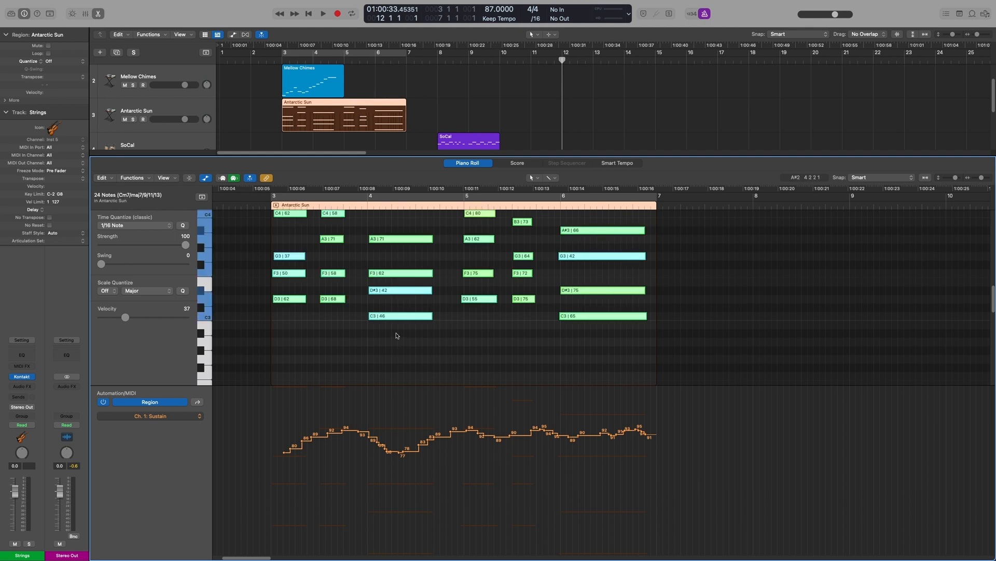
pyautogui.click(657, 206)
pyautogui.press('super+v')
pyautogui.scroll(2, 648, 360)
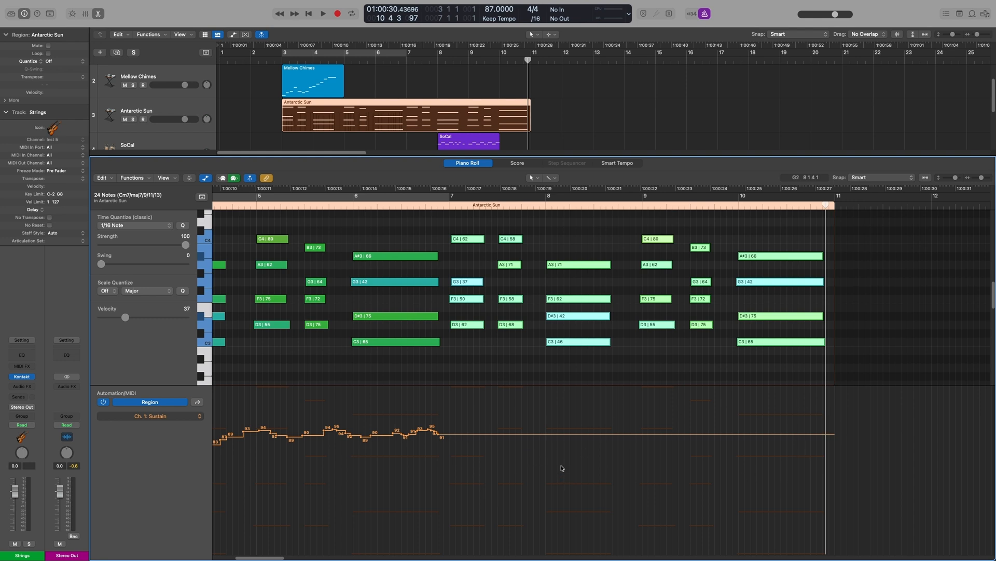
pyautogui.press('super+z')
pyautogui.hscroll(-5, 493, 402)
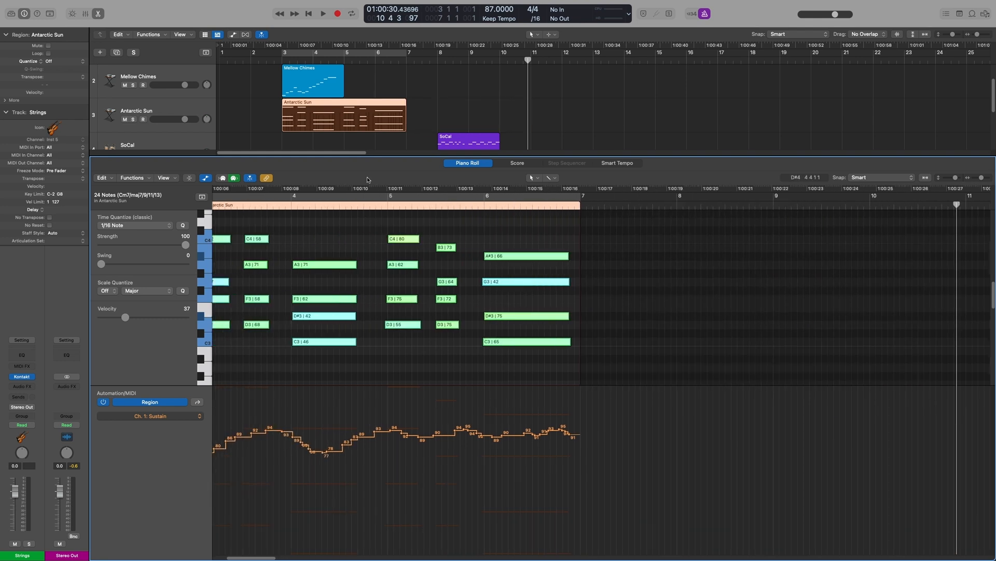
# Step: Set the locators from bar 5 to bar 7 with Cycle mode off, and place the playhead at bar 7
pyautogui.moveTo(346, 53); pyautogui.dragTo(409, 55)
pyautogui.click(415, 199)
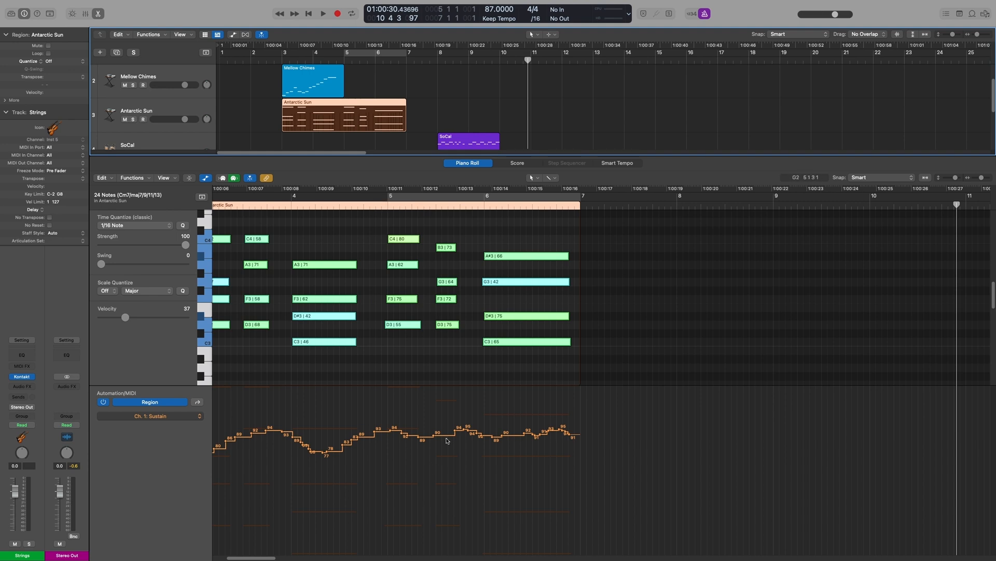
pyautogui.click(102, 177)
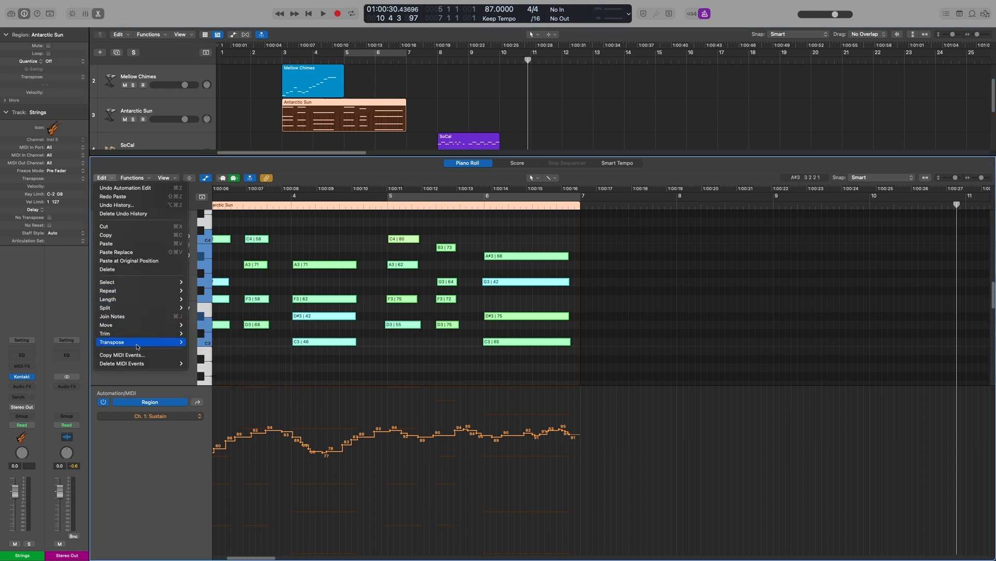
pyautogui.click(140, 355)
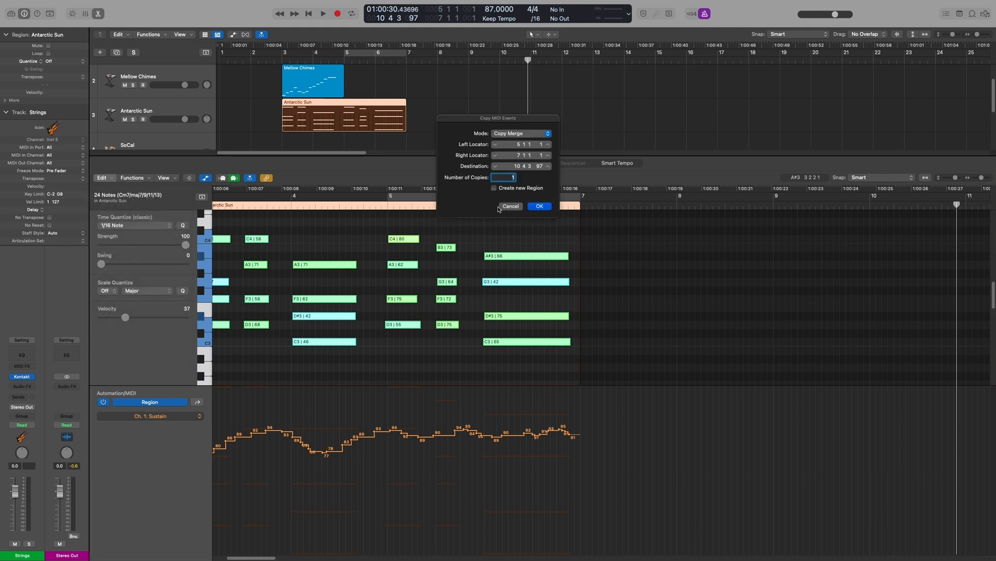
pyautogui.click(540, 206)
pyautogui.click(582, 207)
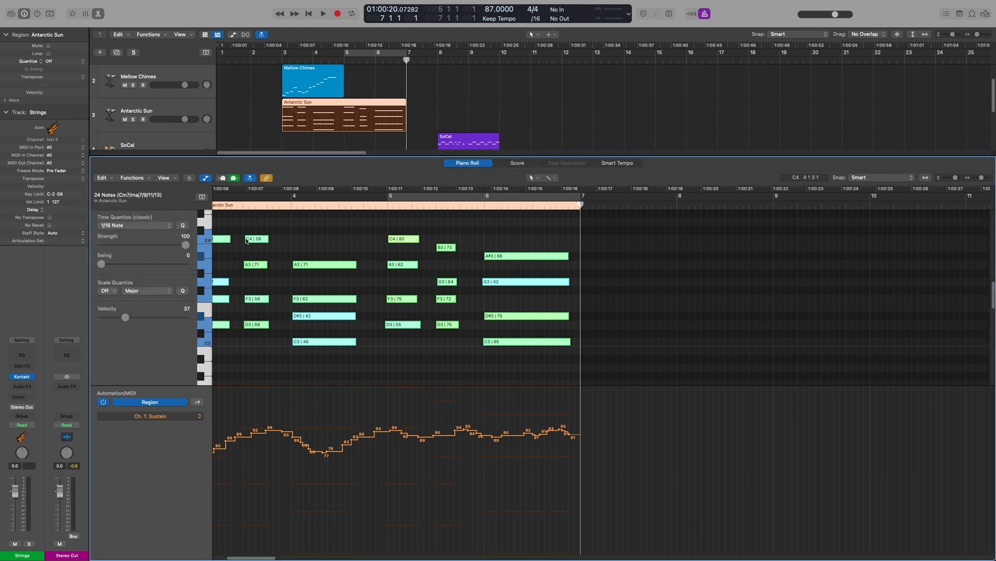
# Step: Copy the MIDI events between bars 5 and 7 once to bar 7, using Copy Merge mode
pyautogui.click(108, 179)
pyautogui.click(140, 354)
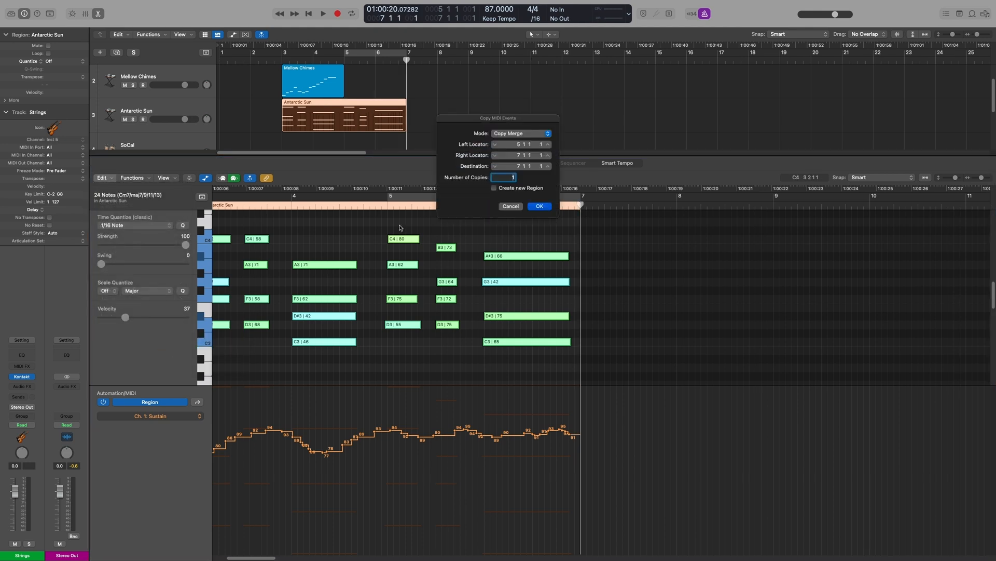
pyautogui.click(540, 207)
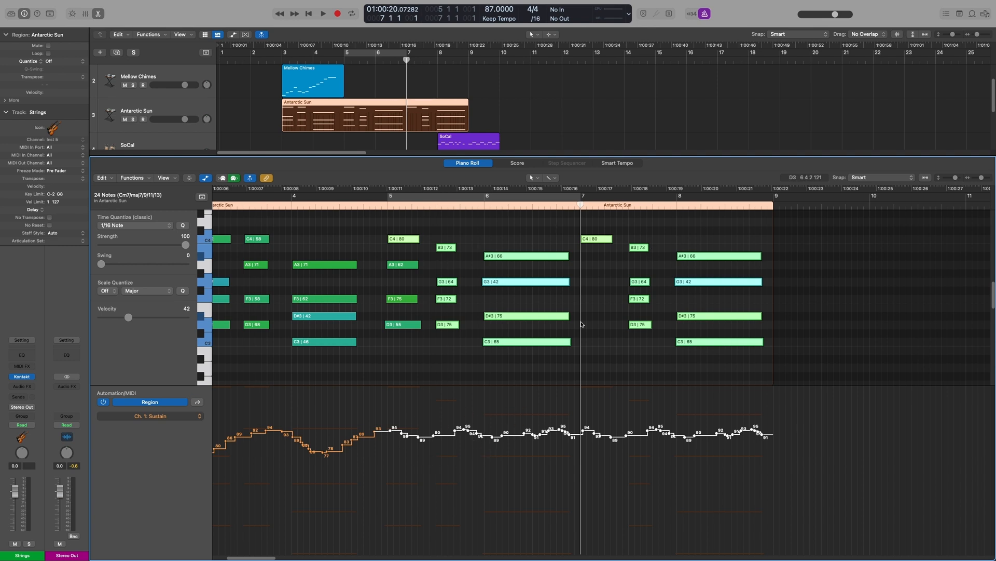
# Step: Check the notes around bar 5, undo the MIDI events copy and the Sustain automation, and hide the automation lane
pyautogui.click(388, 208)
pyautogui.scroll(4, 388, 206)
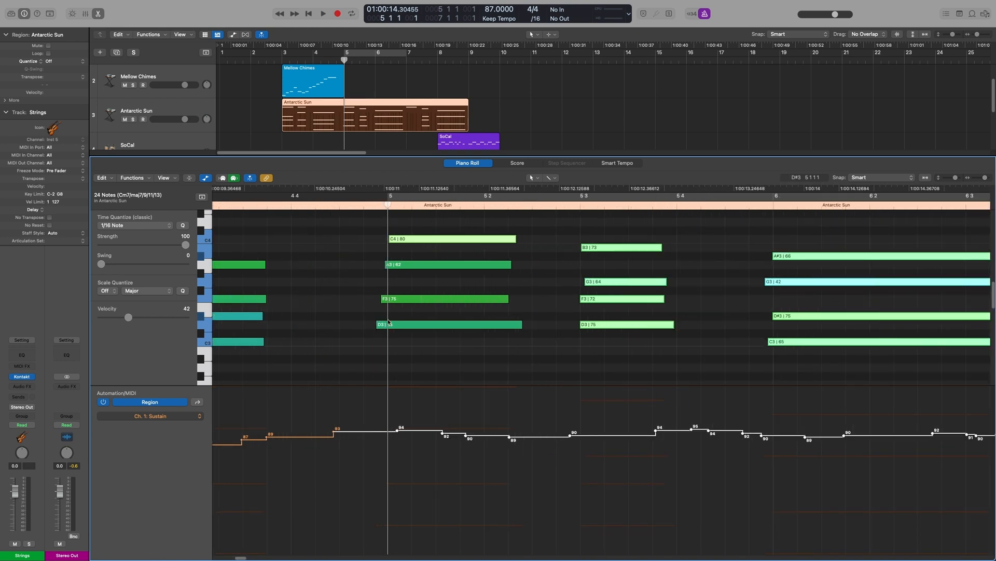
pyautogui.scroll(-5, 418, 324)
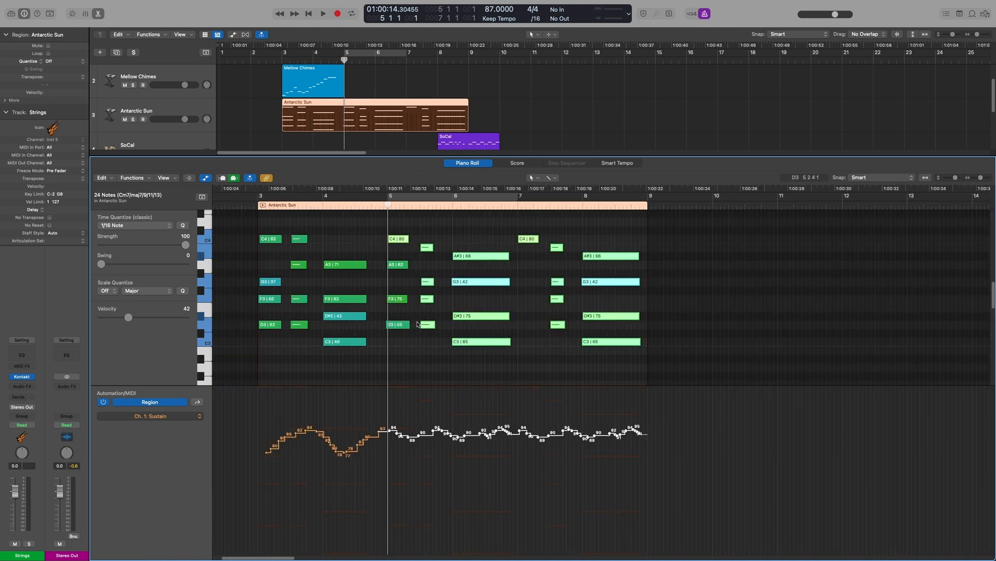
pyautogui.press('super+z')
pyautogui.press('super+z')
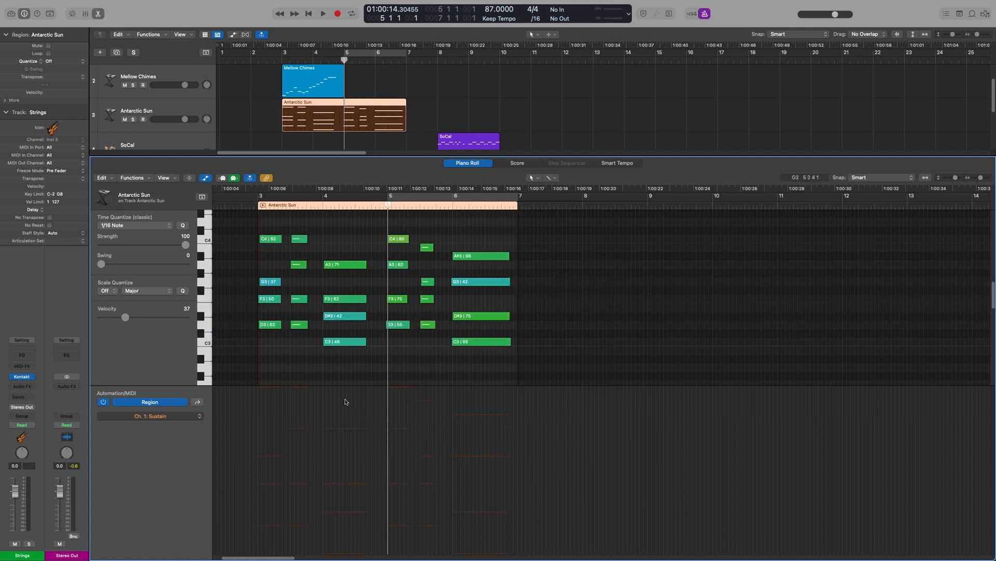
pyautogui.press('a')
# Step: Review the settings and available modes of the Copy MIDI Events command, and cancel it without copying
pyautogui.click(109, 179)
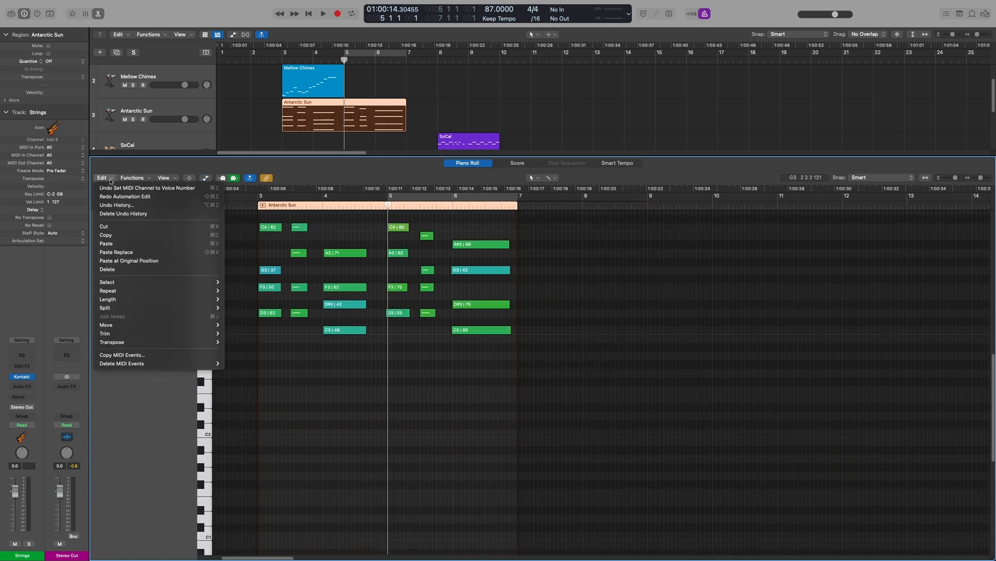
pyautogui.click(184, 357)
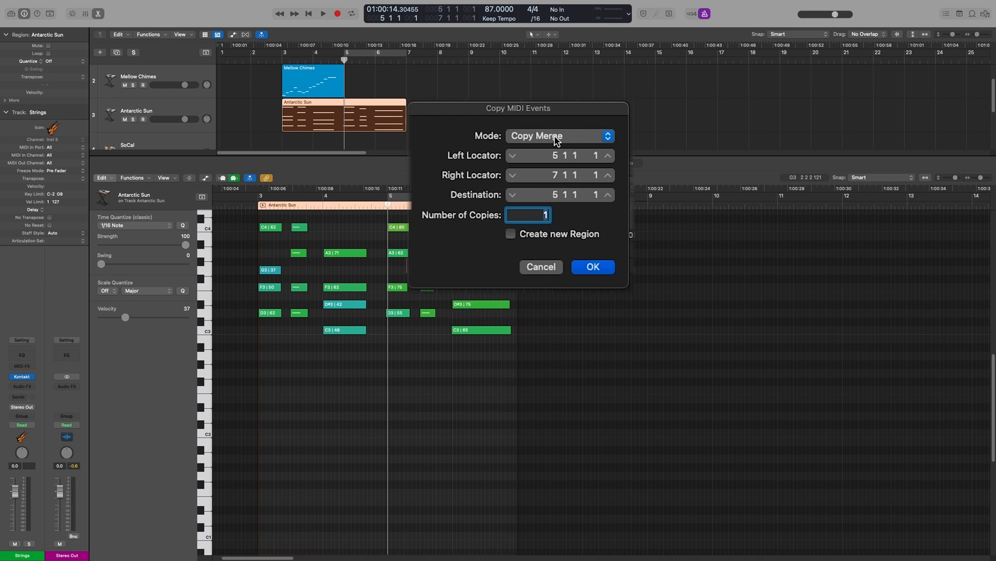
pyautogui.click(556, 139)
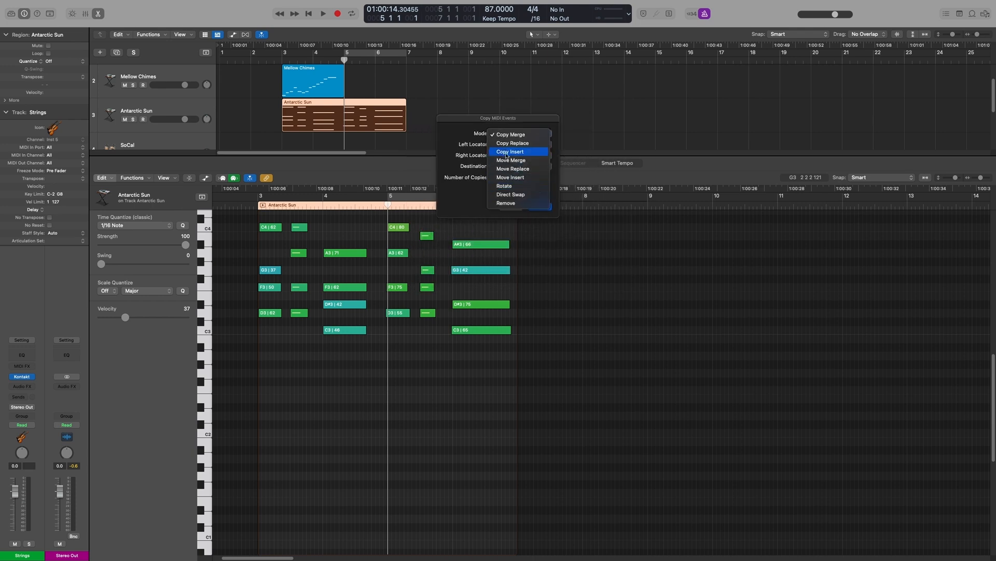
pyautogui.click(492, 86)
pyautogui.click(516, 206)
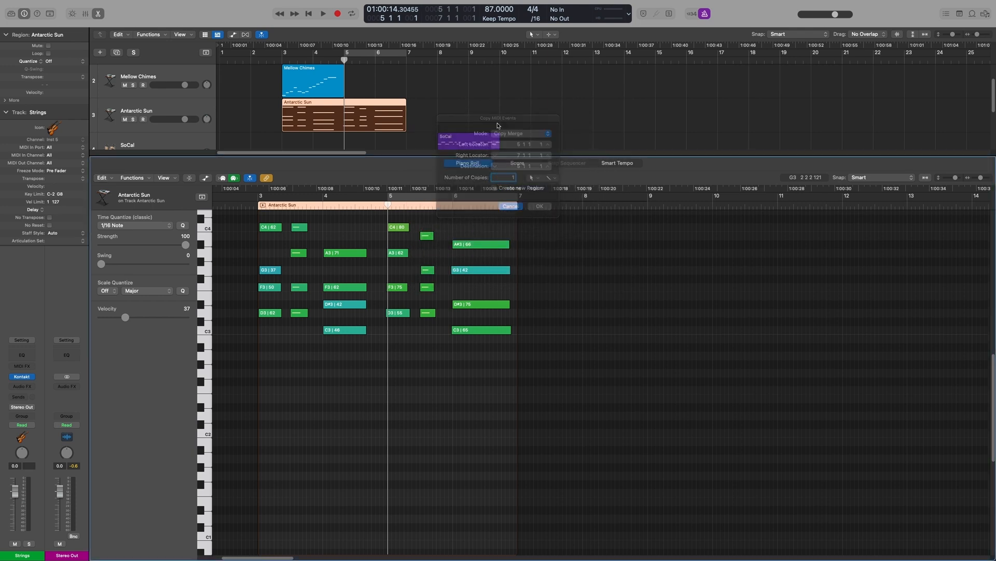
# Step: Select the SoCal drum region and bring all its notes between bars 8 and 10 into view in the Piano Roll
pyautogui.click(467, 143)
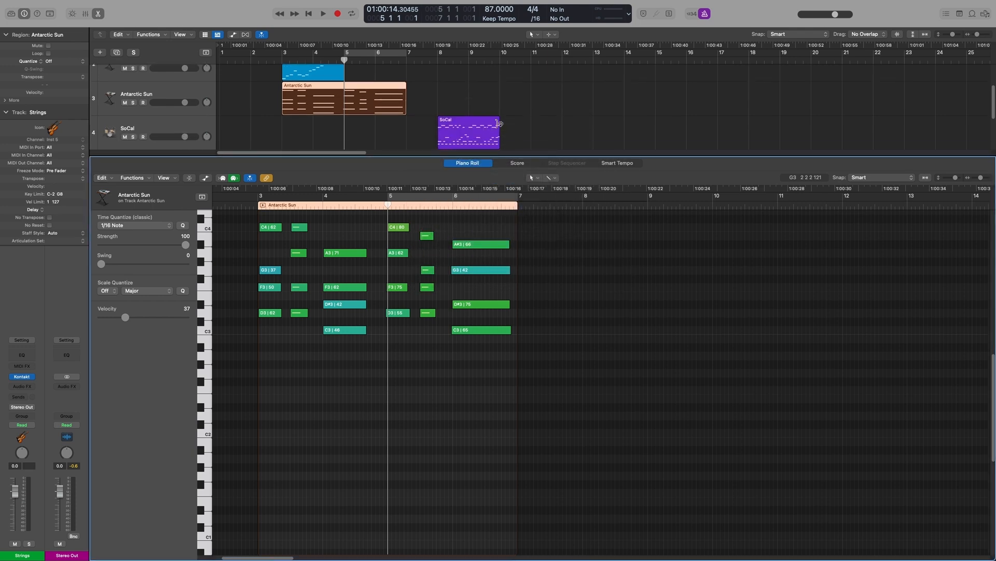
pyautogui.click(613, 333)
pyautogui.press('super+Right')
pyautogui.press('super+Right')
pyautogui.scroll(-3, 612, 335)
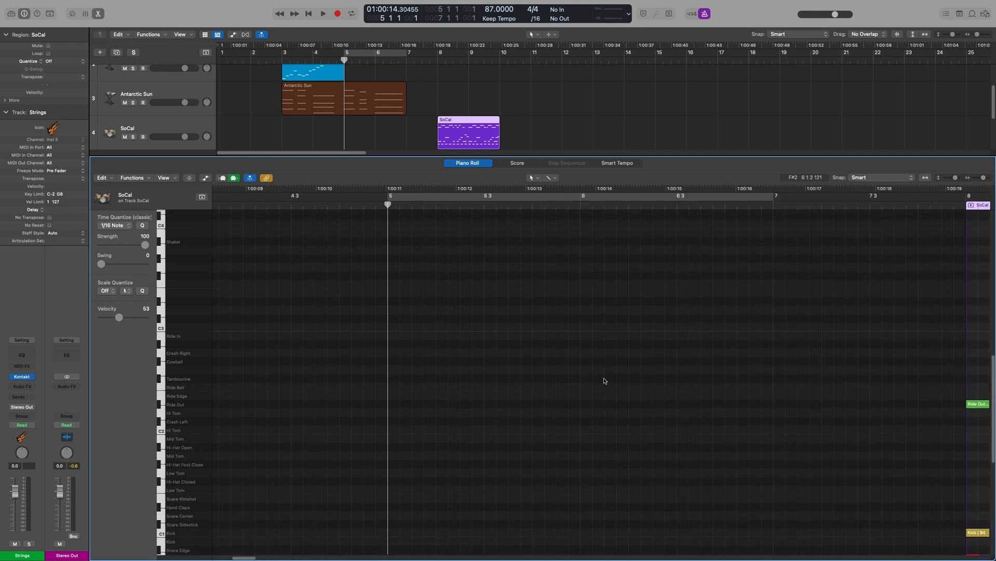
pyautogui.hscroll(10, 597, 364)
pyautogui.scroll(-1, 522, 278)
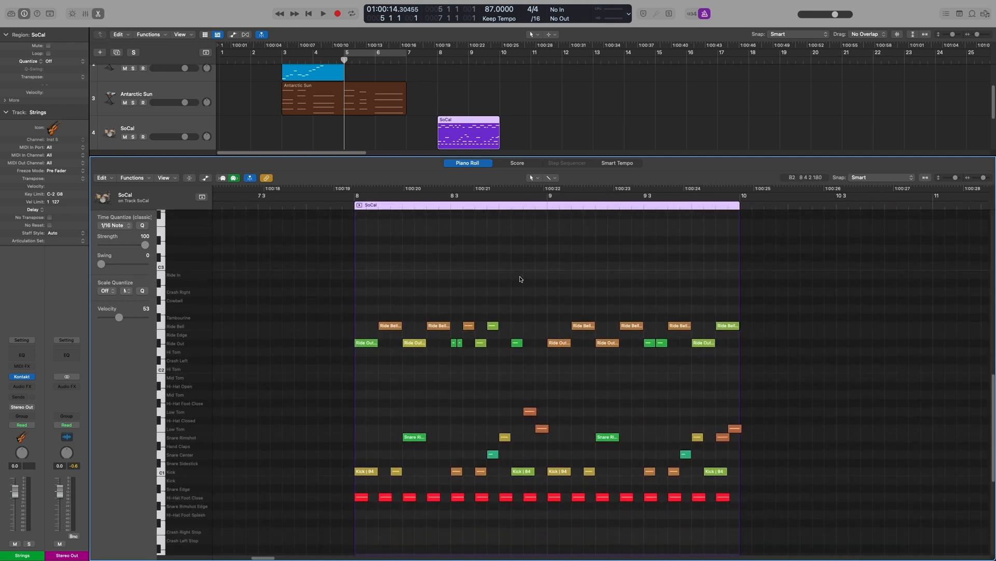
pyautogui.press('super+Right')
pyautogui.press('super+Down')
pyautogui.scroll(-3, 521, 279)
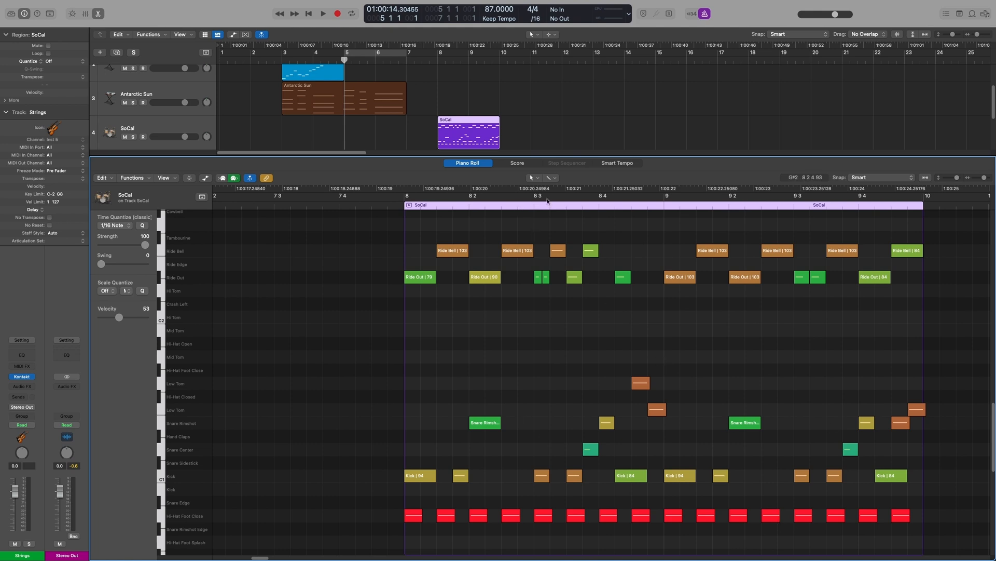
# Step: Swap the SoCal events between locators 8 3 and 9 with those starting at bar 9, using Copy MIDI Events in Direct Swap mode
pyautogui.moveTo(537, 201); pyautogui.dragTo(667, 238)
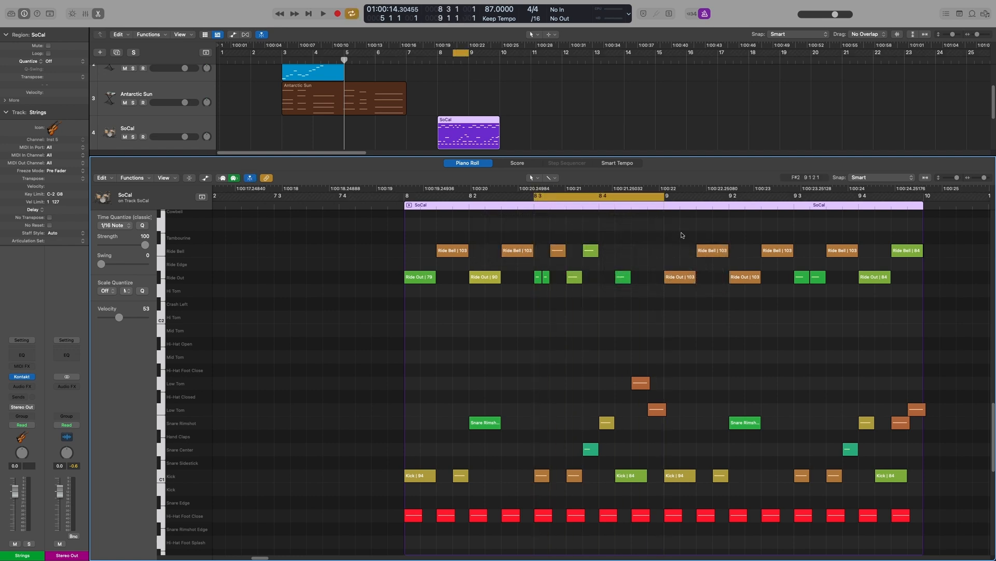
pyautogui.click(665, 206)
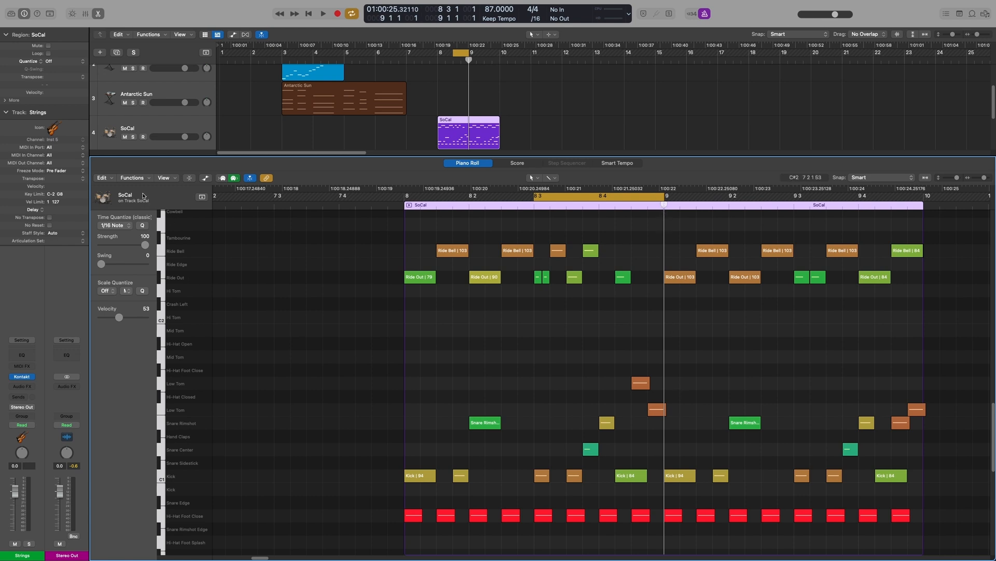
pyautogui.click(105, 177)
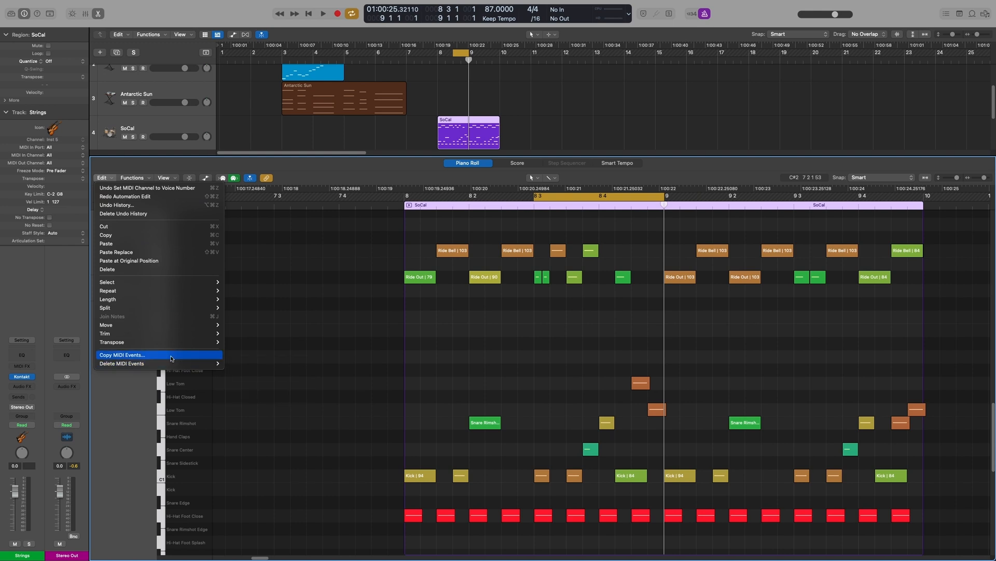
pyautogui.click(171, 358)
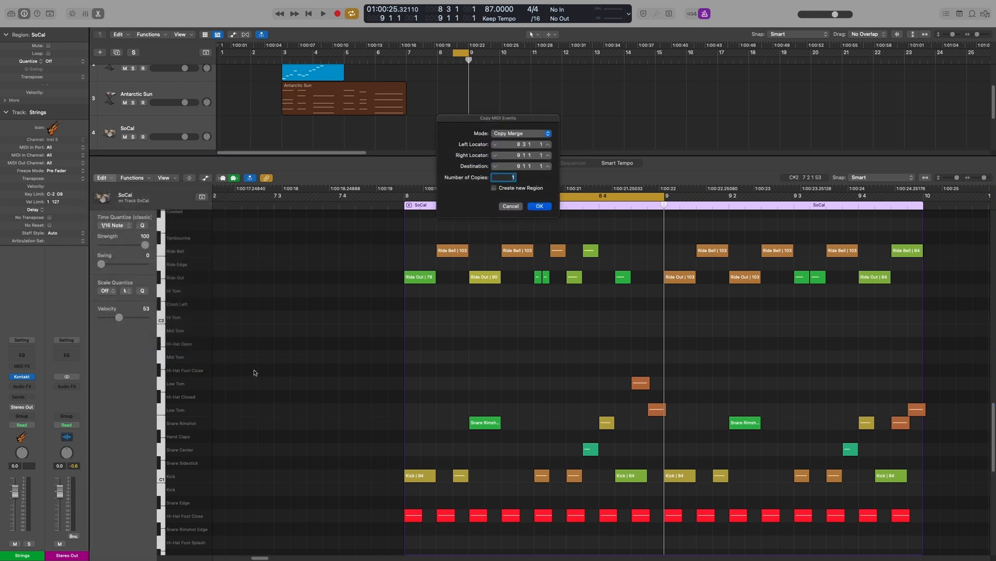
pyautogui.click(530, 138)
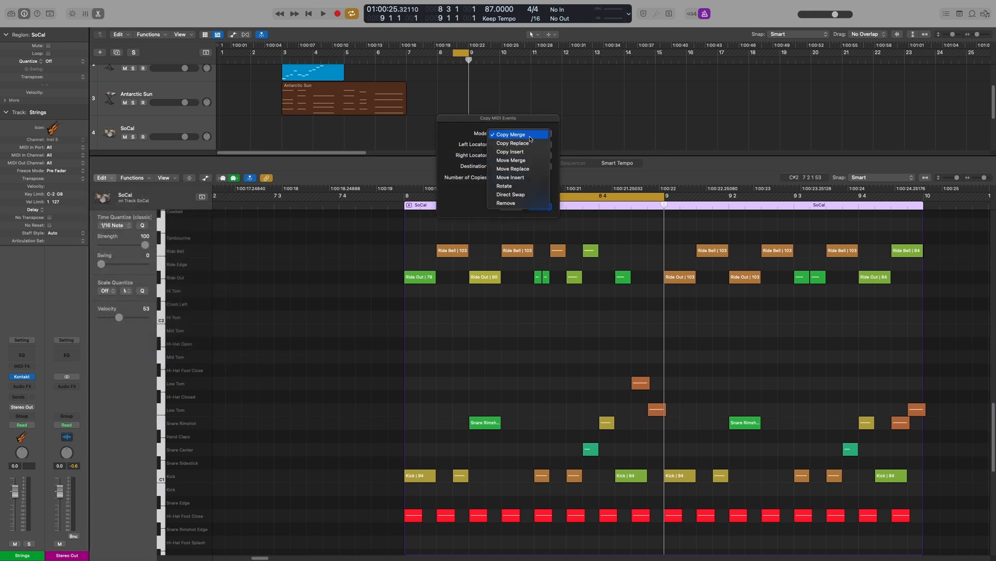
pyautogui.click(532, 194)
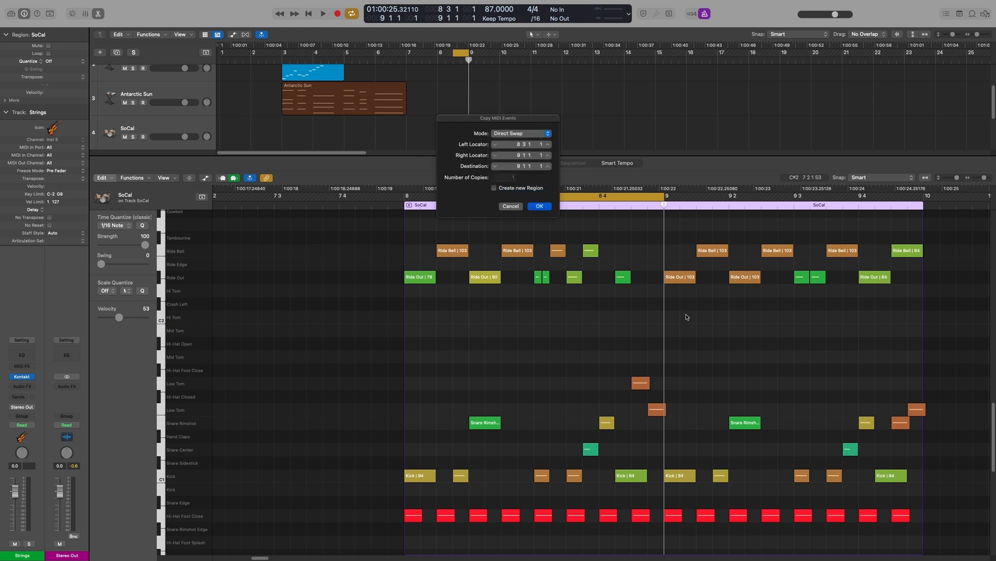
pyautogui.click(540, 207)
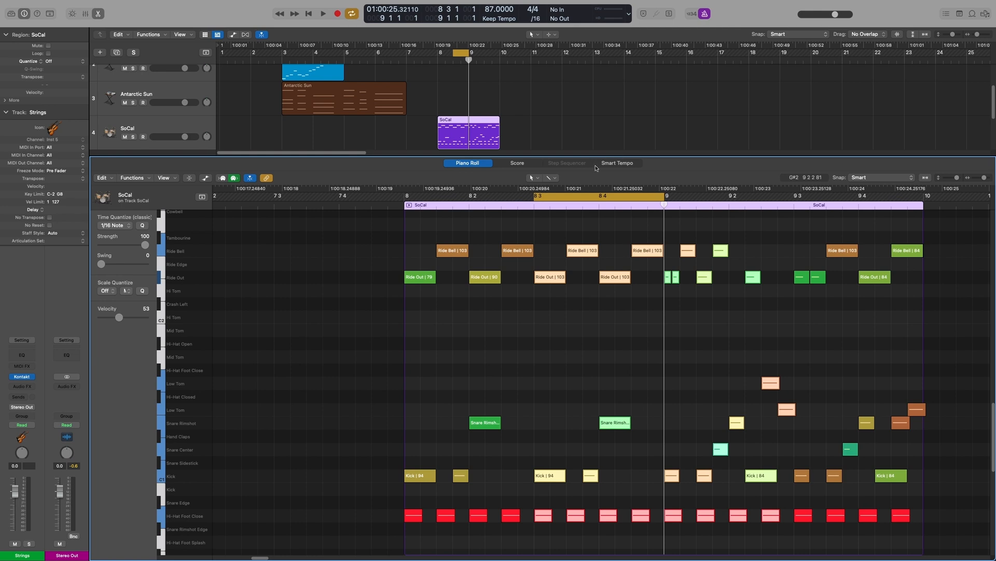
# Step: Look through the notes of the Antarctic Sun and Mellow Chimes regions, and return to the SoCal region
pyautogui.click(323, 103)
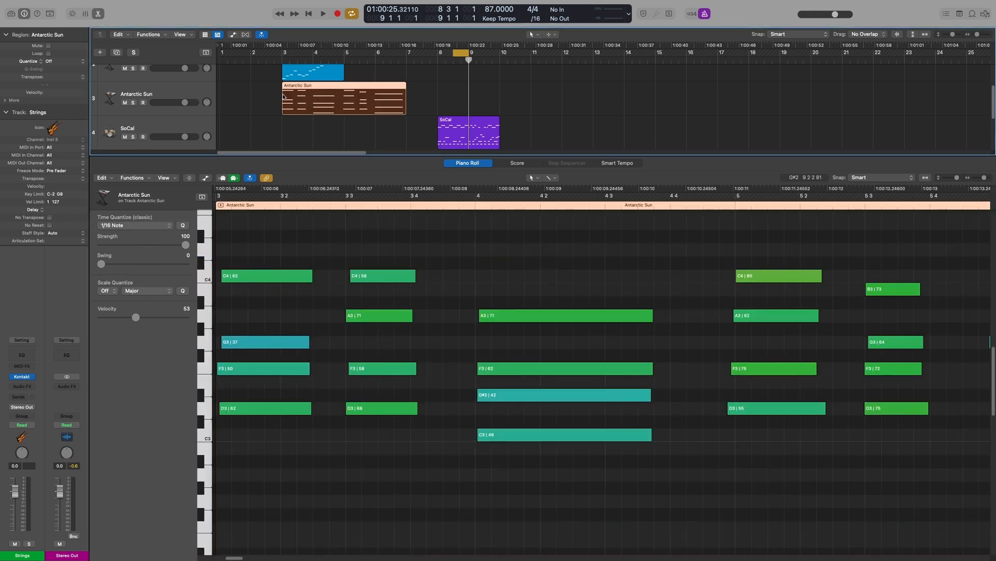
pyautogui.click(315, 70)
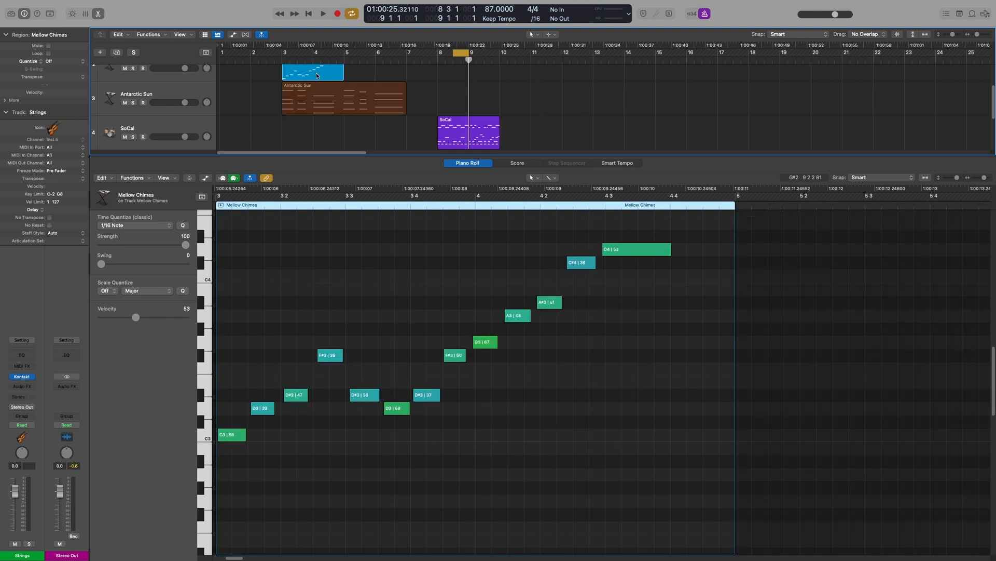
pyautogui.click(460, 134)
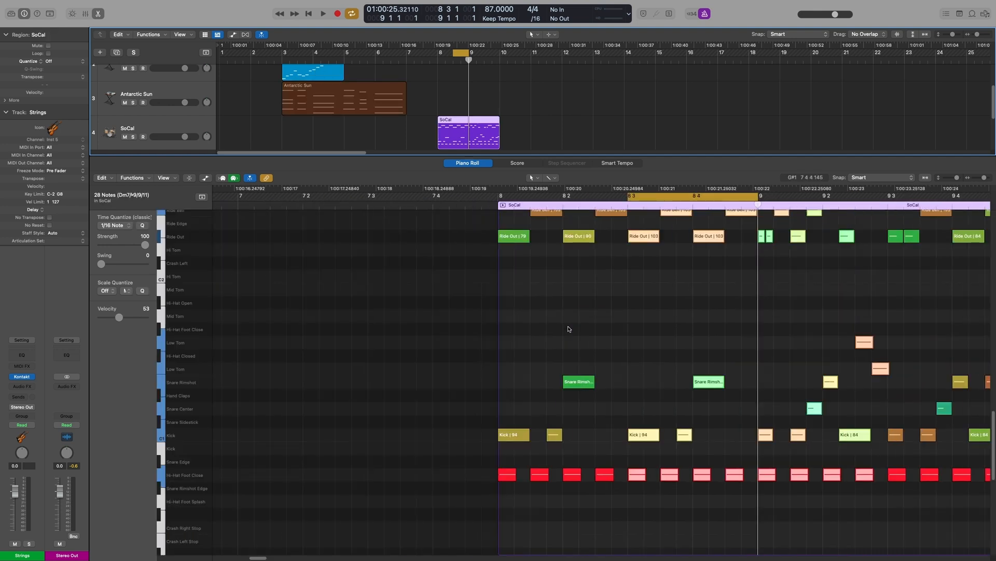
# Step: Review the modes of the Copy MIDI Events command, including Remove, and cancel it without applying anything
pyautogui.click(102, 178)
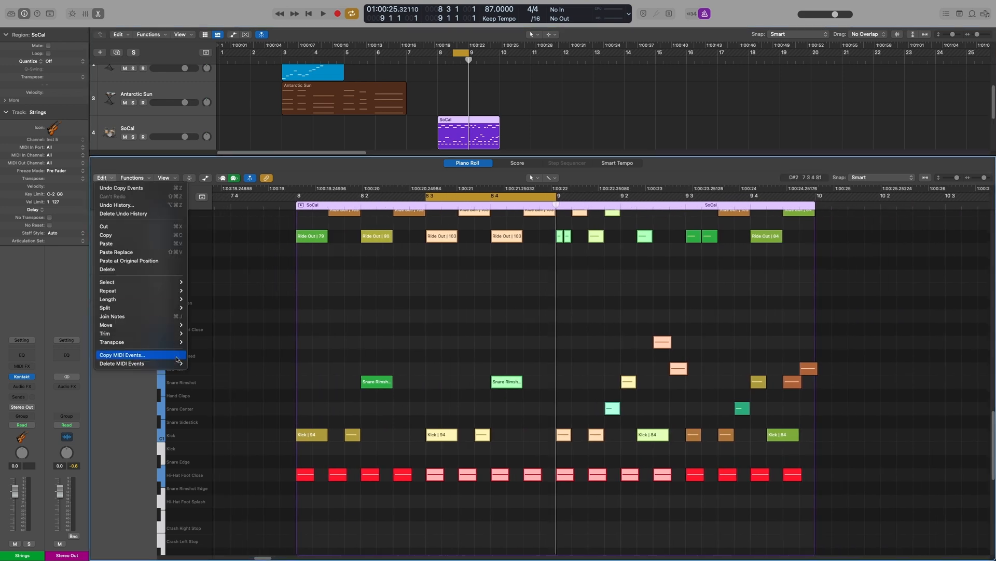
pyautogui.click(130, 356)
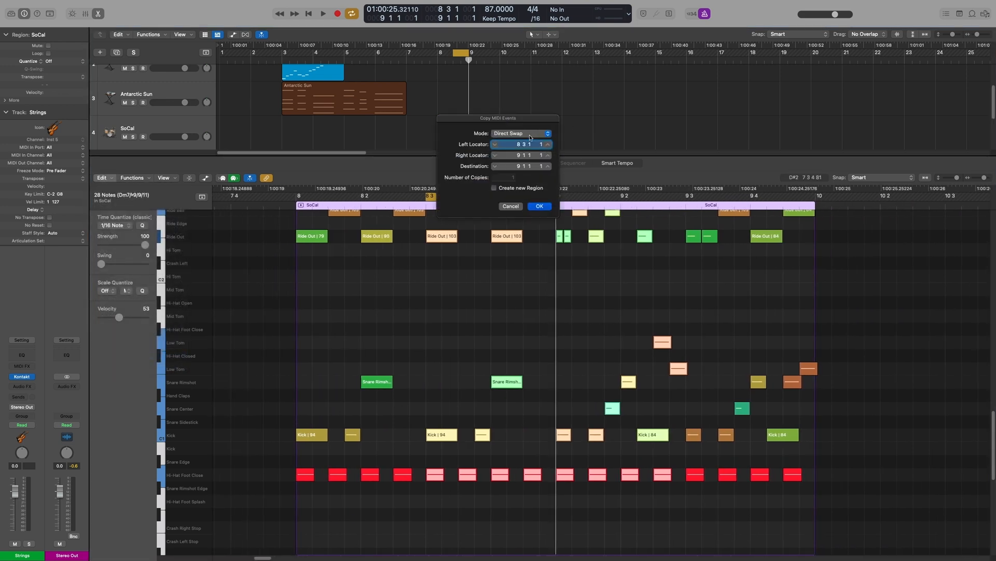
pyautogui.click(529, 133)
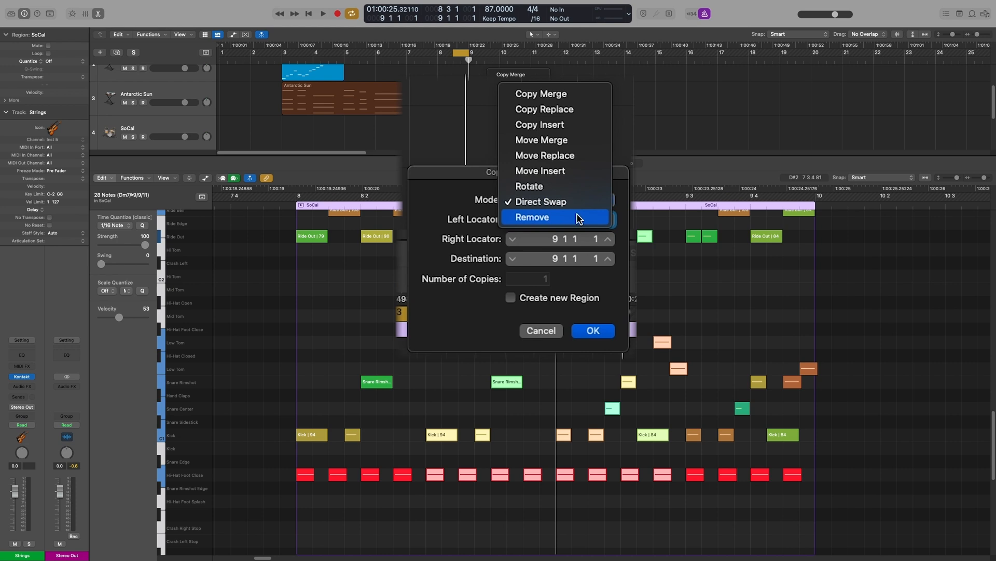
pyautogui.click(534, 231)
pyautogui.click(511, 206)
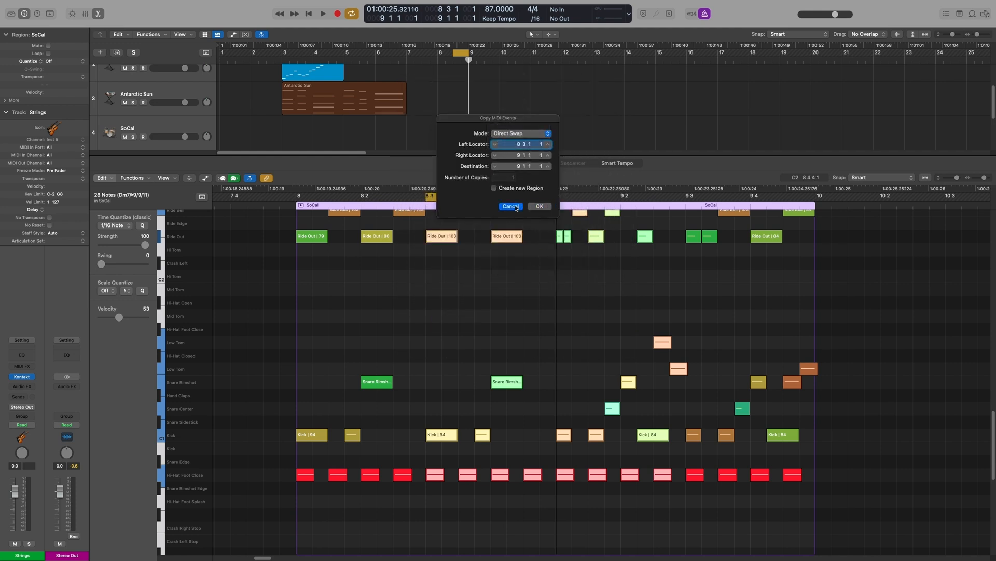
# Step: Set the cycle range from bar 8 to bar 9 and deselect all SoCal notes
pyautogui.scroll(3, 550, 292)
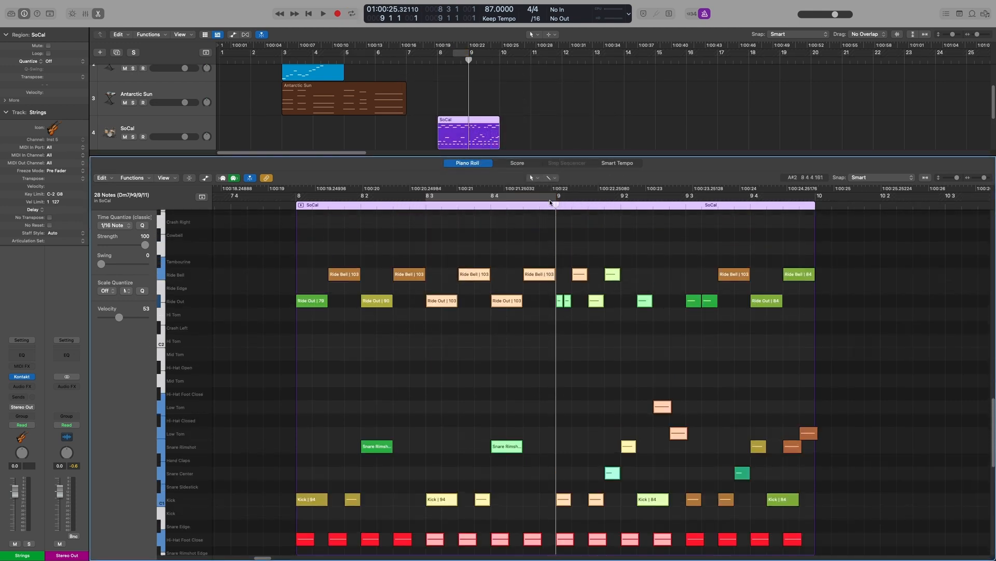
pyautogui.moveTo(556, 198); pyautogui.dragTo(297, 203)
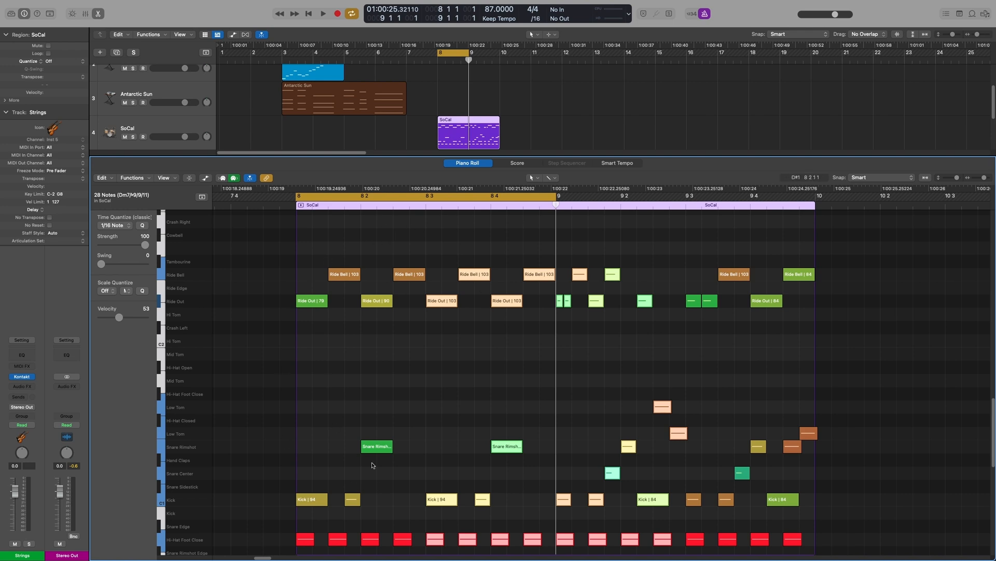
pyautogui.scroll(-4, 371, 466)
pyautogui.scroll(1, 466, 401)
pyautogui.click(463, 352)
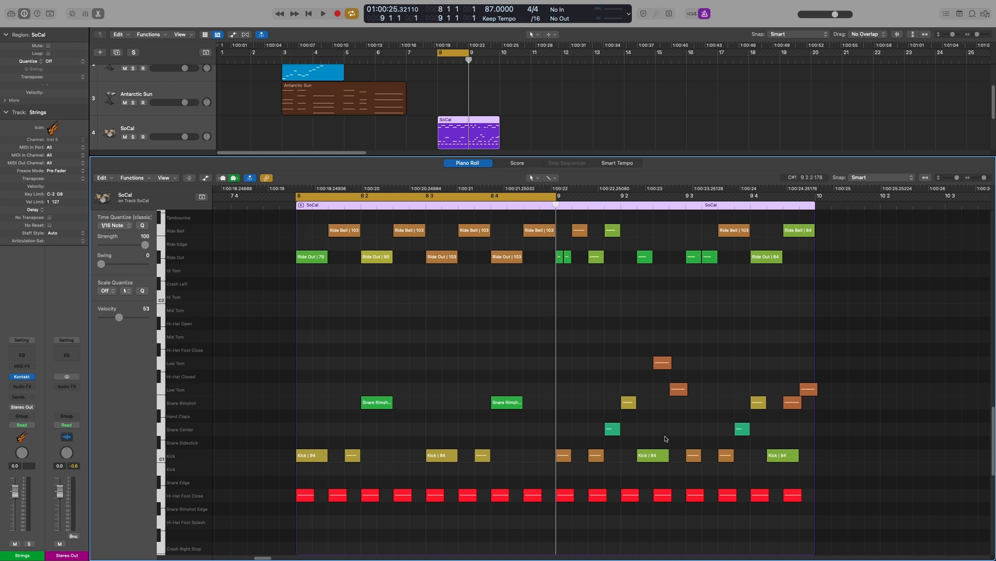
# Step: Remove the SoCal events between locators 8 and 9 using Copy MIDI Events in Remove mode, and undo the removal
pyautogui.click(103, 178)
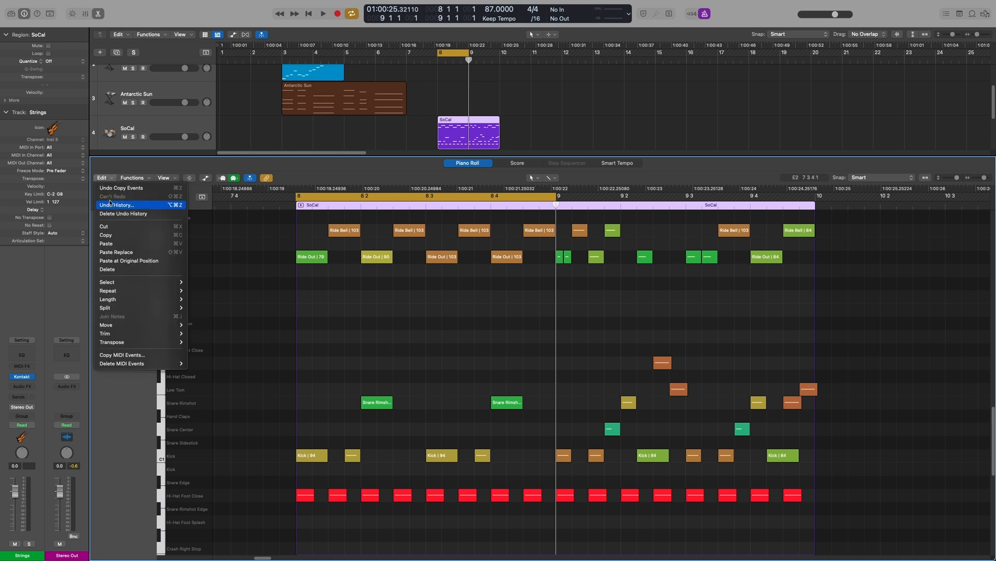
pyautogui.click(175, 356)
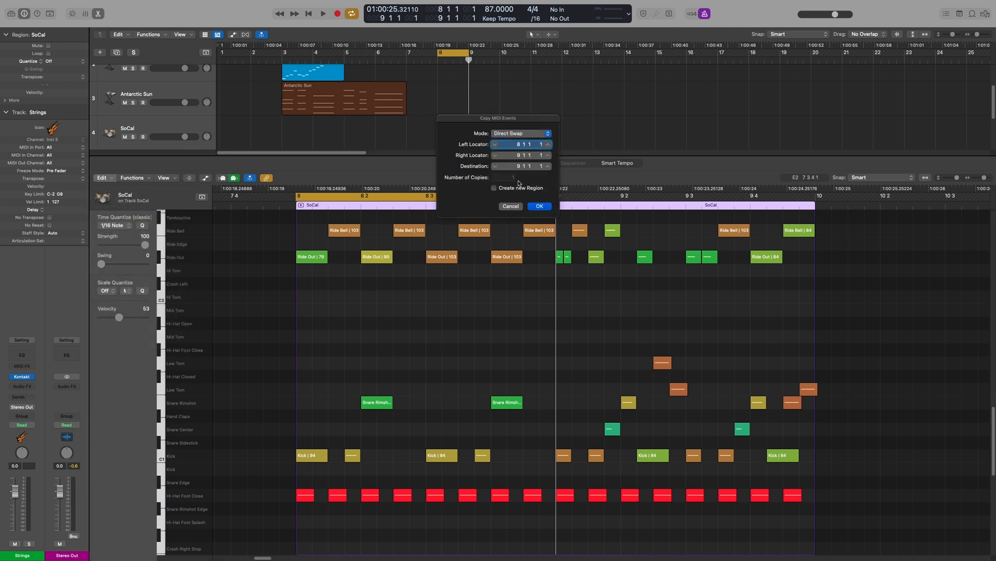
pyautogui.click(525, 139)
pyautogui.click(526, 145)
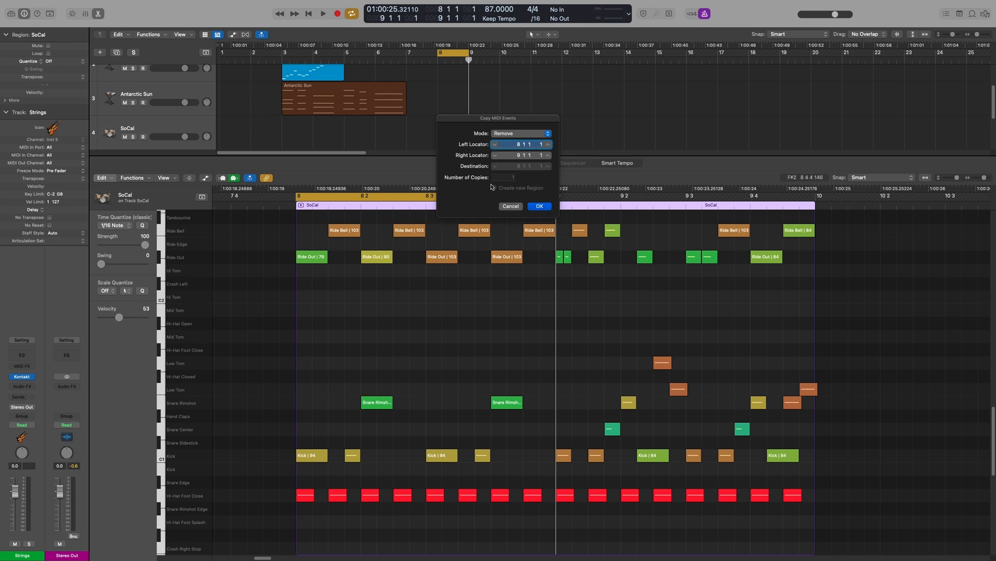
pyautogui.click(540, 206)
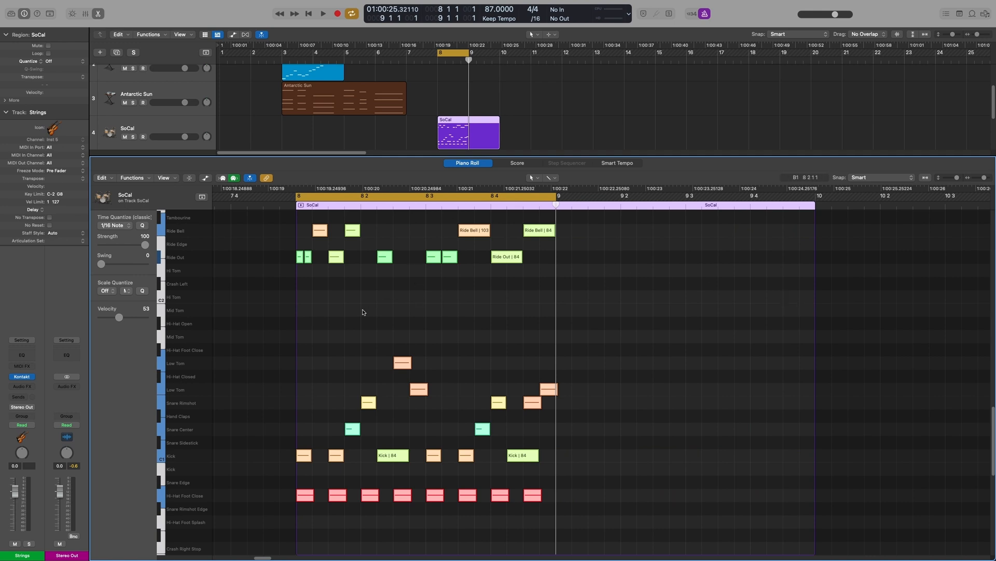
pyautogui.hotkey('ctrl', 'z')
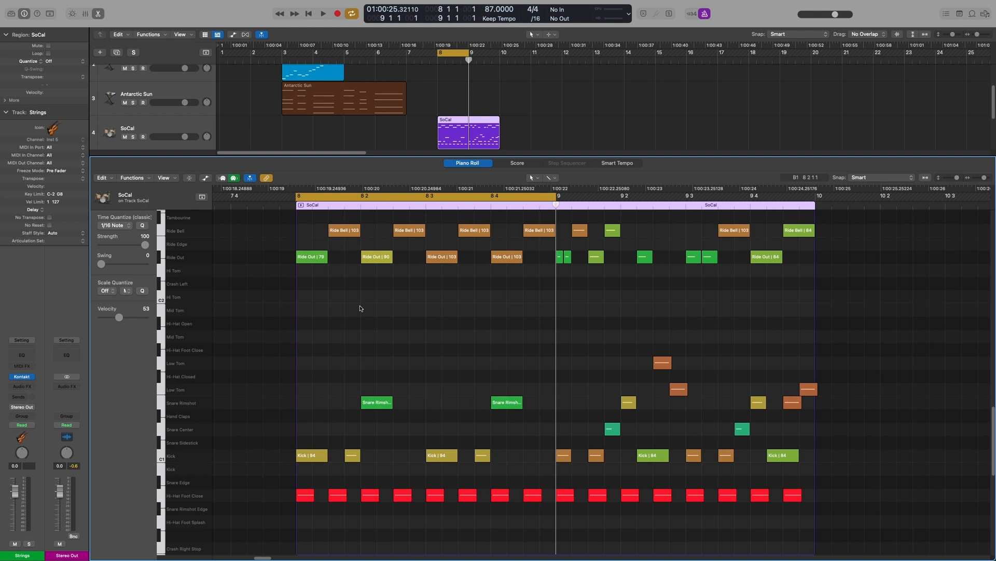
# Step: Review the Delete MIDI Events options without applying any, and turn off the cycle range
pyautogui.click(103, 178)
pyautogui.moveTo(156, 380)
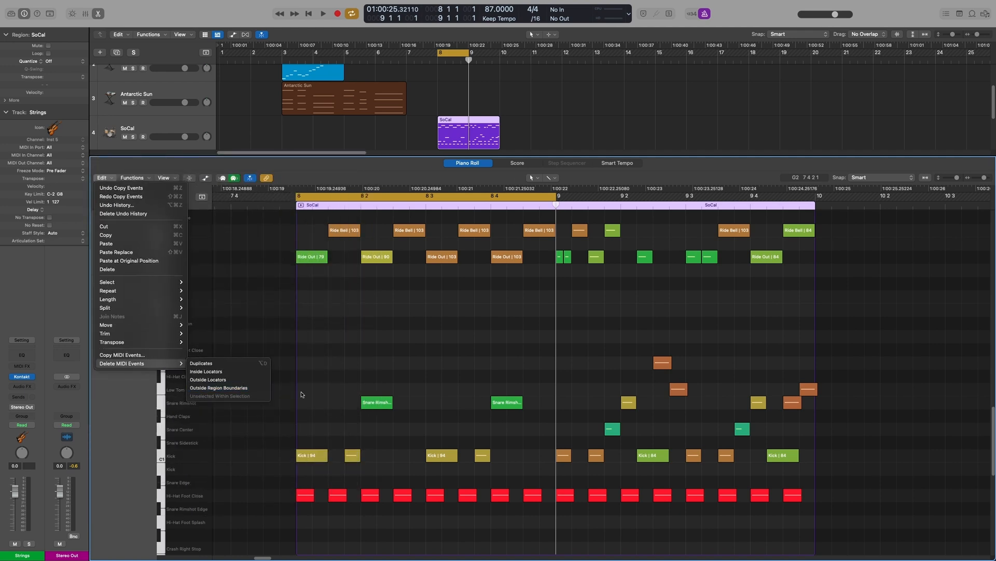
pyautogui.click(742, 359)
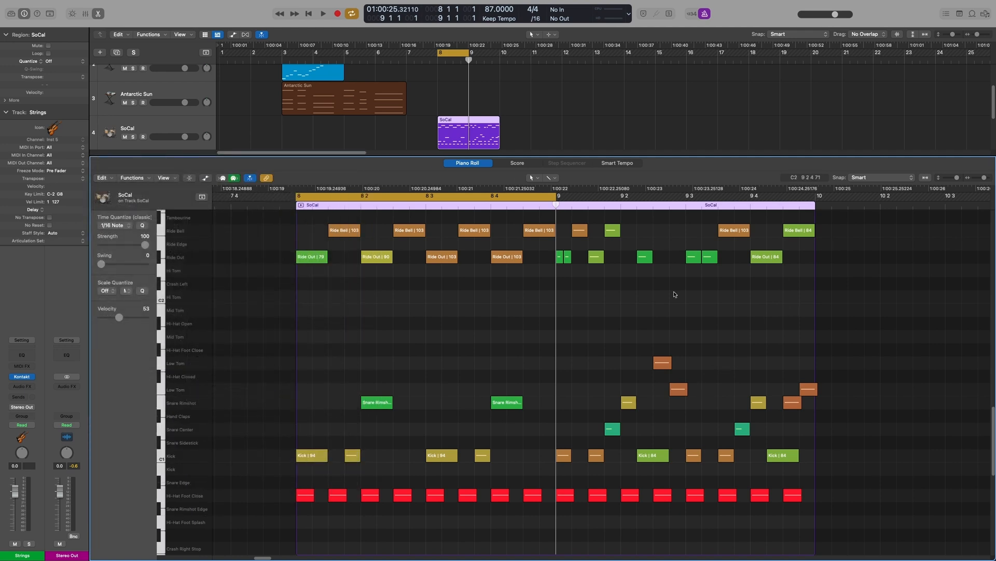
pyautogui.press('c')
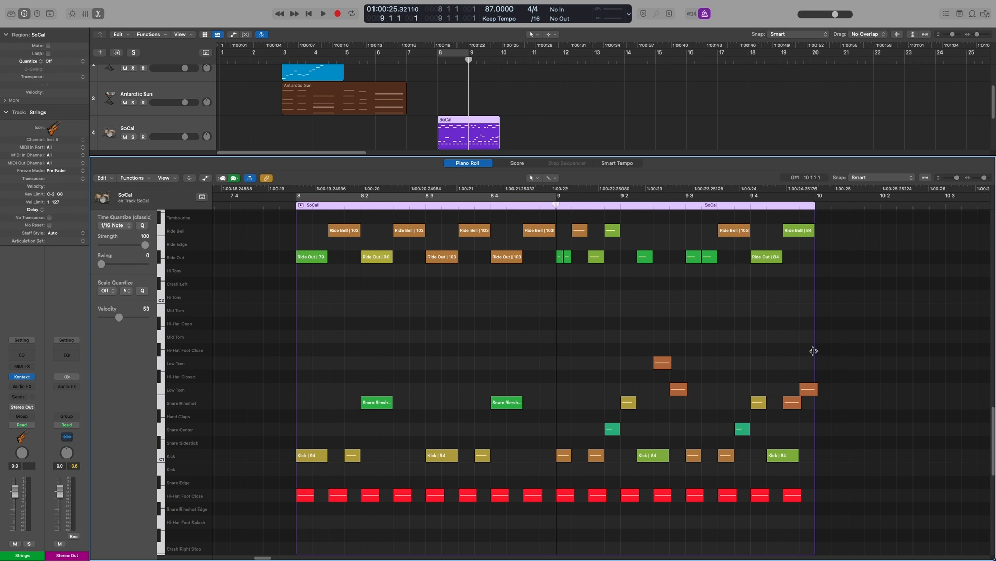
# Step: Shorten the SoCal region to end at 9 3 and delete the MIDI events outside the region boundaries
pyautogui.moveTo(815, 362); pyautogui.dragTo(686, 389)
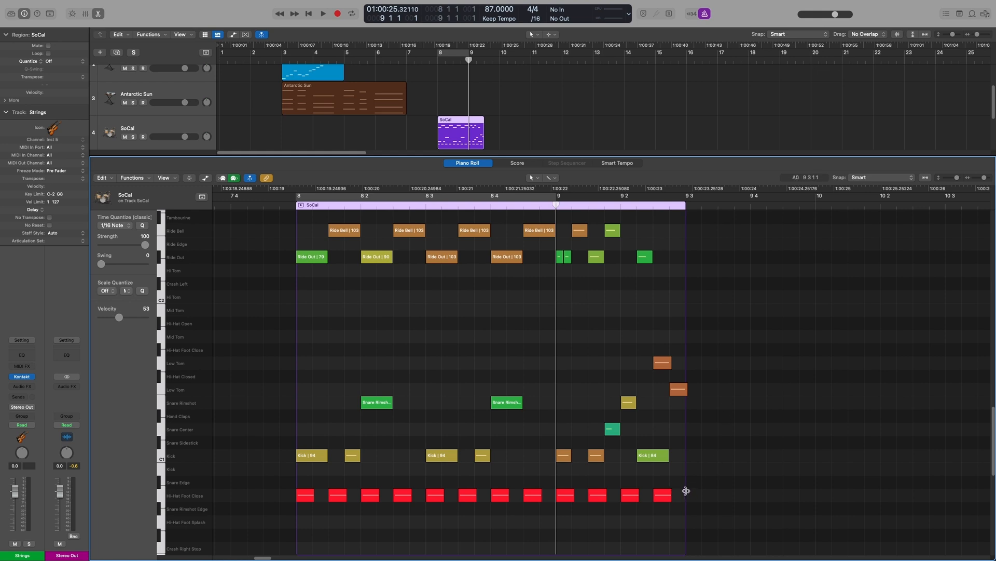
pyautogui.moveTo(688, 491)
pyautogui.mouseDown()
pyautogui.moveTo(894, 487)
pyautogui.moveTo(687, 489)
pyautogui.mouseUp()
pyautogui.click(101, 178)
pyautogui.moveTo(171, 447)
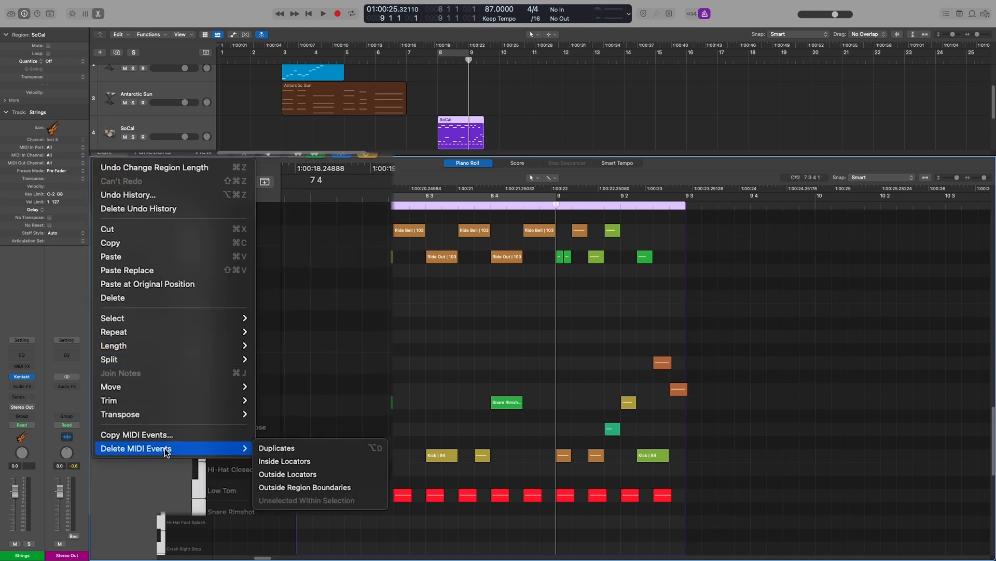
pyautogui.click(328, 485)
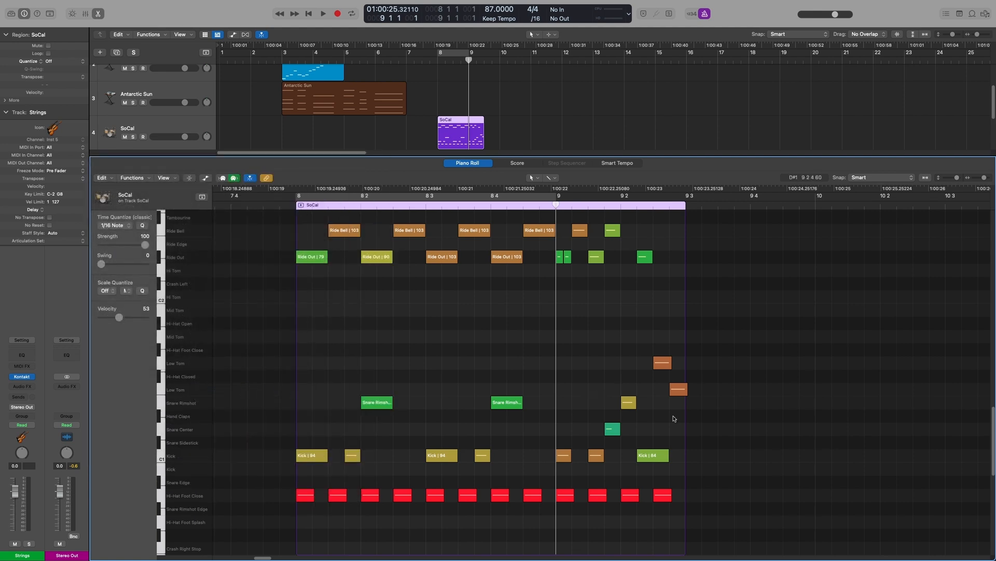
# Step: Extend the SoCal region to about 10 2 to check the deletion, and undo back to the region's original length and notes
pyautogui.moveTo(685, 425); pyautogui.dragTo(883, 433)
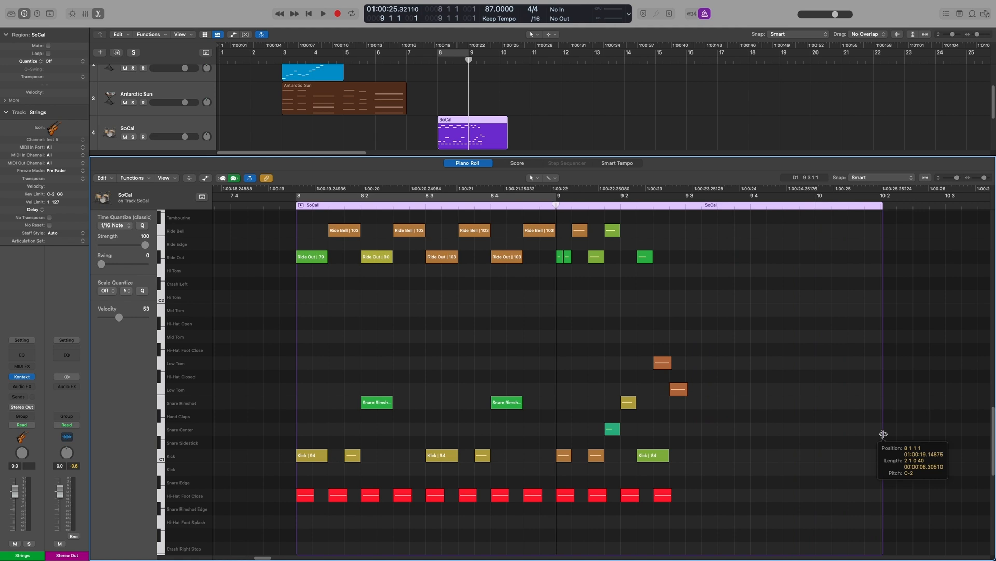
pyautogui.press('super+z')
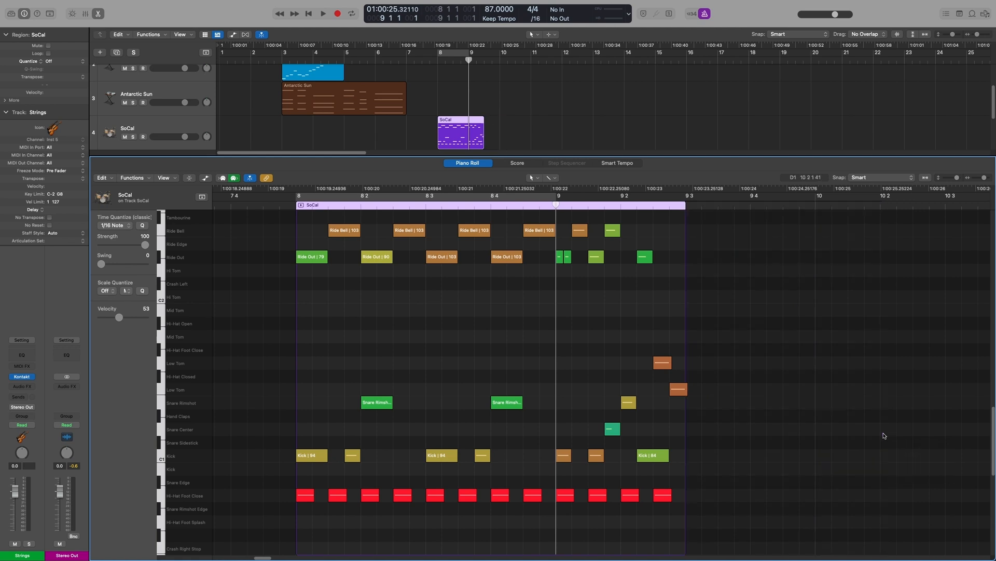
pyautogui.press('super+z')
pyautogui.press('super+z')
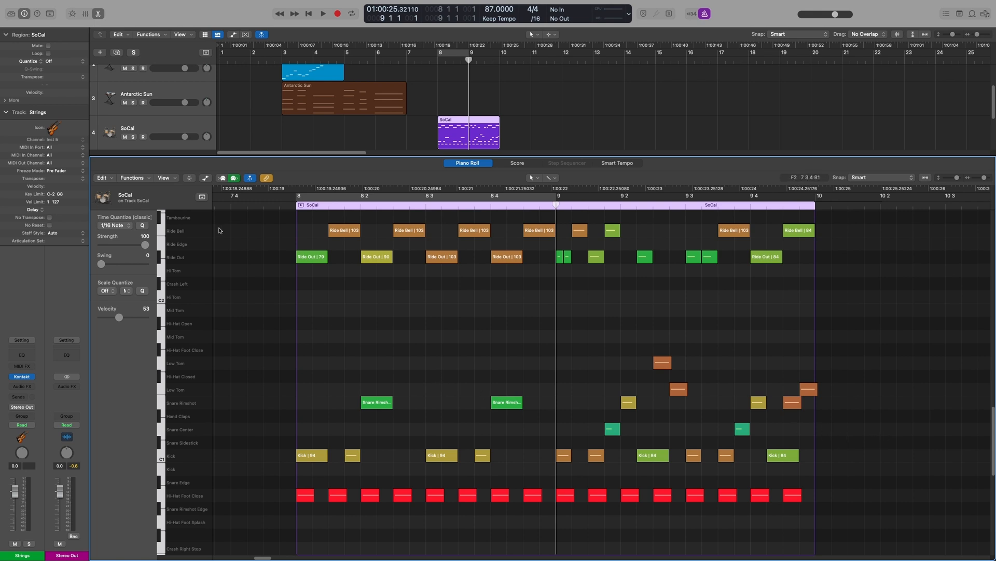
# Step: Check the Unselected Within Selection option of Delete MIDI Events without applying it
pyautogui.click(102, 178)
pyautogui.moveTo(176, 397)
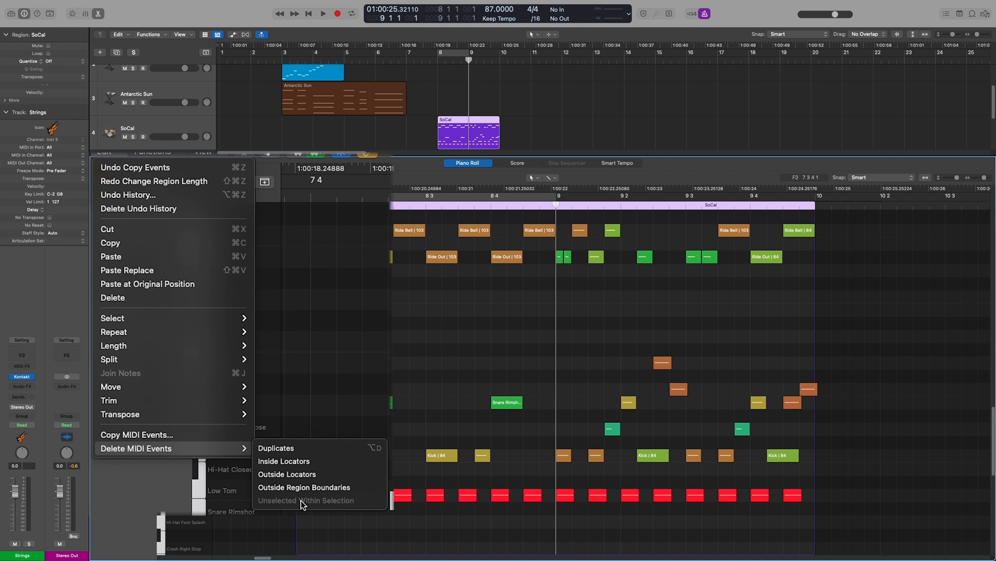
pyautogui.click(415, 362)
# Step: Select the second to fourth Hi-Hat Foot Close notes of bar 8 and examine the unselected snare, kick and ride notes around them
pyautogui.scroll(-1, 405, 371)
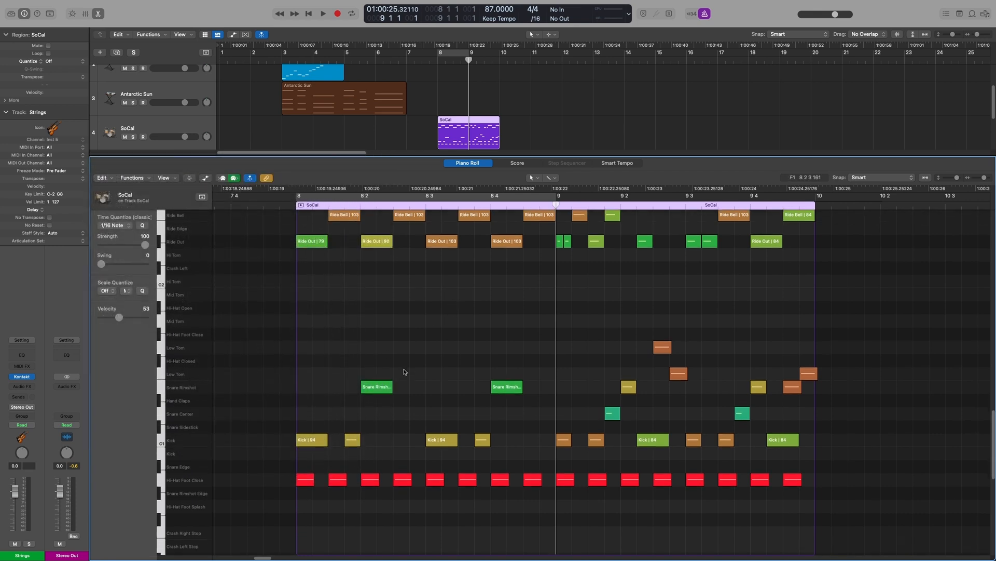
pyautogui.scroll(-1, 404, 372)
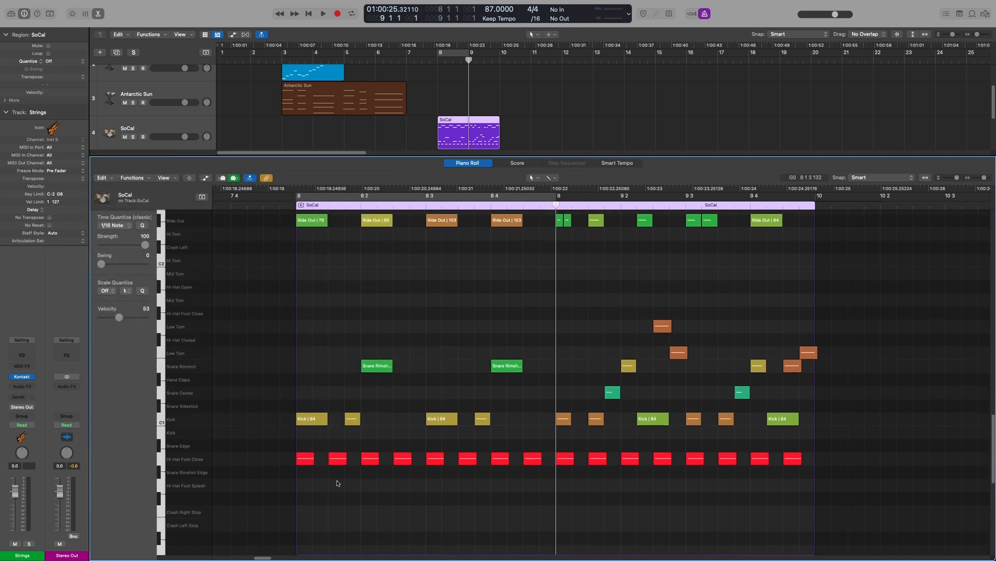
pyautogui.moveTo(340, 481); pyautogui.dragTo(411, 455)
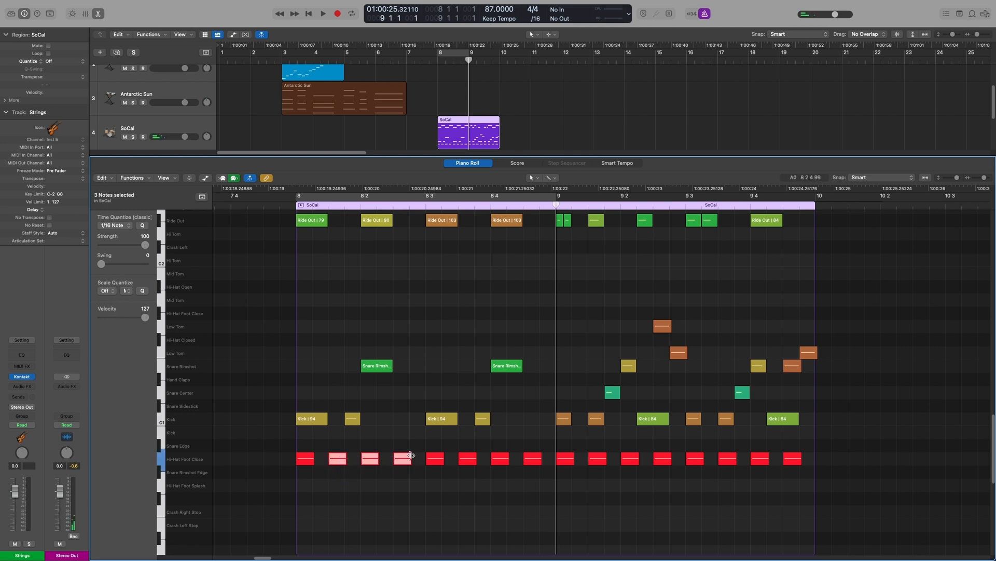
pyautogui.press('super+Right')
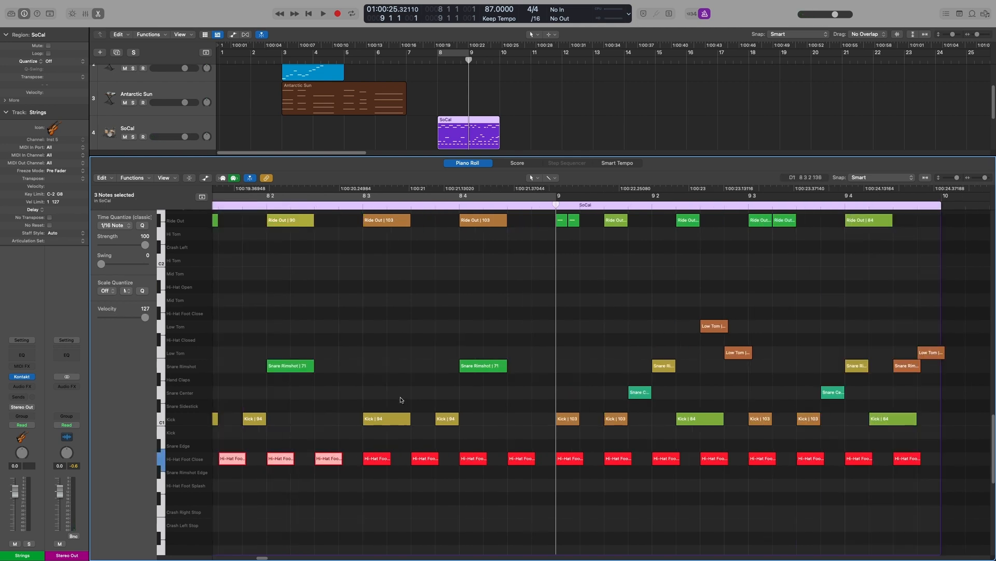
pyautogui.hscroll(-4, 337, 446)
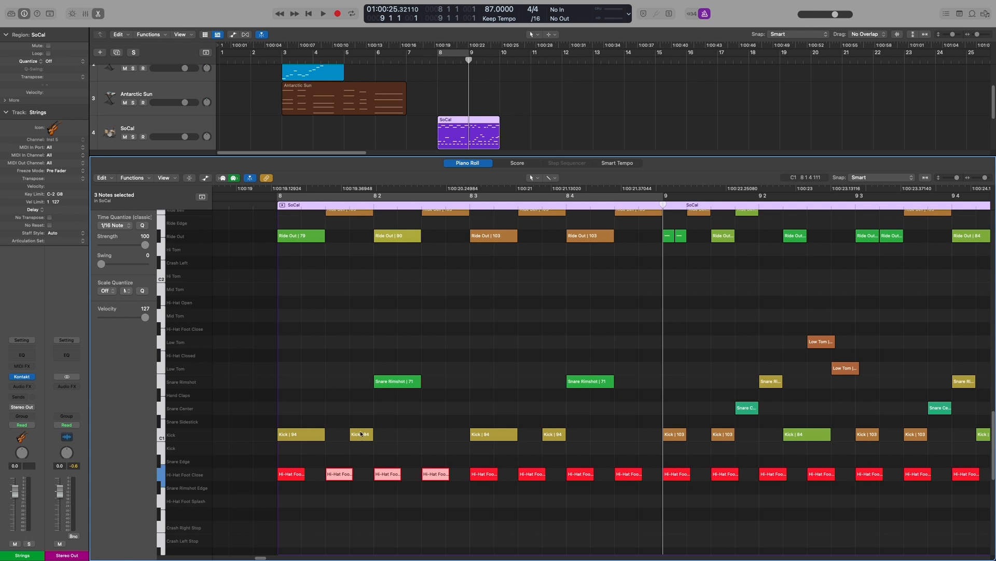
pyautogui.scroll(2, 403, 410)
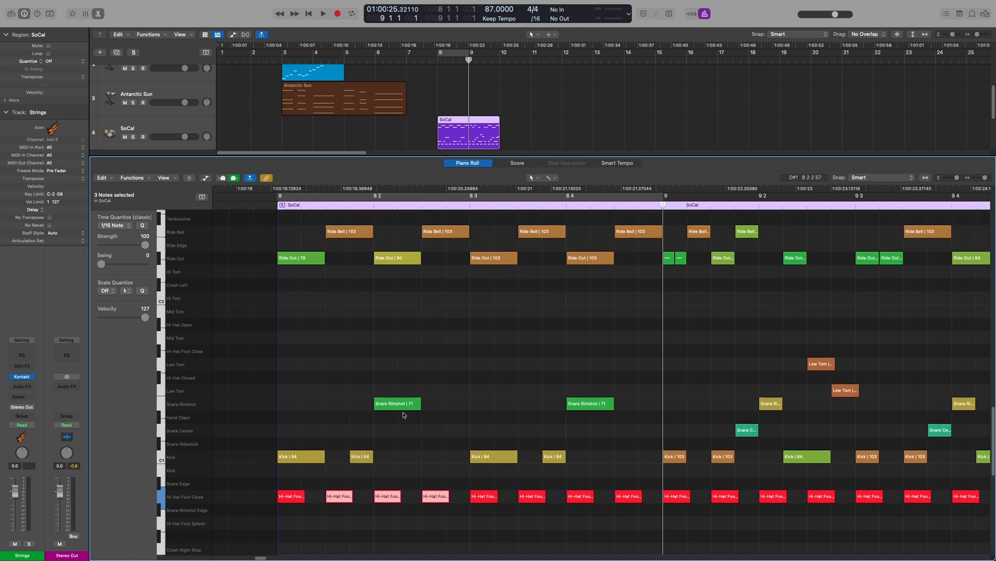
pyautogui.hscroll(3, 404, 414)
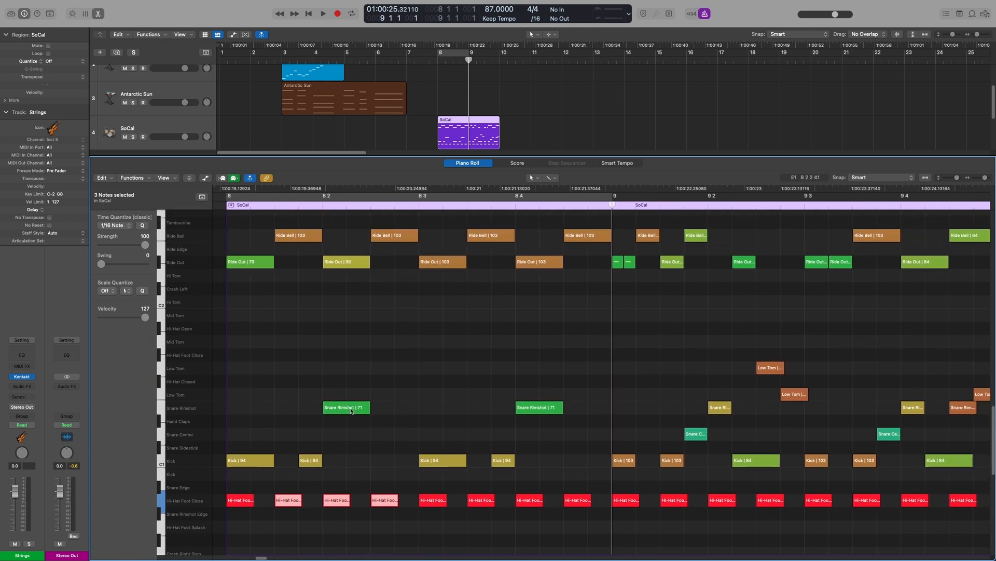
pyautogui.moveTo(352, 410)
pyautogui.moveTo(436, 464)
pyautogui.moveTo(444, 266)
pyautogui.hscroll(-2, 386, 425)
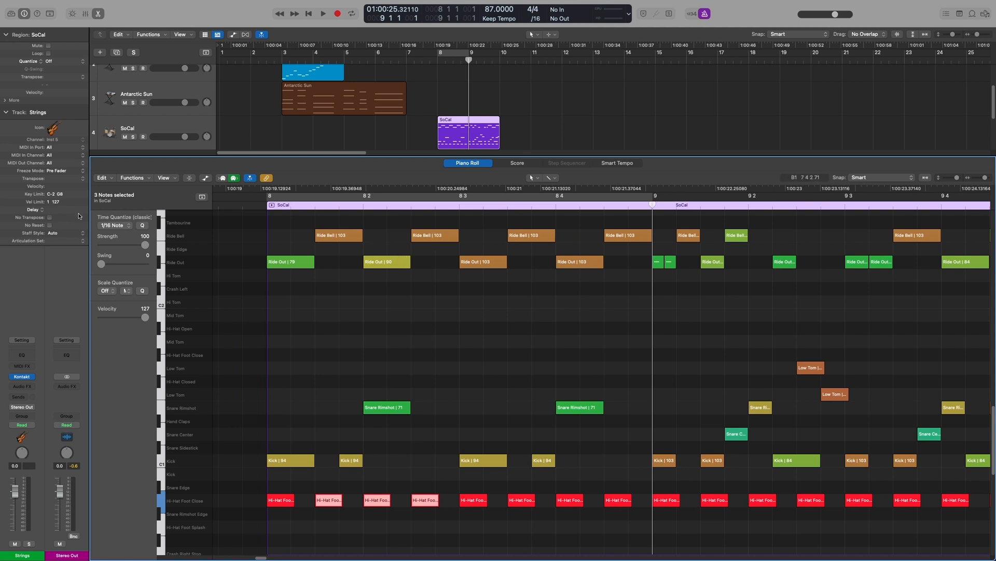
# Step: Delete the unselected MIDI events within the hi-hat selection, undo the deletion, and deselect the notes
pyautogui.click(111, 178)
pyautogui.moveTo(147, 363)
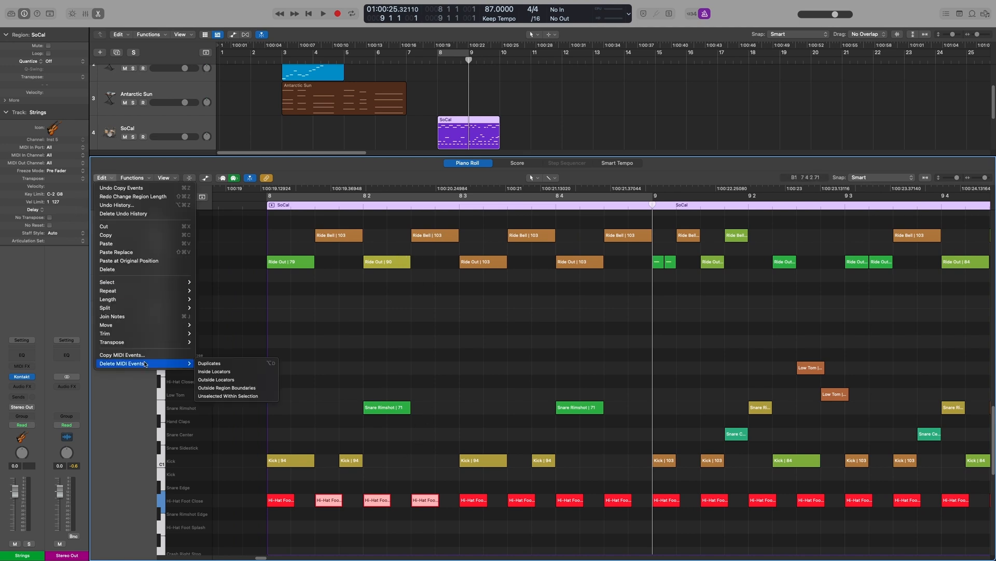
pyautogui.click(238, 396)
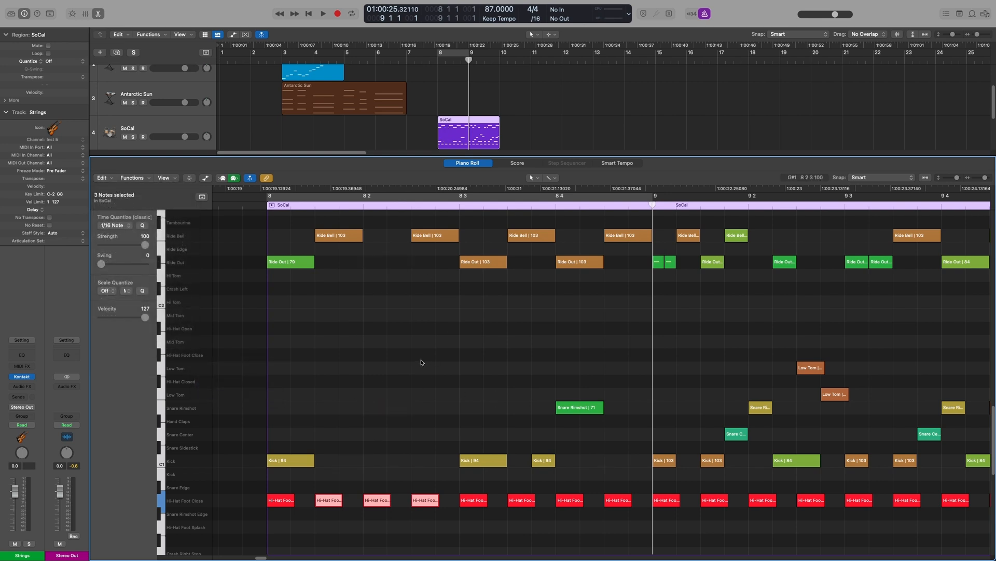
pyautogui.press('super+z')
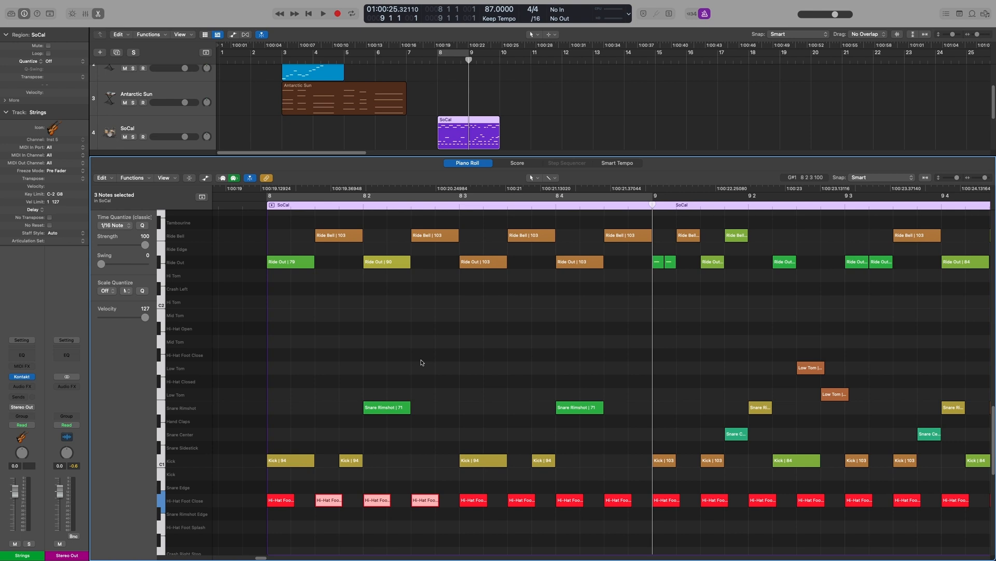
pyautogui.click(435, 326)
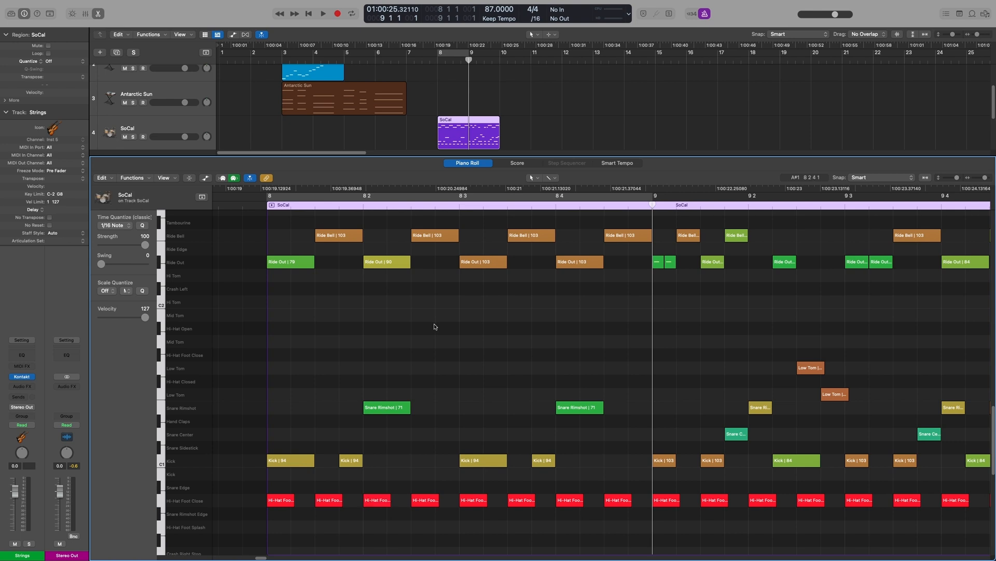